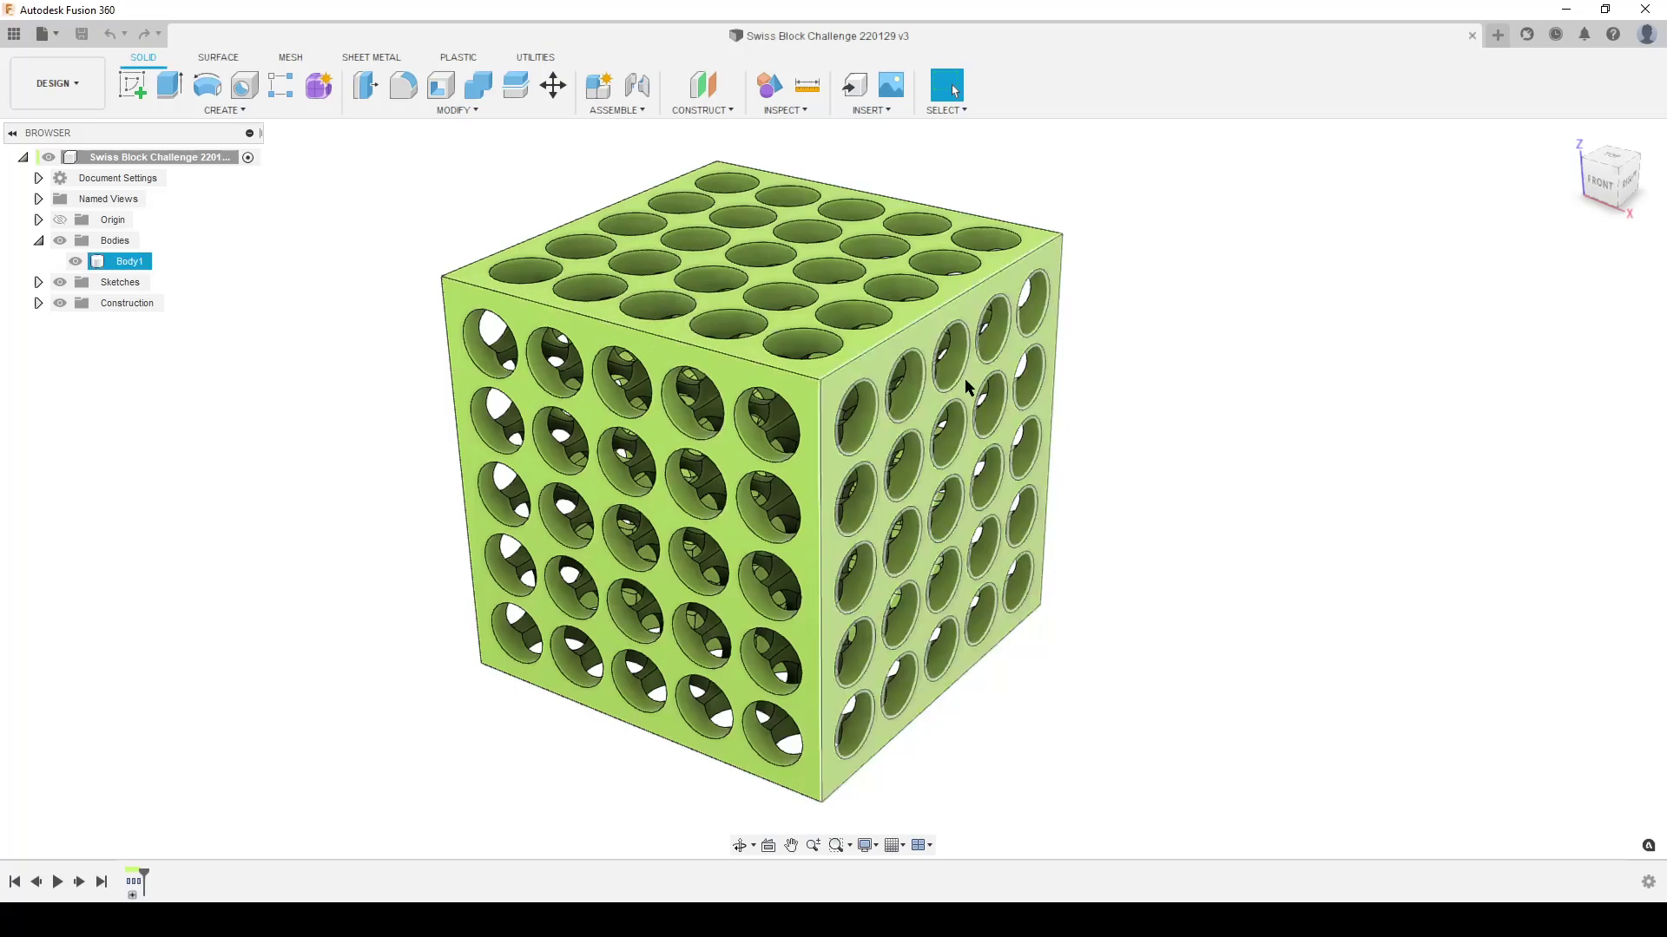
Step: Orbit the existing cube to inspect its faces, comparing it briefly with the reference drawing
{"action": "middle_click_drag", "start_coordinate": [1166, 551], "coordinate": [1022, 768], "text": "shift"}
{"action": "key", "text": "alt+Tab"}
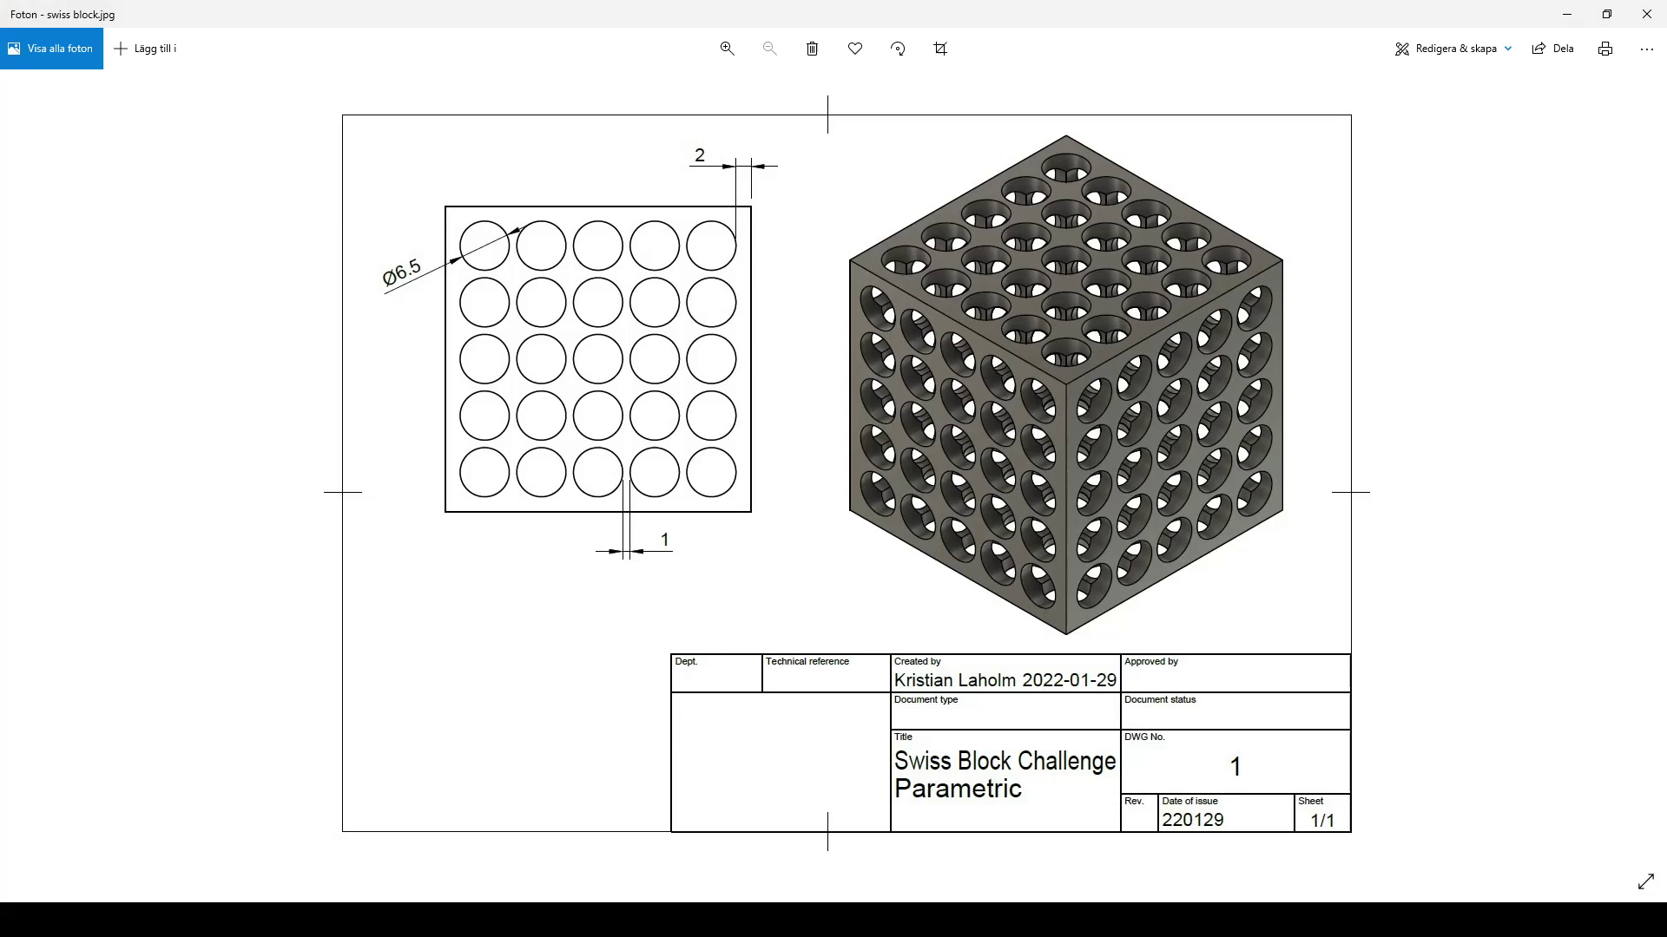
{"action": "key", "text": "alt+Tab"}
{"action": "mouse_move", "coordinate": [1067, 512]}
{"action": "middle_mouse_down", "text": "shift"}
{"action": "mouse_move", "coordinate": [1146, 506]}
{"action": "mouse_move", "coordinate": [1121, 521]}
{"action": "middle_mouse_up", "text": "shift"}
{"action": "middle_click_drag", "start_coordinate": [1041, 588], "coordinate": [1128, 542], "text": "shift"}
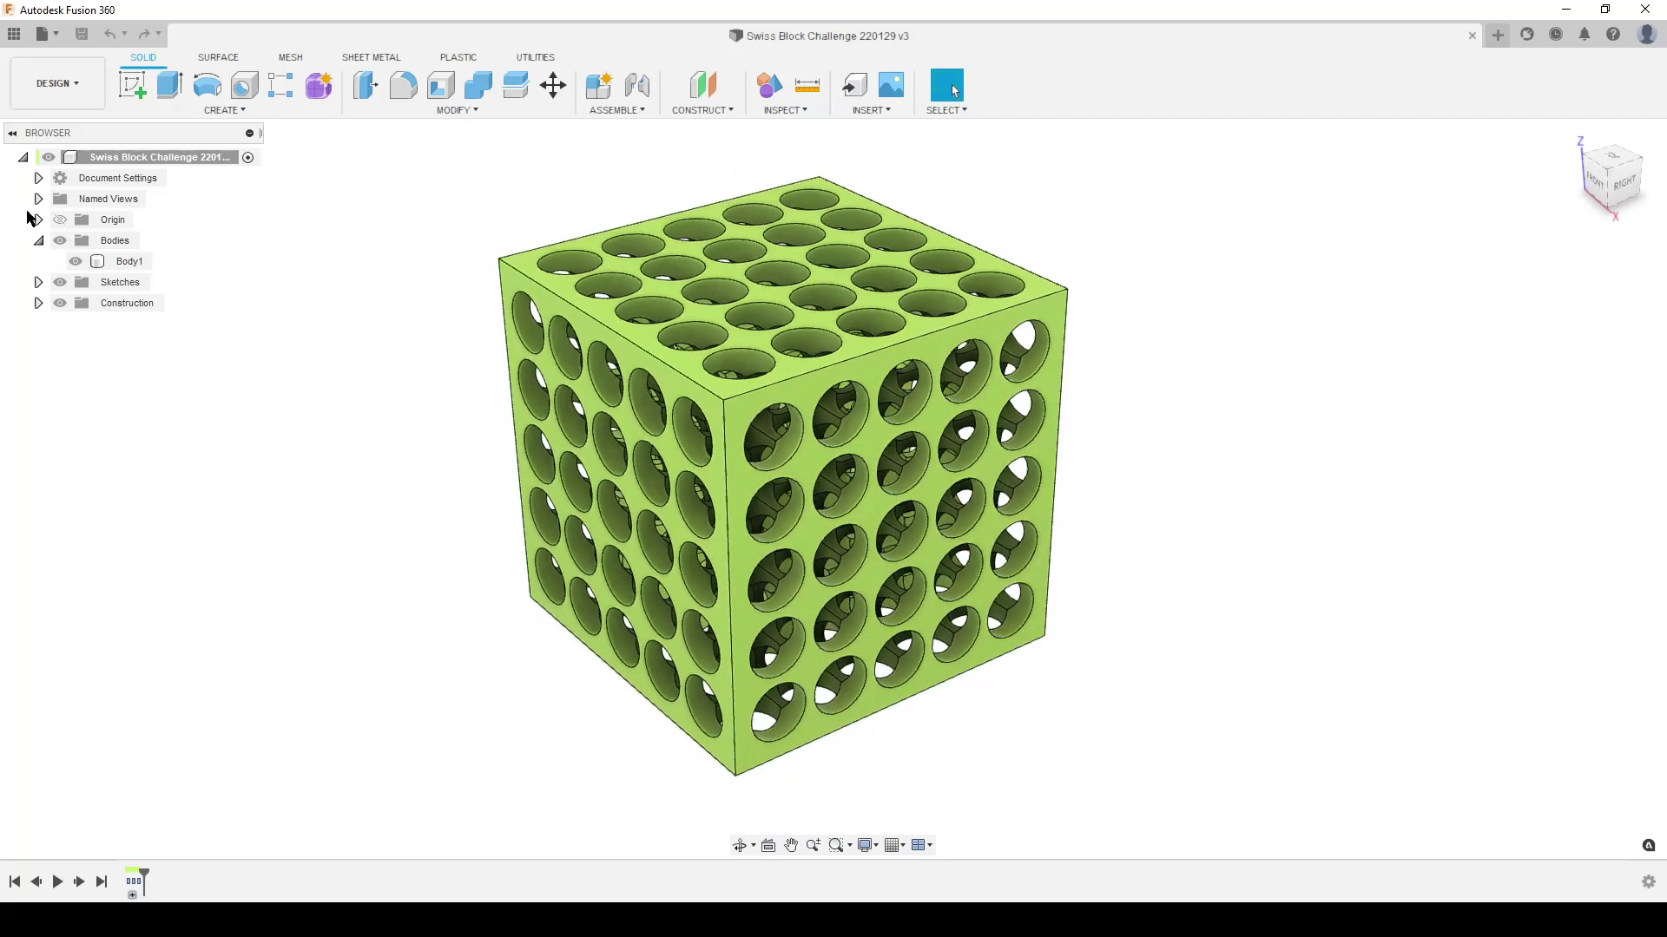
Step: Review Body1's physical properties, then bring up the swiss block.jpg reference drawing
{"action": "right_click", "coordinate": [126, 265]}
{"action": "left_click", "coordinate": [177, 420]}
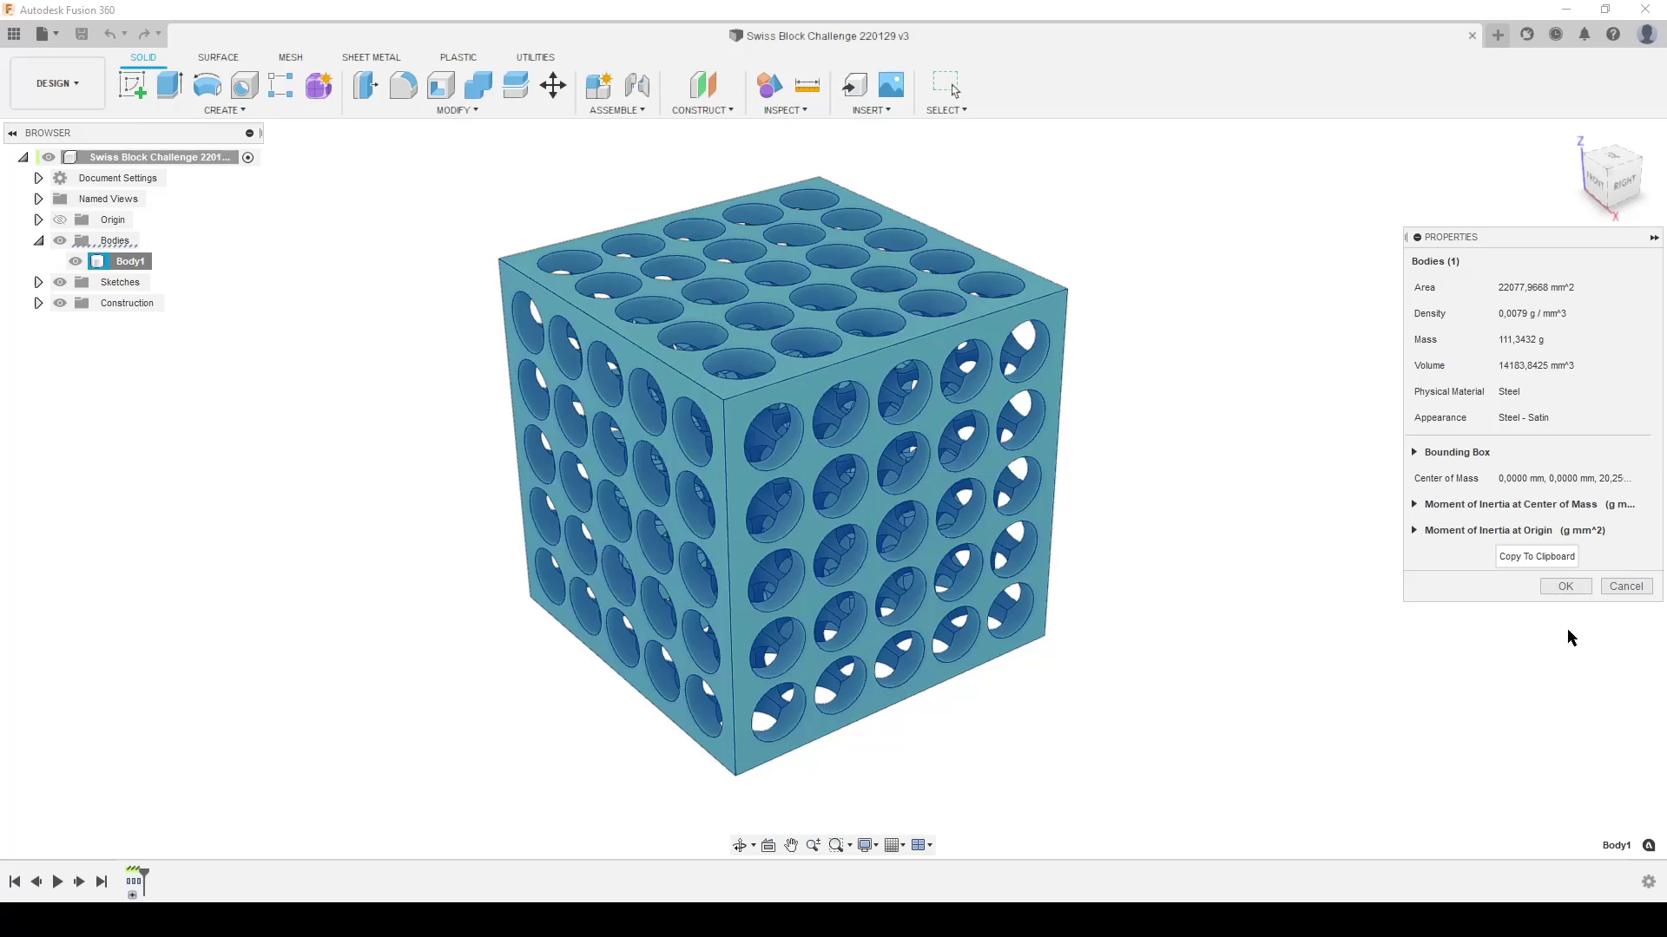
{"action": "left_click", "coordinate": [1565, 587]}
{"action": "left_click", "coordinate": [1284, 594]}
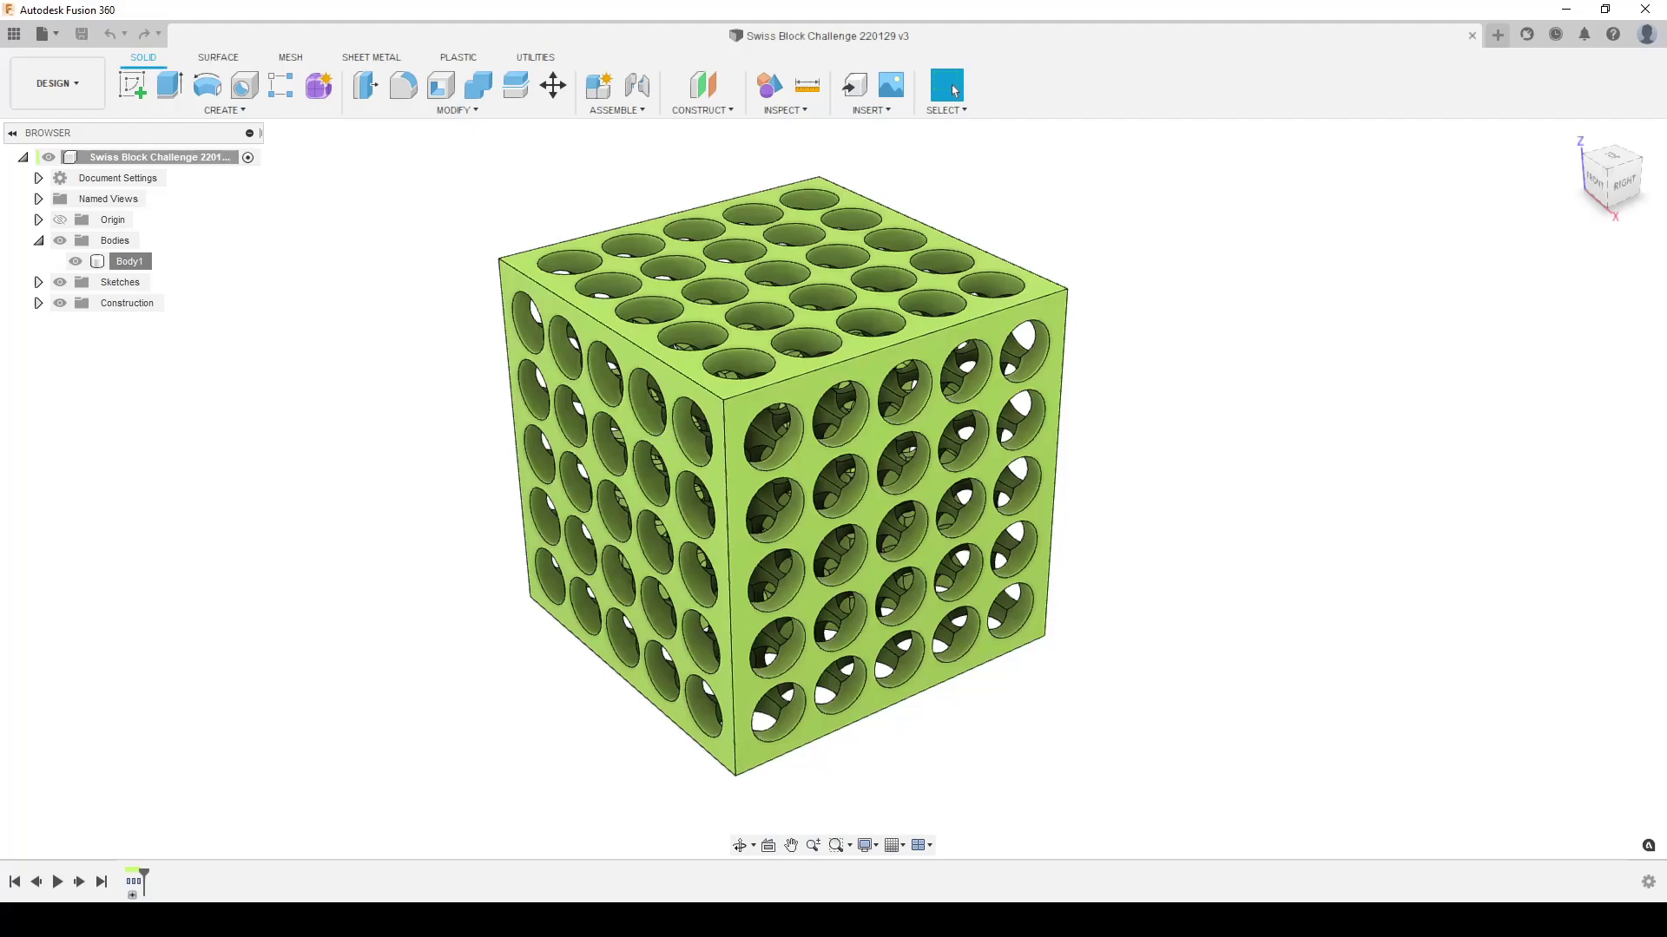
{"action": "key", "text": "alt+Tab"}
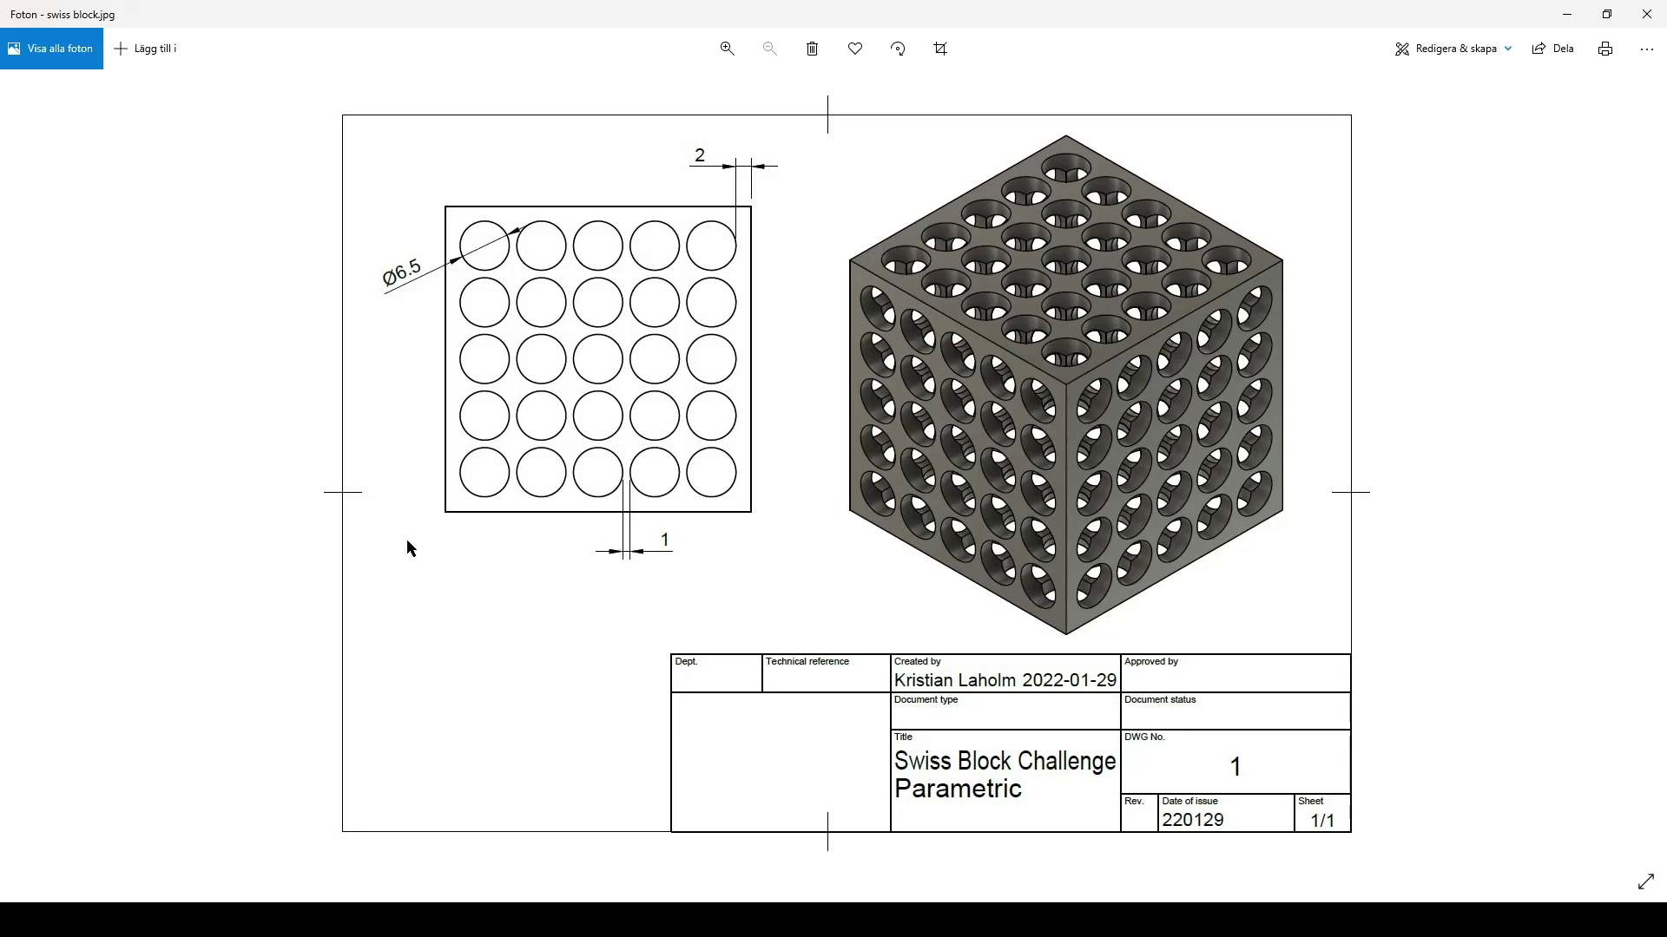
Step: Start a new empty design and open its Change Parameters table
{"action": "left_click", "coordinate": [1647, 14]}
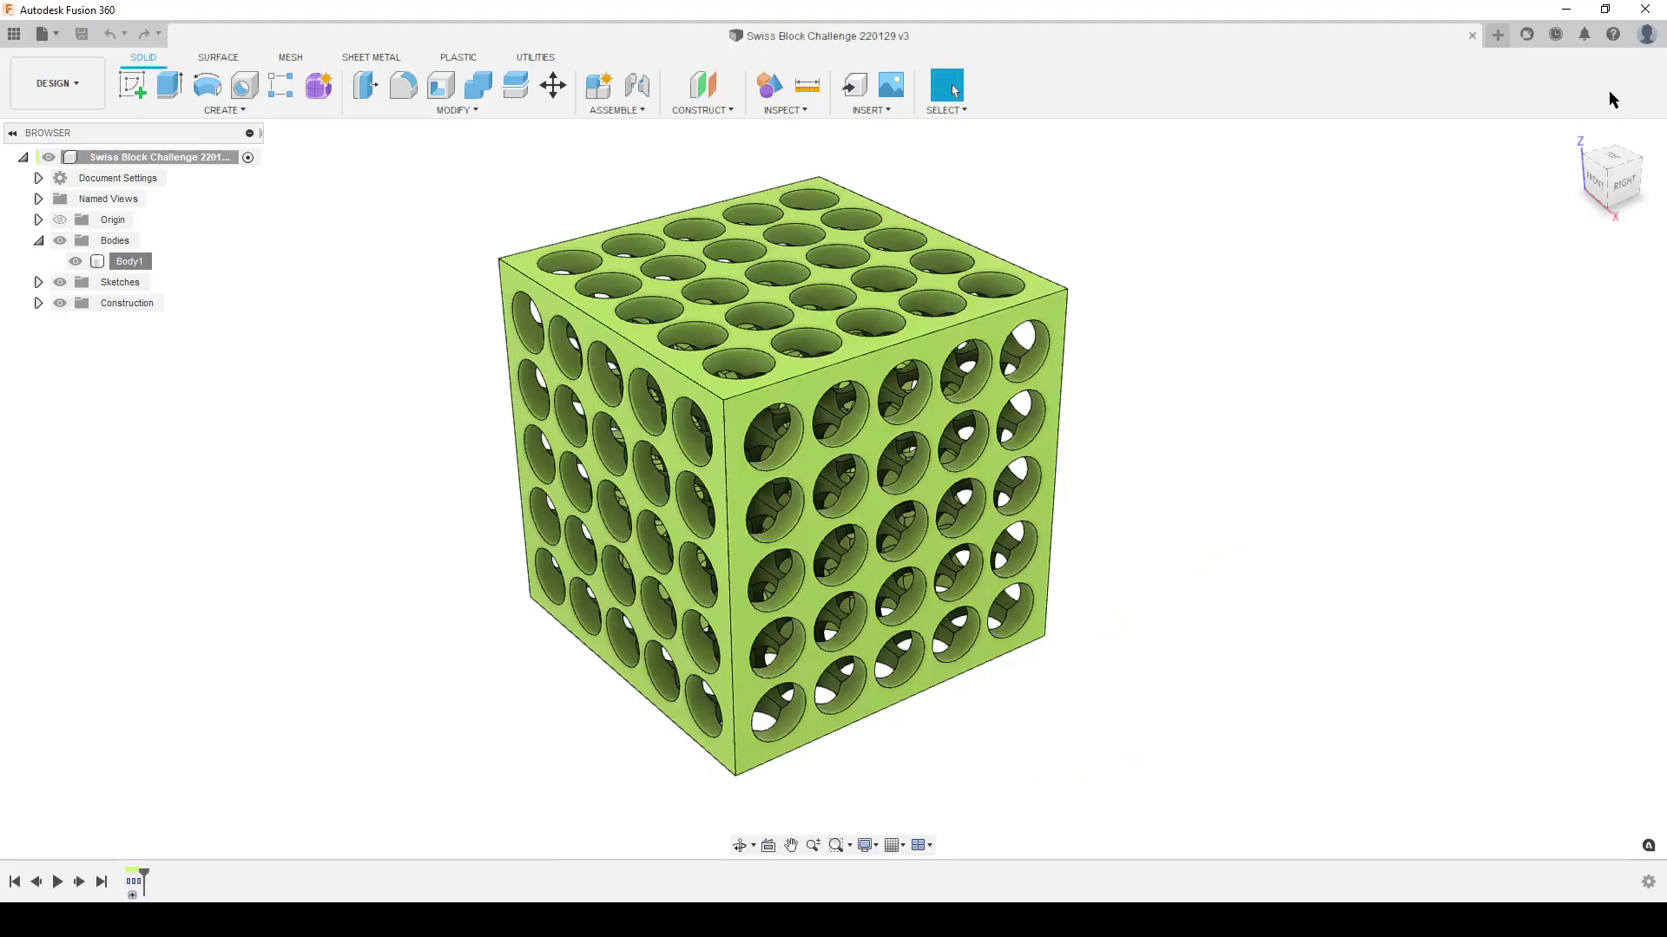
{"action": "left_click", "coordinate": [1498, 35]}
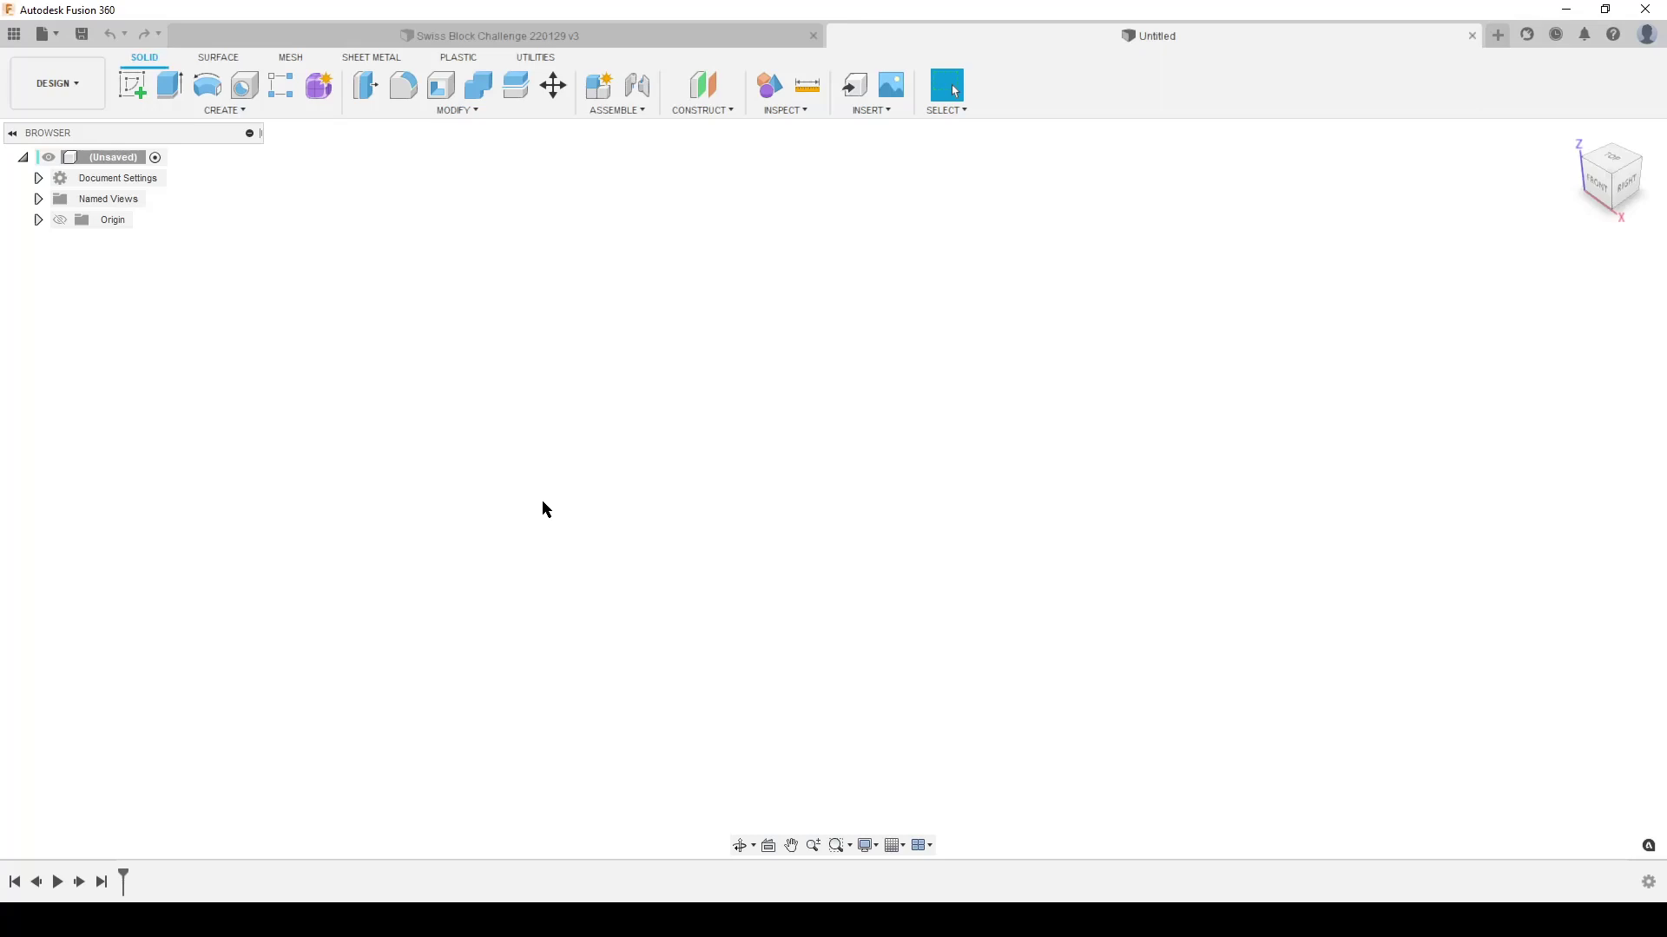
{"action": "left_click", "coordinate": [455, 111]}
{"action": "left_click", "coordinate": [438, 483]}
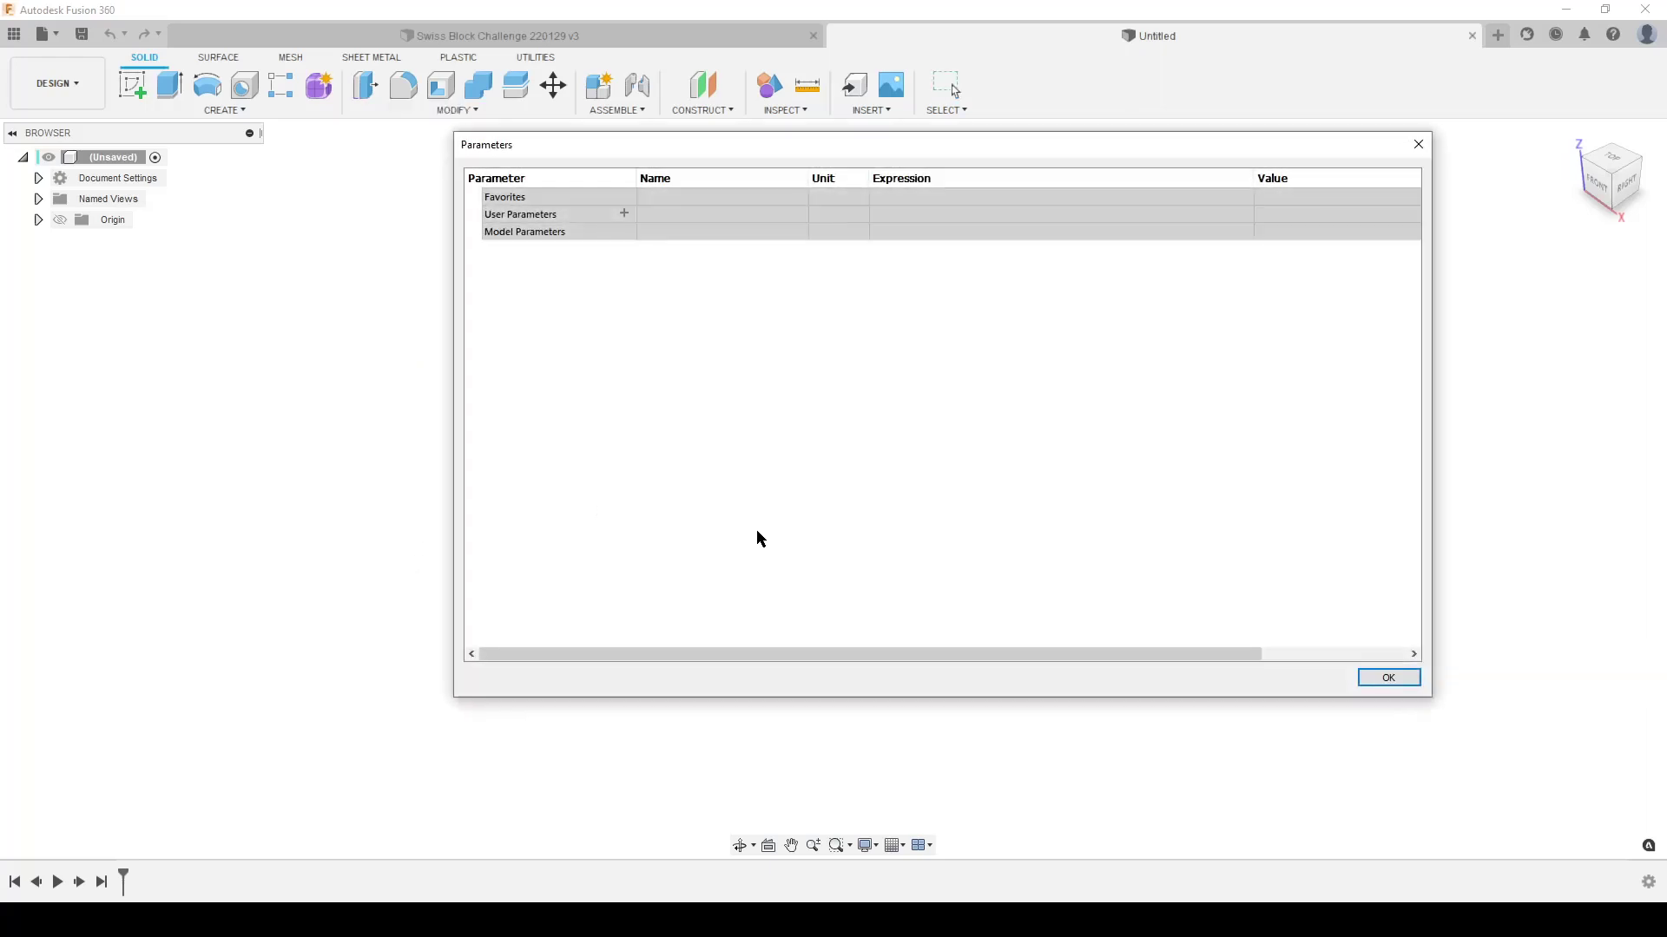
Step: Add the user parameter Hole_D with value 6,5 mm
{"action": "left_click", "coordinate": [623, 214]}
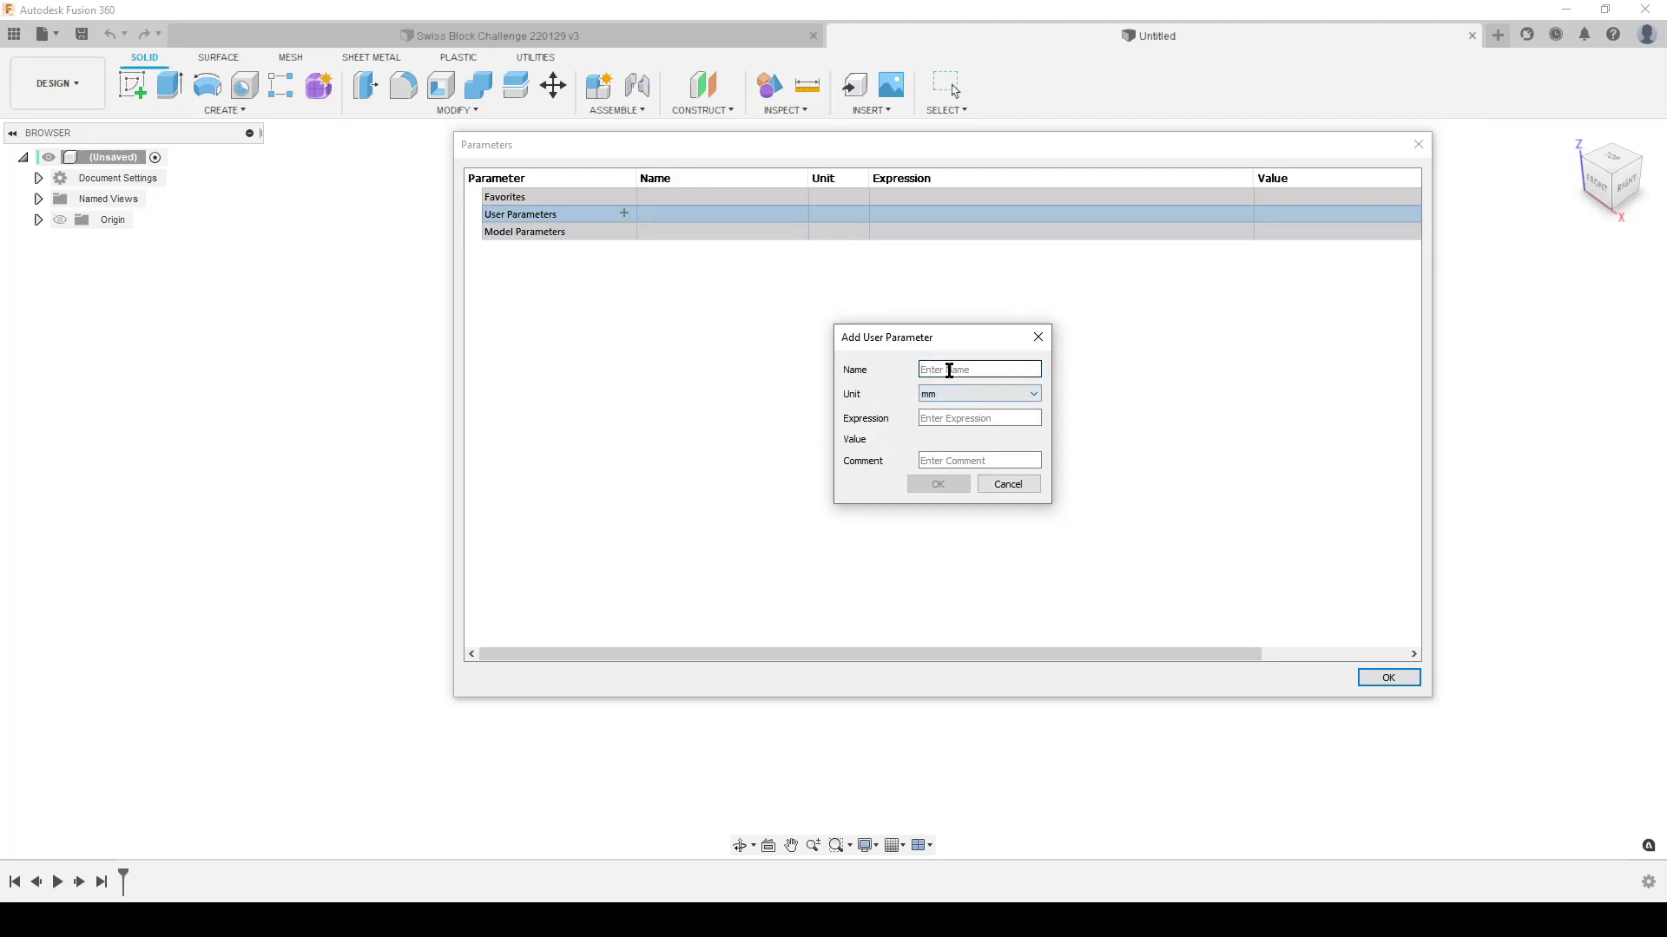
{"action": "type", "text": "H"}
{"action": "key", "text": "Tab"}
{"action": "key", "text": "Tab"}
{"action": "type", "text": "6"}
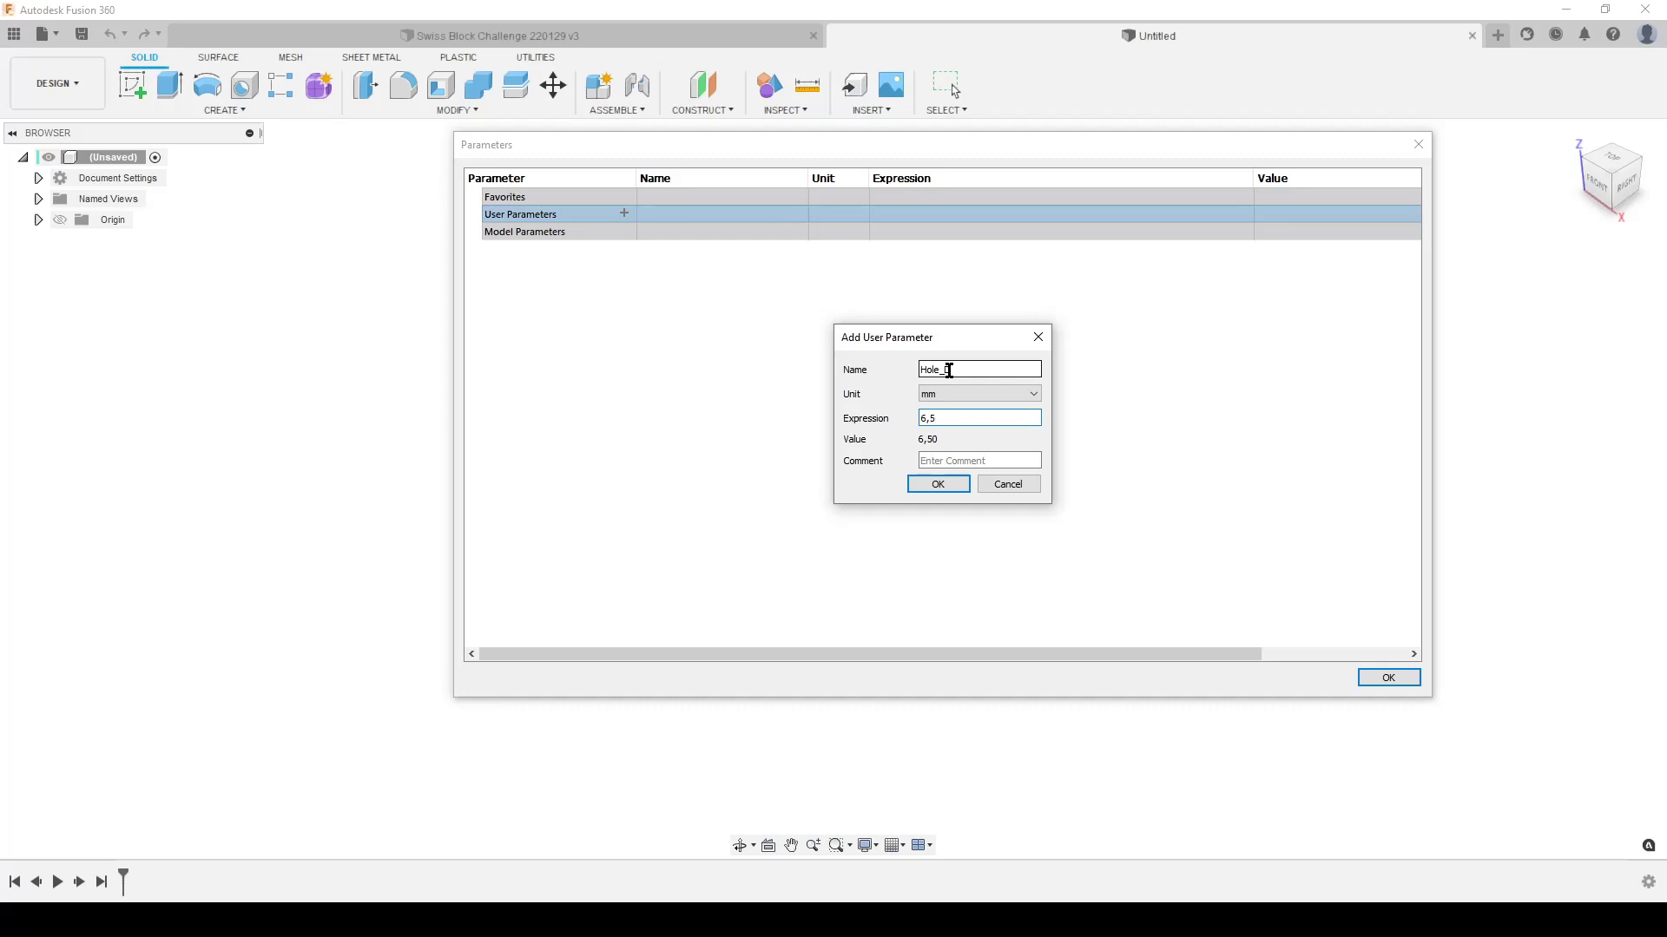
{"action": "key", "text": "Return"}
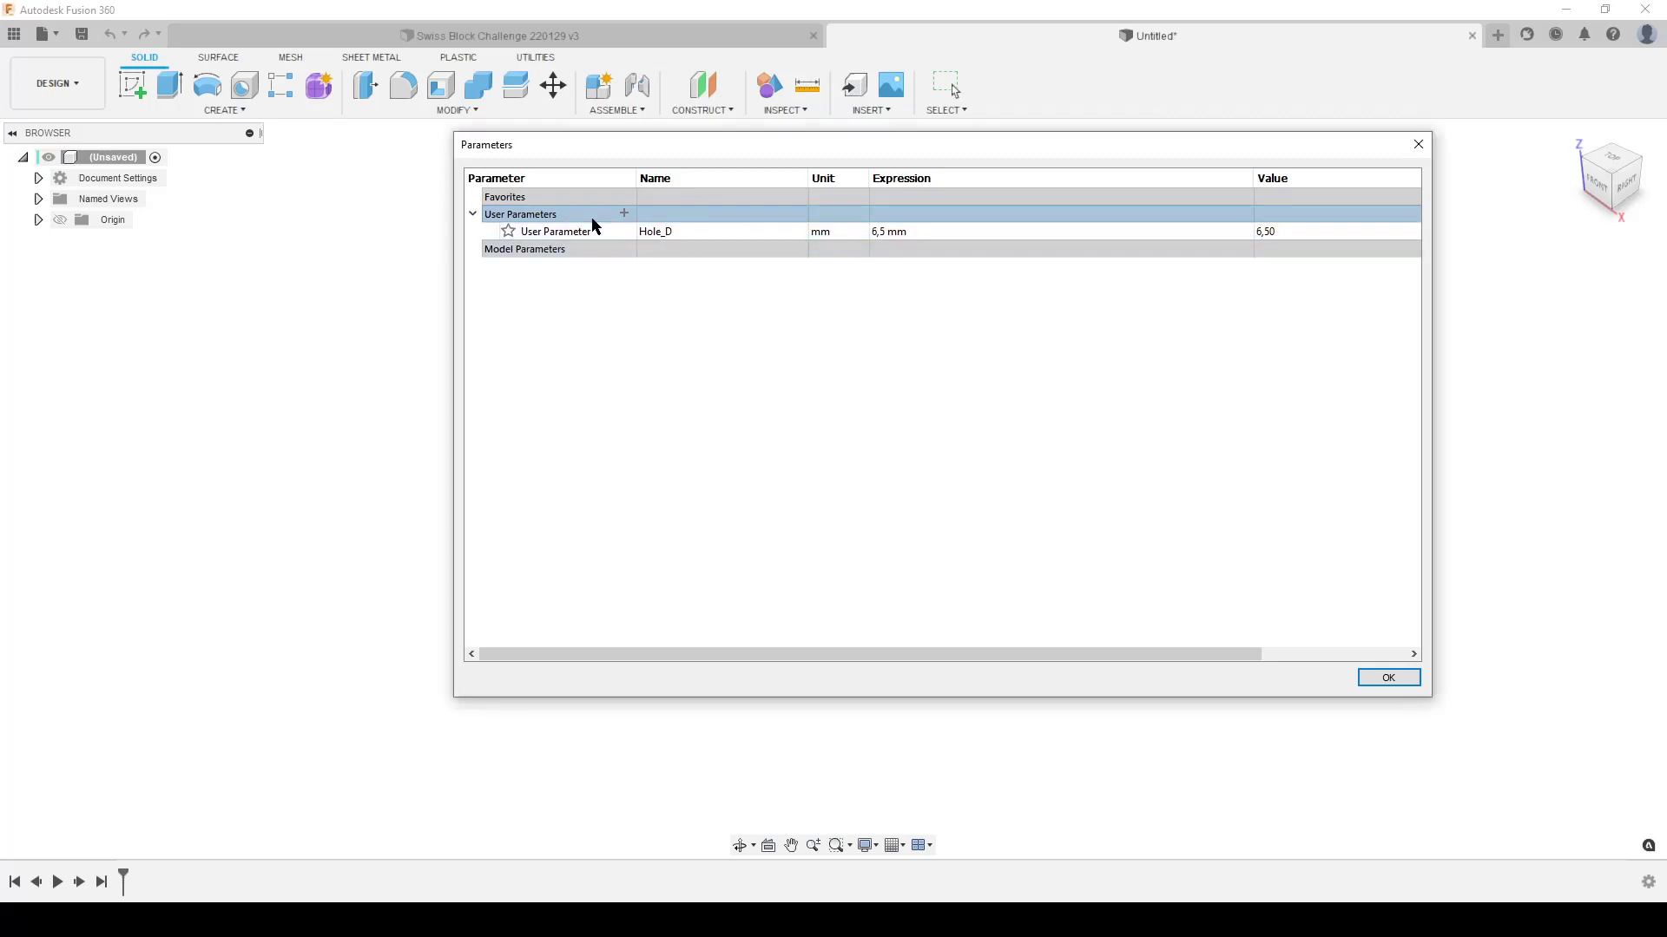
Step: Add the user parameter Dist_hole_hole with value 1 mm
{"action": "left_click", "coordinate": [623, 214]}
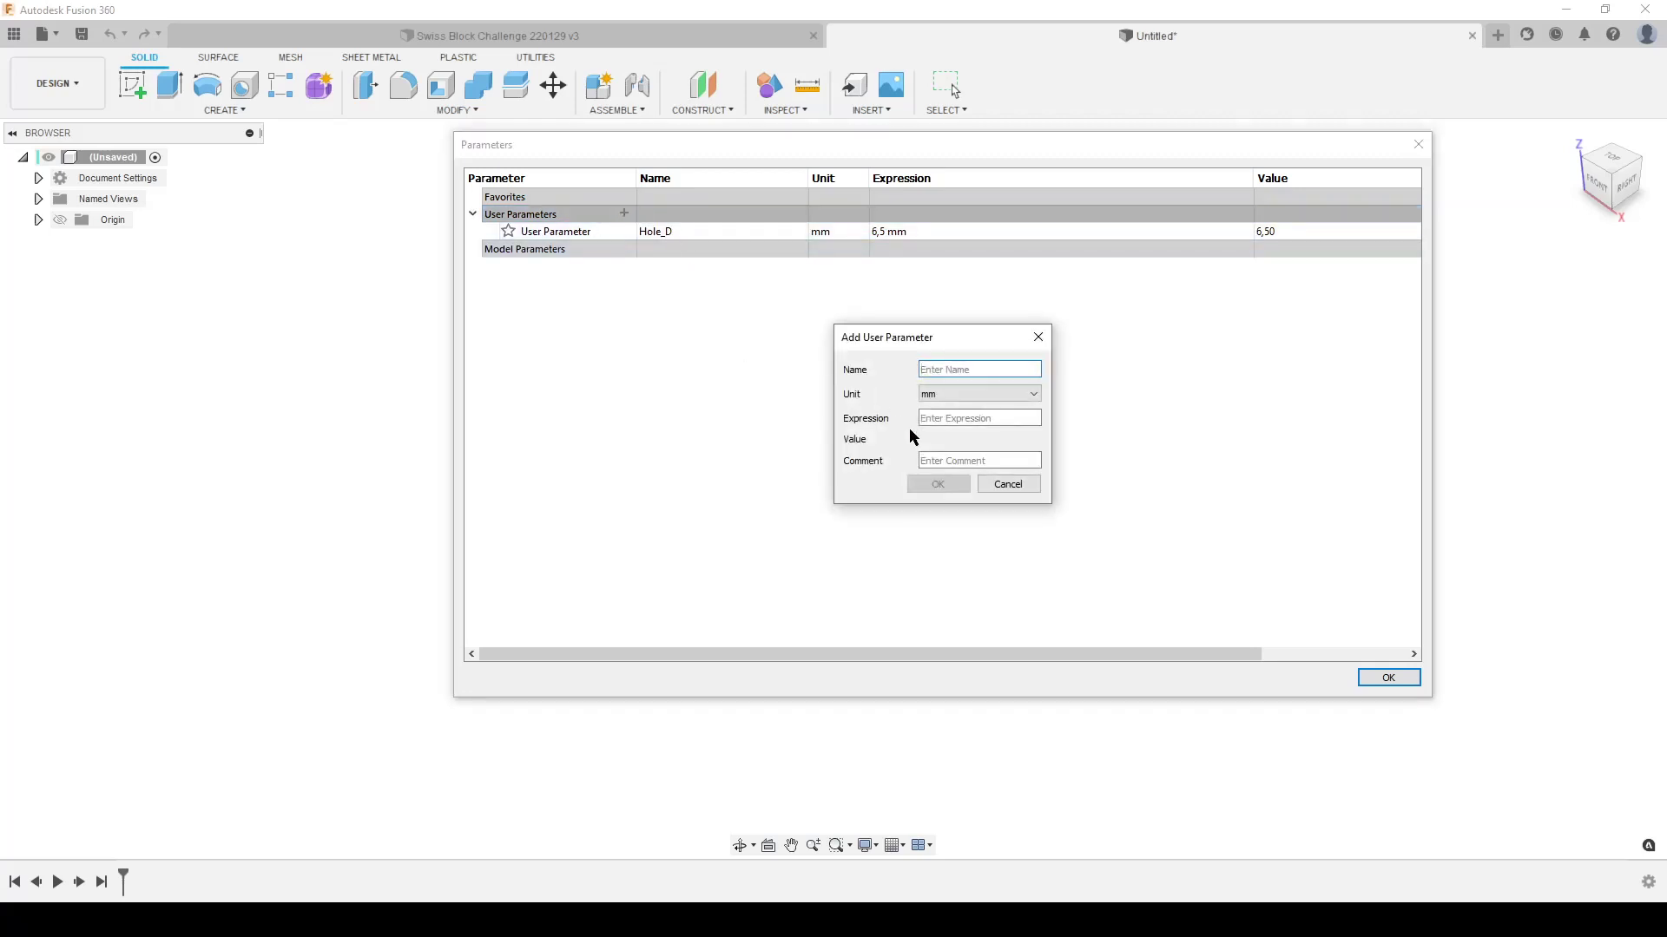
{"action": "type", "text": "Dist_hole_hole"}
{"action": "left_click", "coordinate": [950, 418]}
{"action": "type", "text": "1"}
{"action": "key", "text": "Return"}
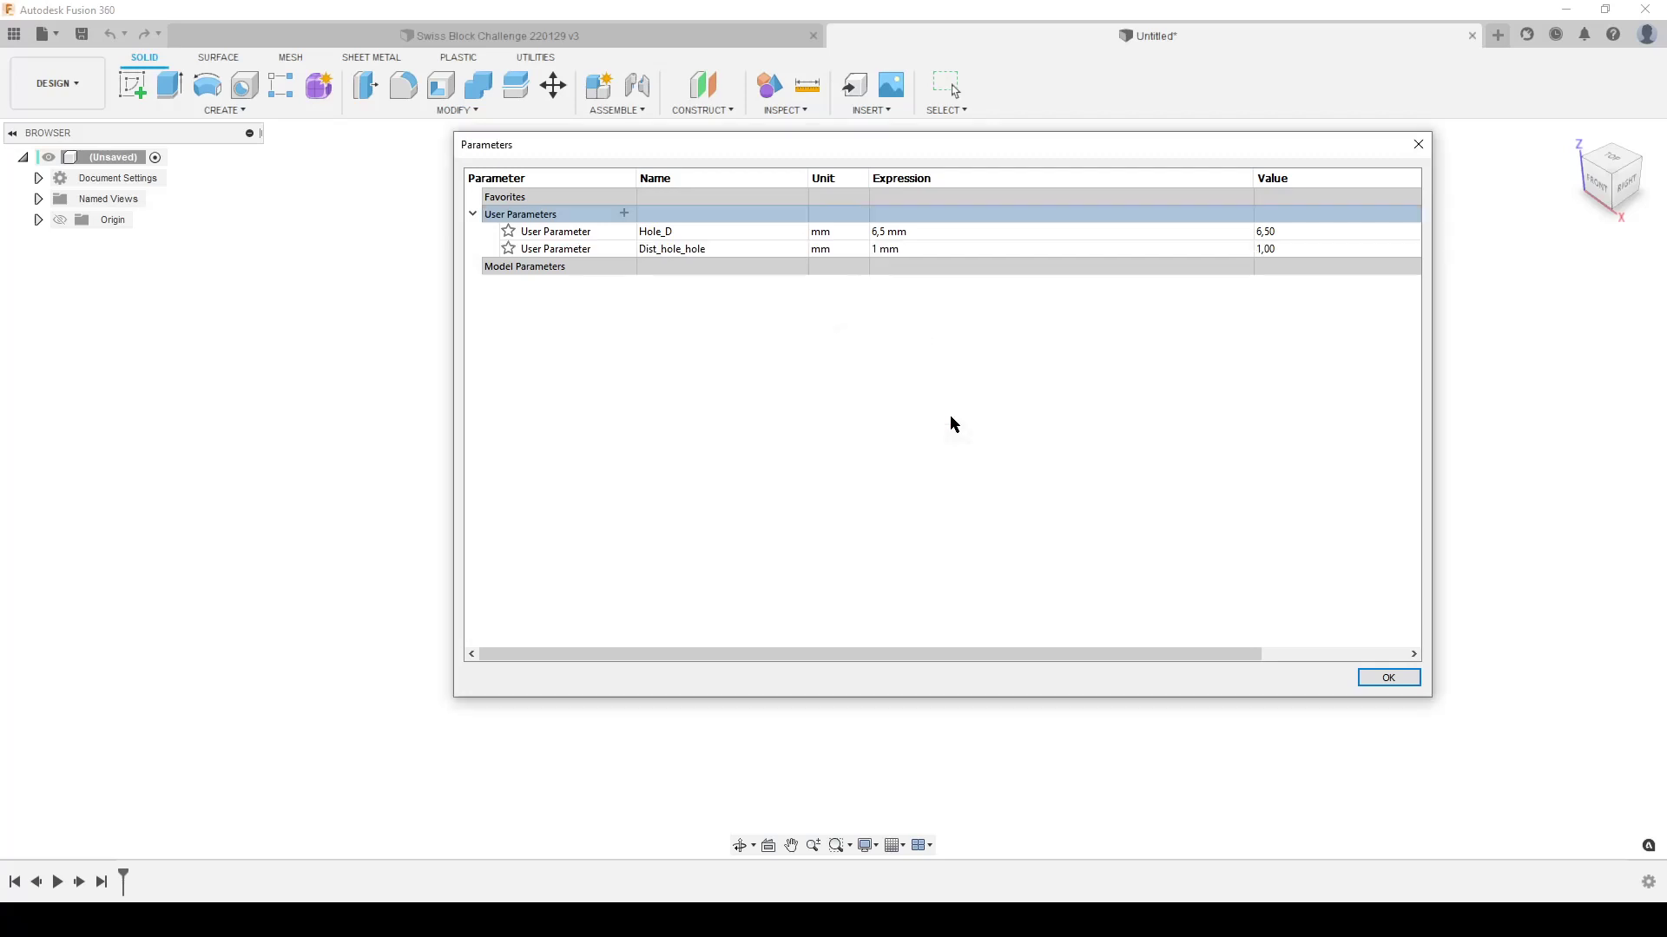
Step: Add the user parameter Dist_side_hole with value 2 mm
{"action": "left_click", "coordinate": [624, 214]}
{"action": "type", "text": "Dist"}
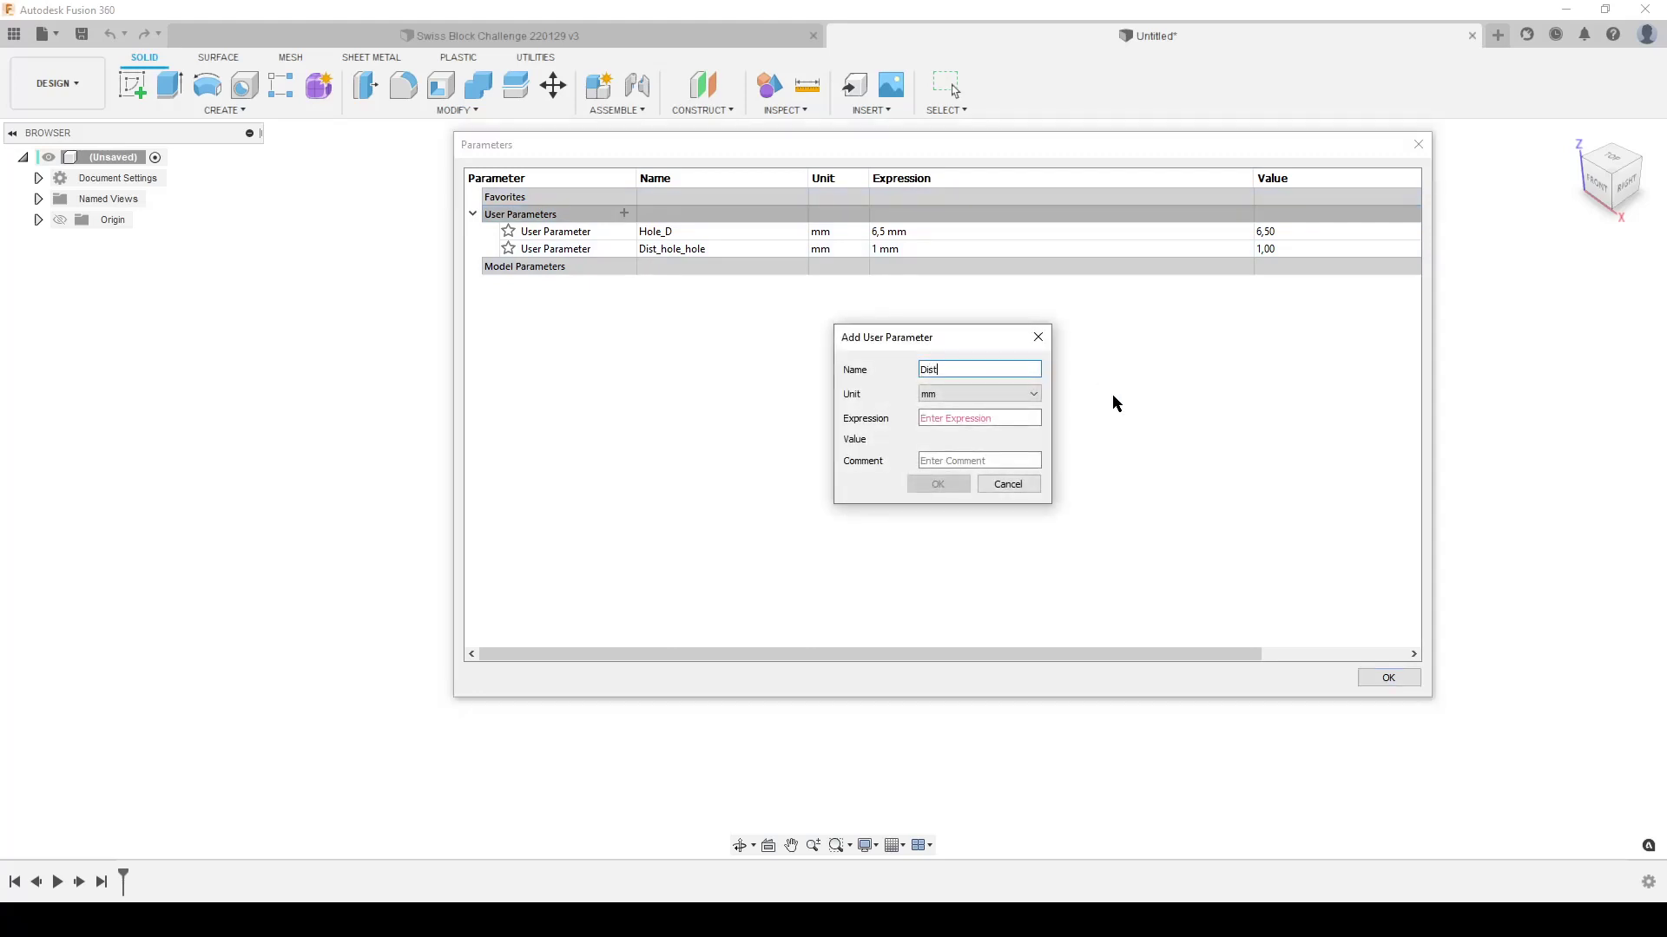
{"action": "type", "text": "_side_hole"}
{"action": "left_click", "coordinate": [966, 418]}
{"action": "type", "text": "2"}
{"action": "key", "text": "Return"}
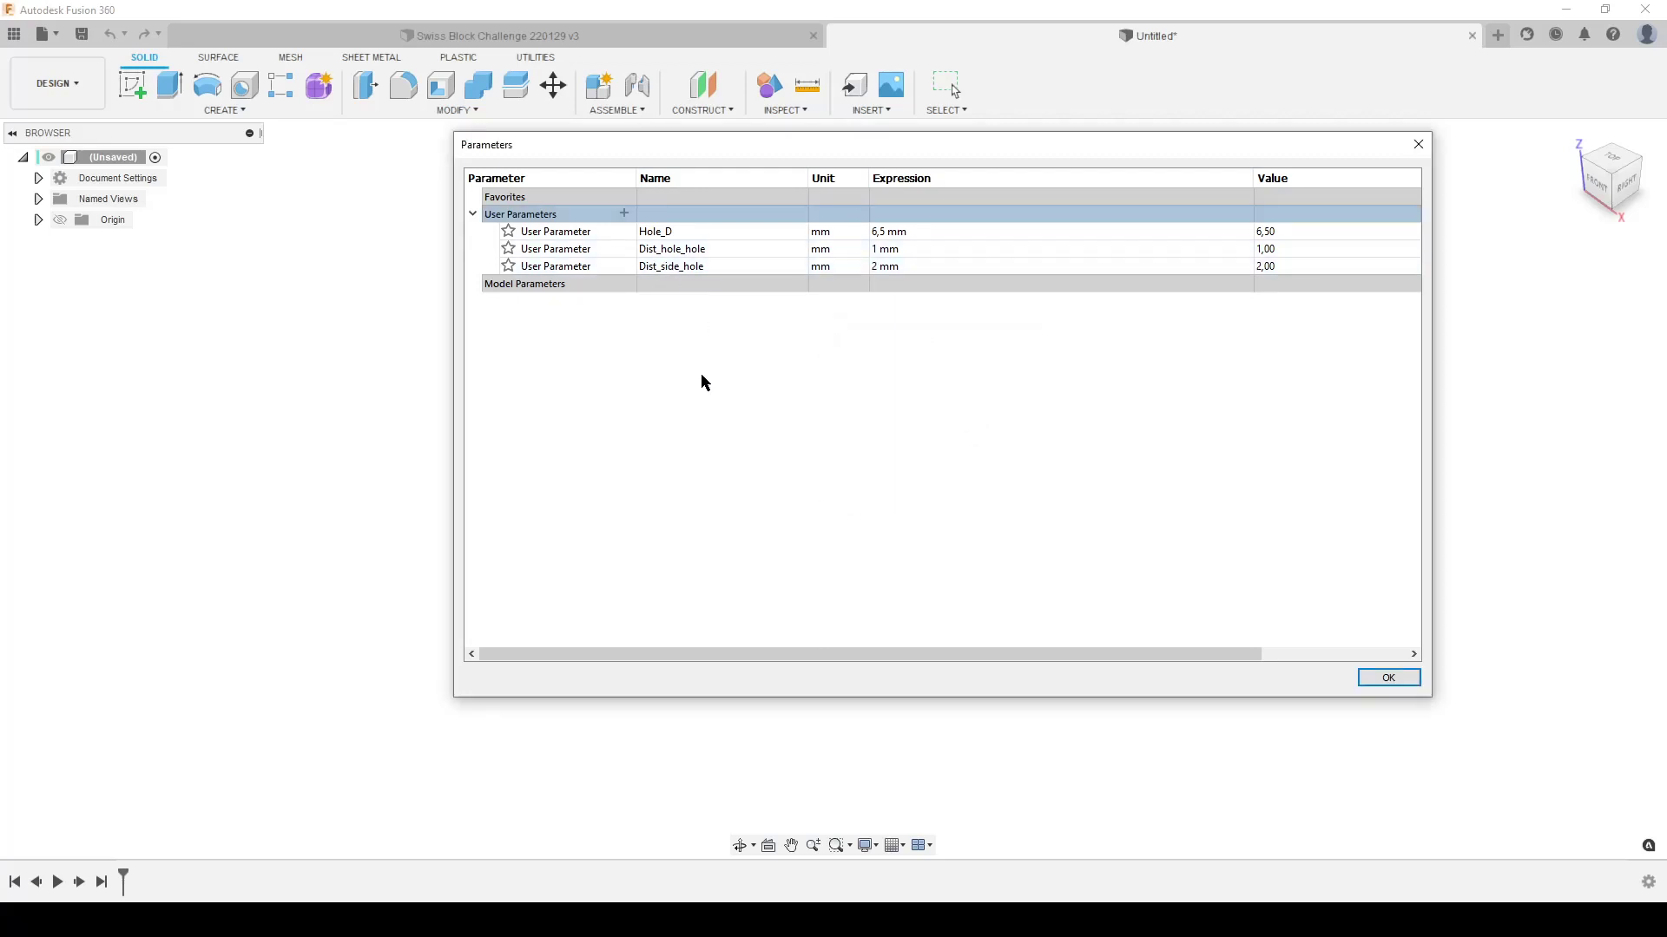
Step: Add a unitless hole-count parameter Nr_Hole with value 5
{"action": "left_click", "coordinate": [625, 213]}
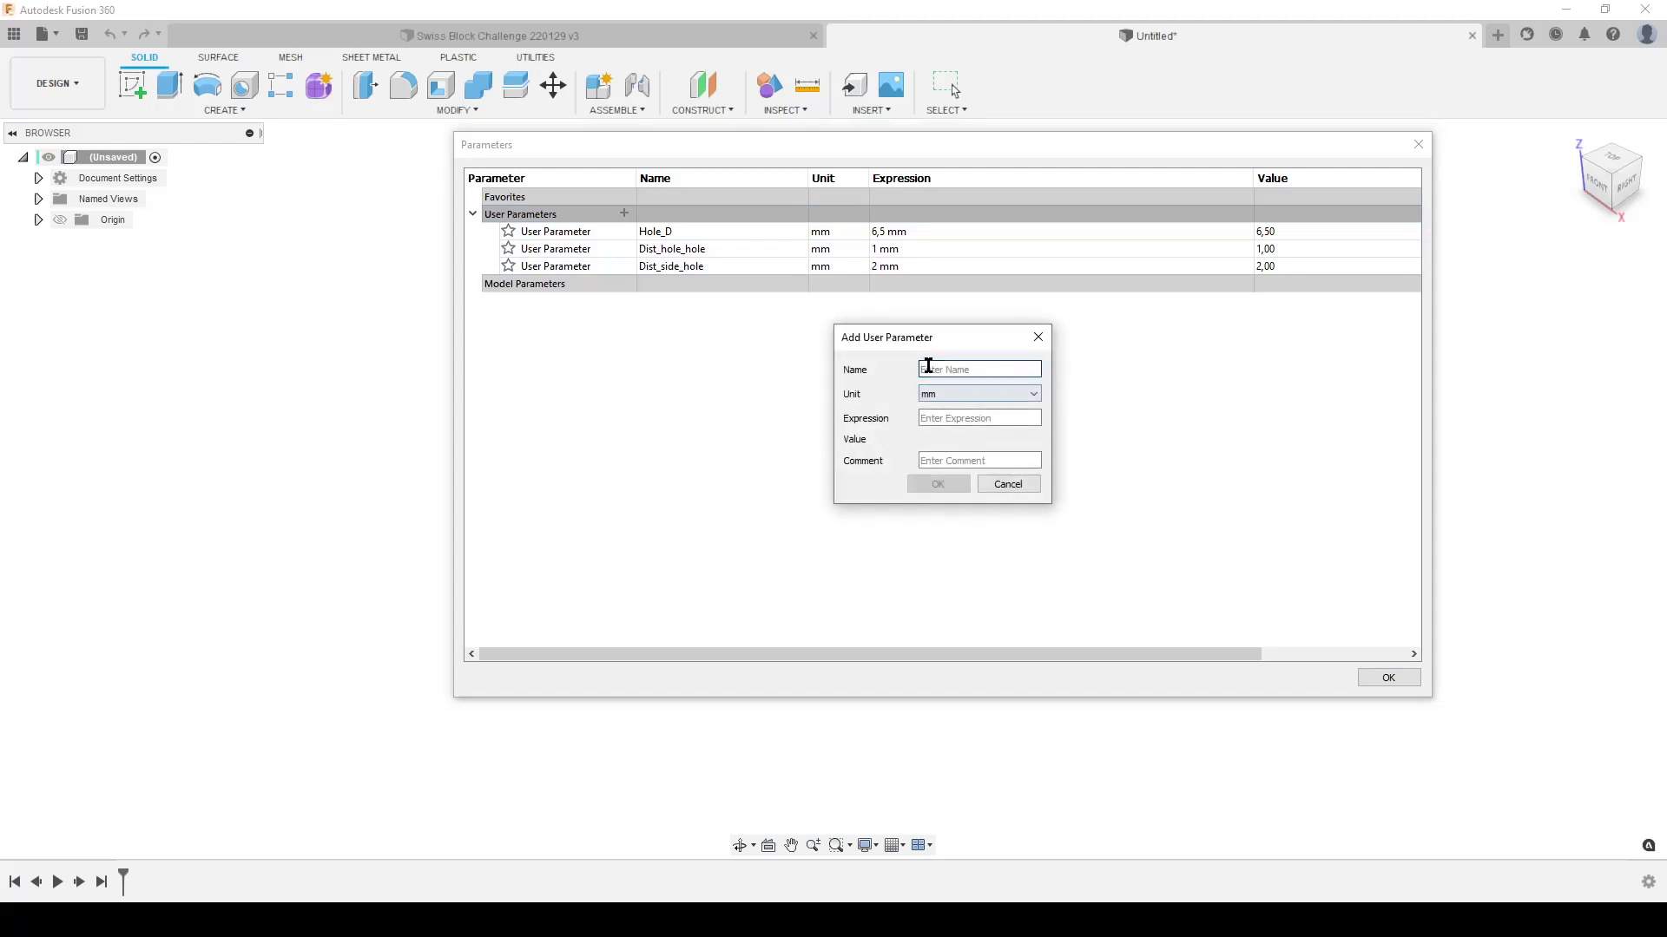
{"action": "type", "text": "NB"}
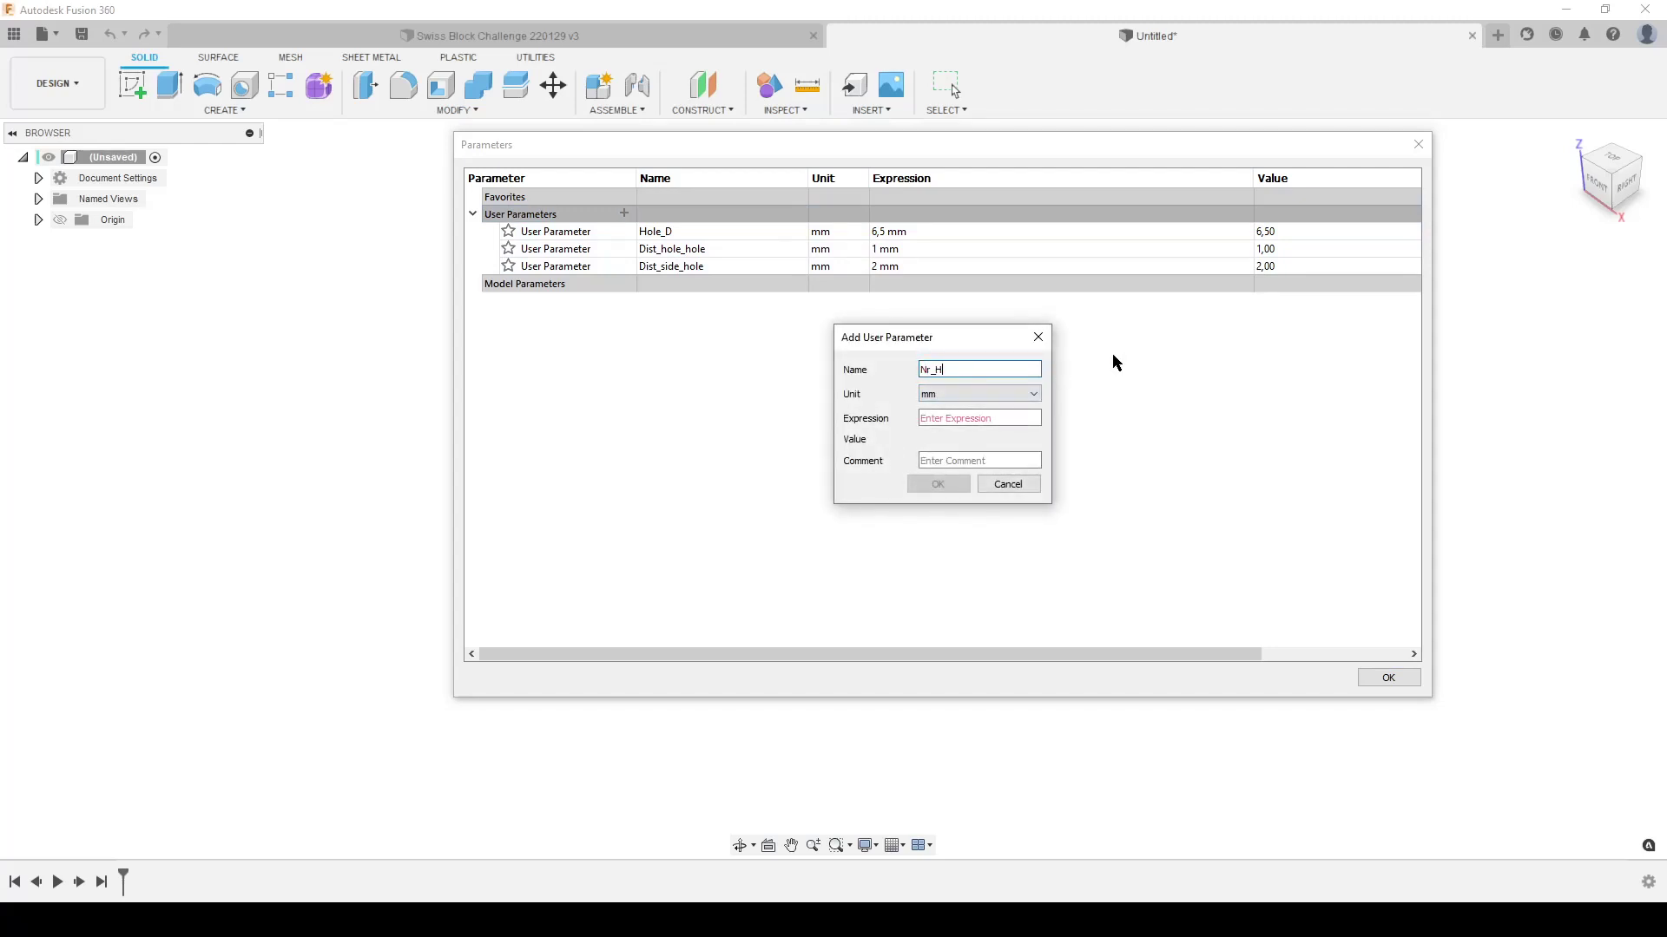
{"action": "type", "text": "_Hole"}
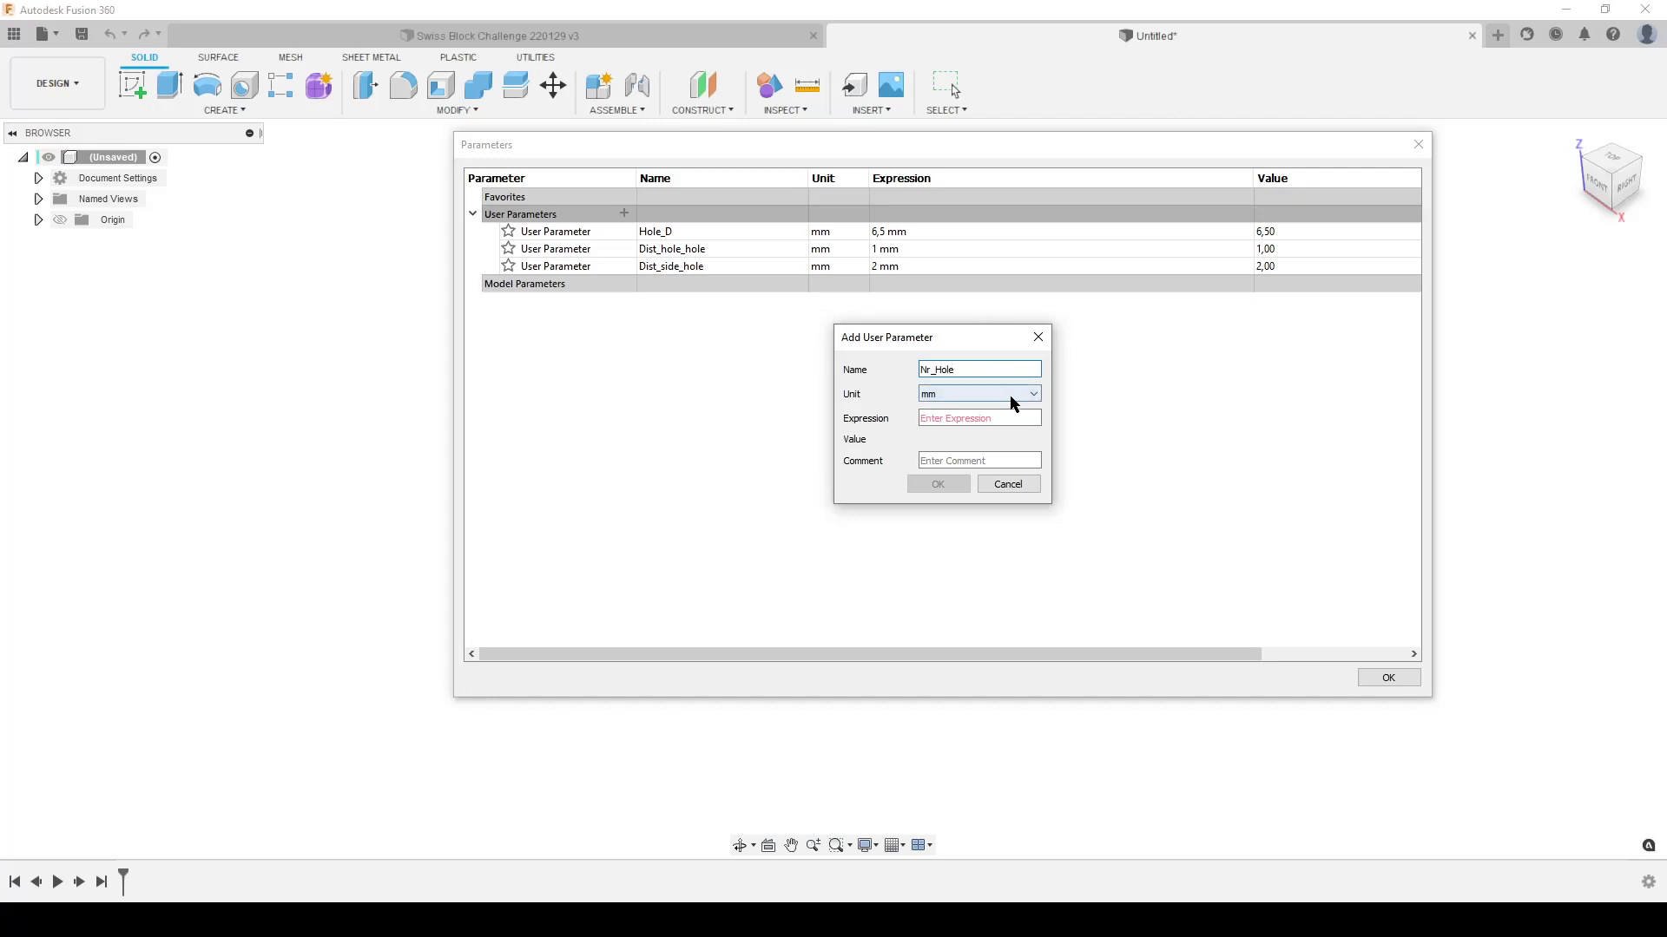
{"action": "left_click", "coordinate": [1011, 395]}
{"action": "left_click", "coordinate": [955, 409]}
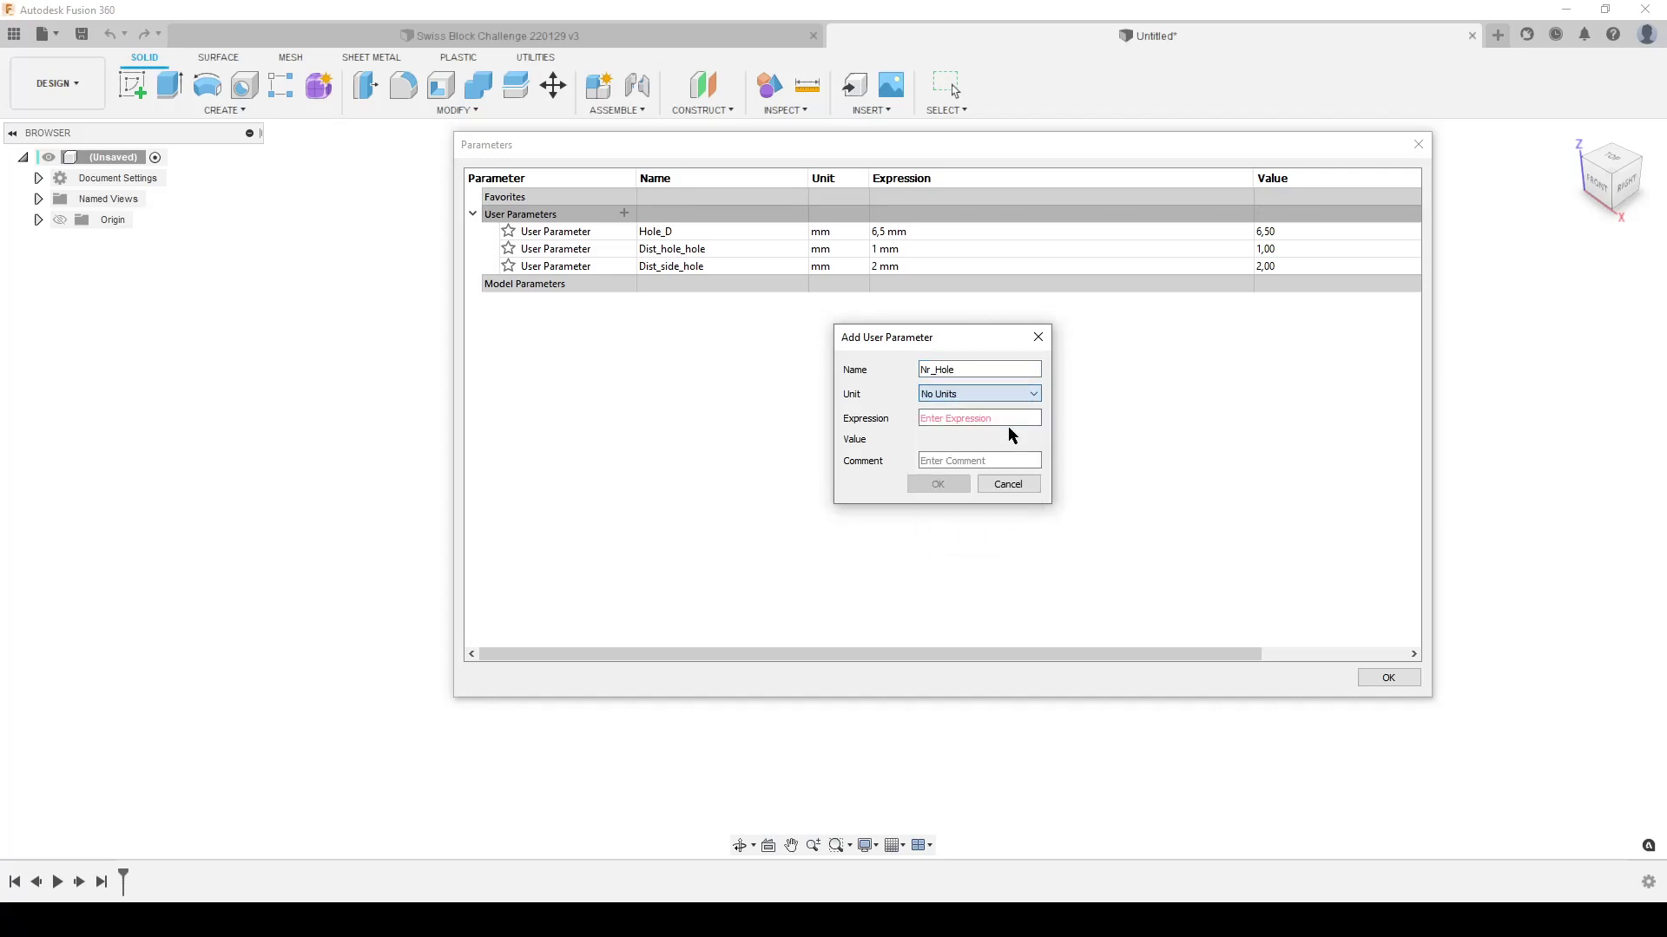
{"action": "type", "text": "5"}
{"action": "left_click", "coordinate": [936, 484]}
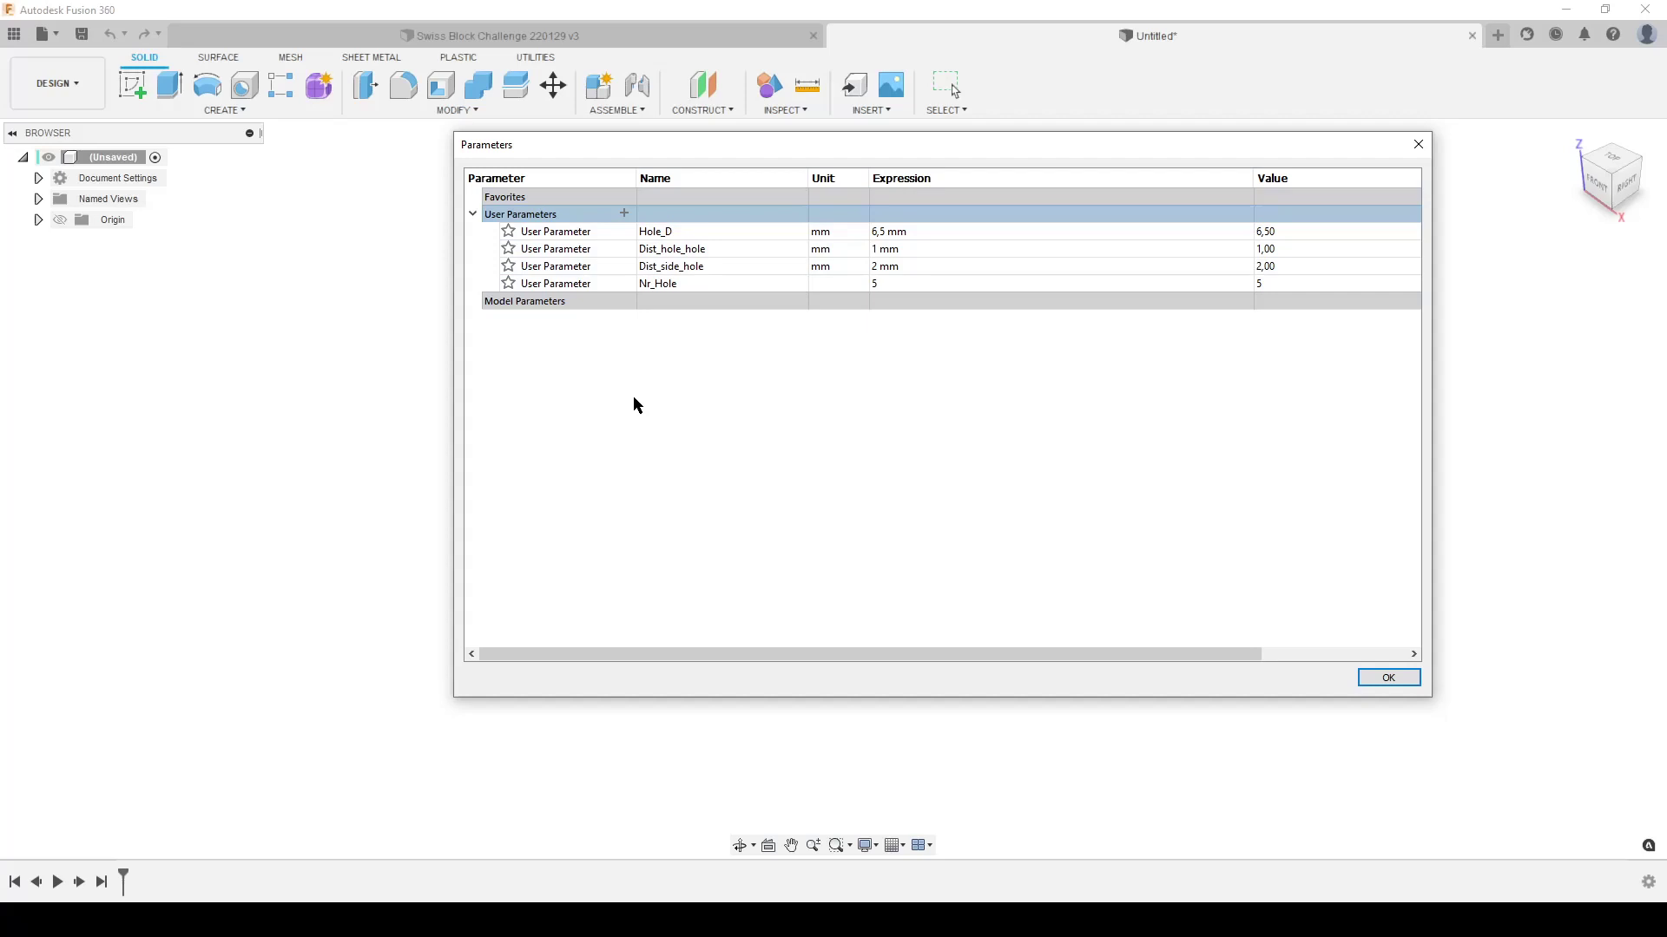
Step: Start a new parameter named Side_Cube, checking the reference drawing before entering its expression
{"action": "left_click", "coordinate": [624, 215]}
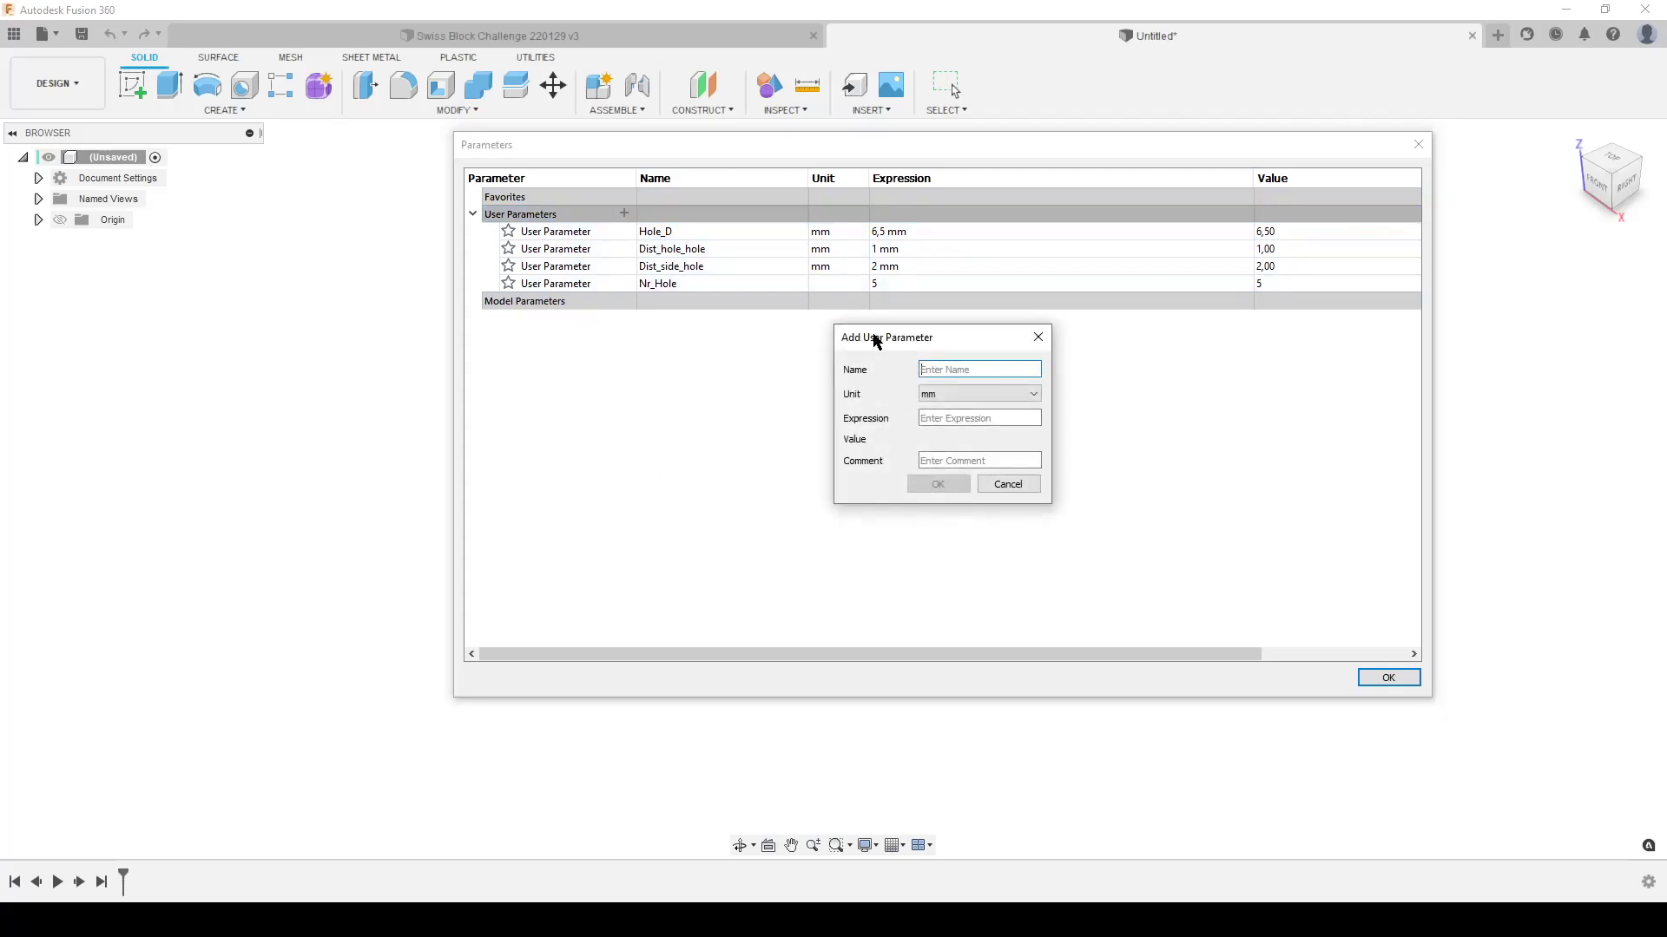
{"action": "left_click_drag", "start_coordinate": [865, 337], "coordinate": [711, 363]}
{"action": "type", "text": "Side_Cube"}
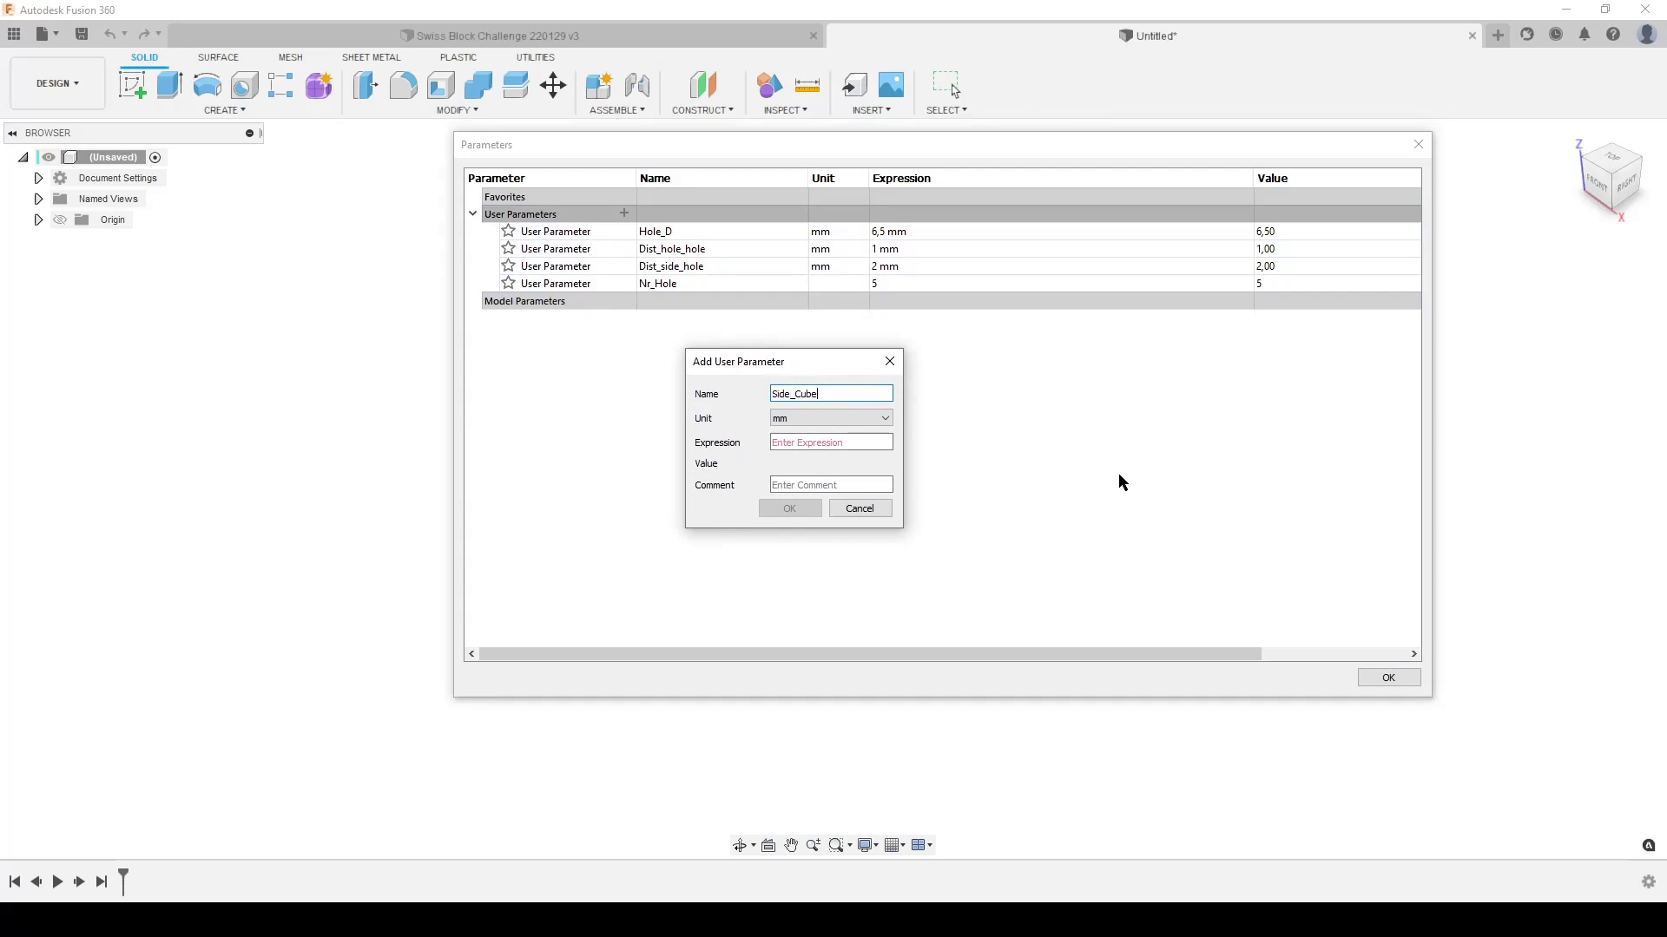
{"action": "left_click", "coordinate": [801, 442]}
{"action": "key", "text": "alt+Tab"}
{"action": "left_click", "coordinate": [800, 442]}
Step: Define Side_Cube as 2*Dist_side_hole + Nr_Hole*Hole_D + (Nr_Hole-1)*Dist_hole_hole and save it
{"action": "type", "text": "2"}
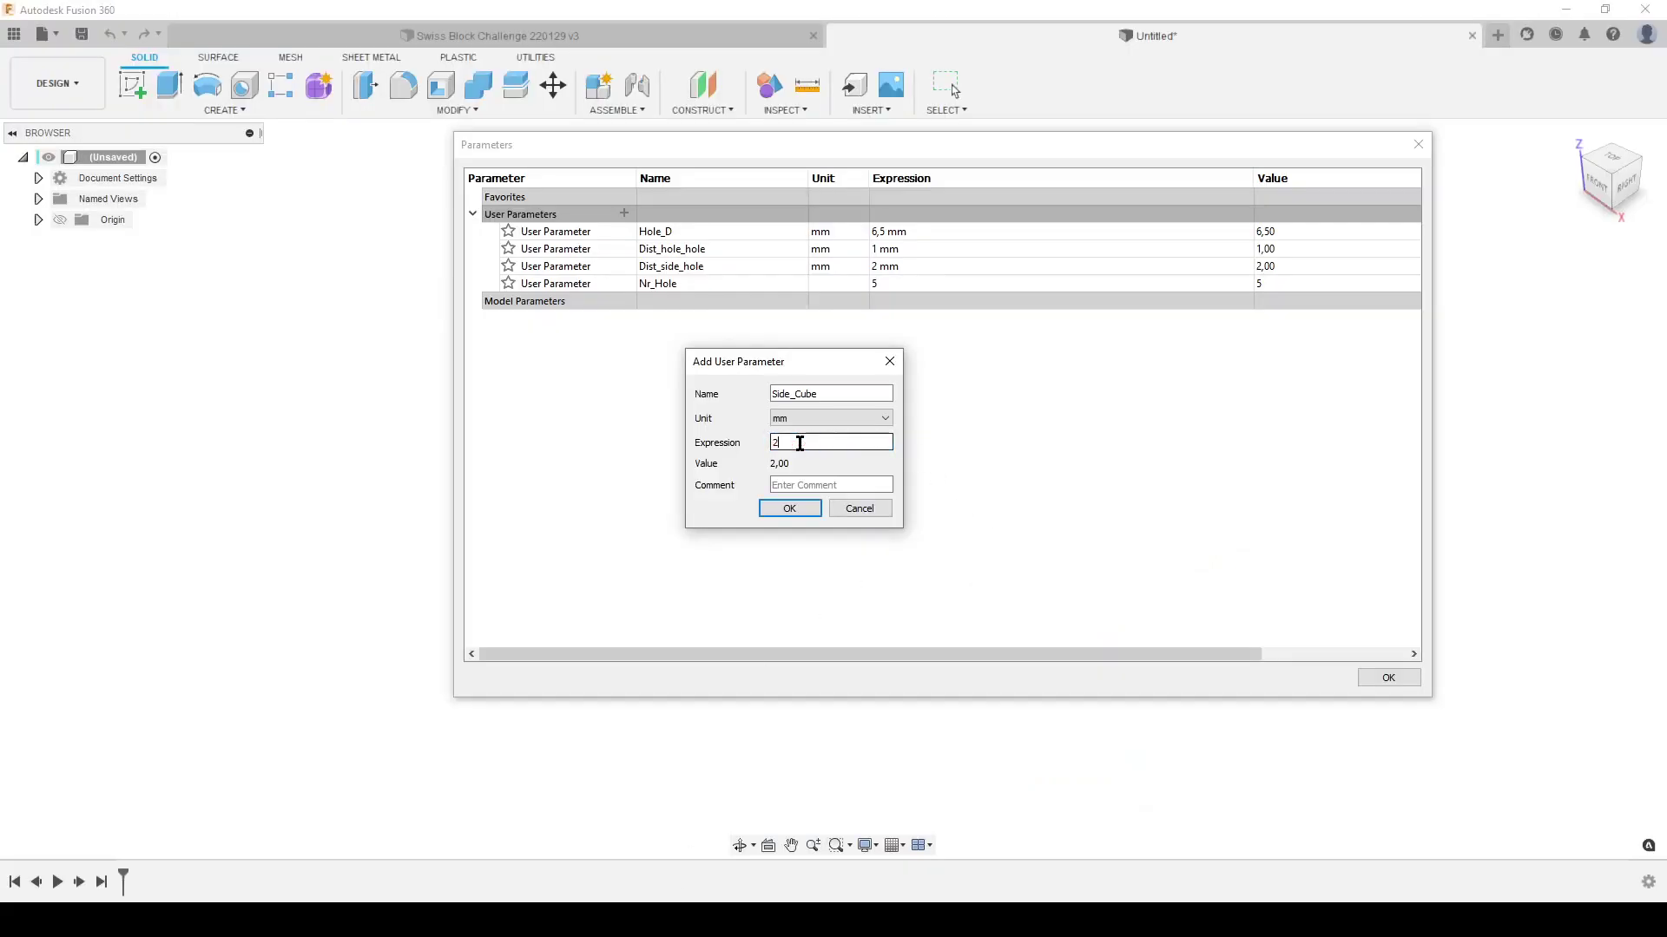
{"action": "type", "text": "*Dist_s"}
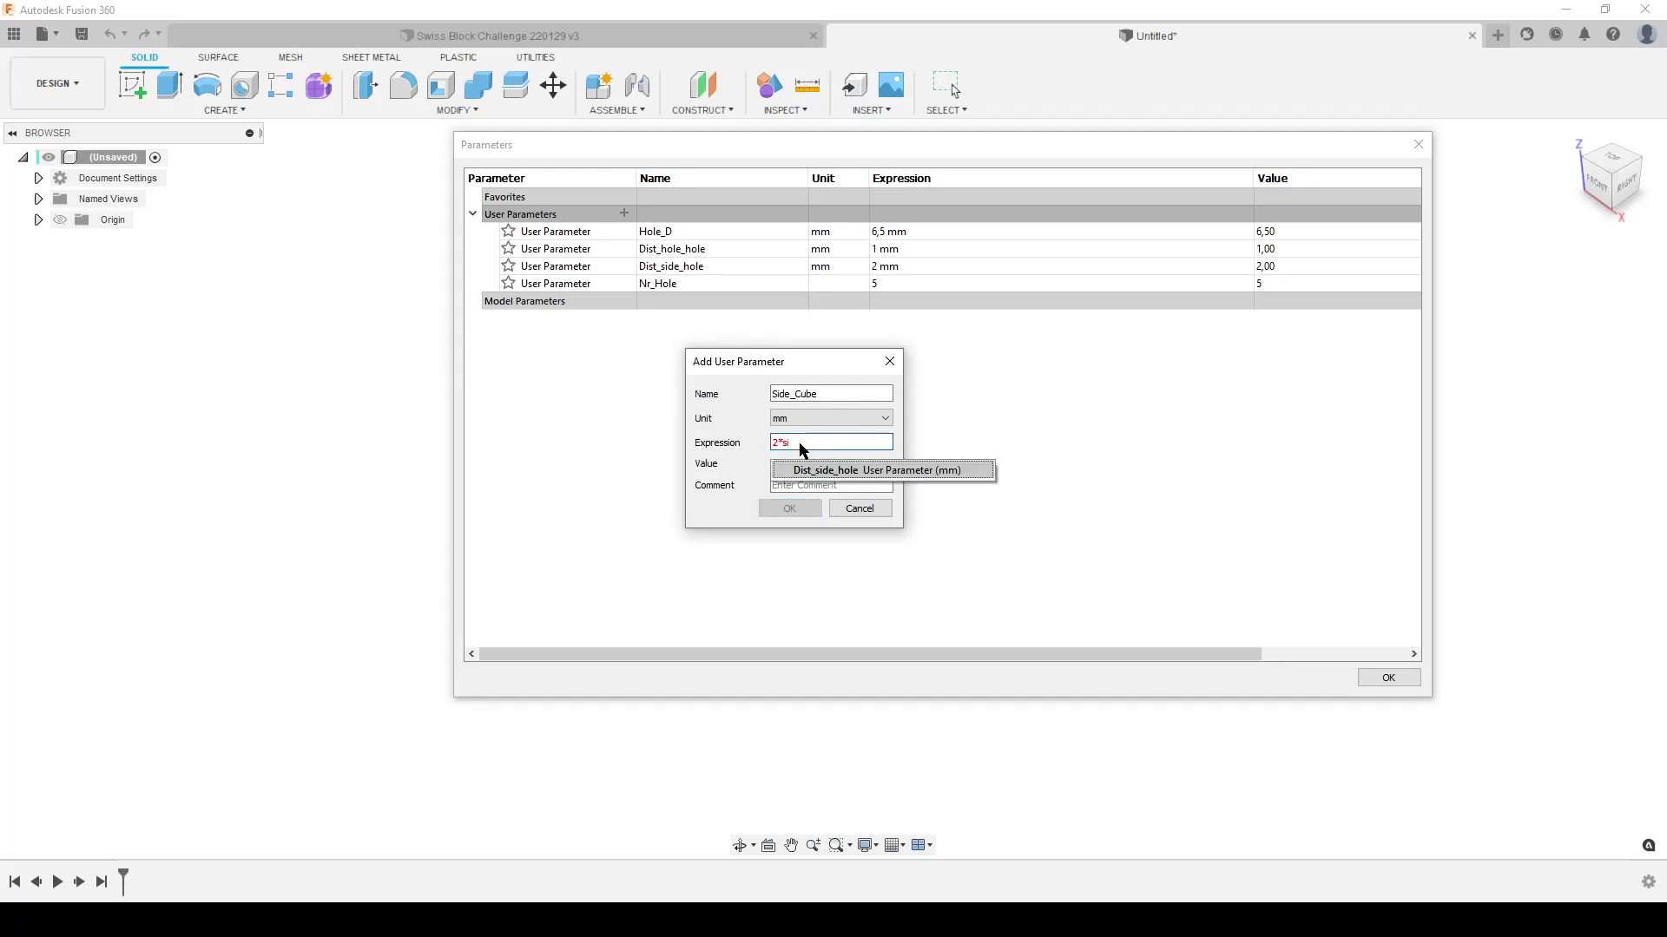
{"action": "key", "text": "Return"}
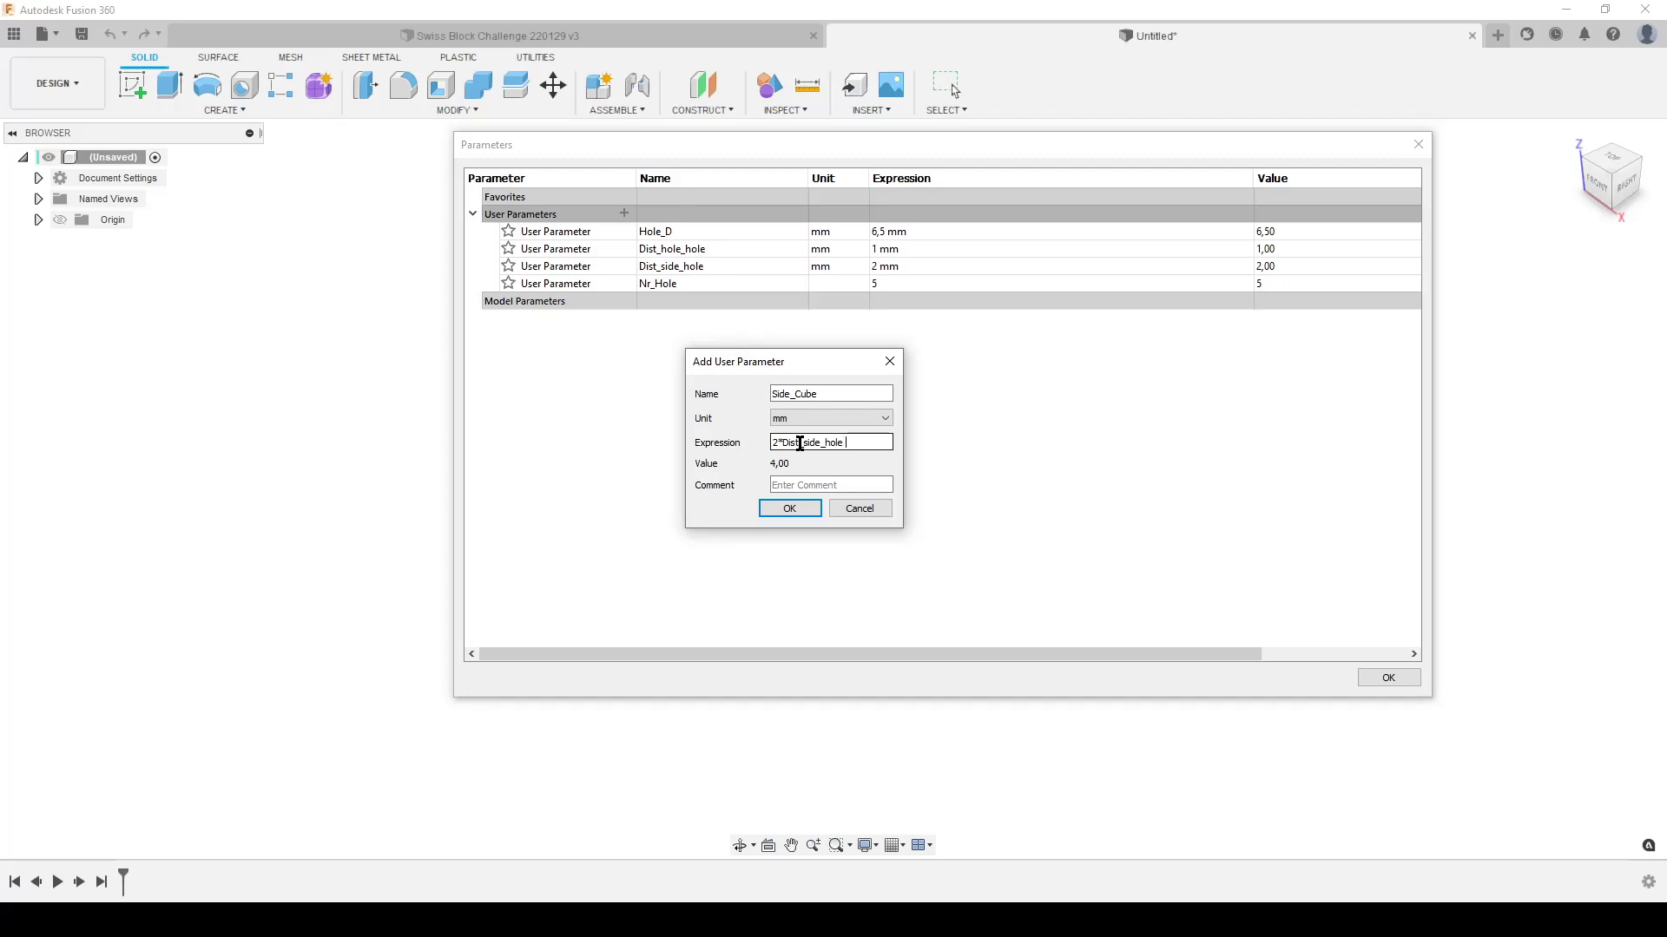
{"action": "type", "text": "+"}
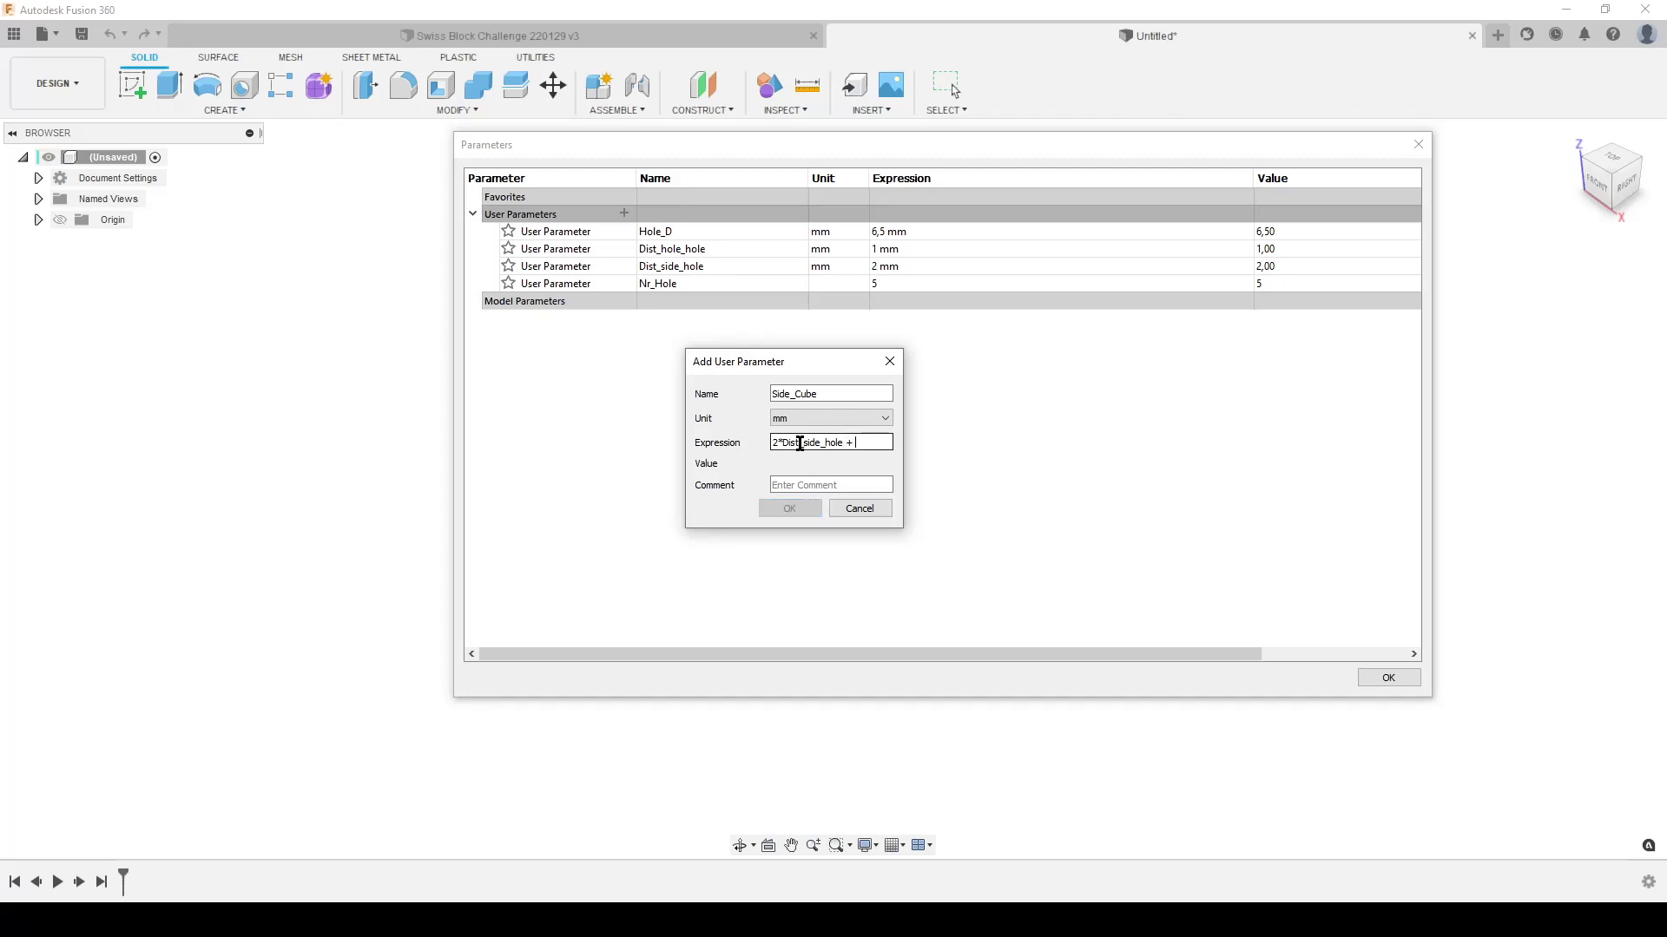
{"action": "type", "text": " Nr_Hole*d"}
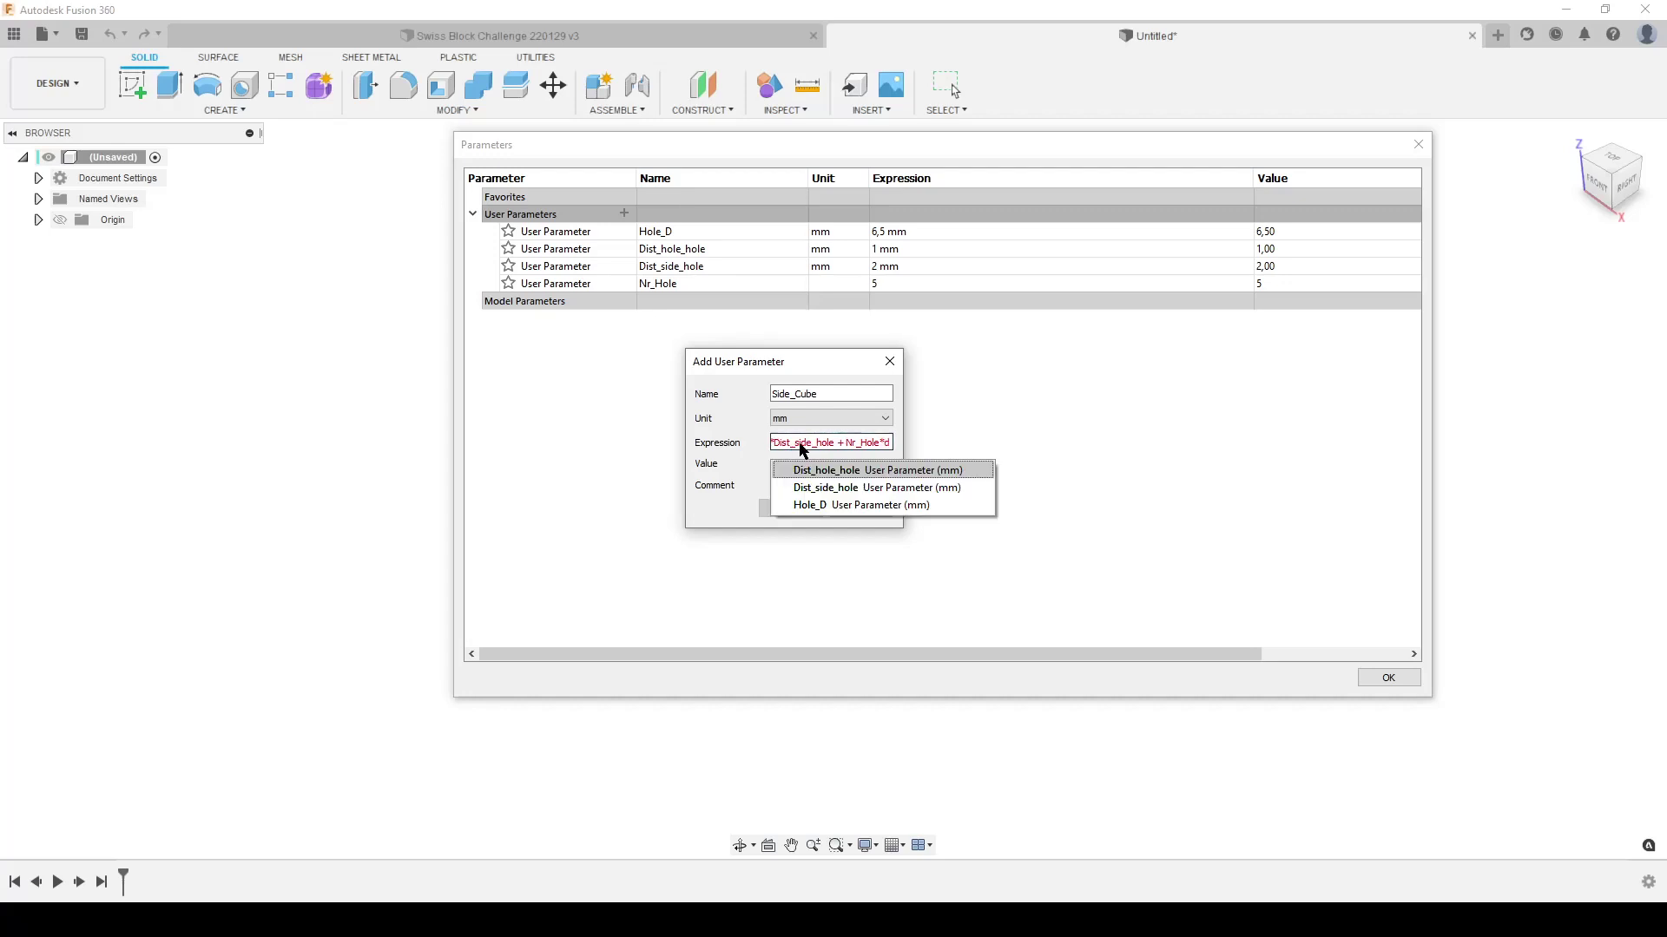
{"action": "key", "text": "Down"}
{"action": "key", "text": "Down"}
{"action": "key", "text": "Return"}
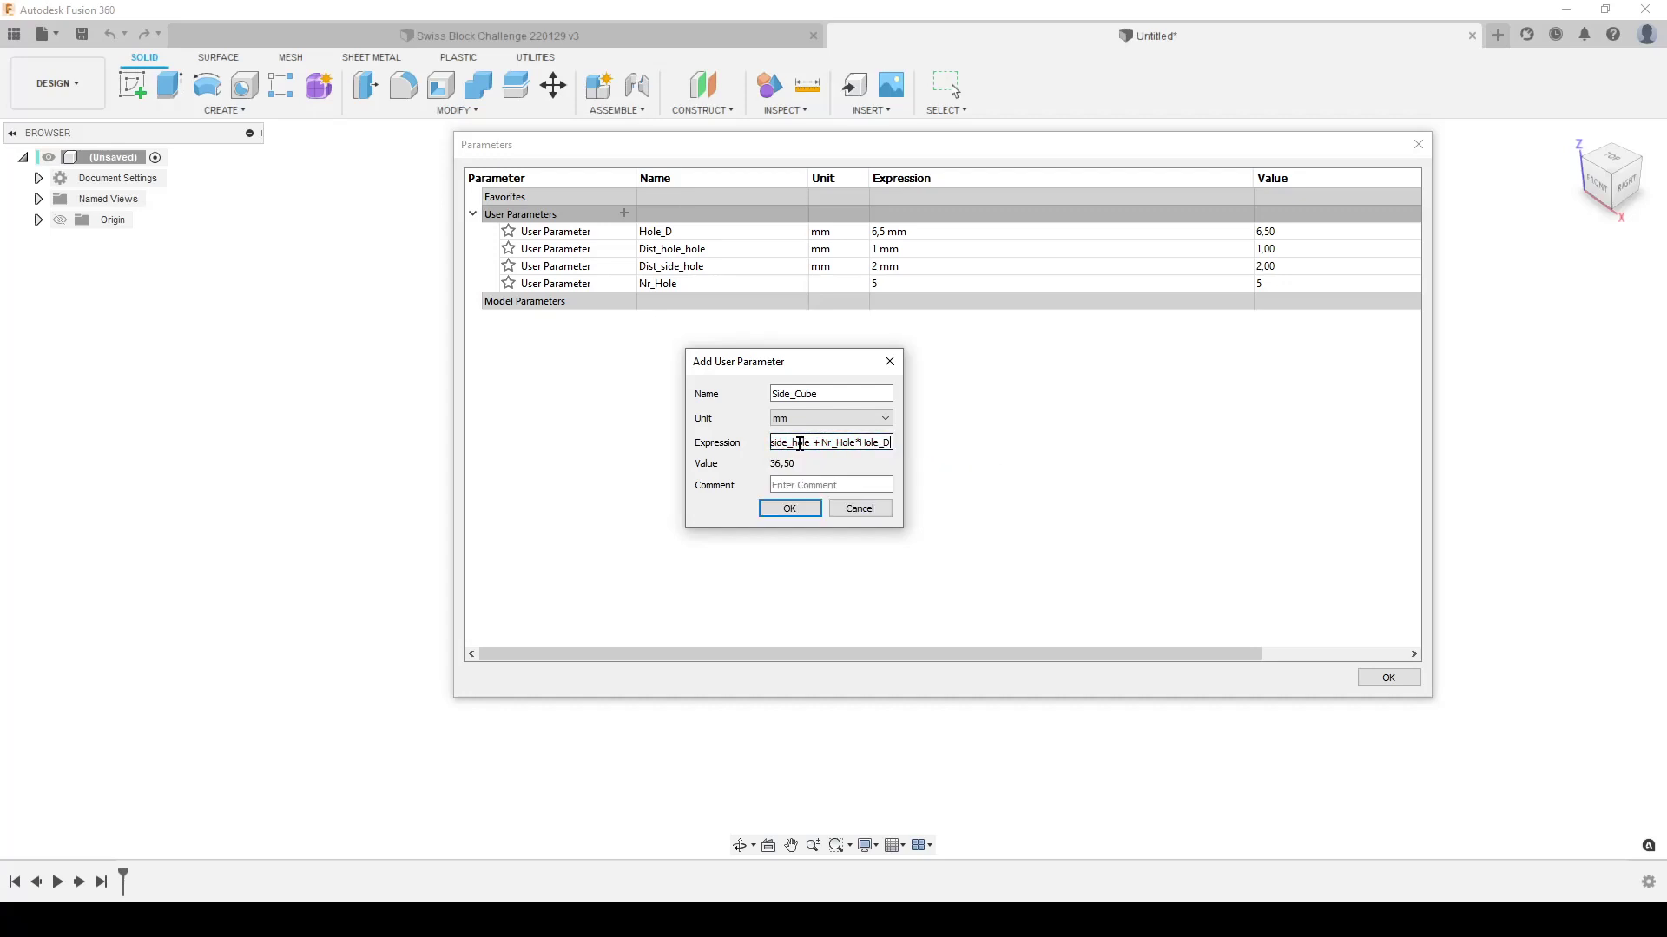
{"action": "type", "text": "+(Nr_Hole"}
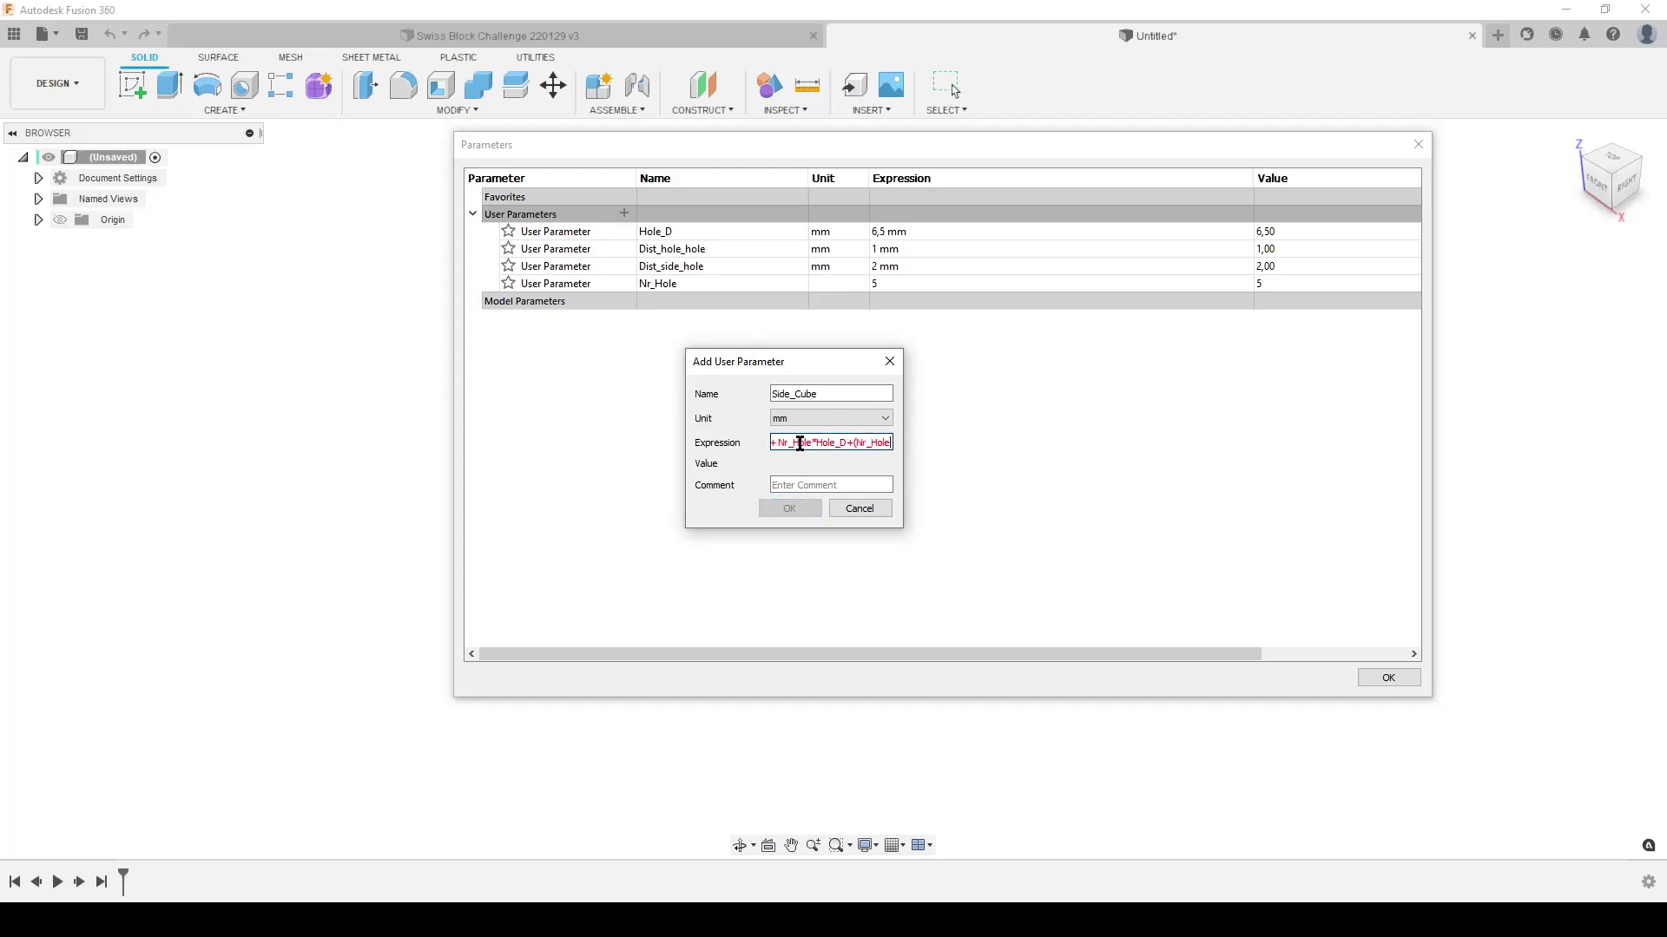
{"action": "type", "text": "-1)"}
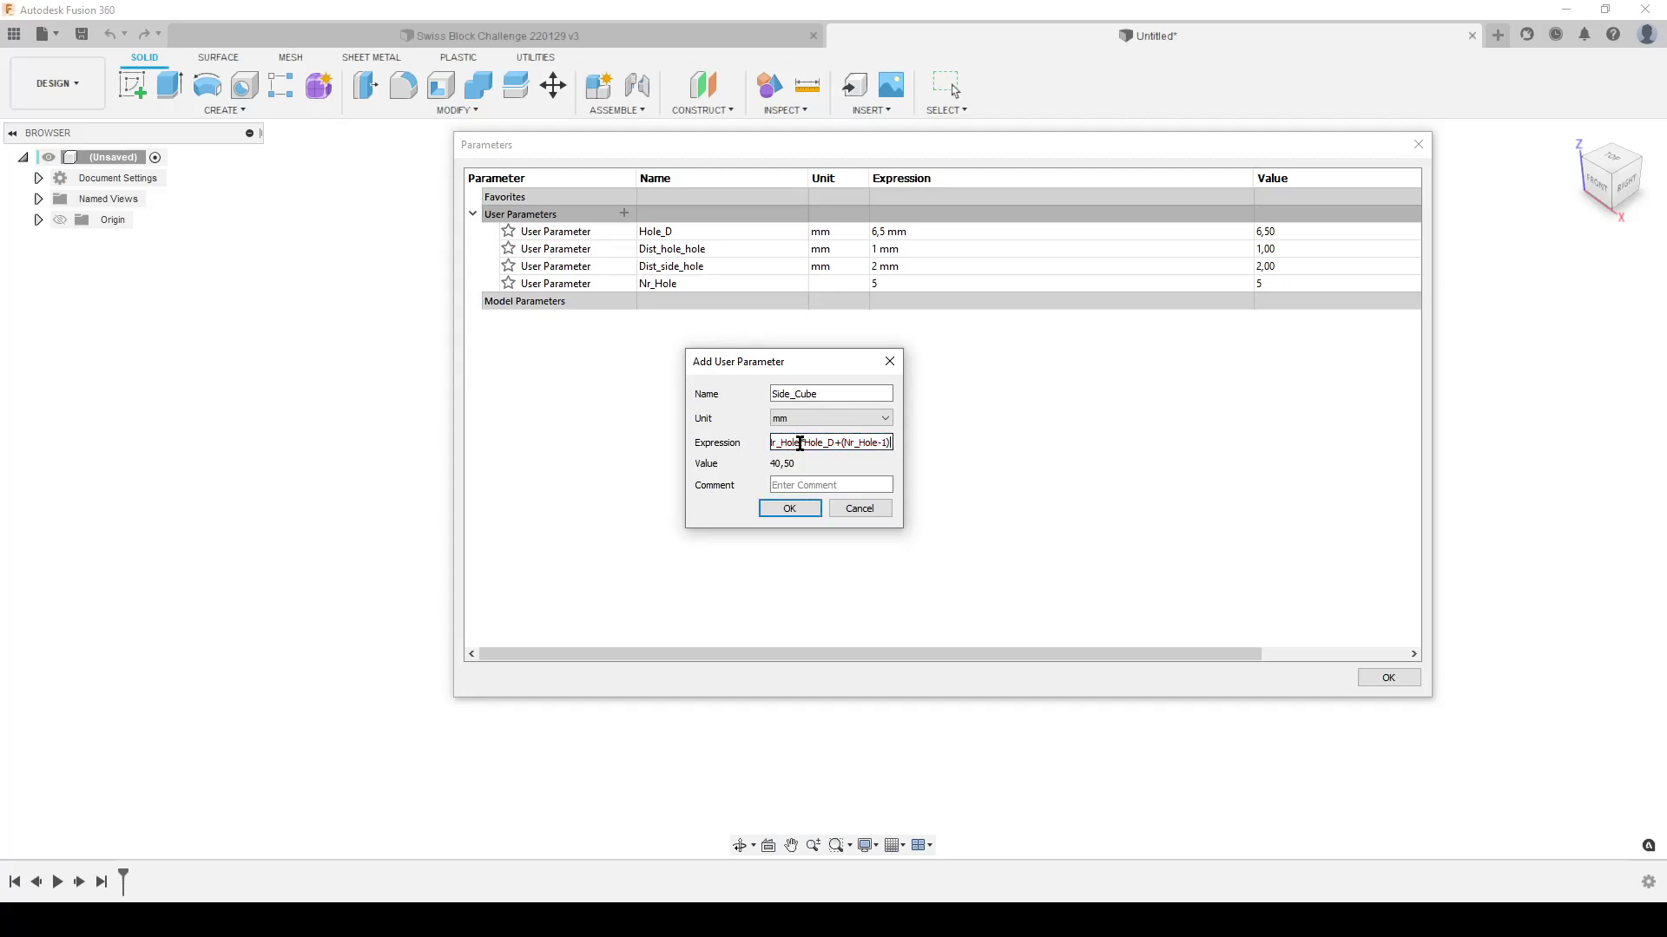
{"action": "type", "text": "*di"}
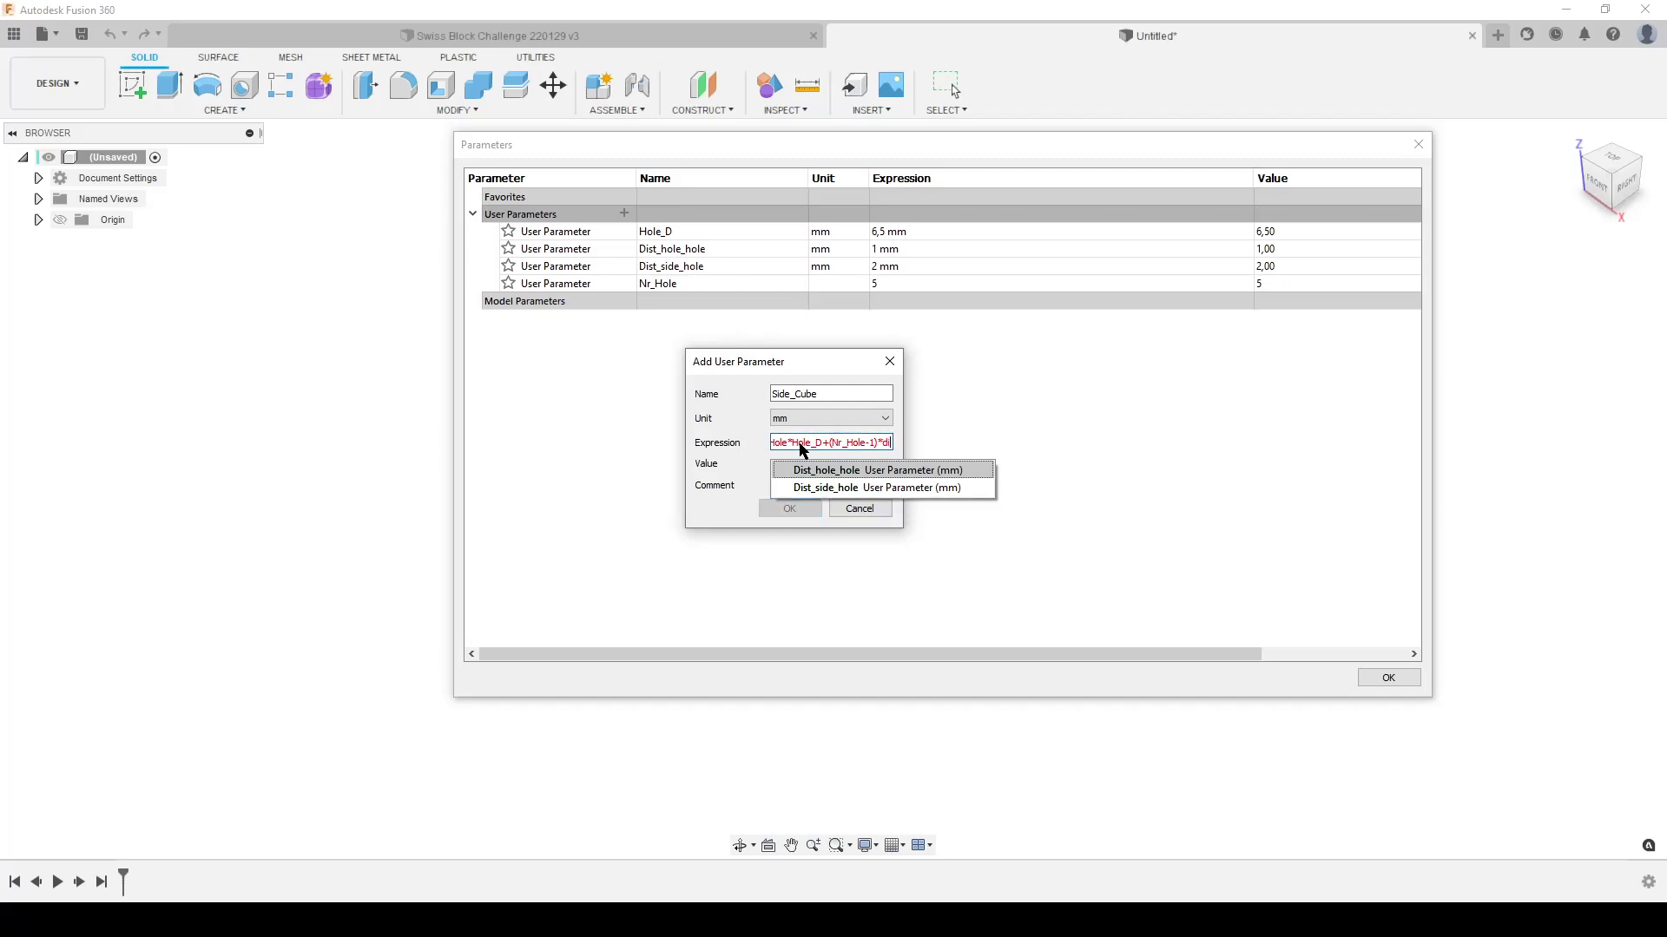
{"action": "key", "text": "Return"}
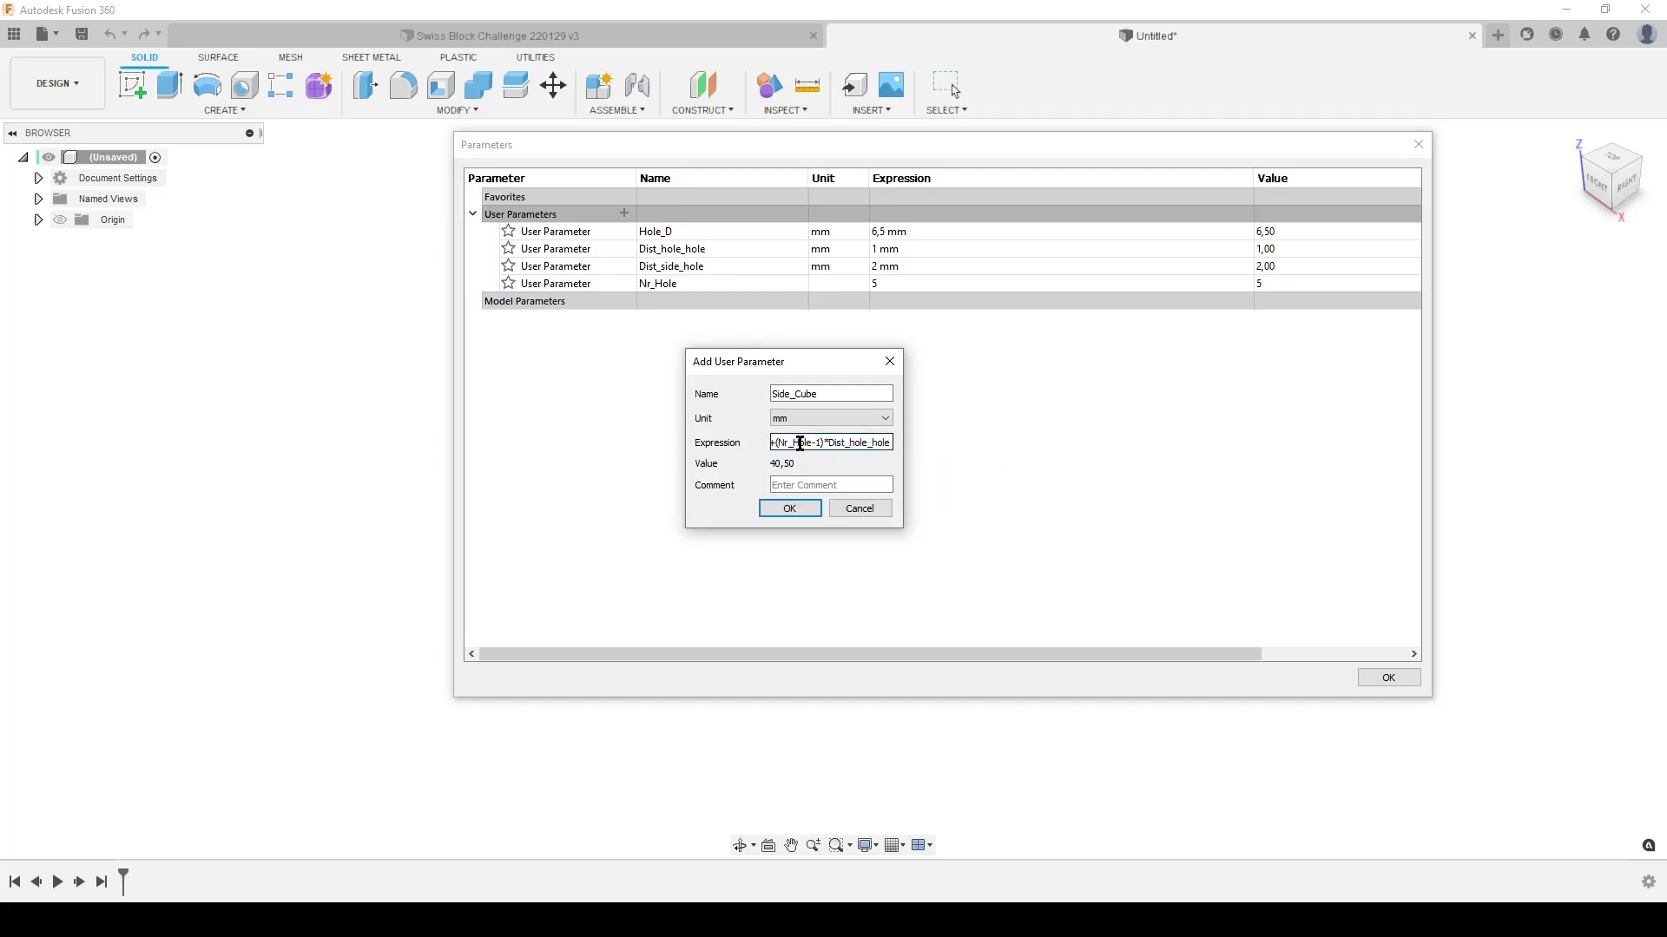
{"action": "left_click", "coordinate": [787, 509]}
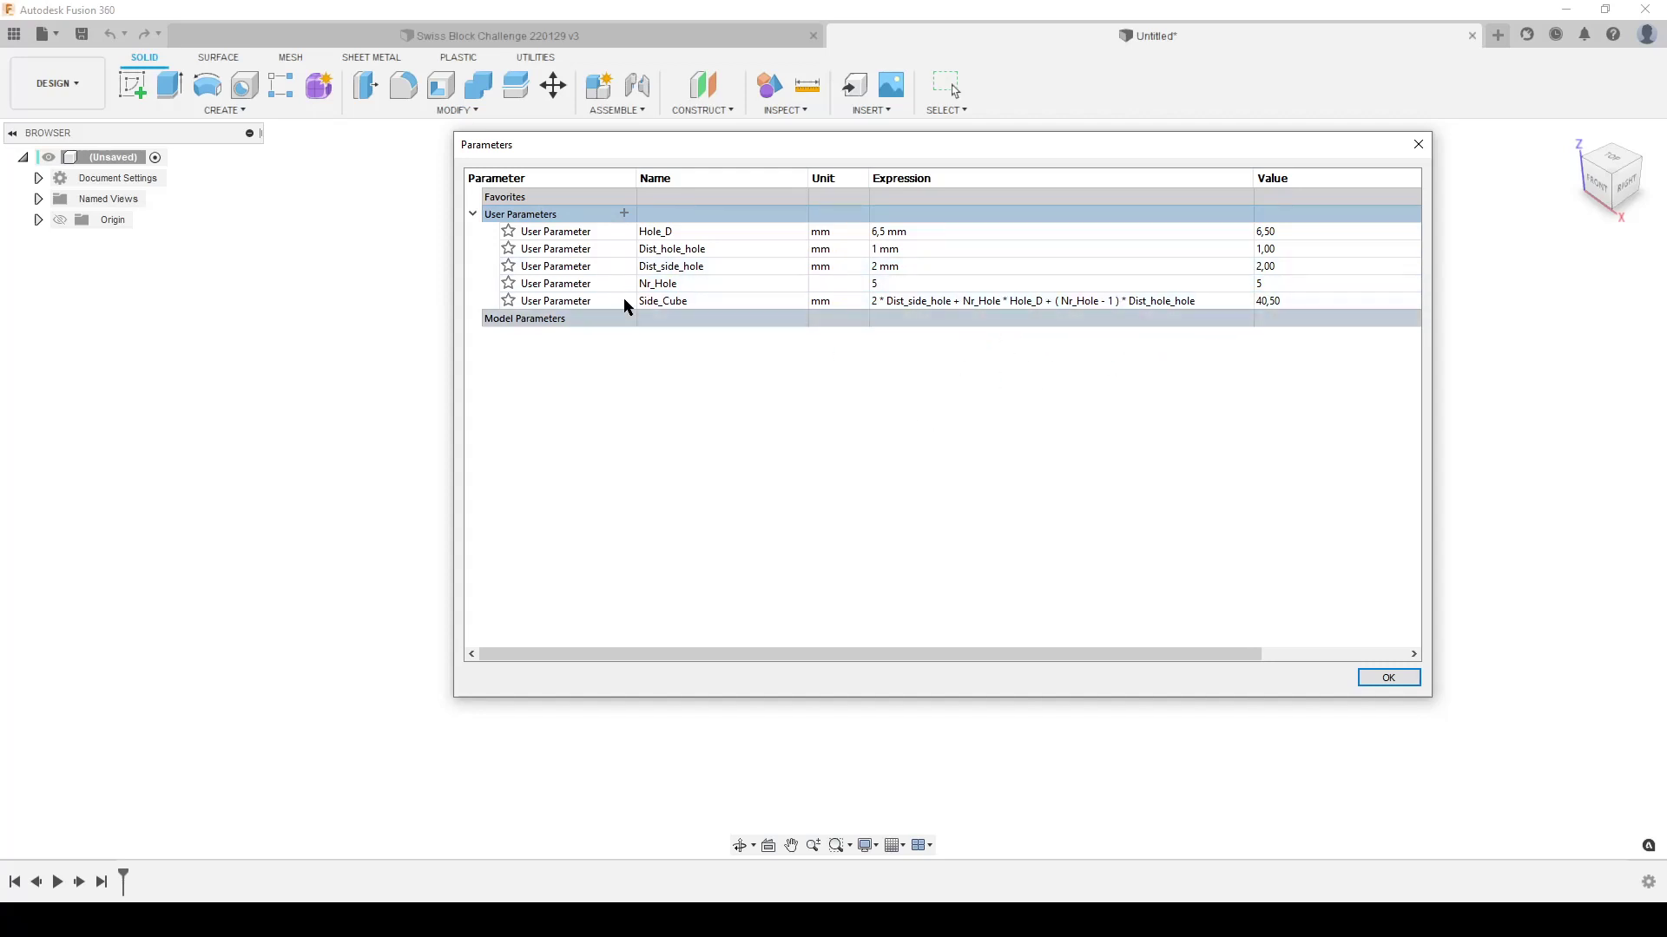
Step: Create Dist_Pattern with expression Hole_D + Dist_hole_hole, evaluating to 7,50 mm
{"action": "left_click", "coordinate": [624, 213]}
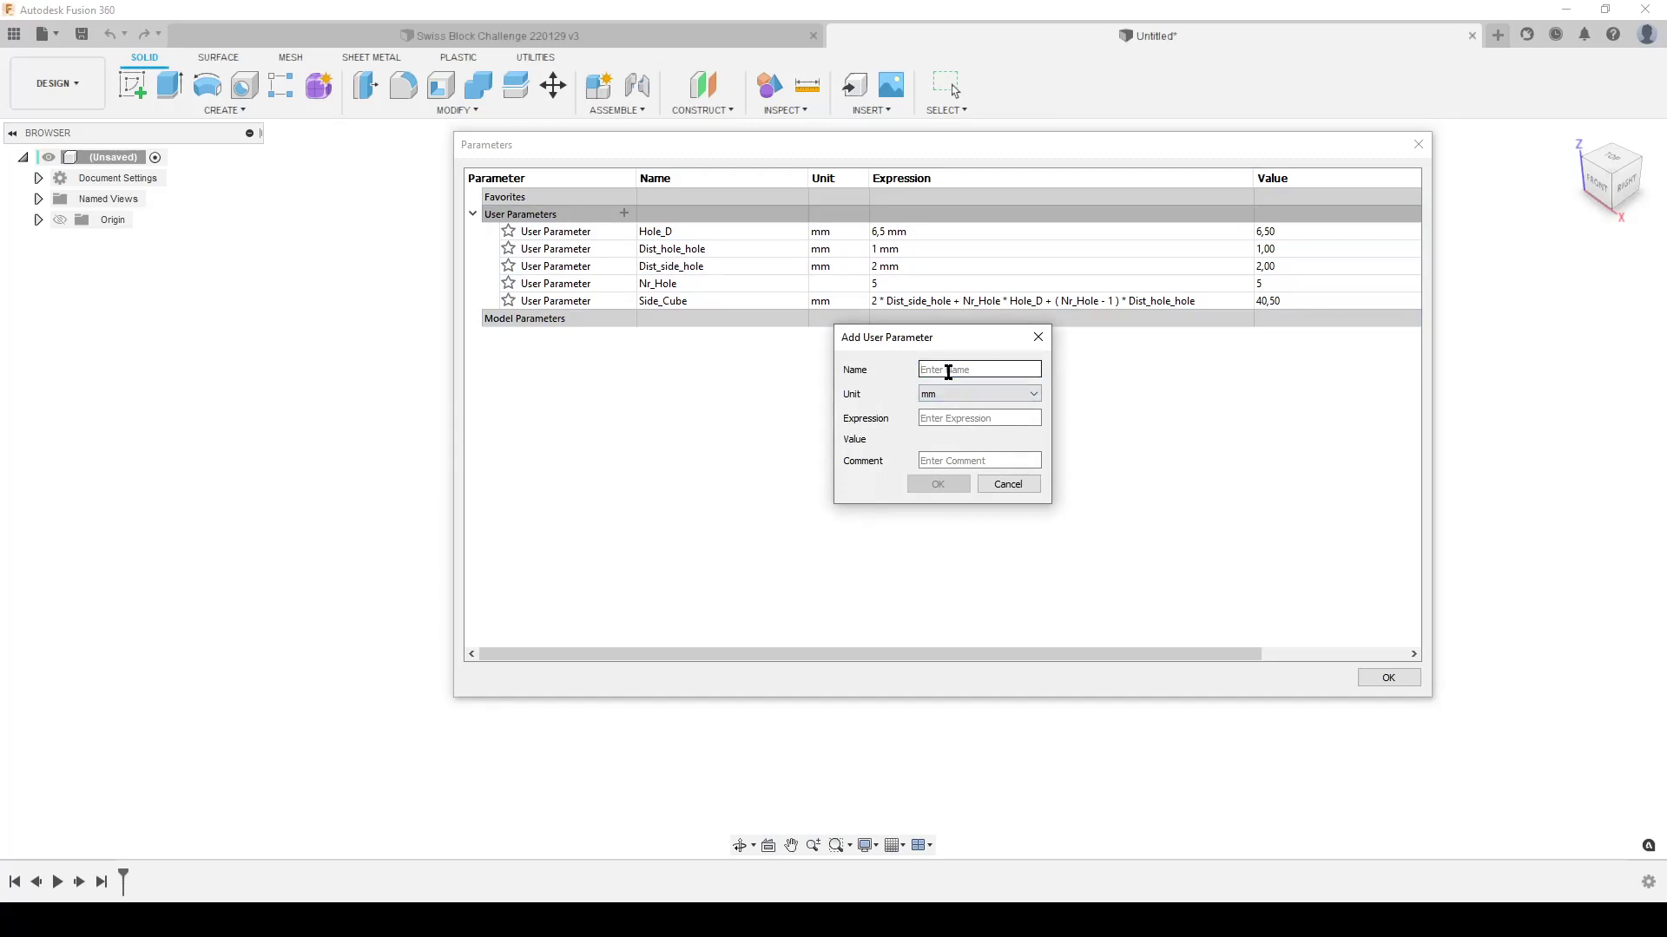
{"action": "key", "text": "BackSpace"}
{"action": "type", "text": "Dist_Pattern"}
{"action": "left_click", "coordinate": [927, 421]}
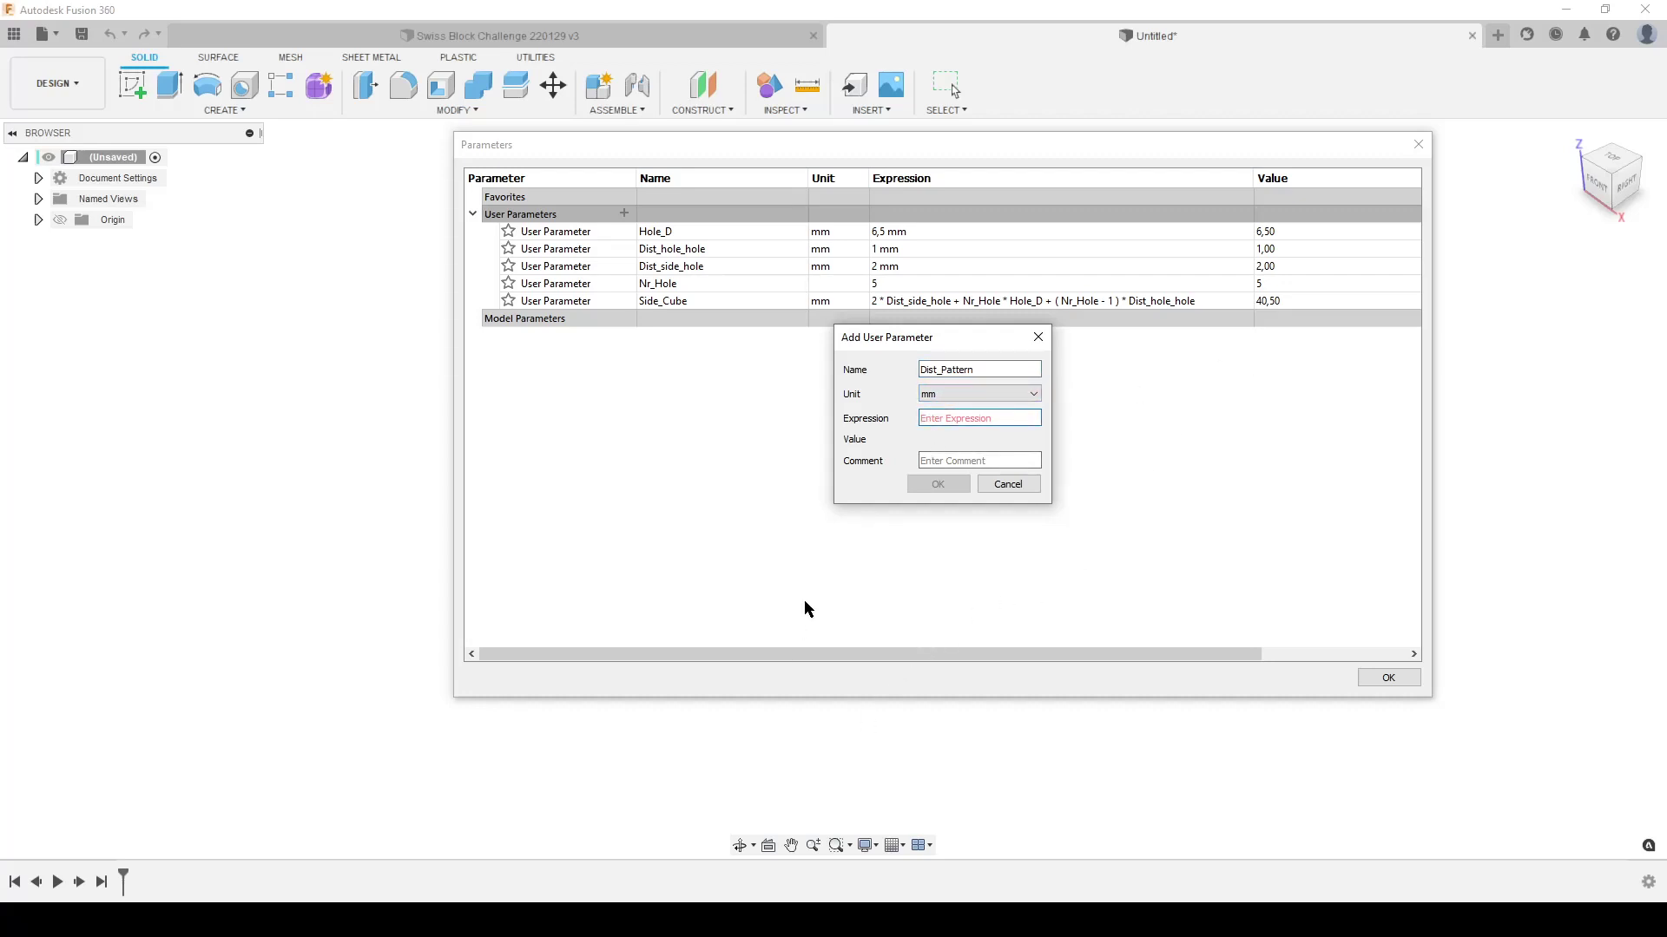
{"action": "type", "text": "Hole_D"}
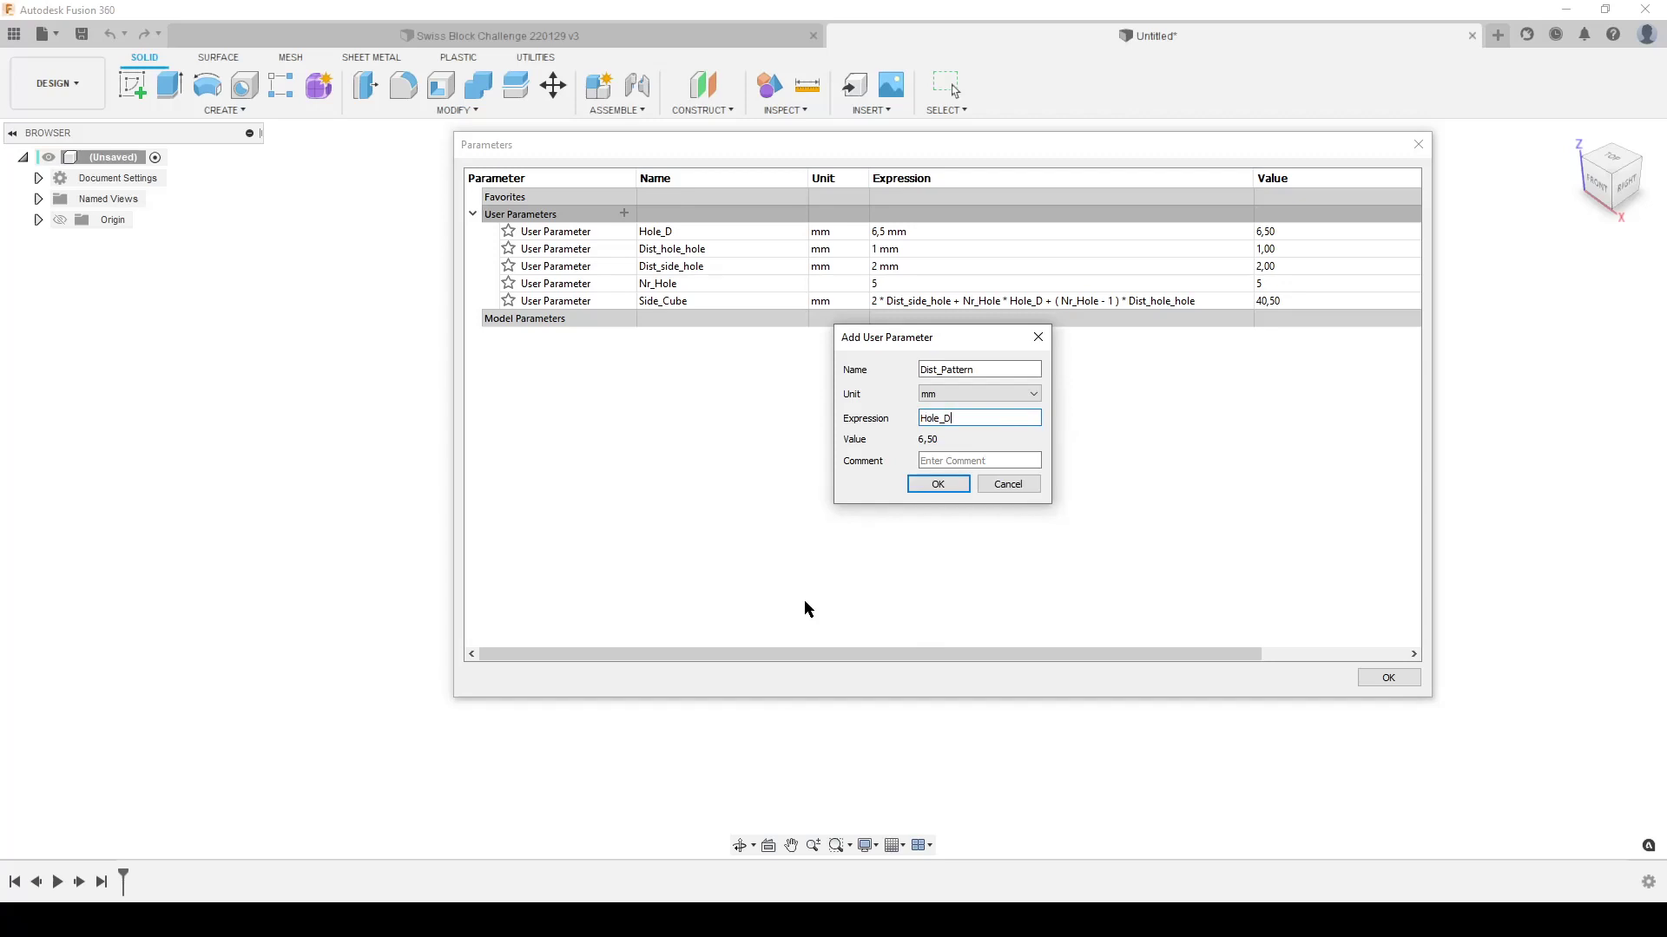
{"action": "type", "text": "+di"}
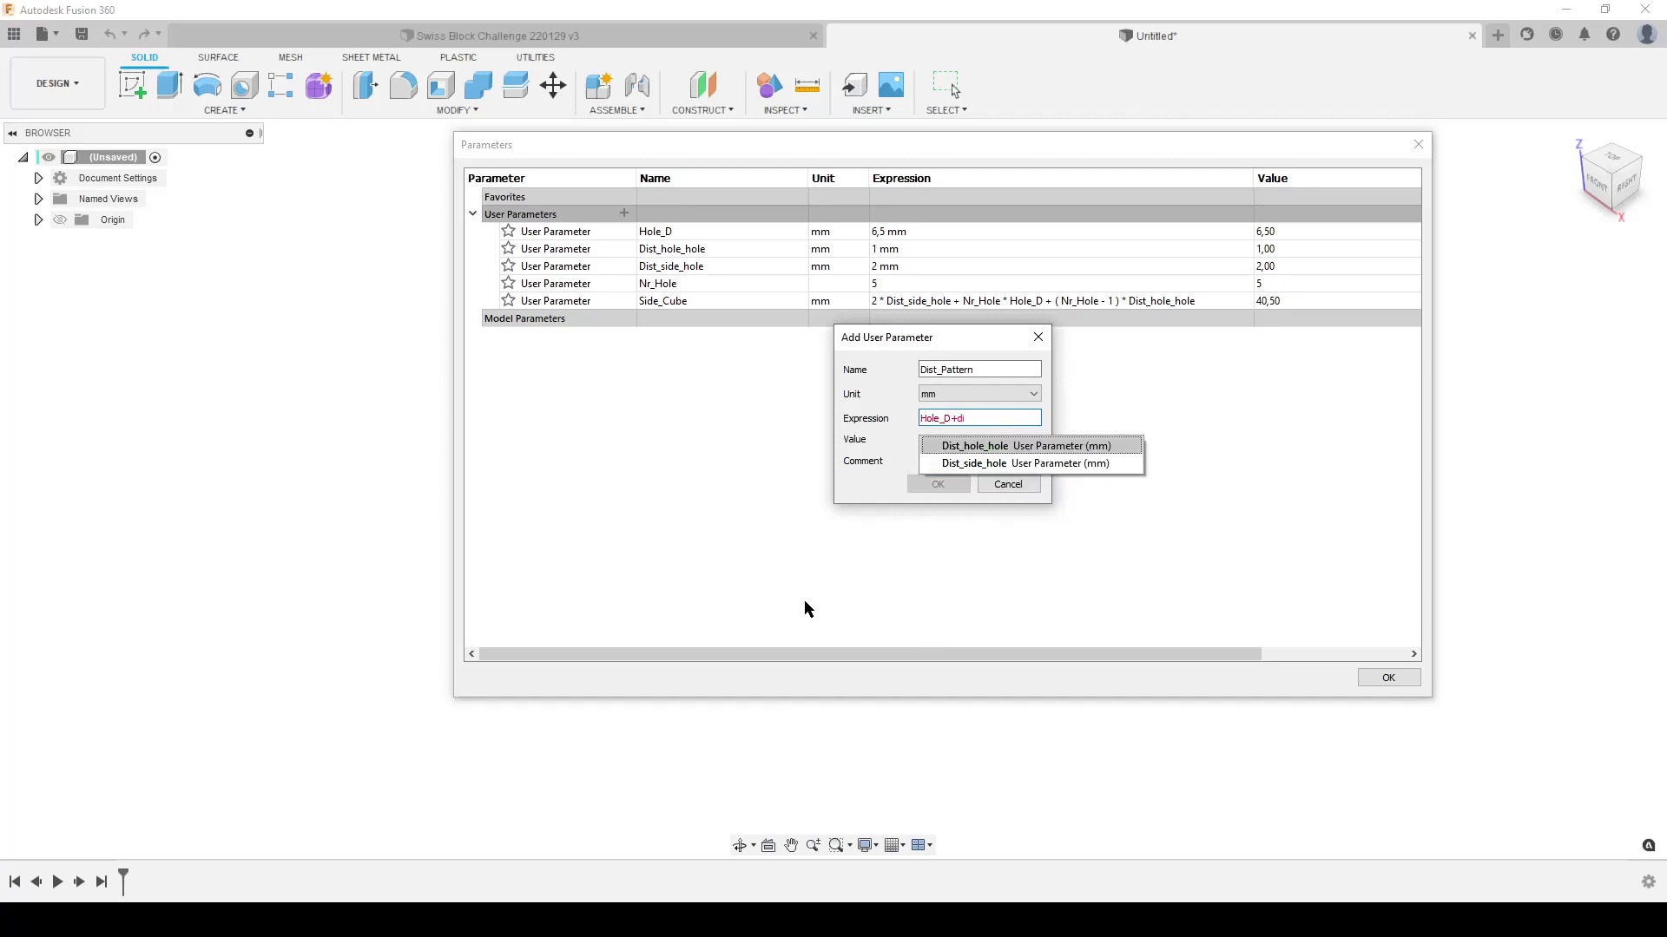
{"action": "key", "text": "Return"}
{"action": "left_click", "coordinate": [917, 484]}
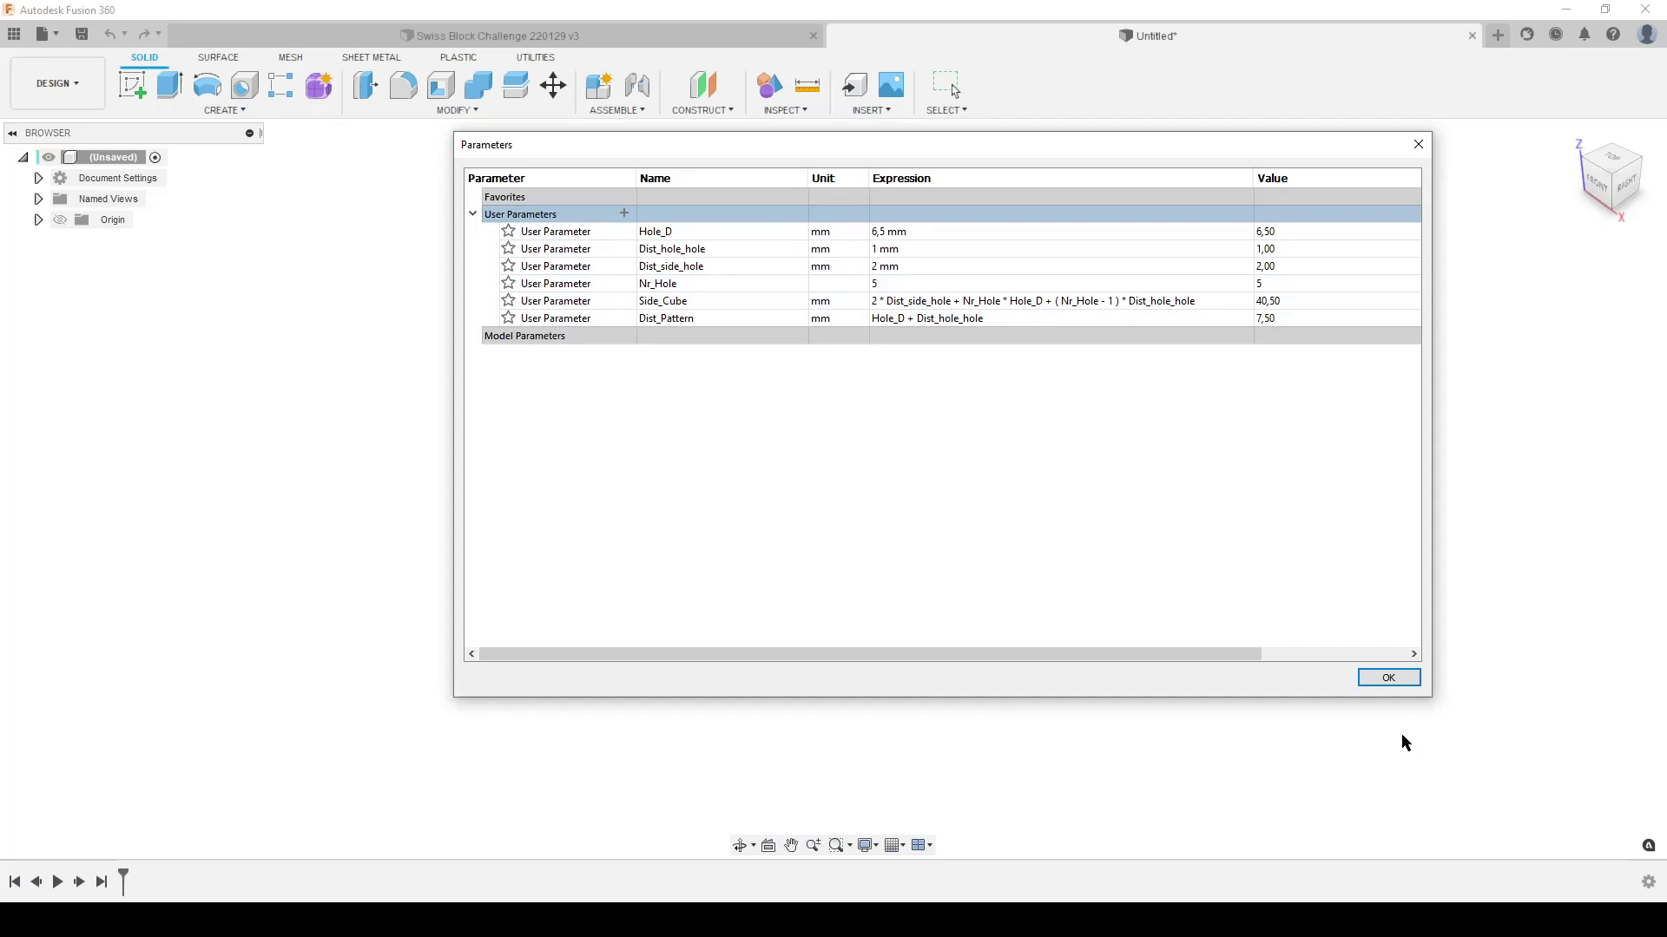
Step: Close Parameters and draw a two-point rectangle in a new sketch on the front plane
{"action": "left_click", "coordinate": [1388, 679]}
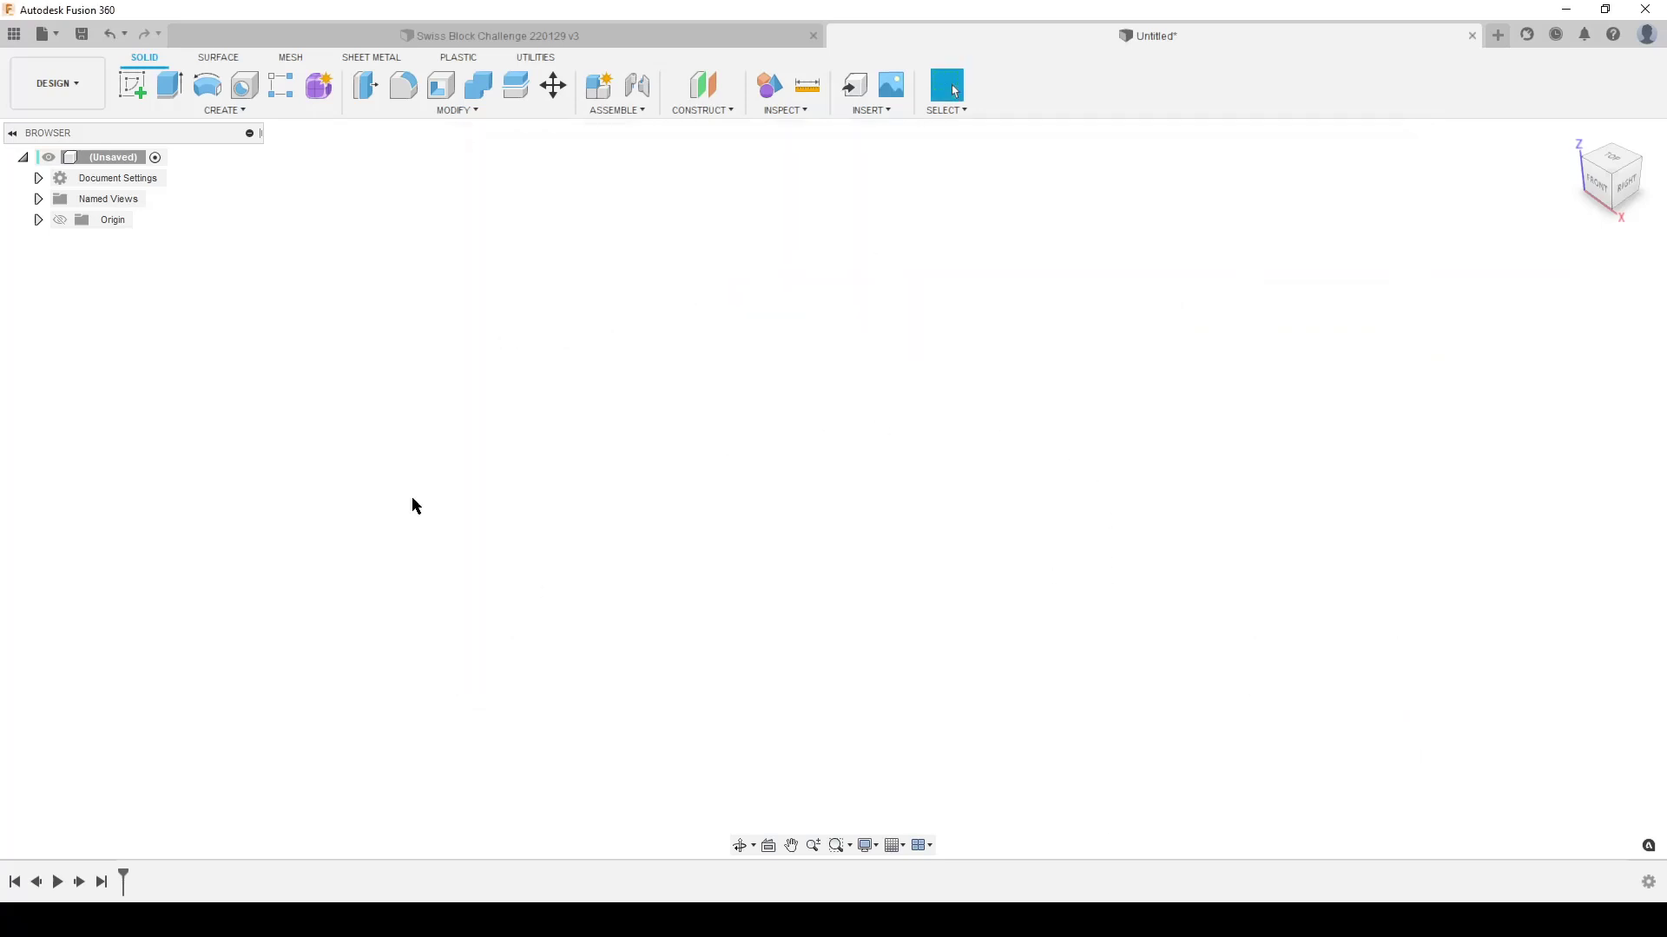
{"action": "left_click", "coordinate": [135, 88]}
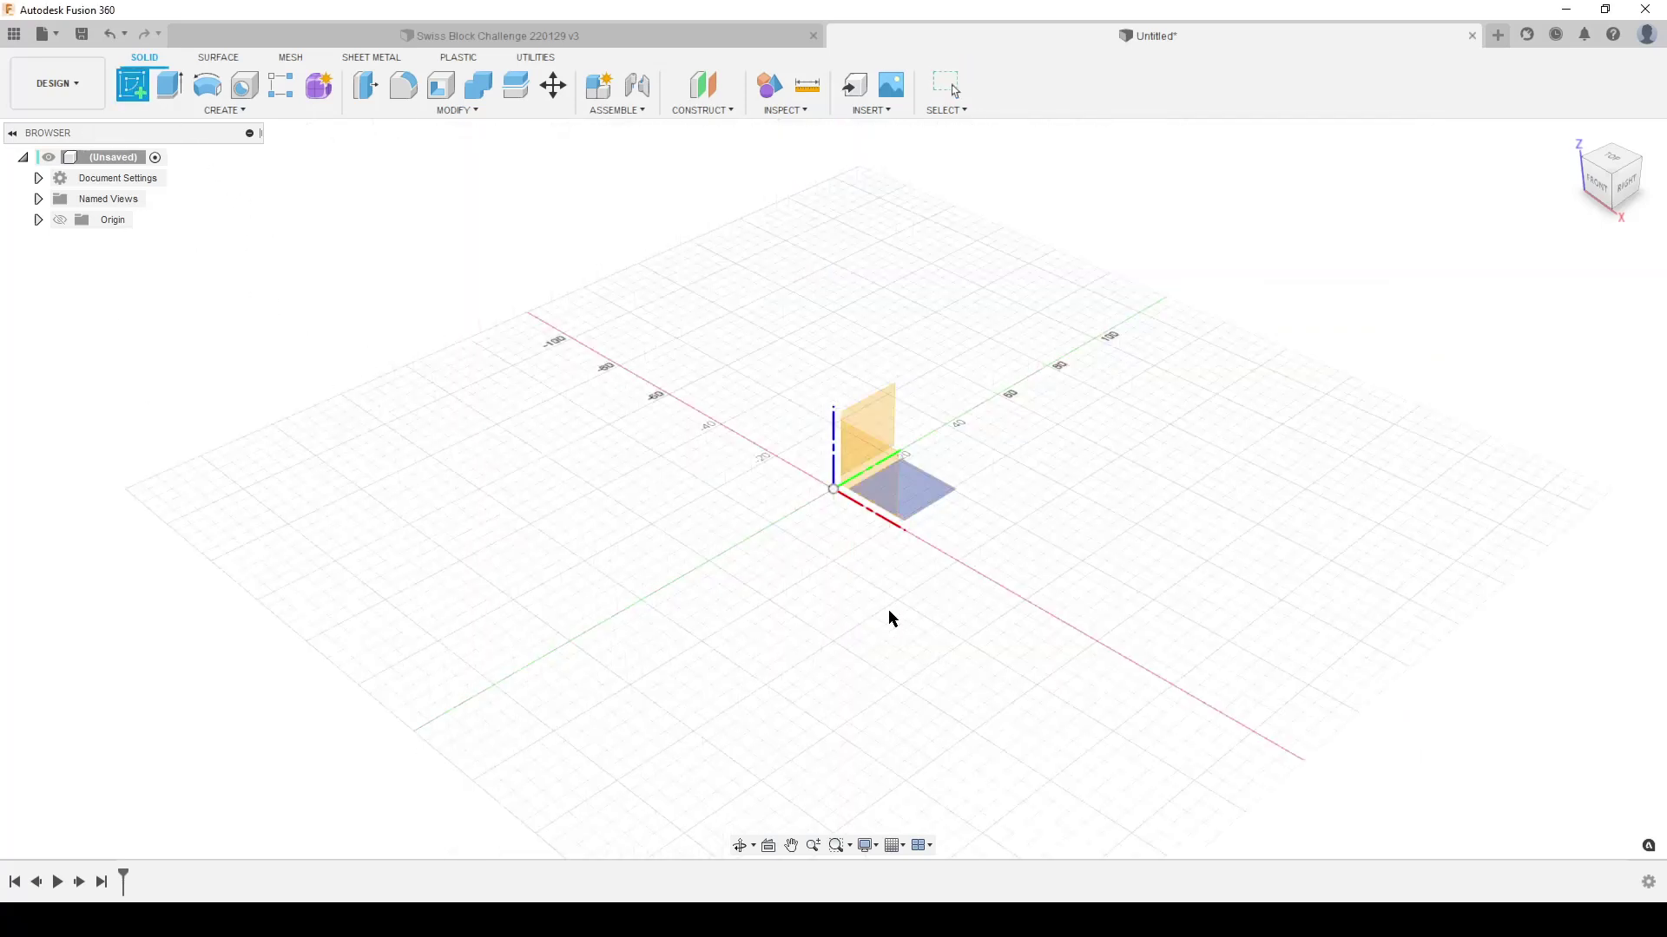
{"action": "left_click", "coordinate": [882, 480]}
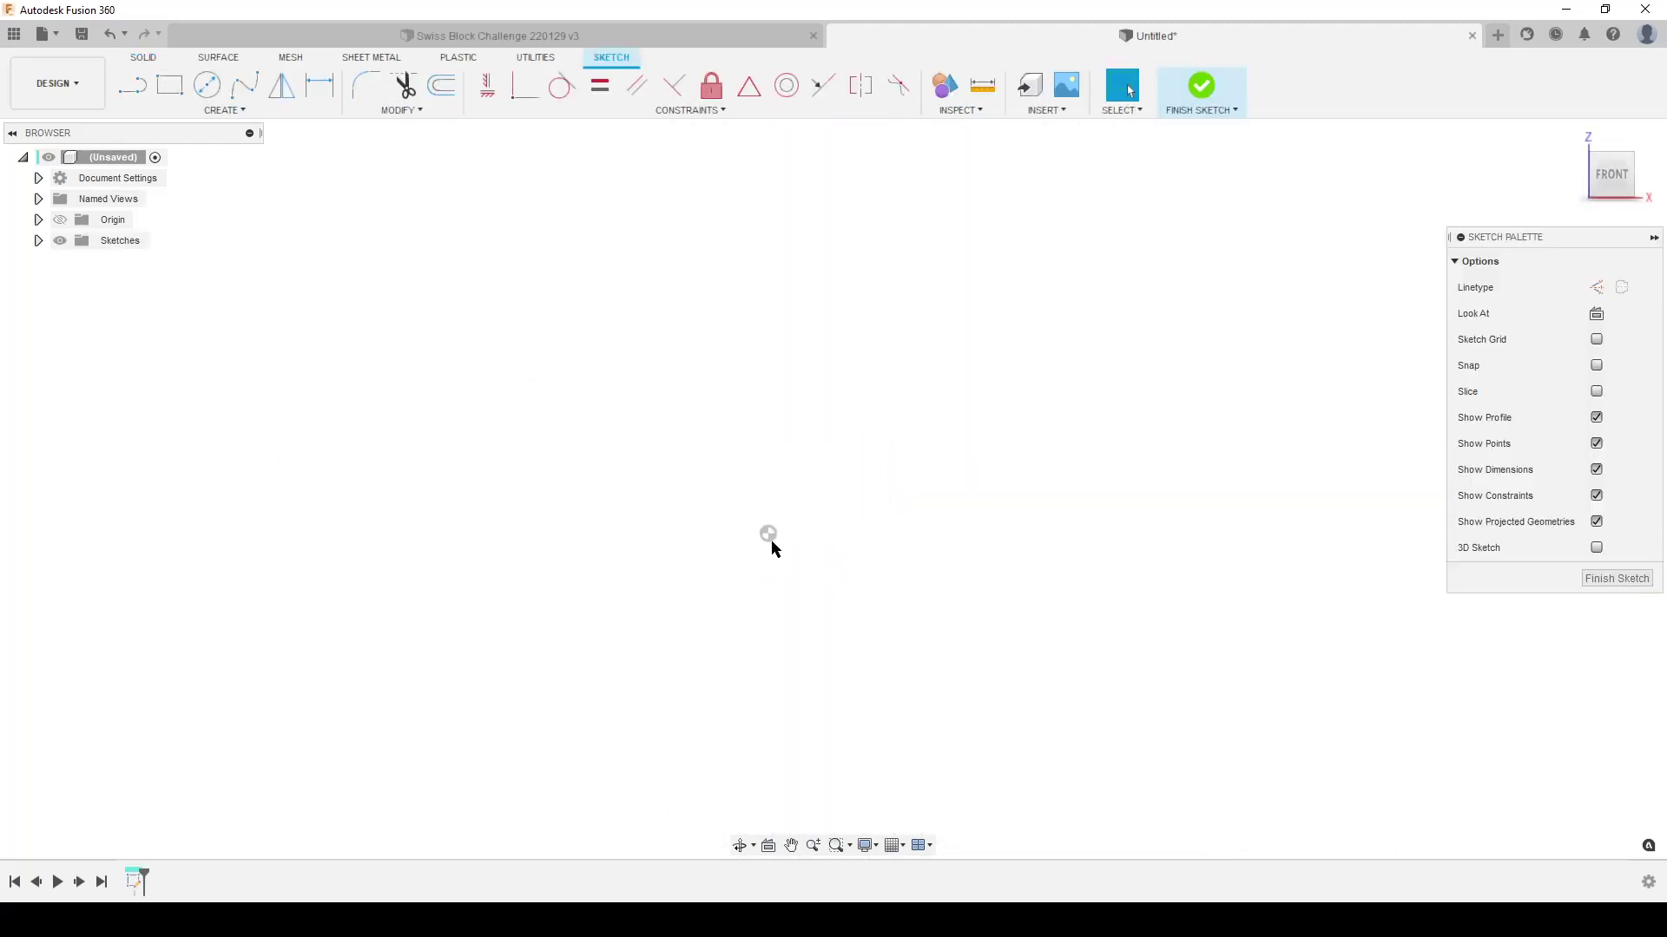
{"action": "left_click", "coordinate": [169, 85]}
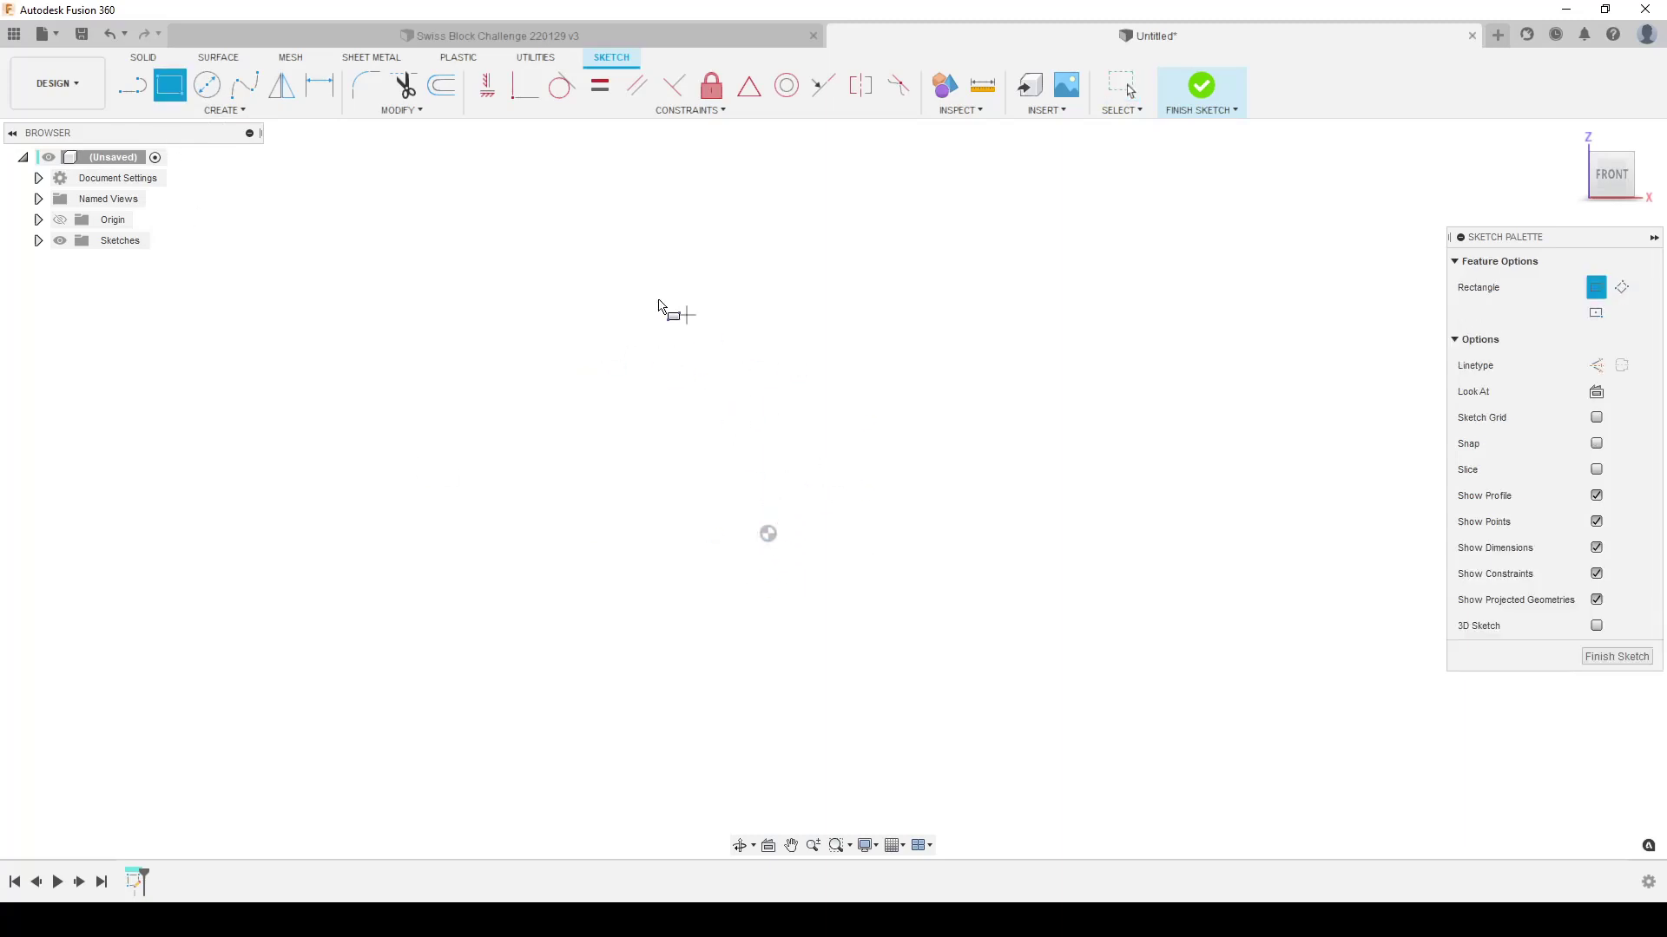
{"action": "left_click", "coordinate": [654, 265]}
{"action": "left_click", "coordinate": [882, 458]}
Step: Constrain the rectangle's bottom edge through the origin and make its sides equal, forming a square
{"action": "left_click", "coordinate": [749, 86]}
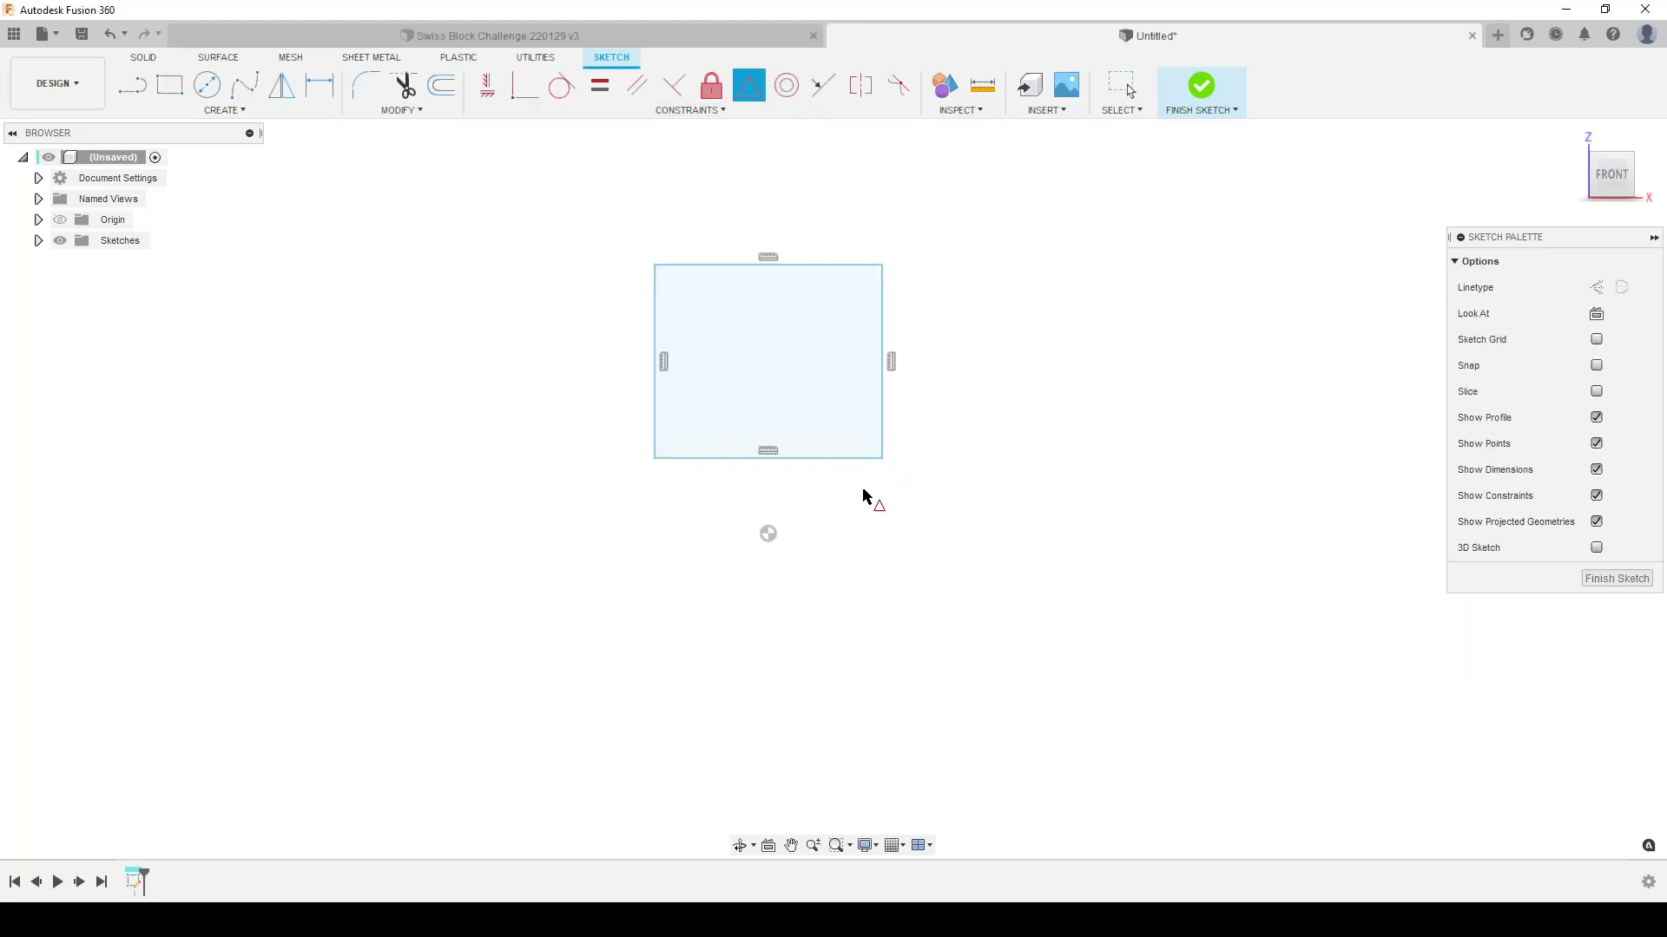
{"action": "left_click", "coordinate": [807, 458]}
{"action": "left_click", "coordinate": [768, 533]}
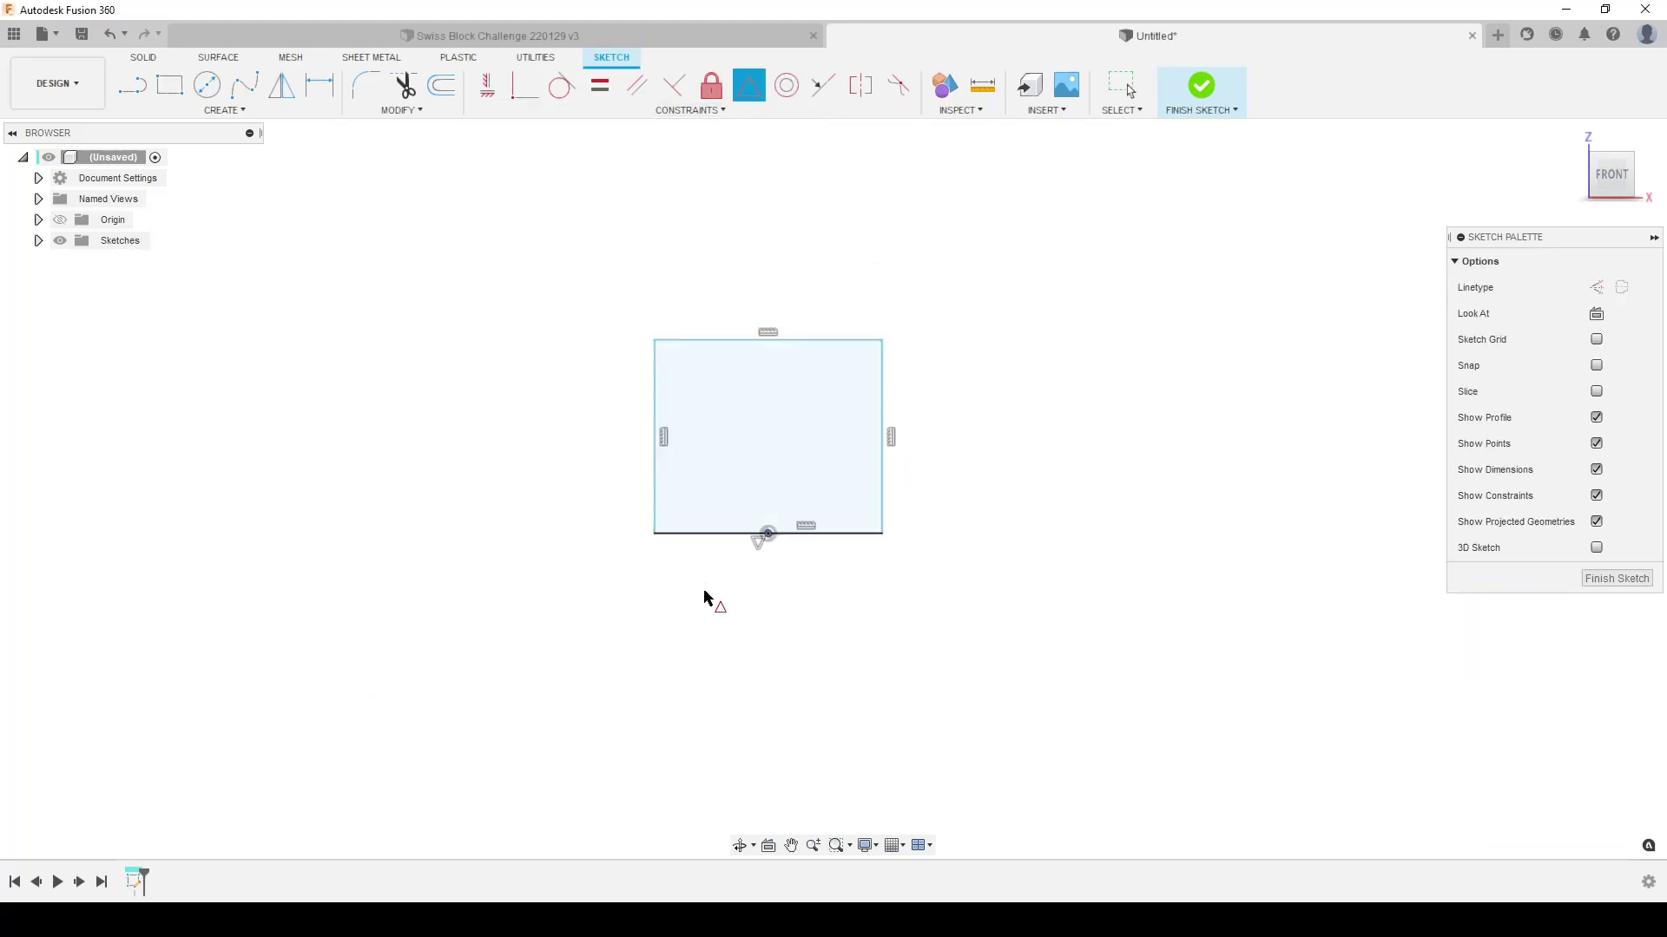
{"action": "left_click", "coordinate": [598, 85]}
{"action": "left_click", "coordinate": [654, 388]}
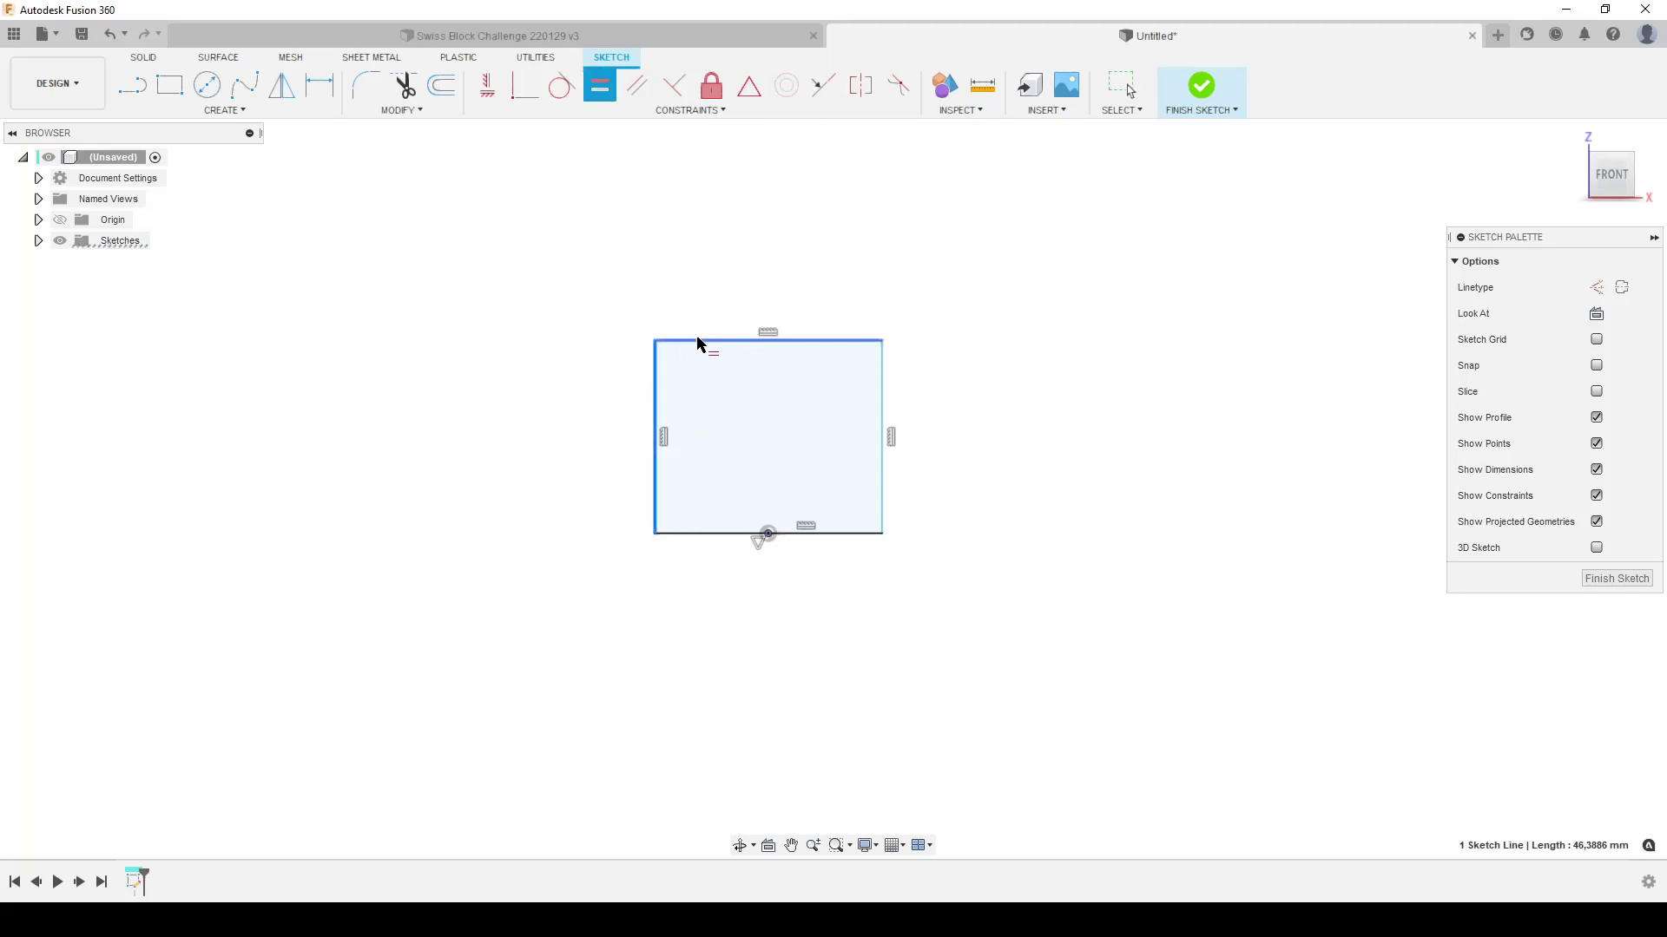
{"action": "left_click", "coordinate": [699, 340]}
Step: Dimension the square's top edge to Side_Cube (40,50)
{"action": "key", "text": "d"}
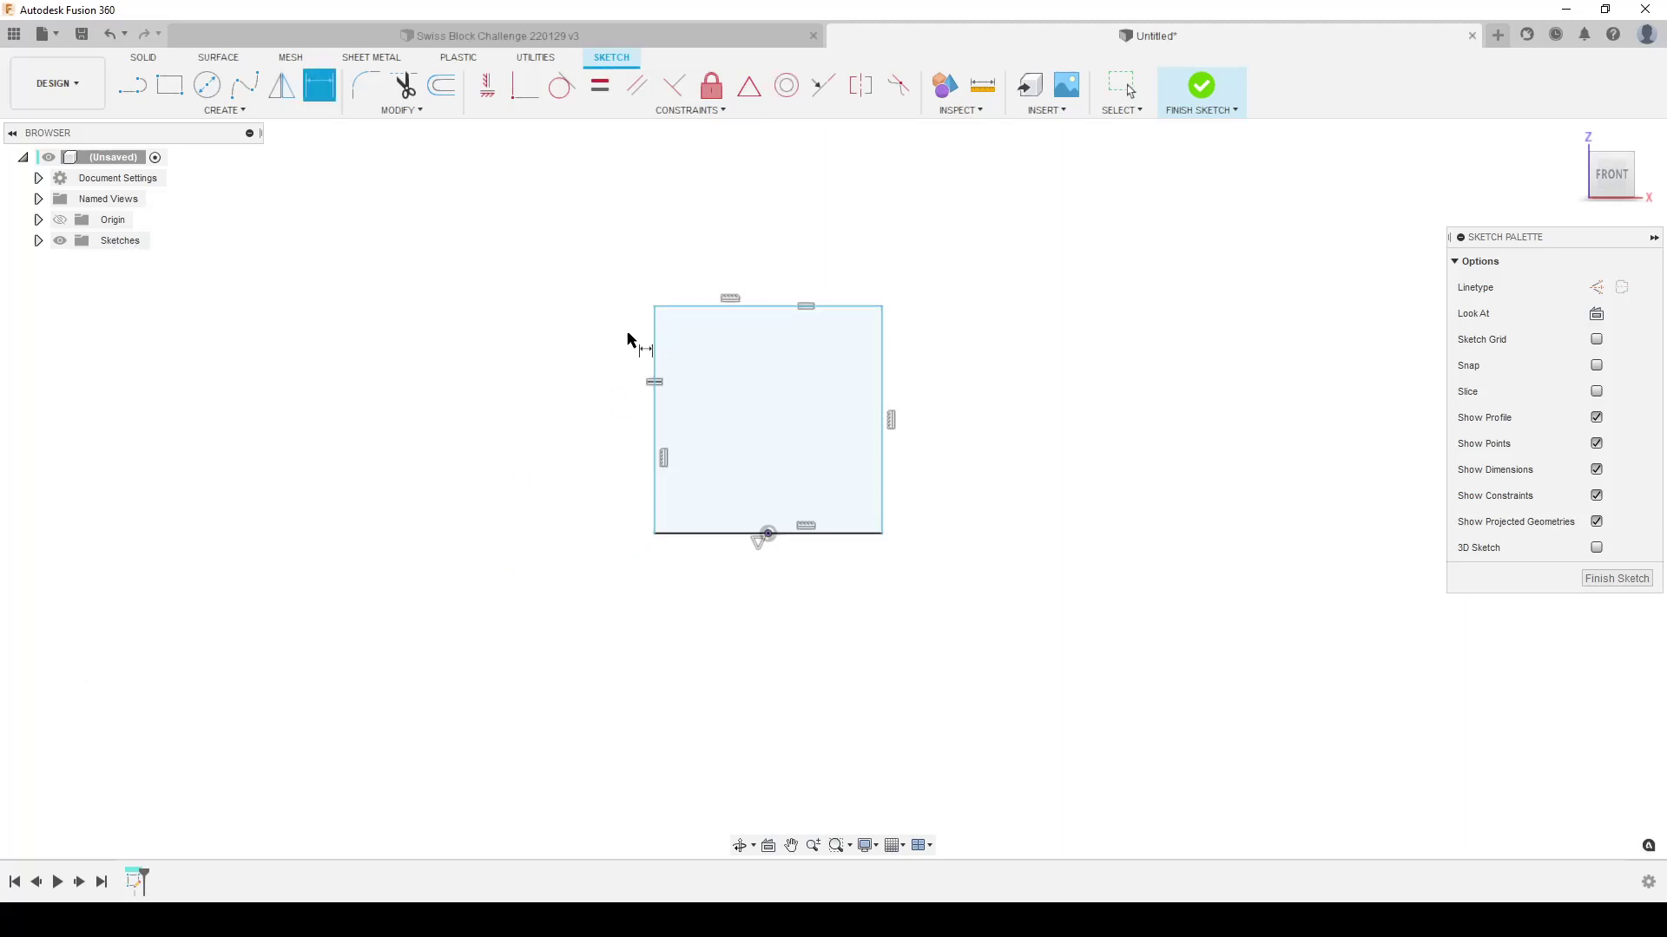
{"action": "left_click", "coordinate": [695, 308]}
{"action": "left_click", "coordinate": [693, 240]}
{"action": "type", "text": "s"}
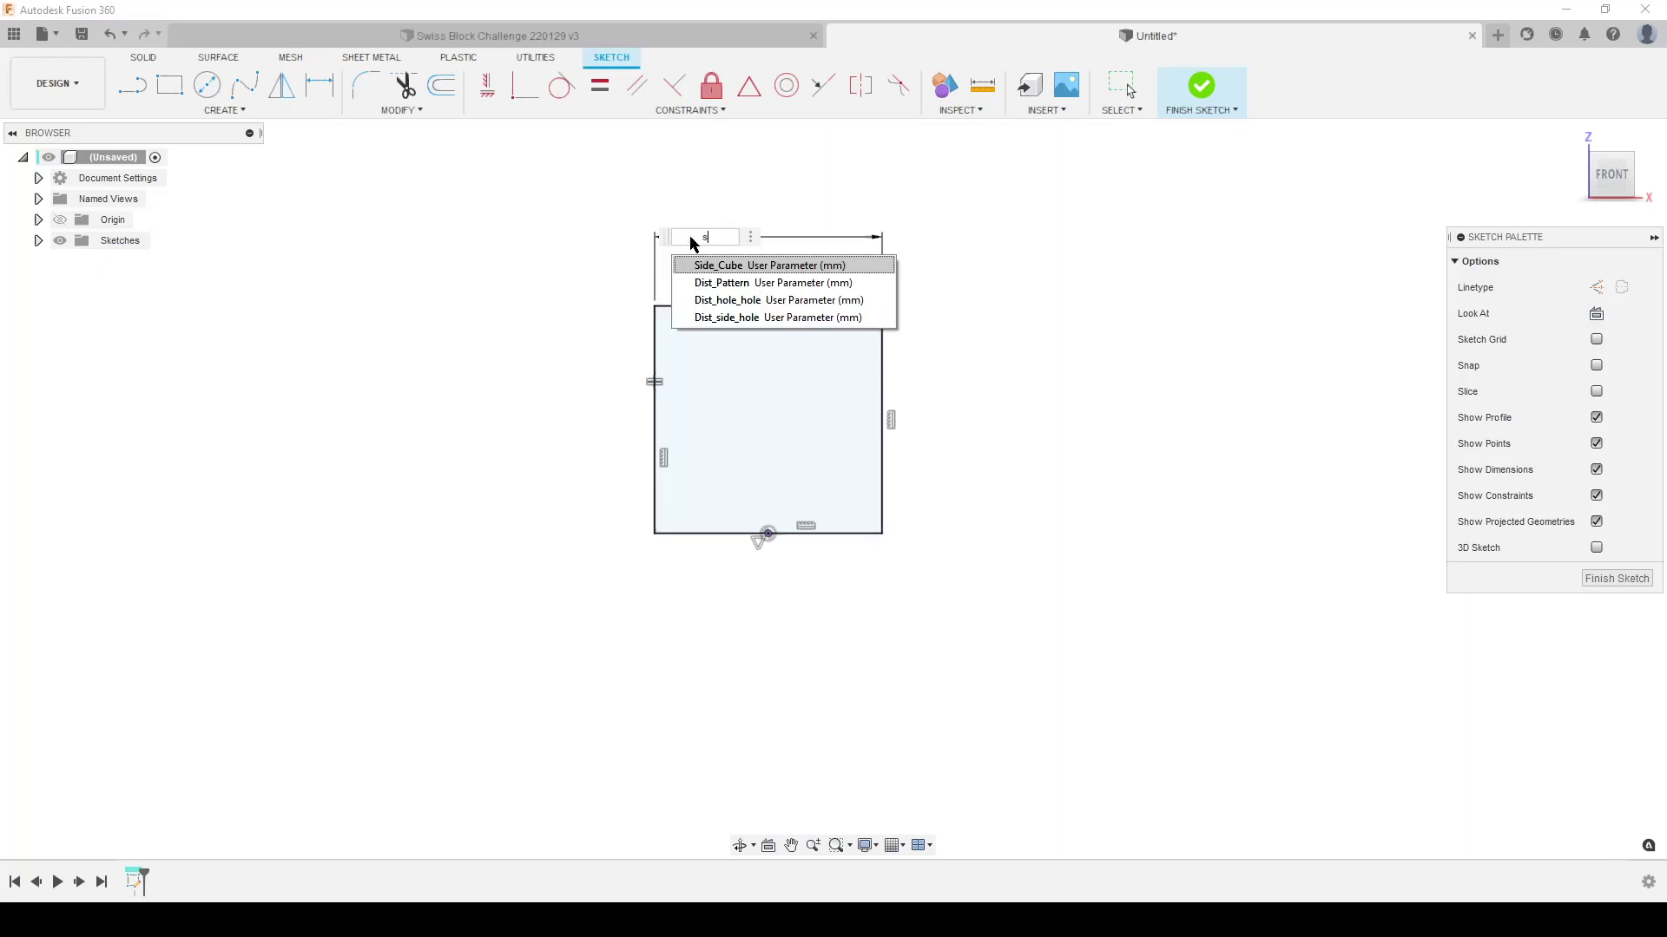
{"action": "key", "text": "Return"}
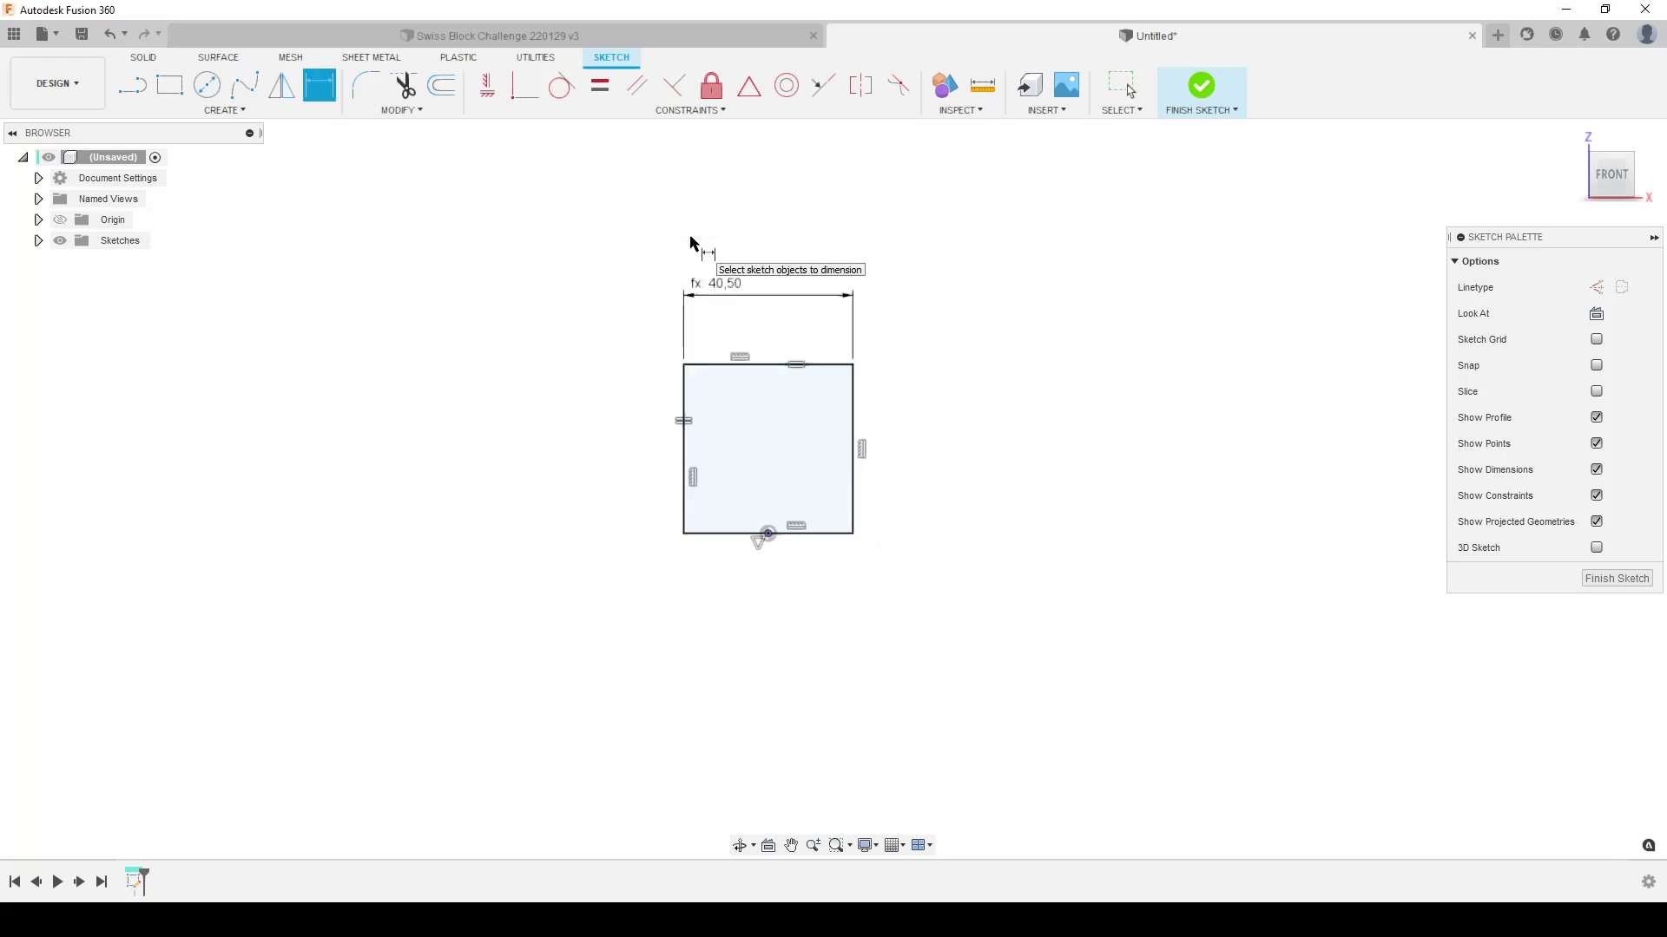
{"action": "scroll", "coordinate": [856, 539], "scroll_direction": "up", "scroll_amount": 2}
Step: Draw a hole circle inside the square with diameter Hole_D (Ø6,50)
{"action": "key", "text": "c"}
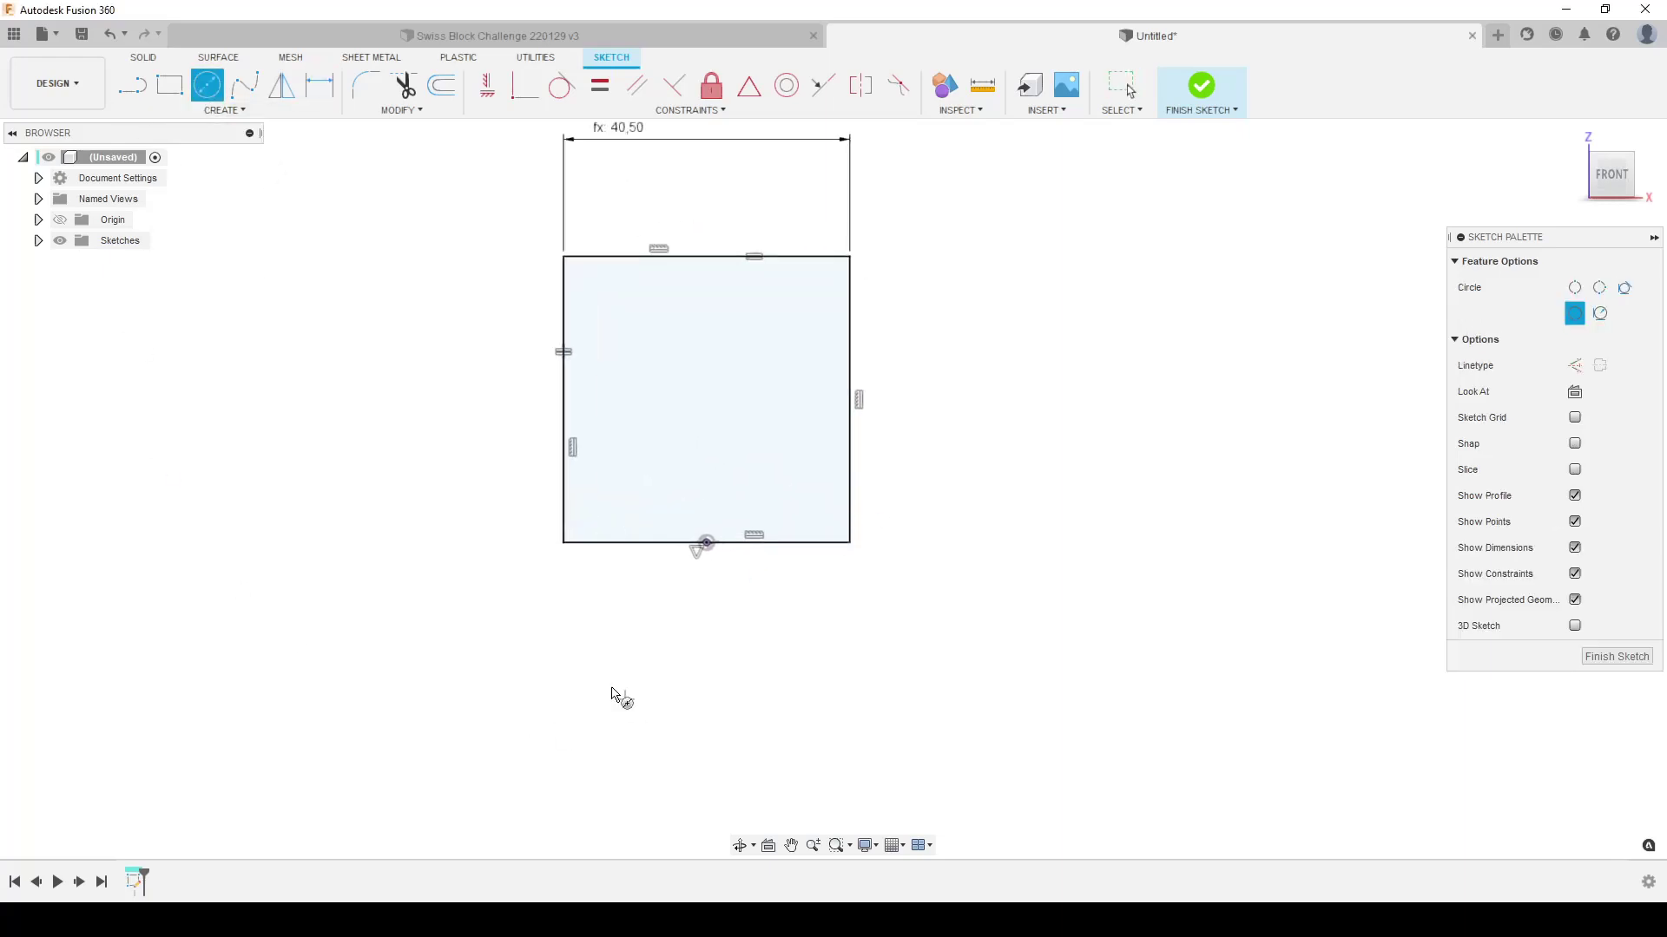
{"action": "scroll", "coordinate": [601, 632], "scroll_direction": "up", "scroll_amount": 2}
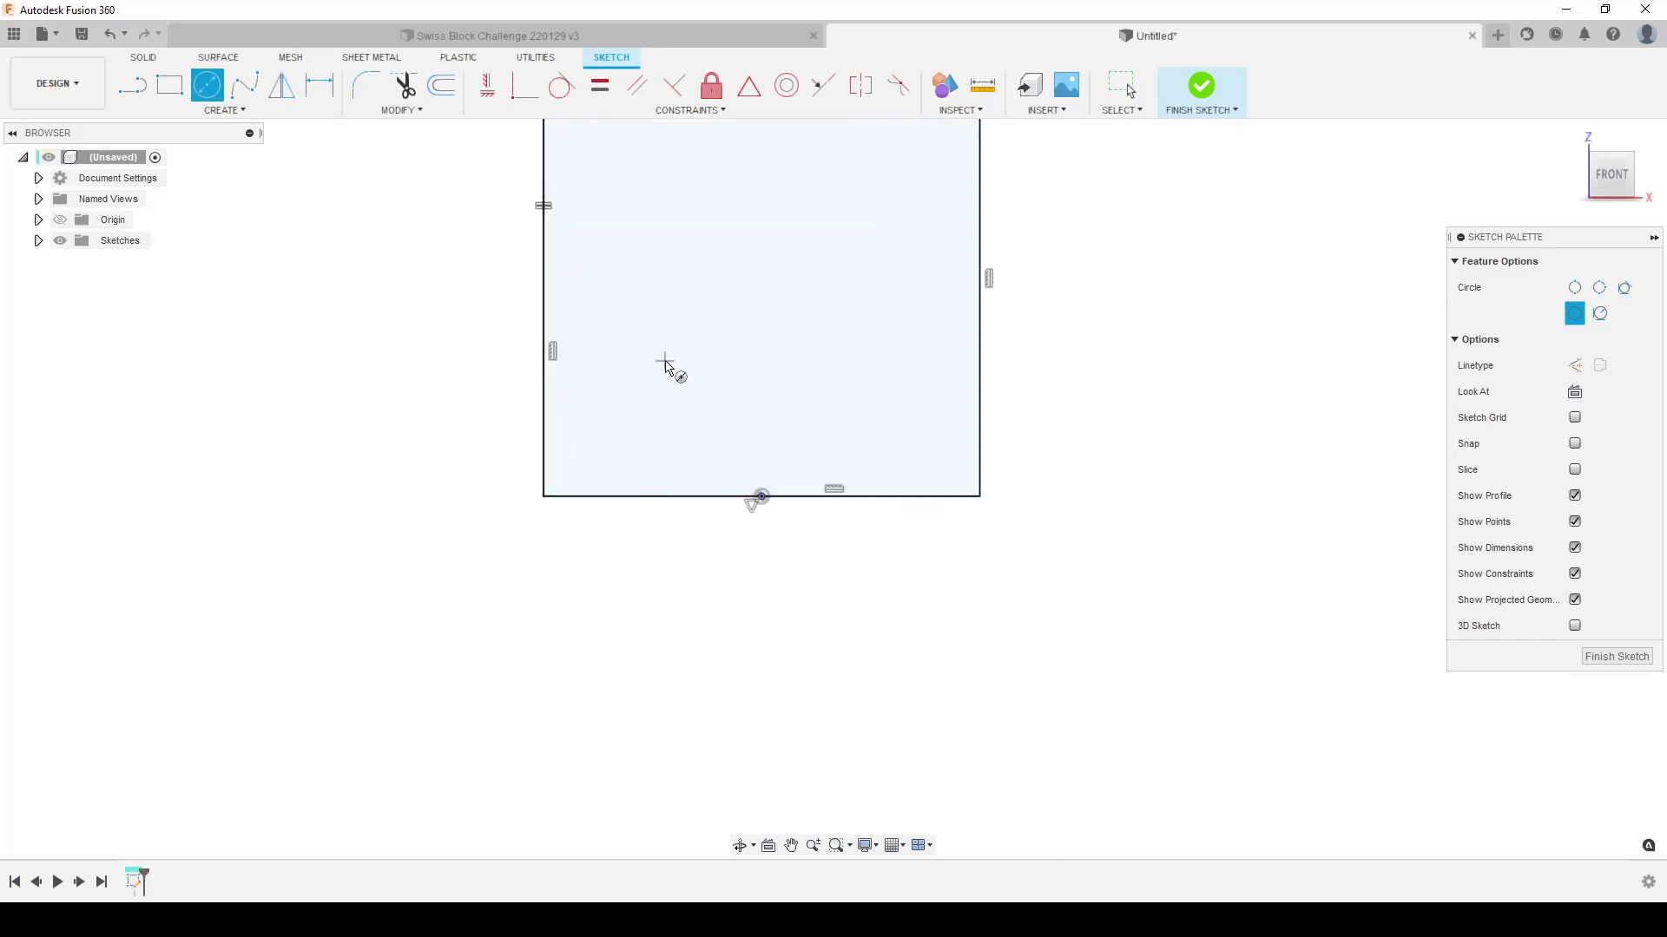
{"action": "left_click", "coordinate": [665, 362]}
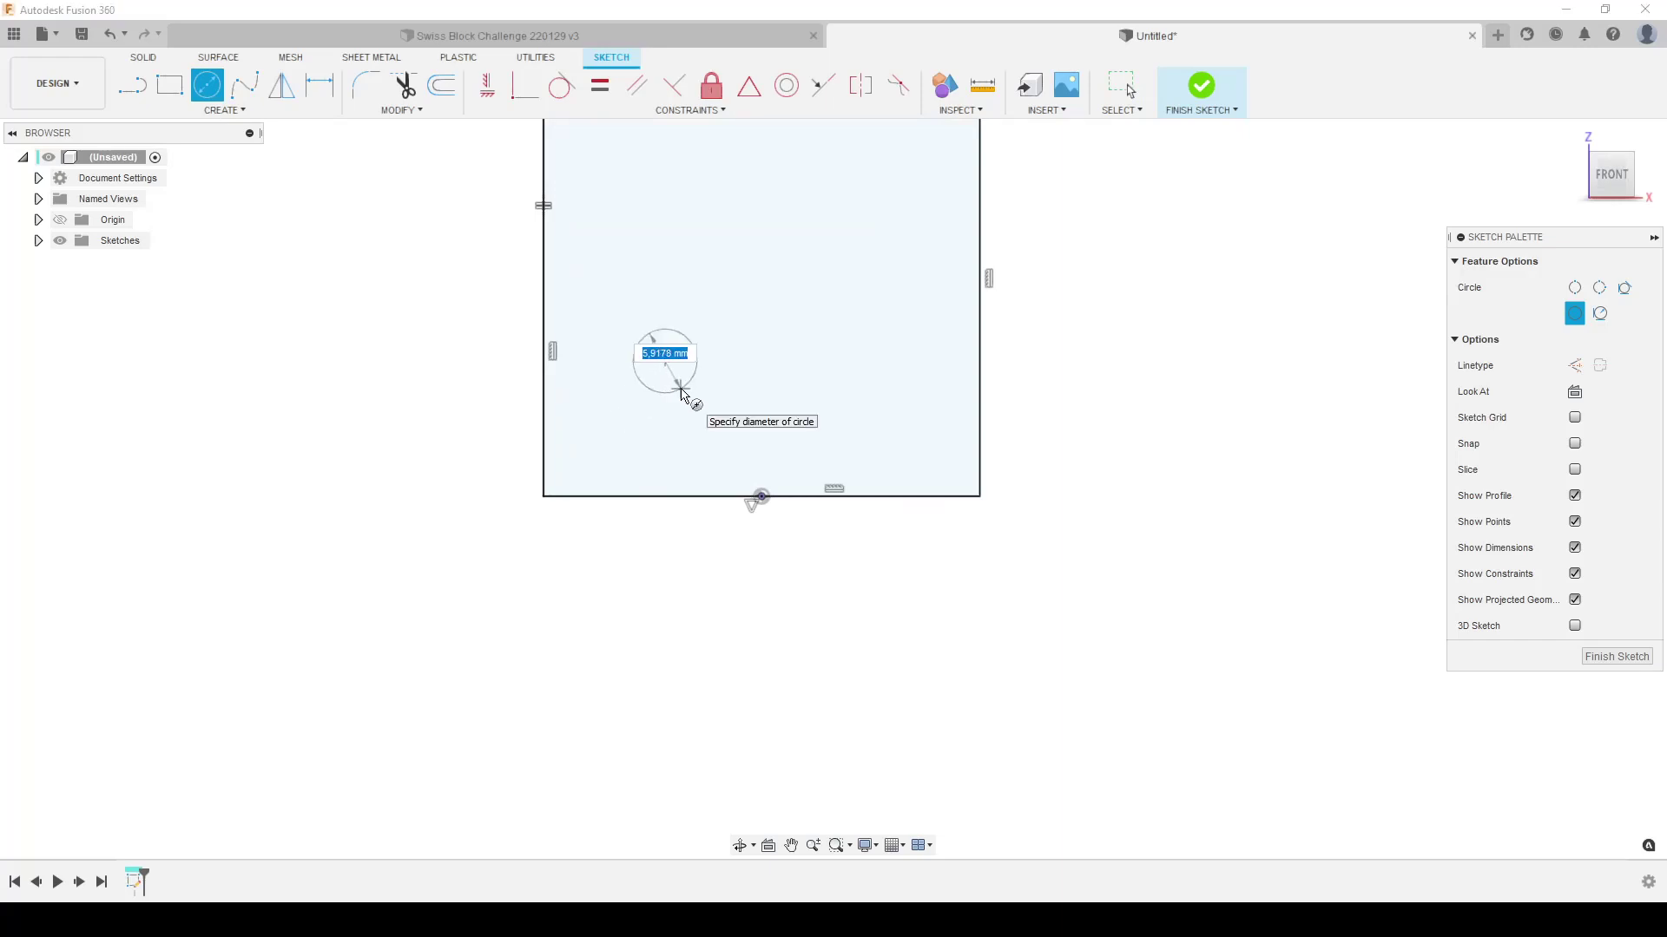
{"action": "type", "text": "d"}
{"action": "key", "text": "Down"}
{"action": "key", "text": "Down"}
{"action": "key", "text": "Down"}
{"action": "key", "text": "Down"}
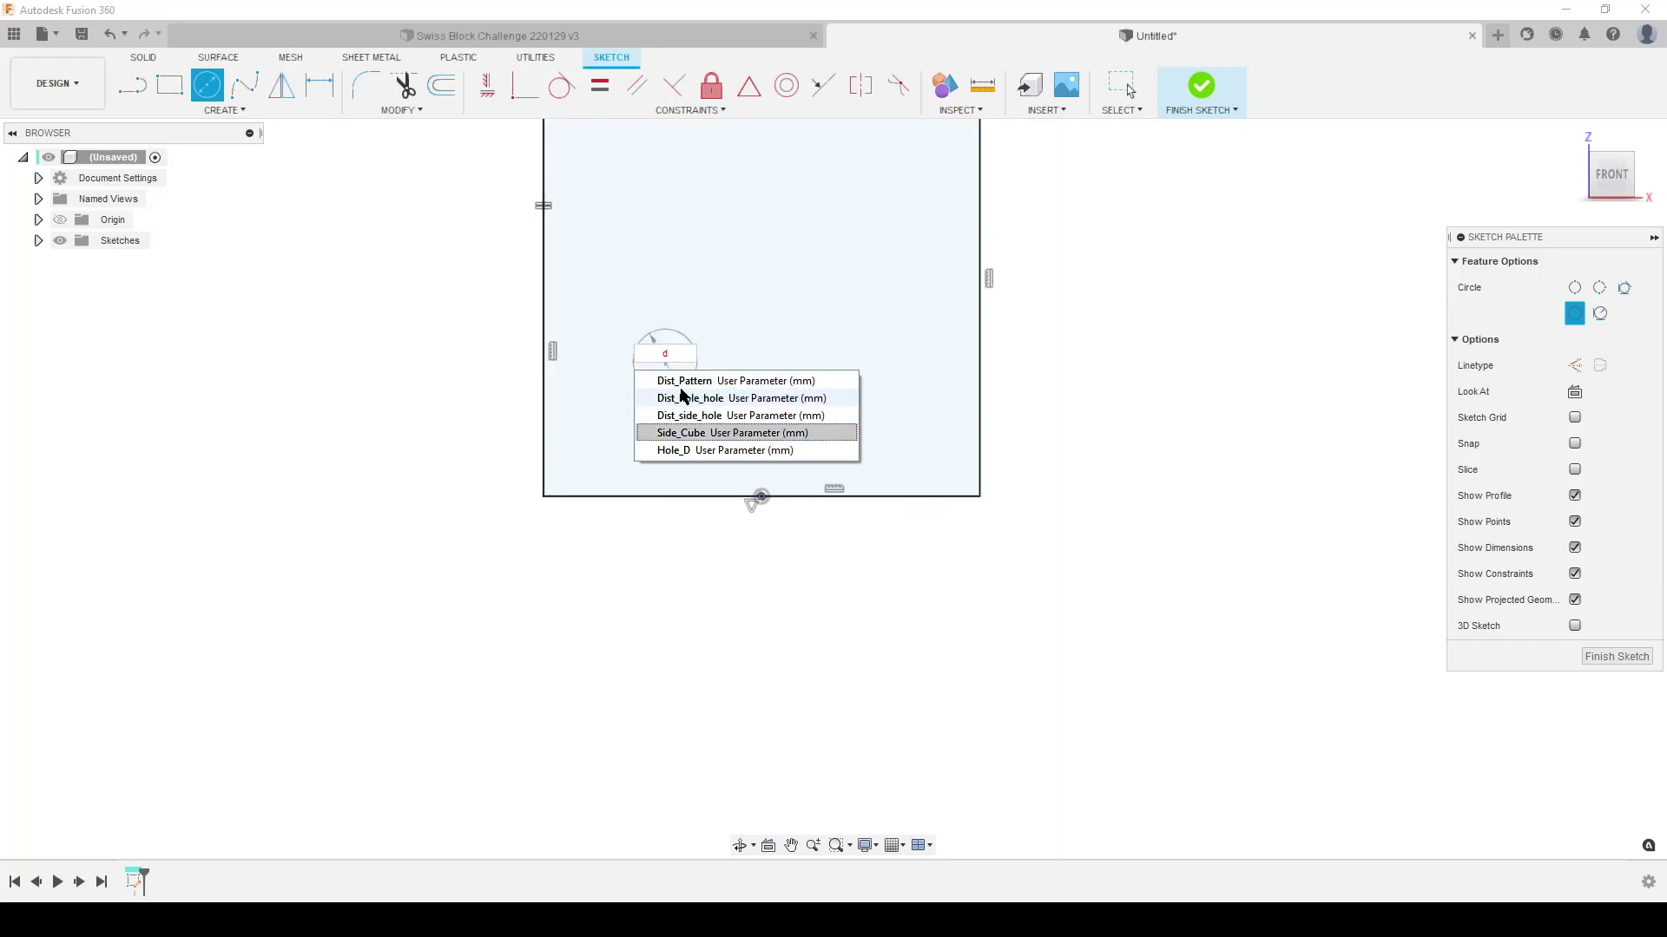
{"action": "key", "text": "Return"}
{"action": "key", "text": "Return"}
{"action": "key", "text": "Escape"}
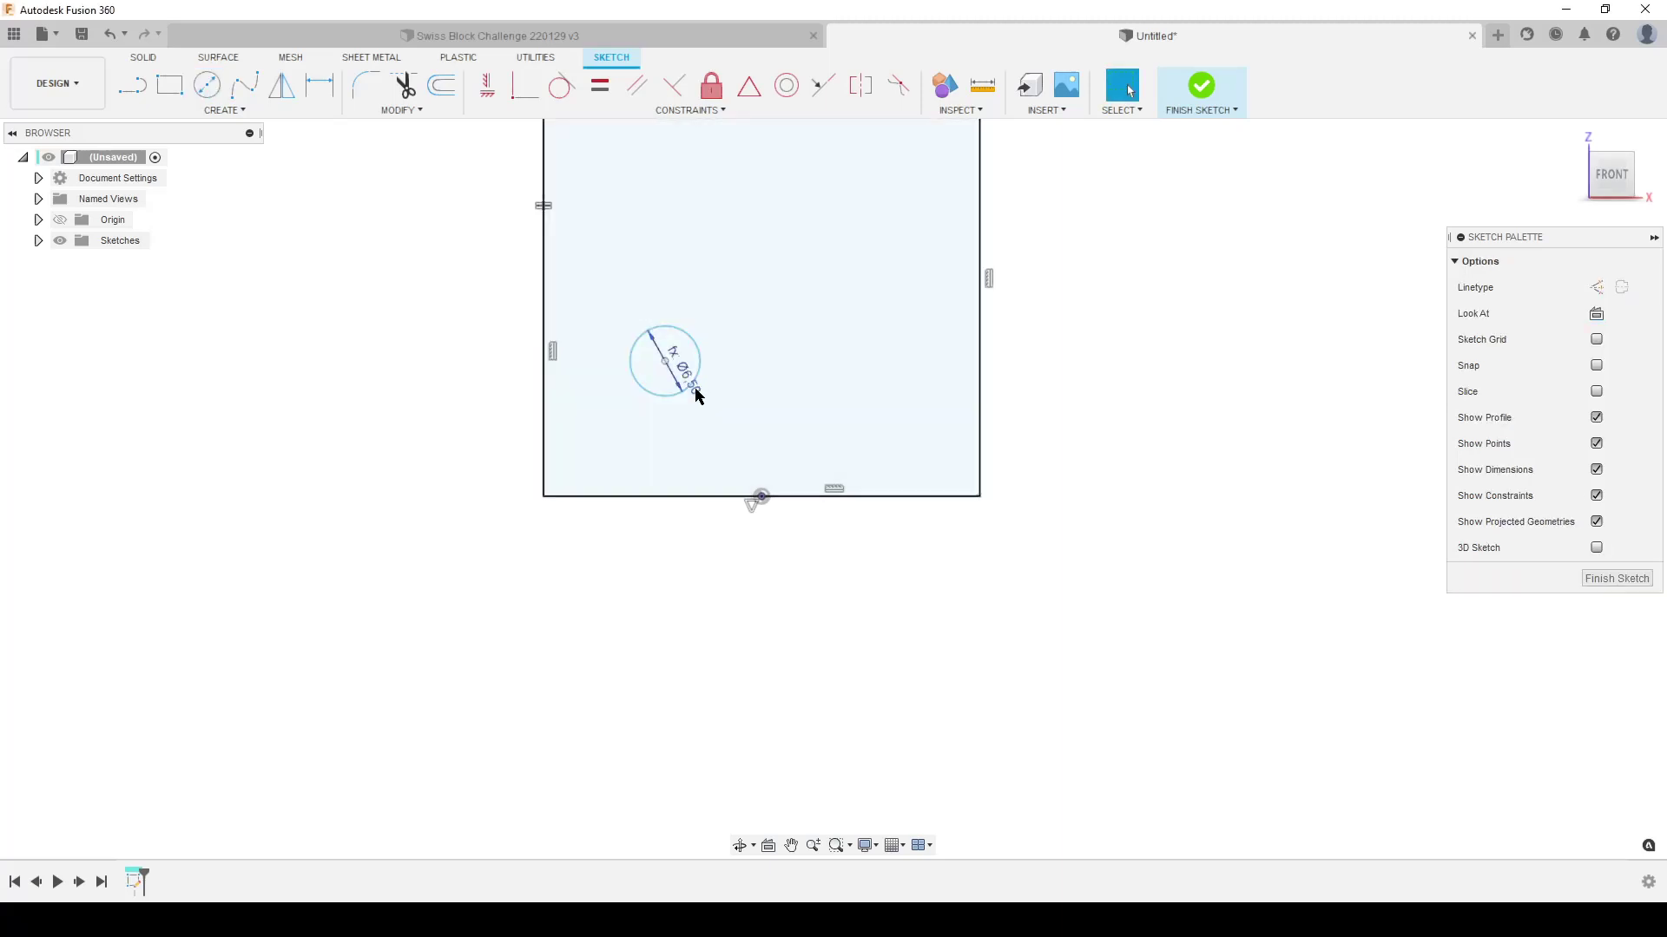
{"action": "left_click_drag", "start_coordinate": [697, 396], "coordinate": [569, 399]}
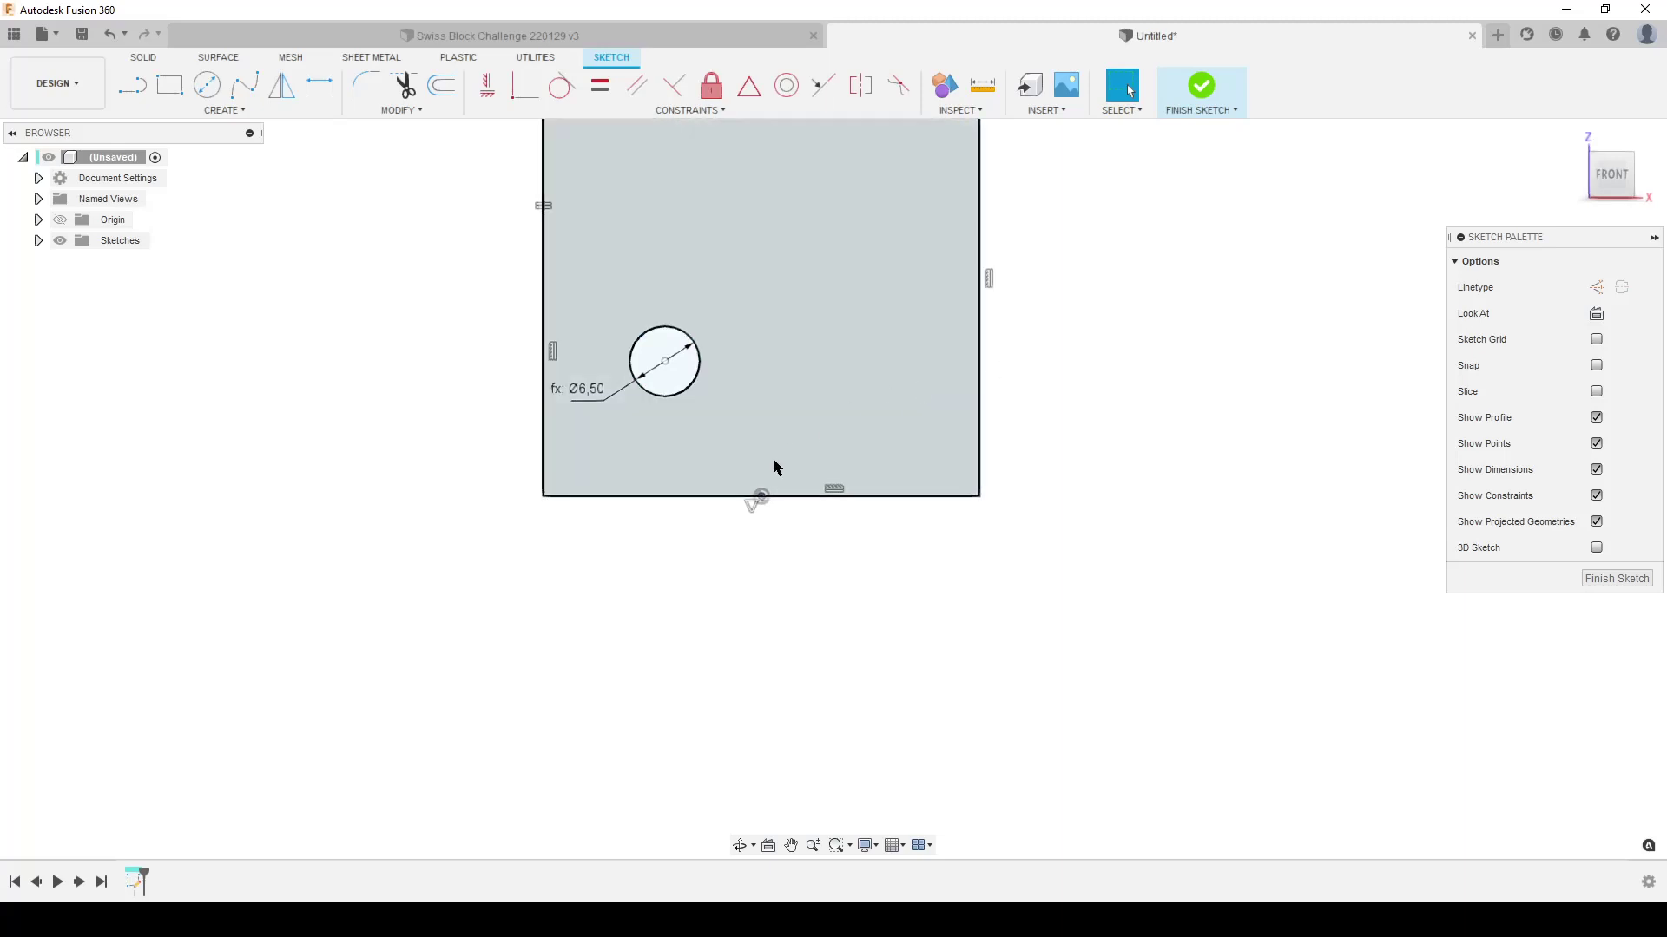
Step: Offset the hole circle outward by Dist_side_hole (2,00 mm) to create a surrounding circle
{"action": "key", "text": "o"}
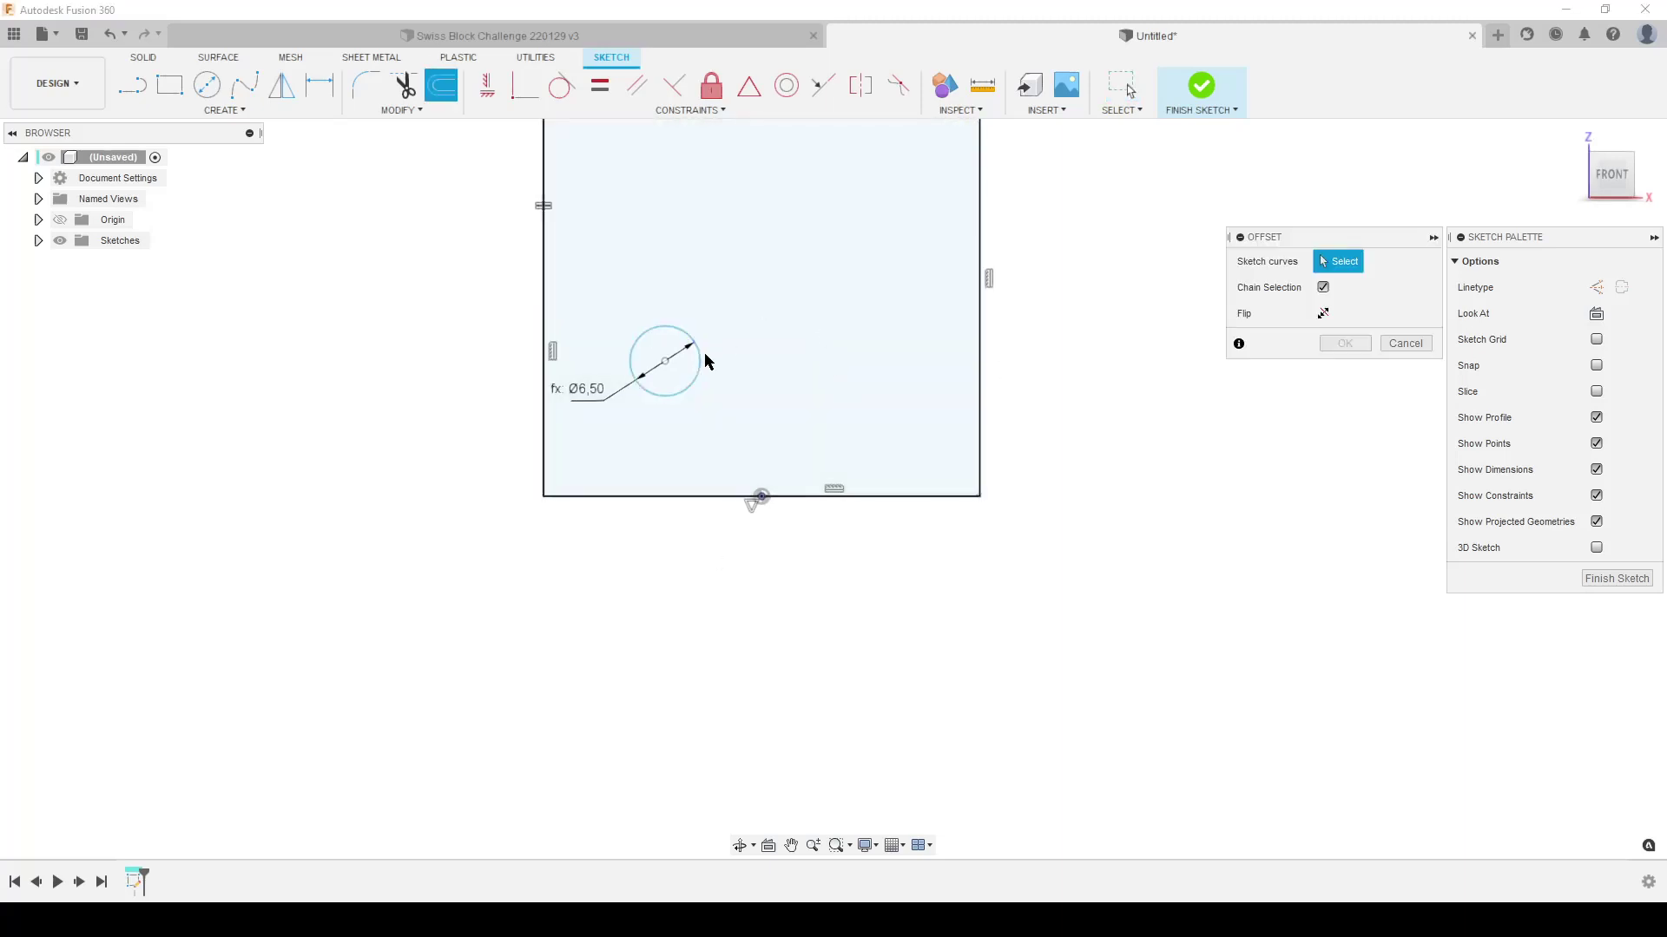
{"action": "left_click", "coordinate": [699, 366]}
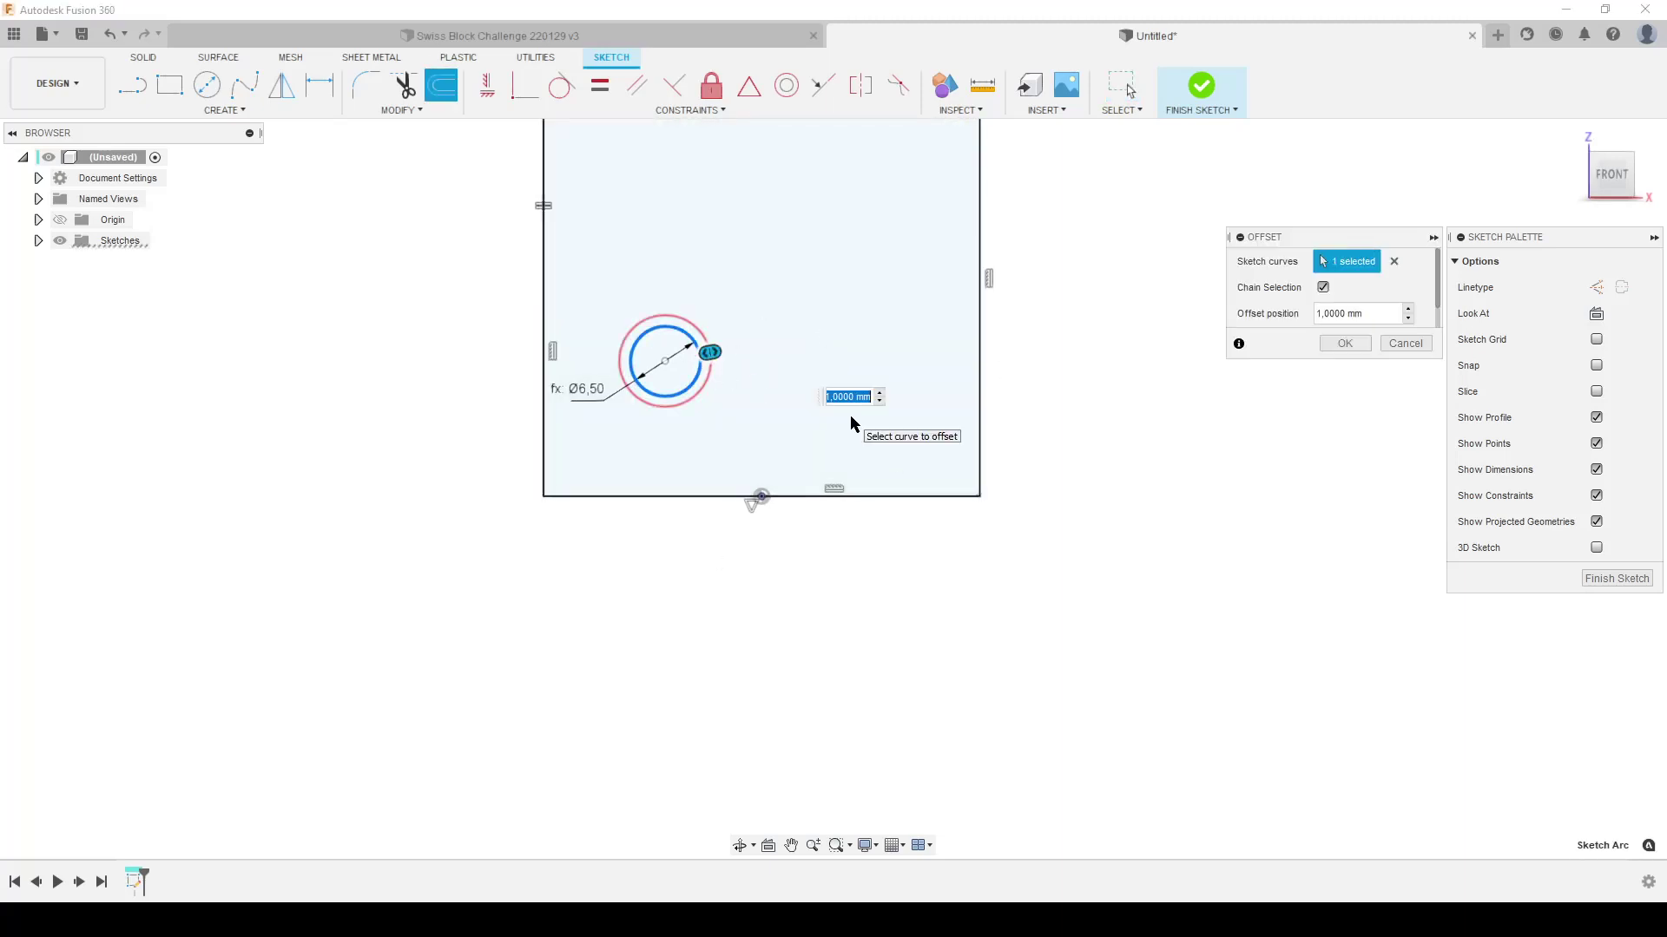
{"action": "type", "text": "d"}
{"action": "key", "text": "Down"}
{"action": "key", "text": "Down"}
{"action": "key", "text": "Return"}
{"action": "left_click", "coordinate": [1345, 344]}
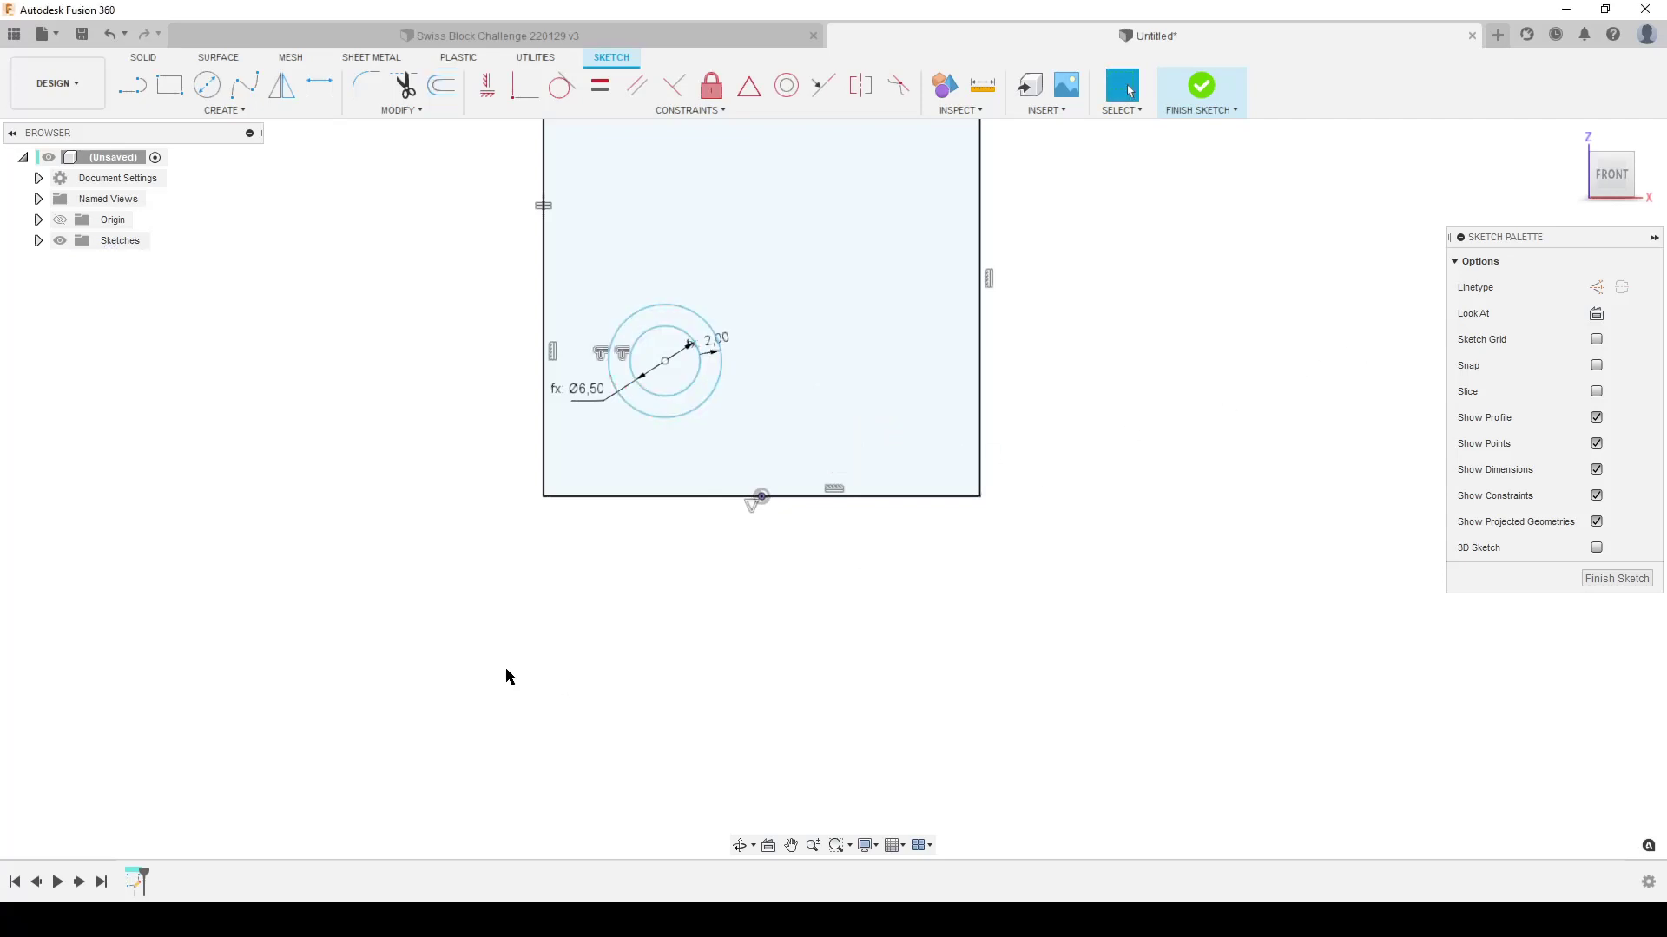
{"action": "left_click", "coordinate": [698, 412]}
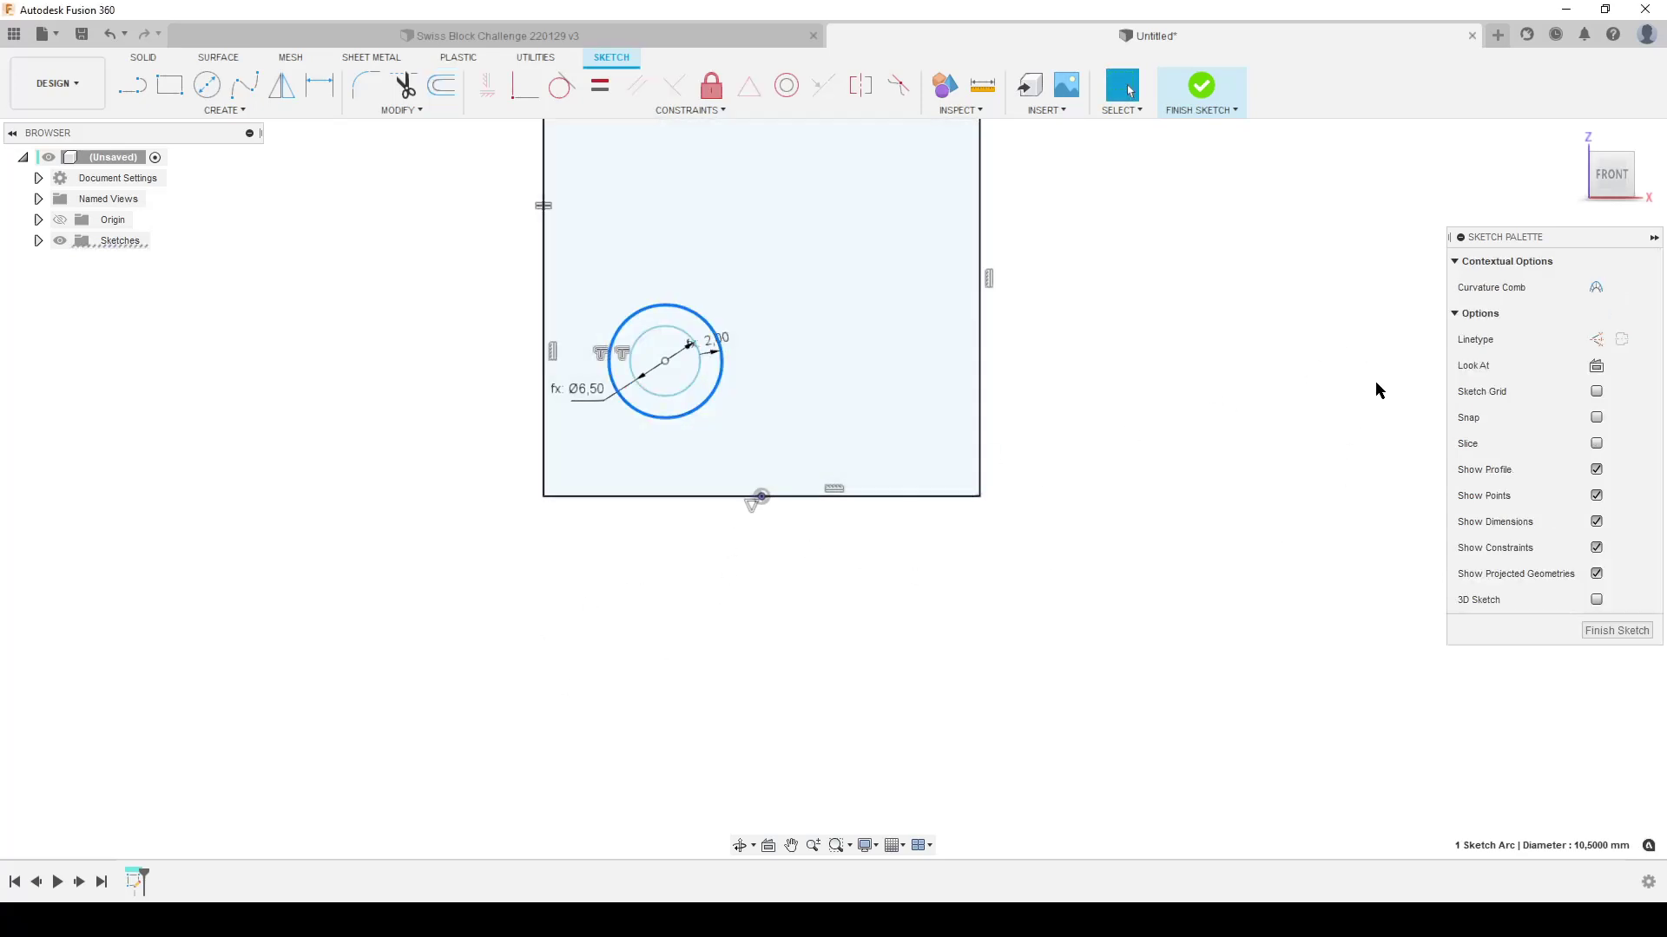
Step: Make the outer circle a construction circle tangent to the square's bottom and left edges
{"action": "left_click", "coordinate": [1596, 339]}
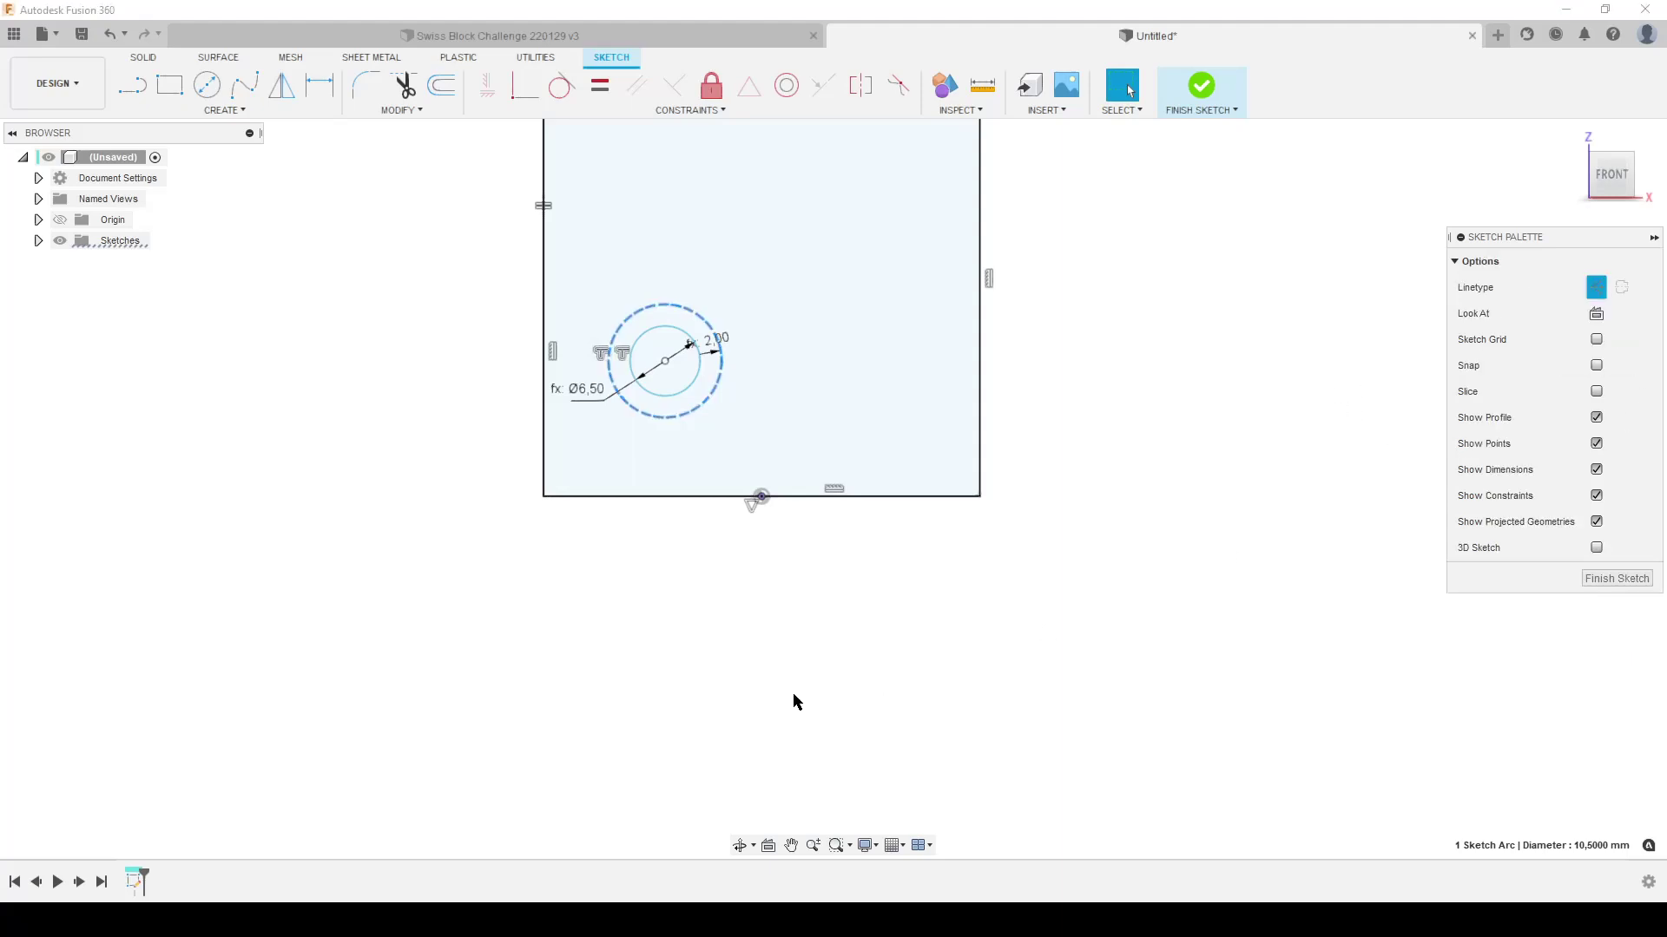
{"action": "left_click", "coordinate": [793, 693]}
{"action": "left_click", "coordinate": [561, 86]}
{"action": "left_click", "coordinate": [672, 419]}
{"action": "left_click", "coordinate": [665, 496]}
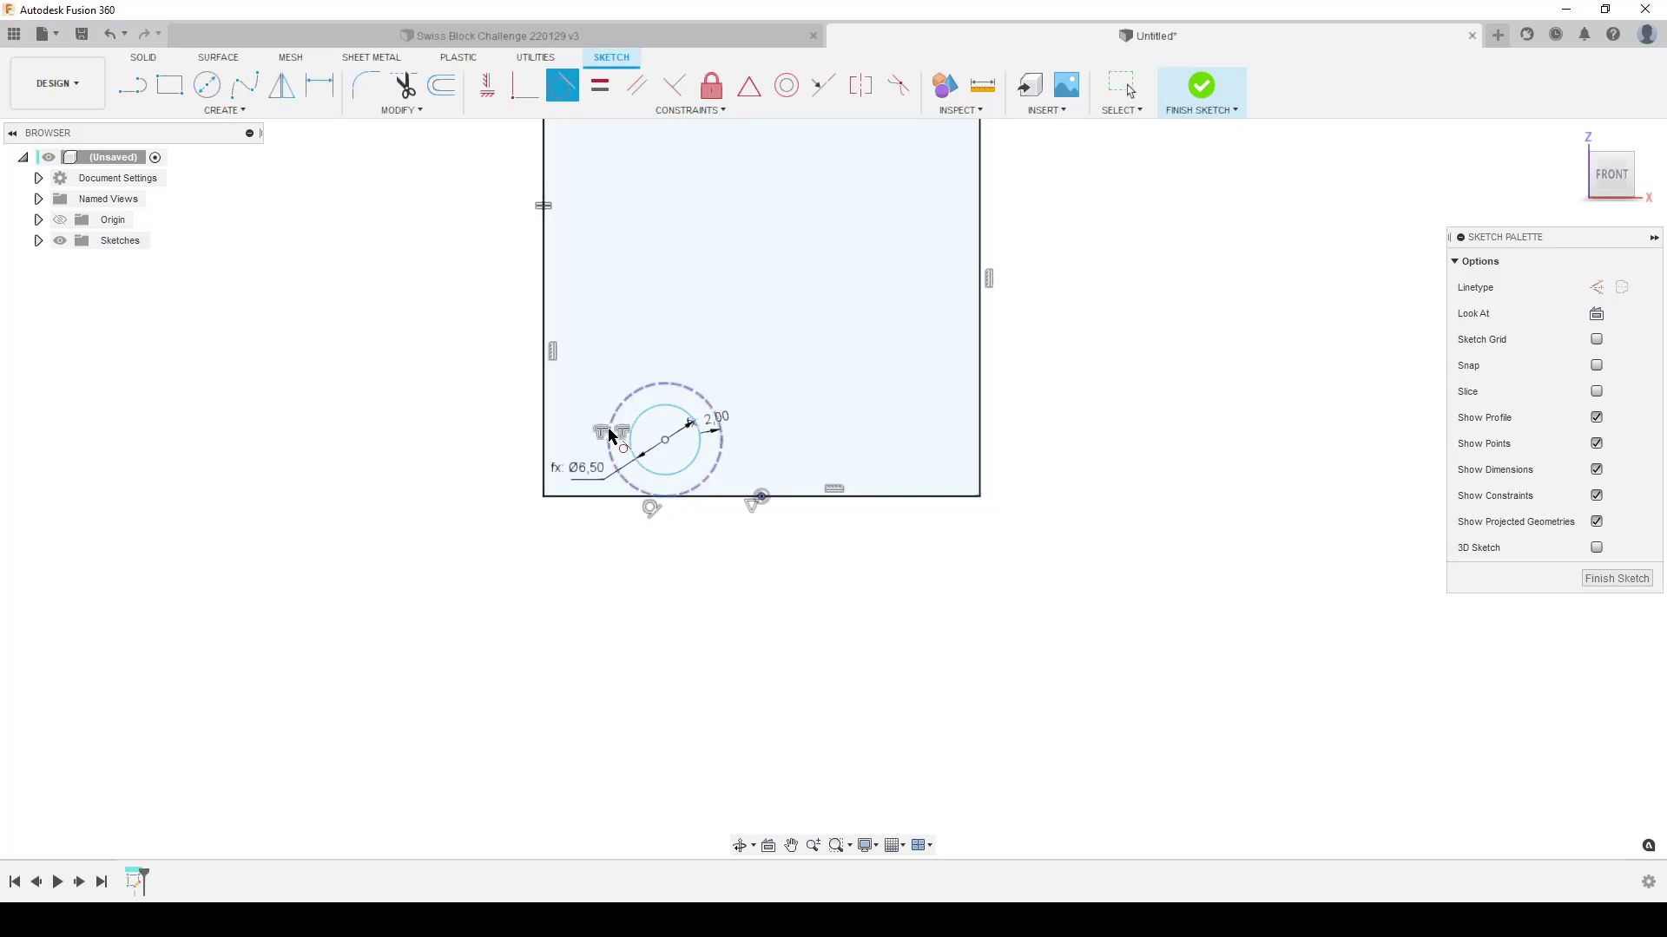
{"action": "left_click", "coordinate": [607, 436]}
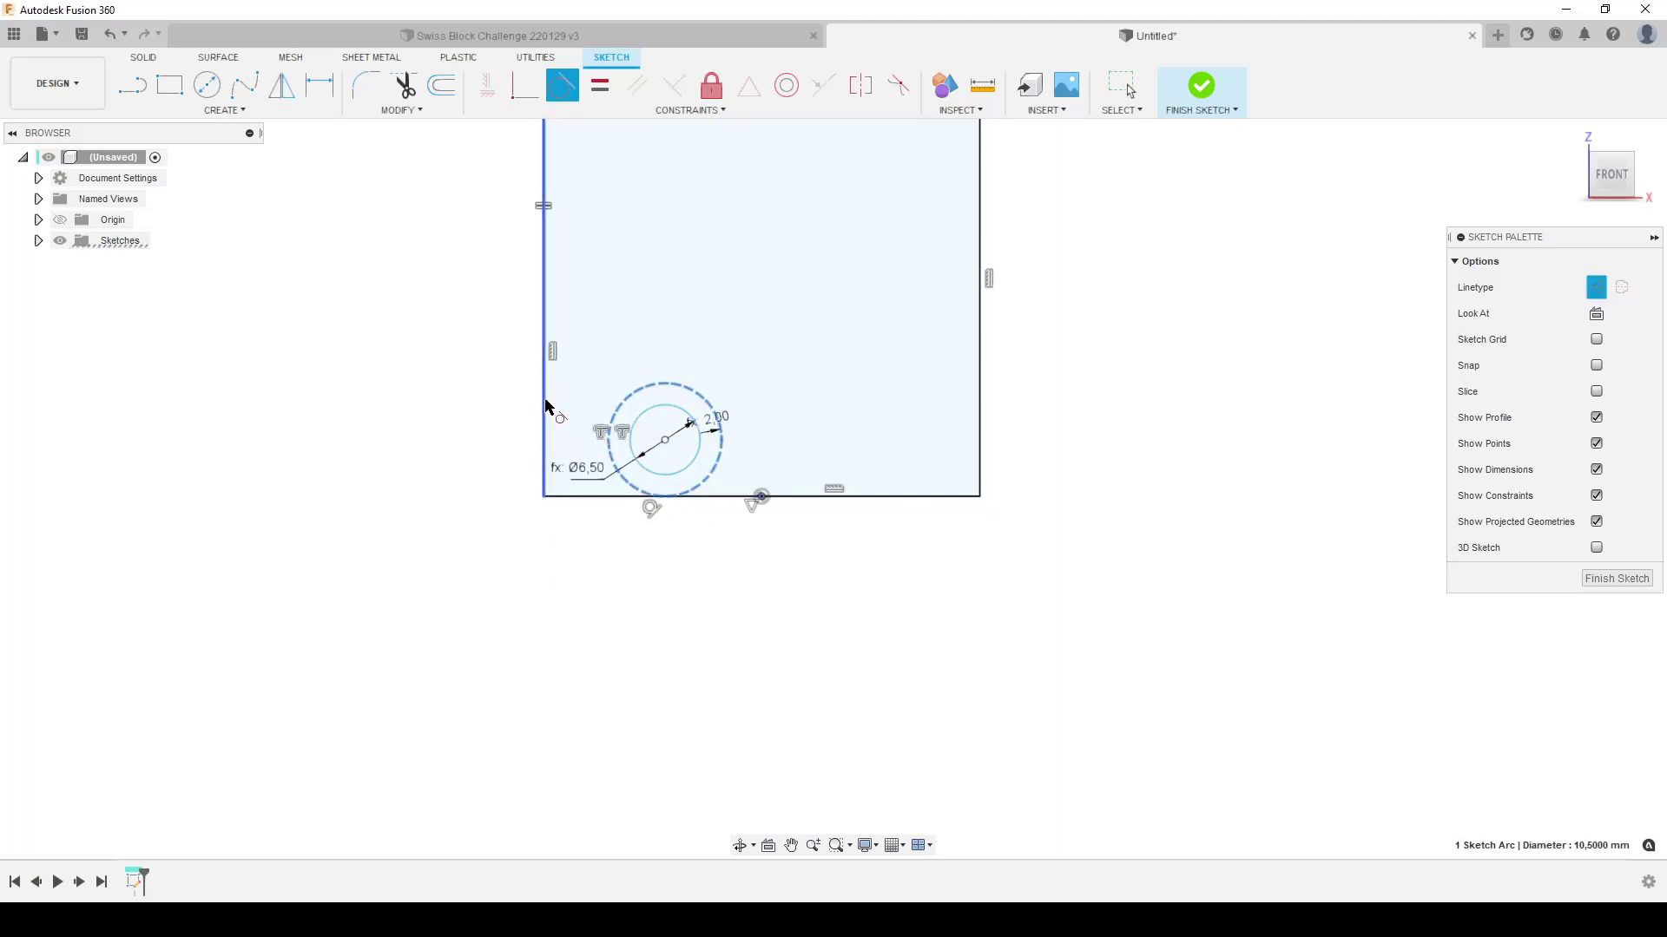
{"action": "left_click", "coordinate": [544, 404]}
{"action": "key", "text": "Escape"}
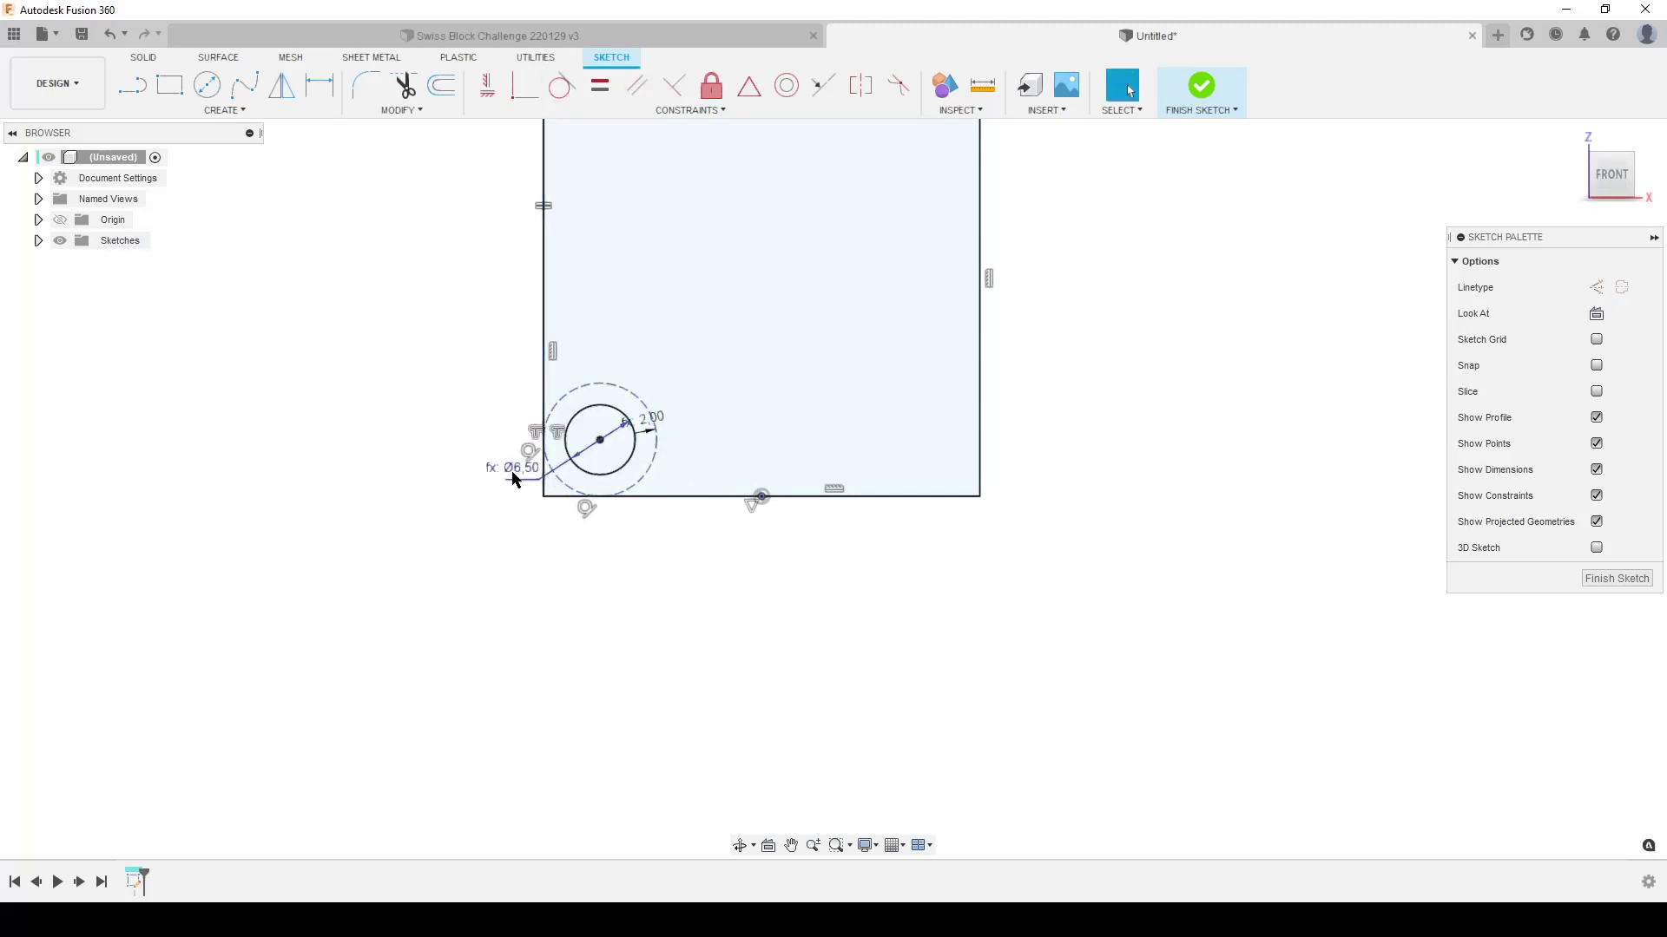
Step: Move the Ø6,50 and 2,00 dimension labels clear of the circles and recentre the sketch
{"action": "left_click_drag", "start_coordinate": [515, 480], "coordinate": [337, 413]}
{"action": "left_click", "coordinate": [560, 399]}
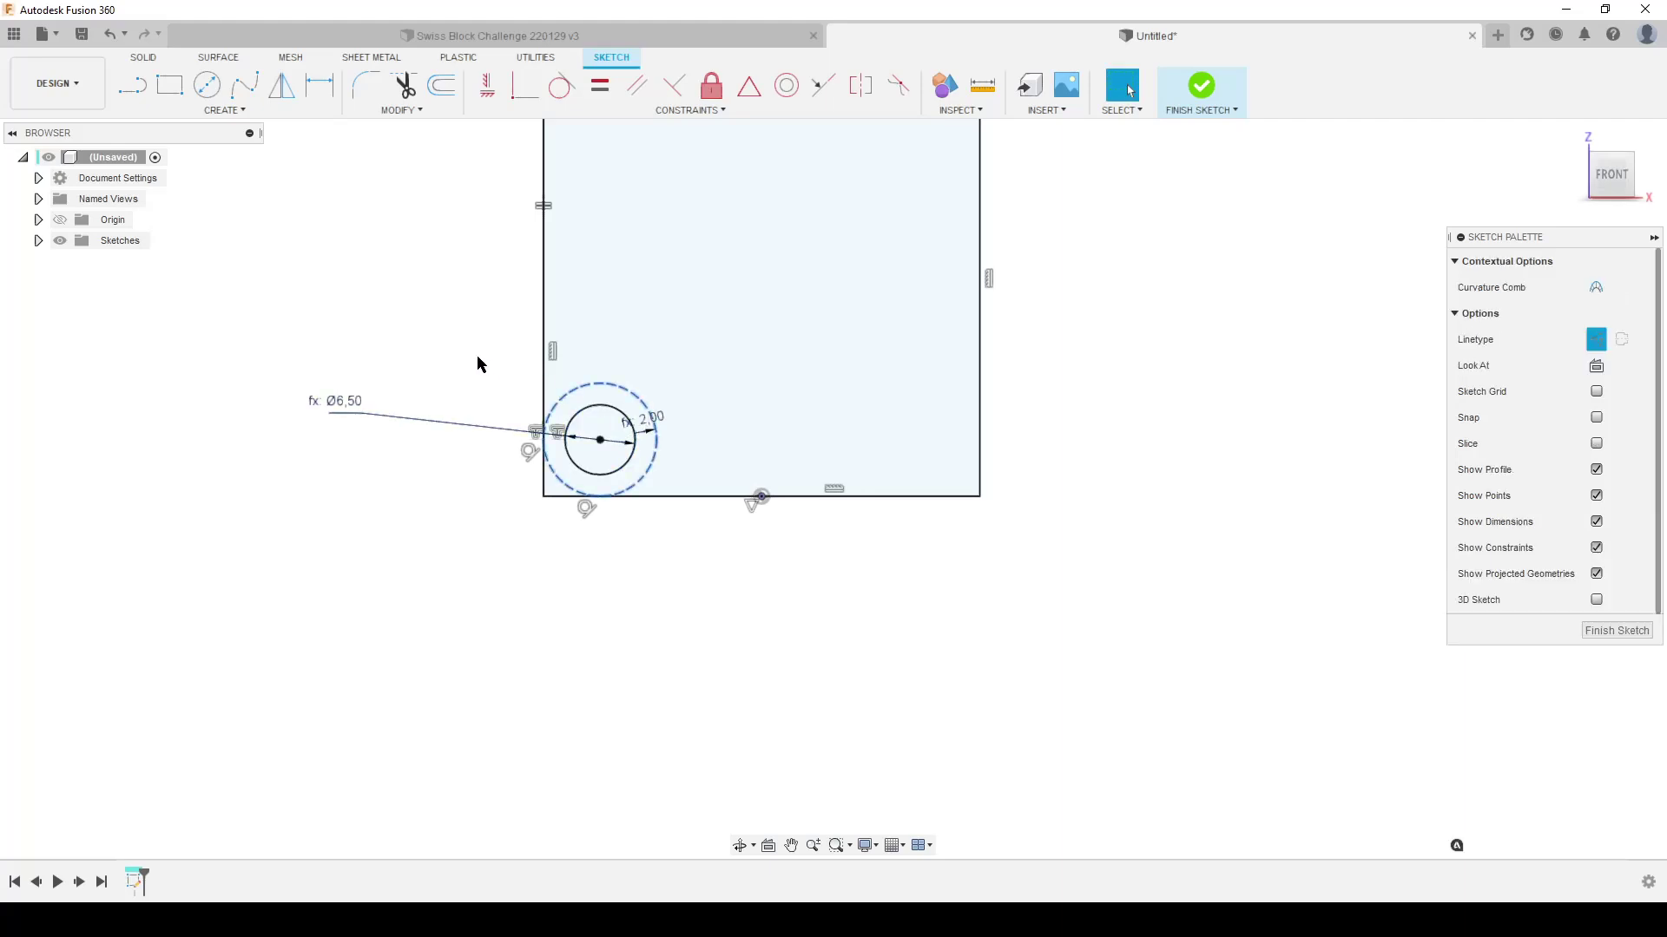
{"action": "scroll", "coordinate": [647, 425], "scroll_direction": "up", "scroll_amount": 3}
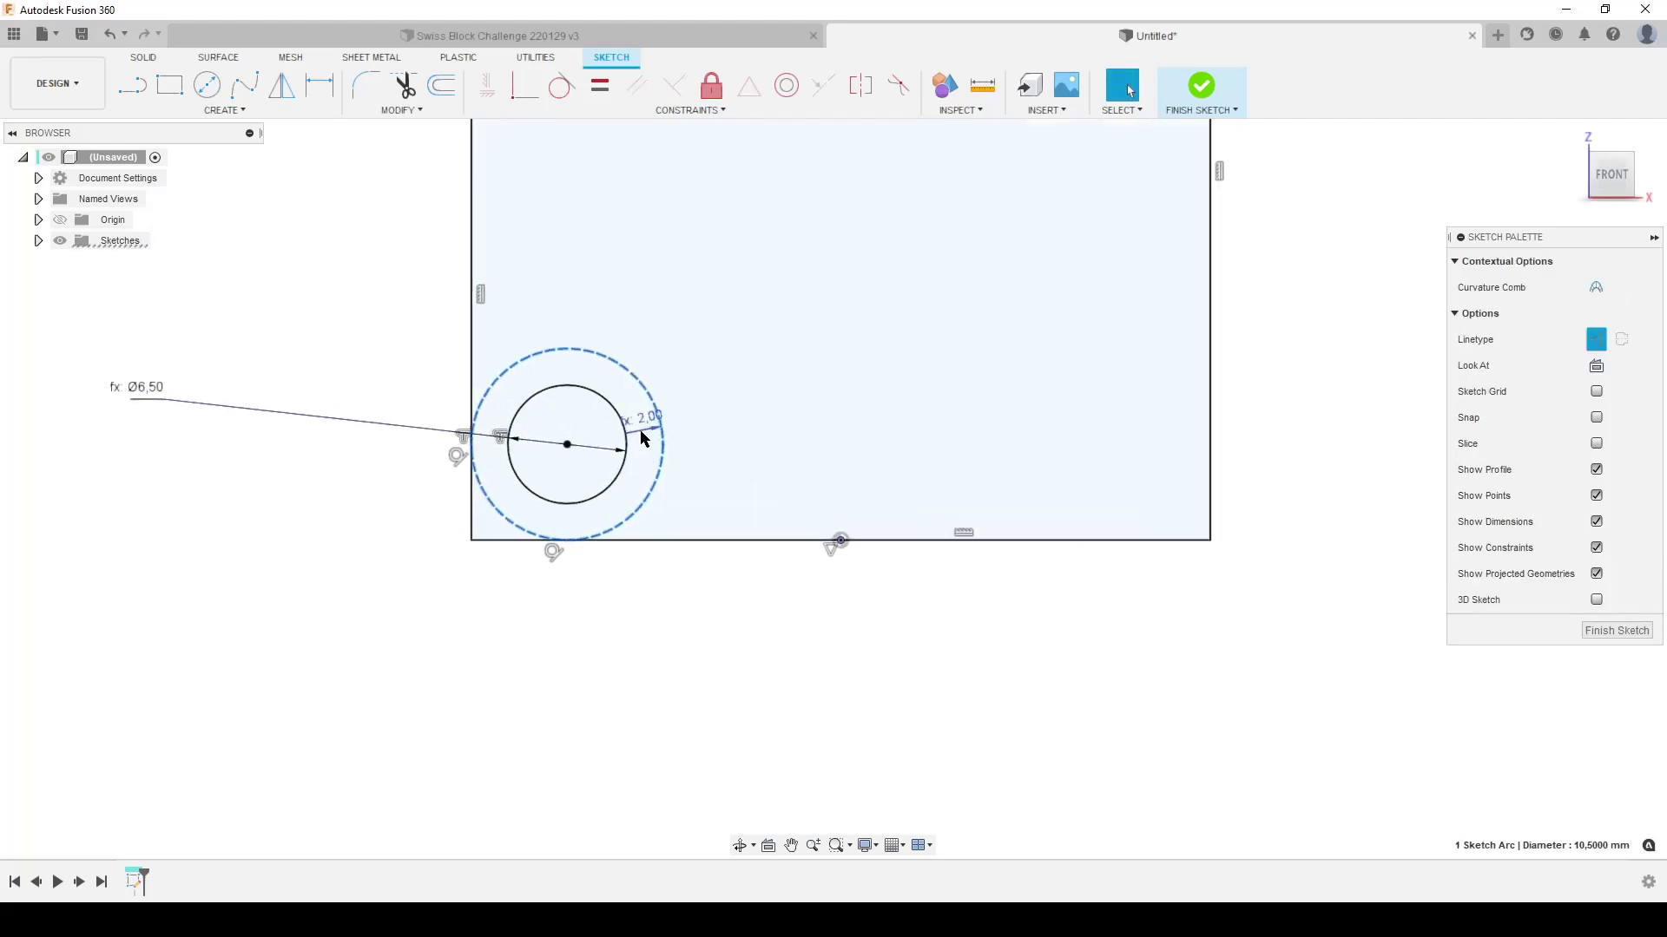
{"action": "left_click_drag", "start_coordinate": [640, 428], "coordinate": [321, 522]}
{"action": "scroll", "coordinate": [335, 520], "scroll_direction": "down", "scroll_amount": 2}
{"action": "middle_click_drag", "start_coordinate": [625, 573], "coordinate": [647, 527]}
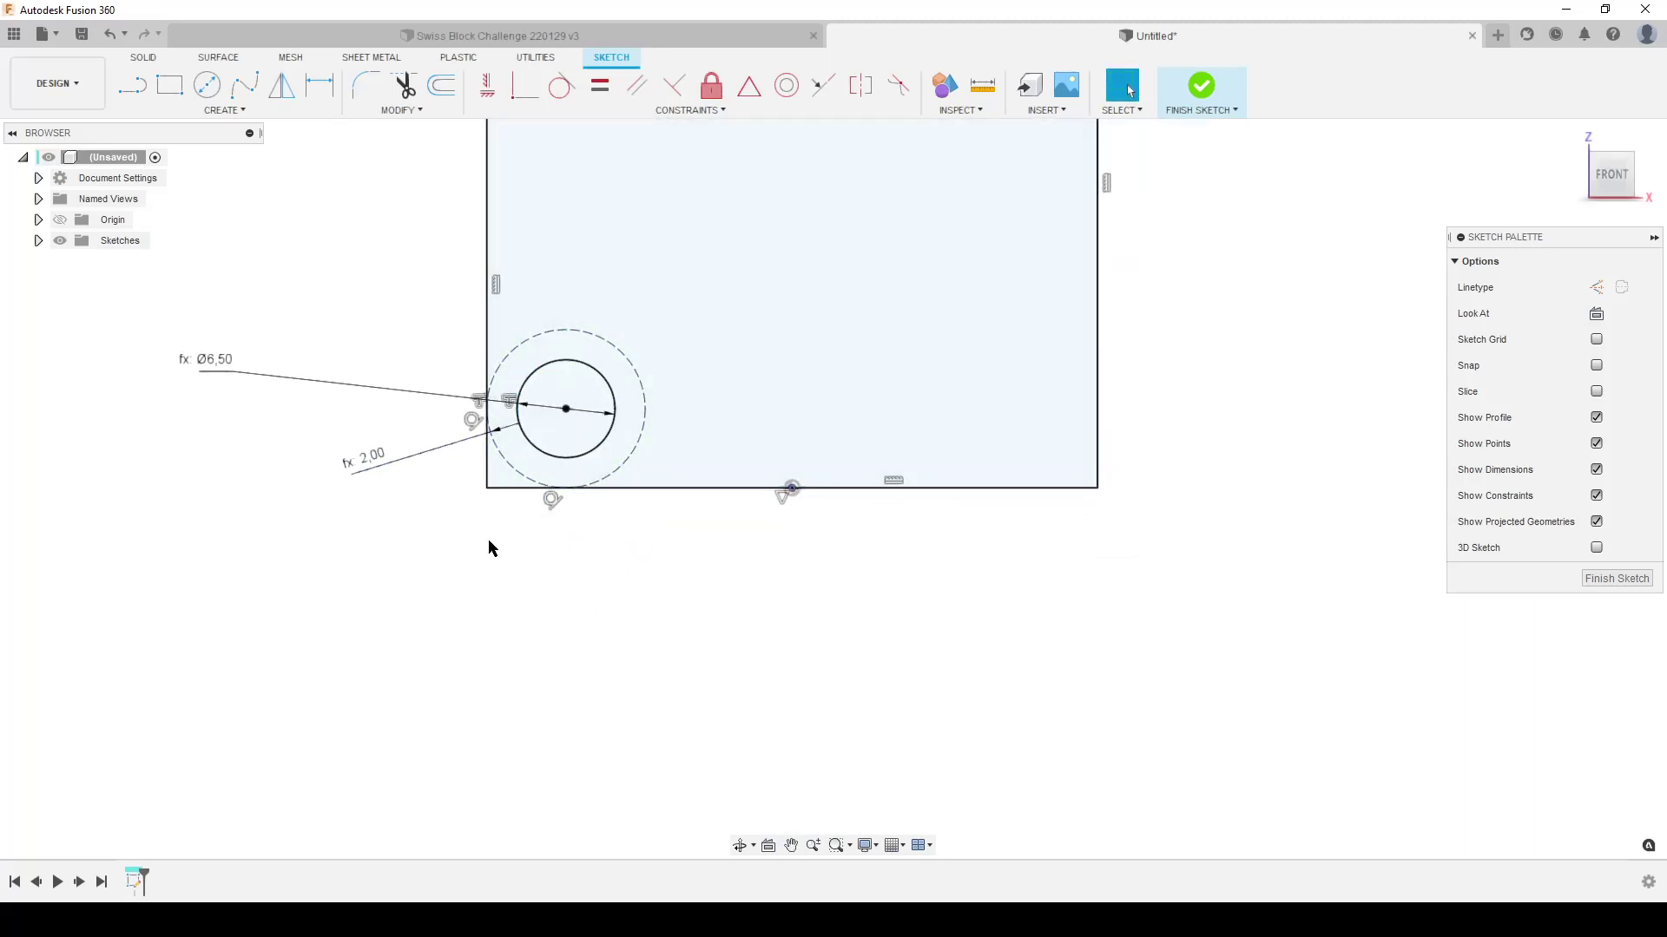
{"action": "scroll", "coordinate": [484, 531], "scroll_direction": "down", "scroll_amount": 2}
{"action": "scroll", "coordinate": [636, 550], "scroll_direction": "down", "scroll_amount": 3}
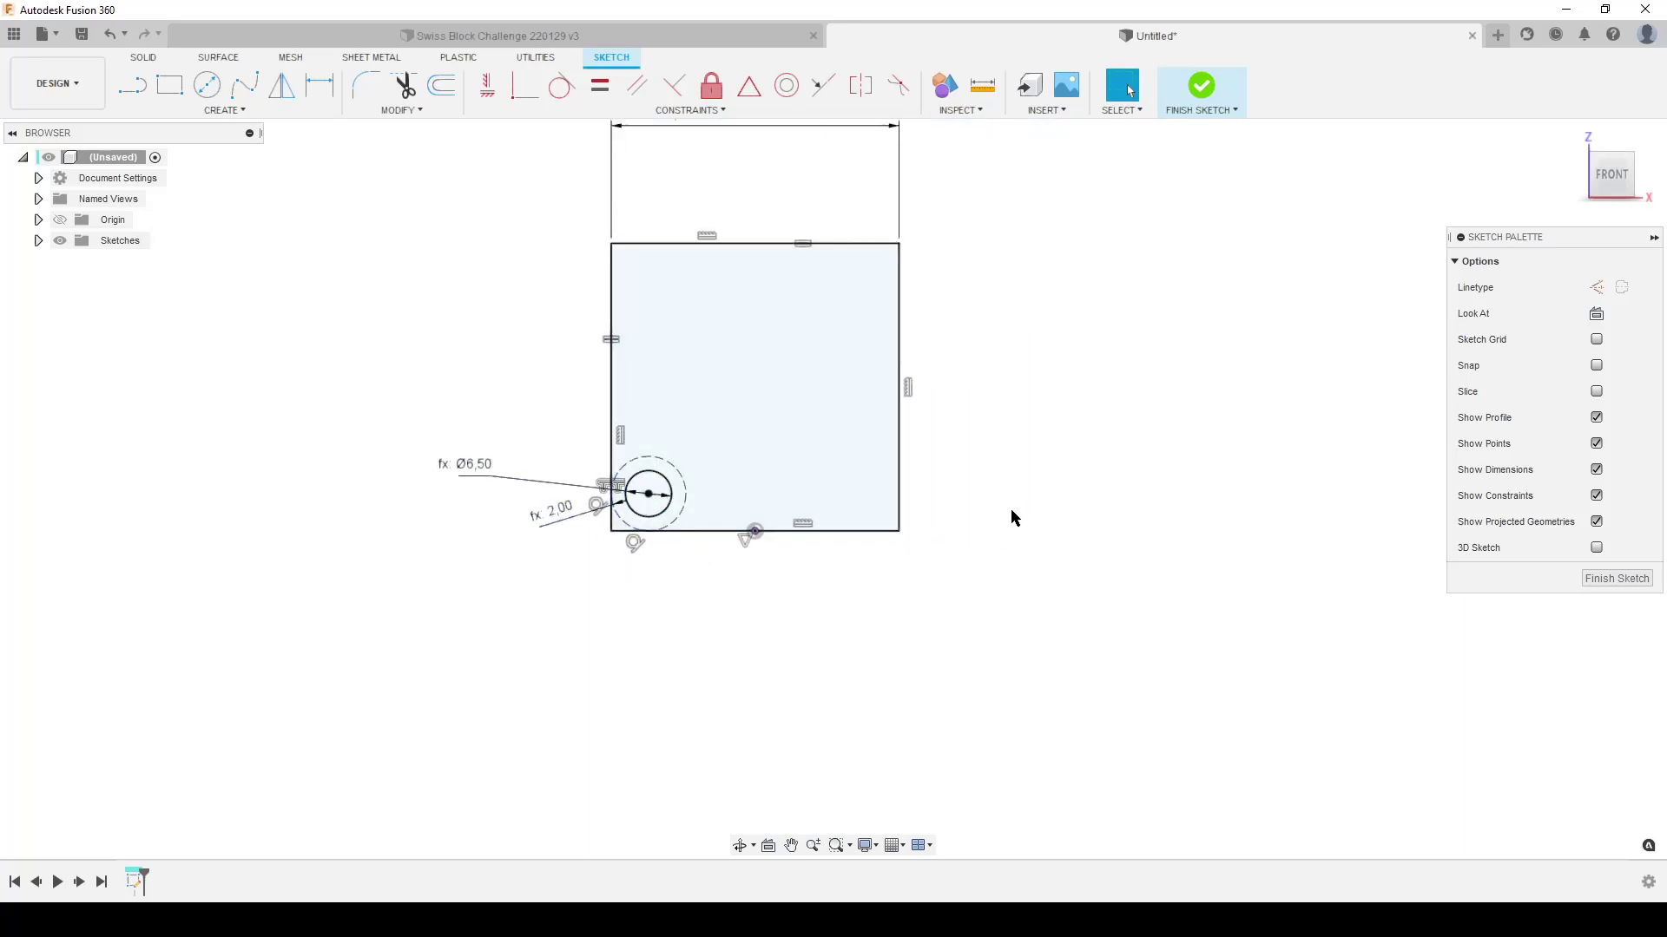
Step: Finish the sketch and start an extrusion of the square and small circle profiles
{"action": "left_click", "coordinate": [1616, 578]}
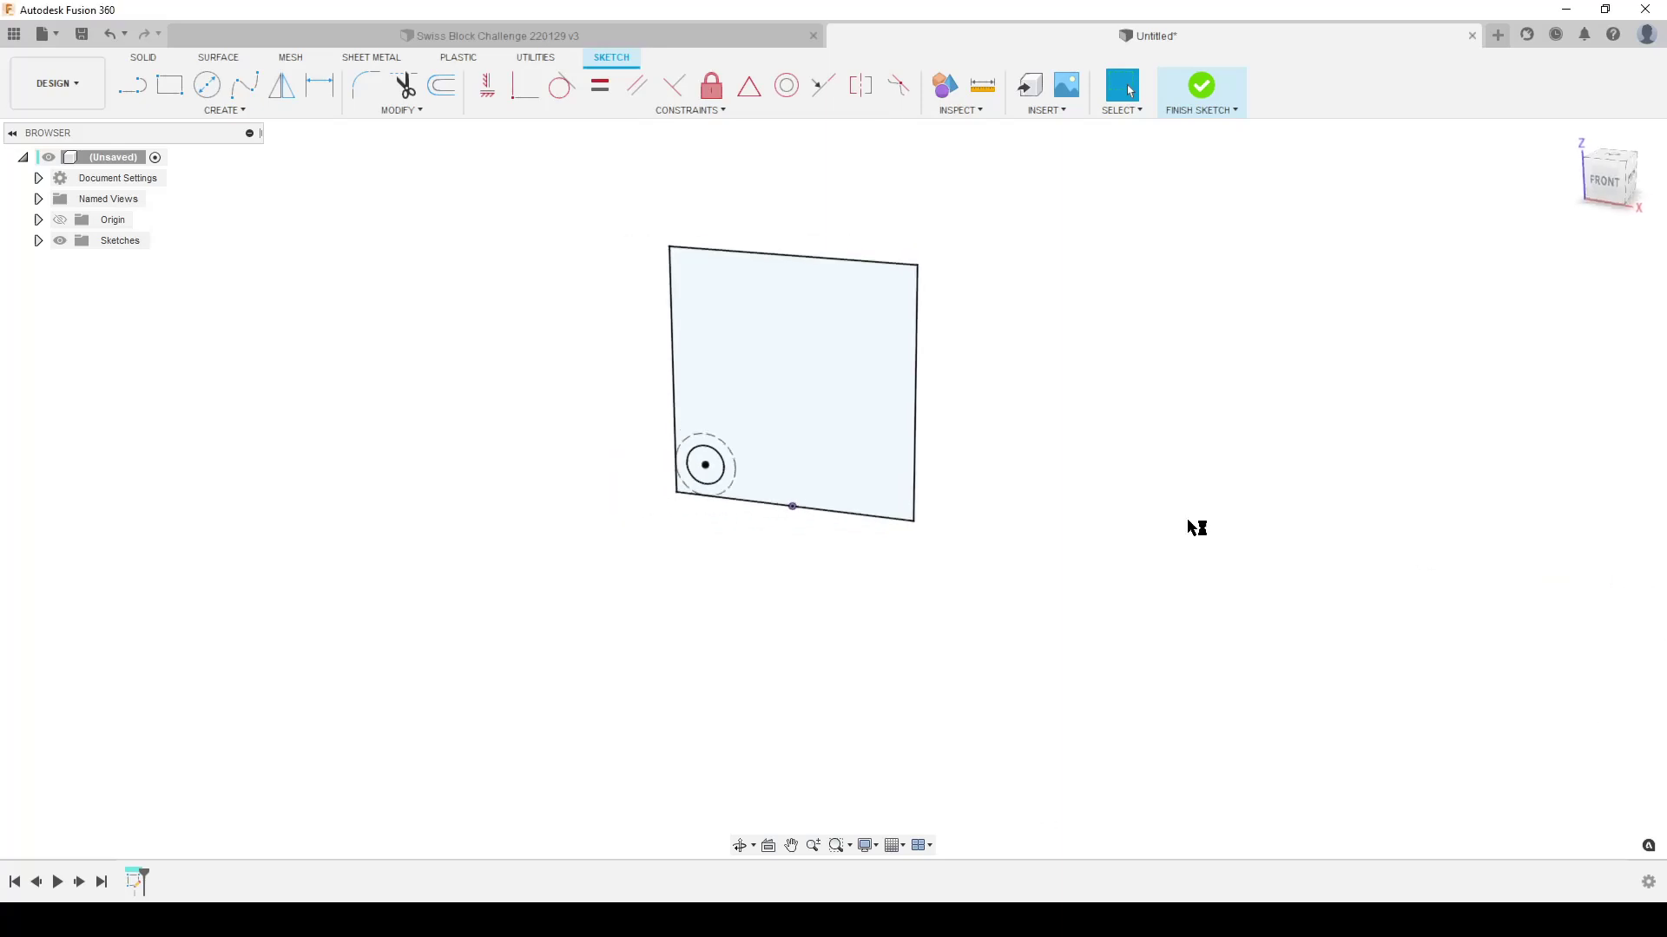
{"action": "key", "text": "e"}
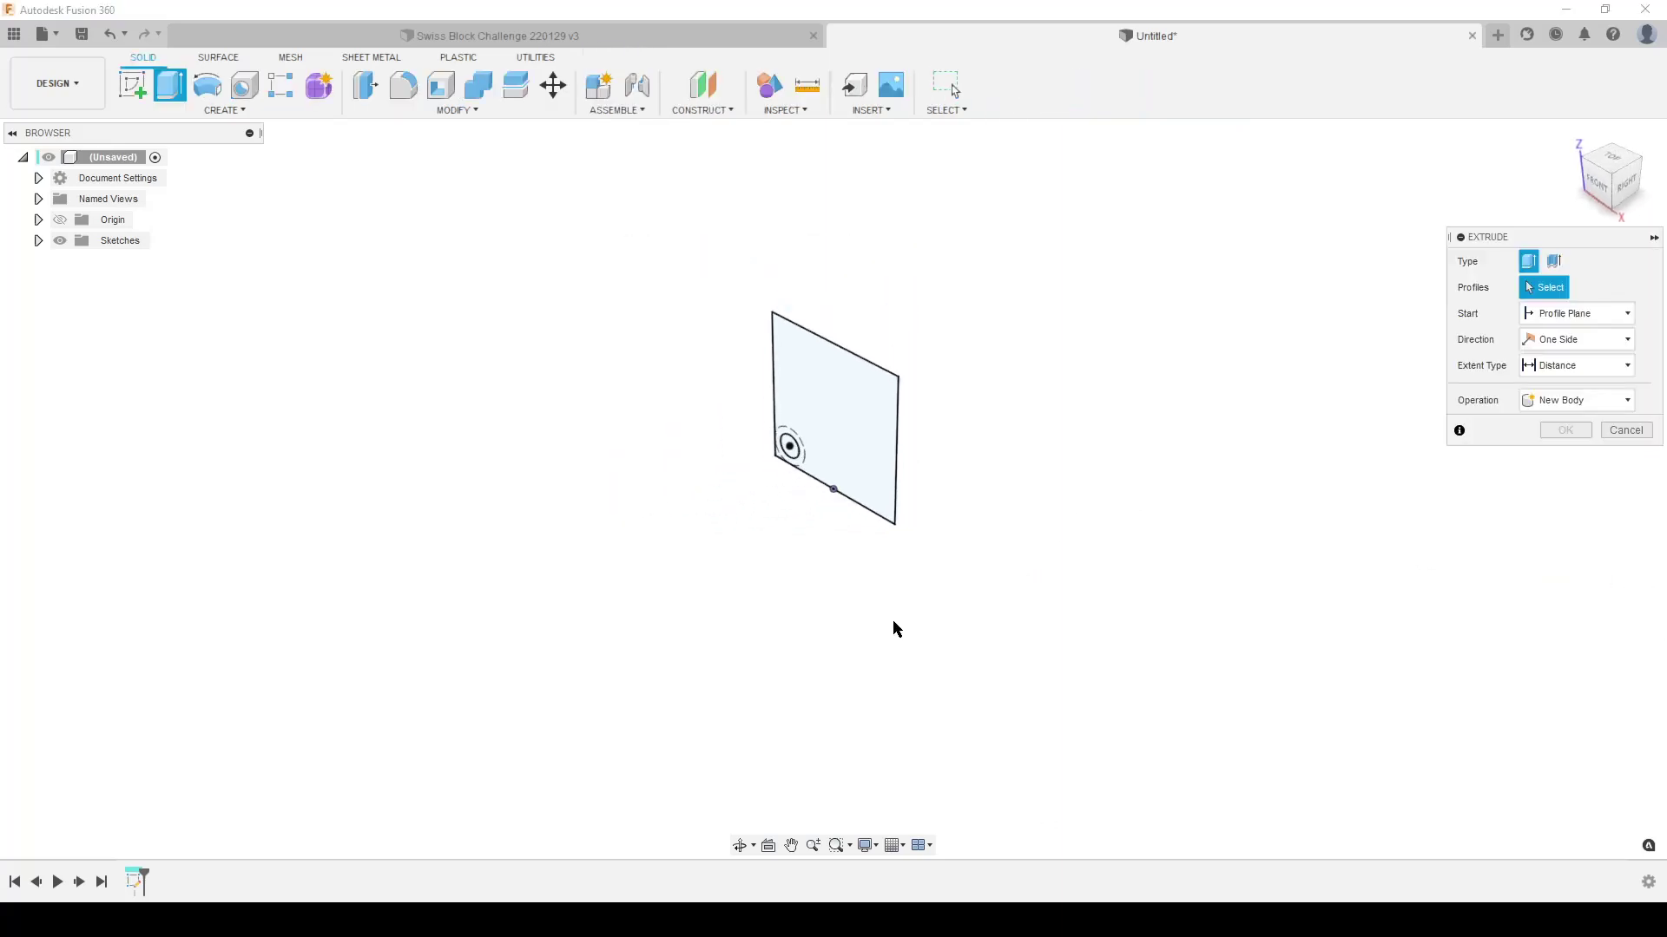
{"action": "left_click", "coordinate": [841, 401]}
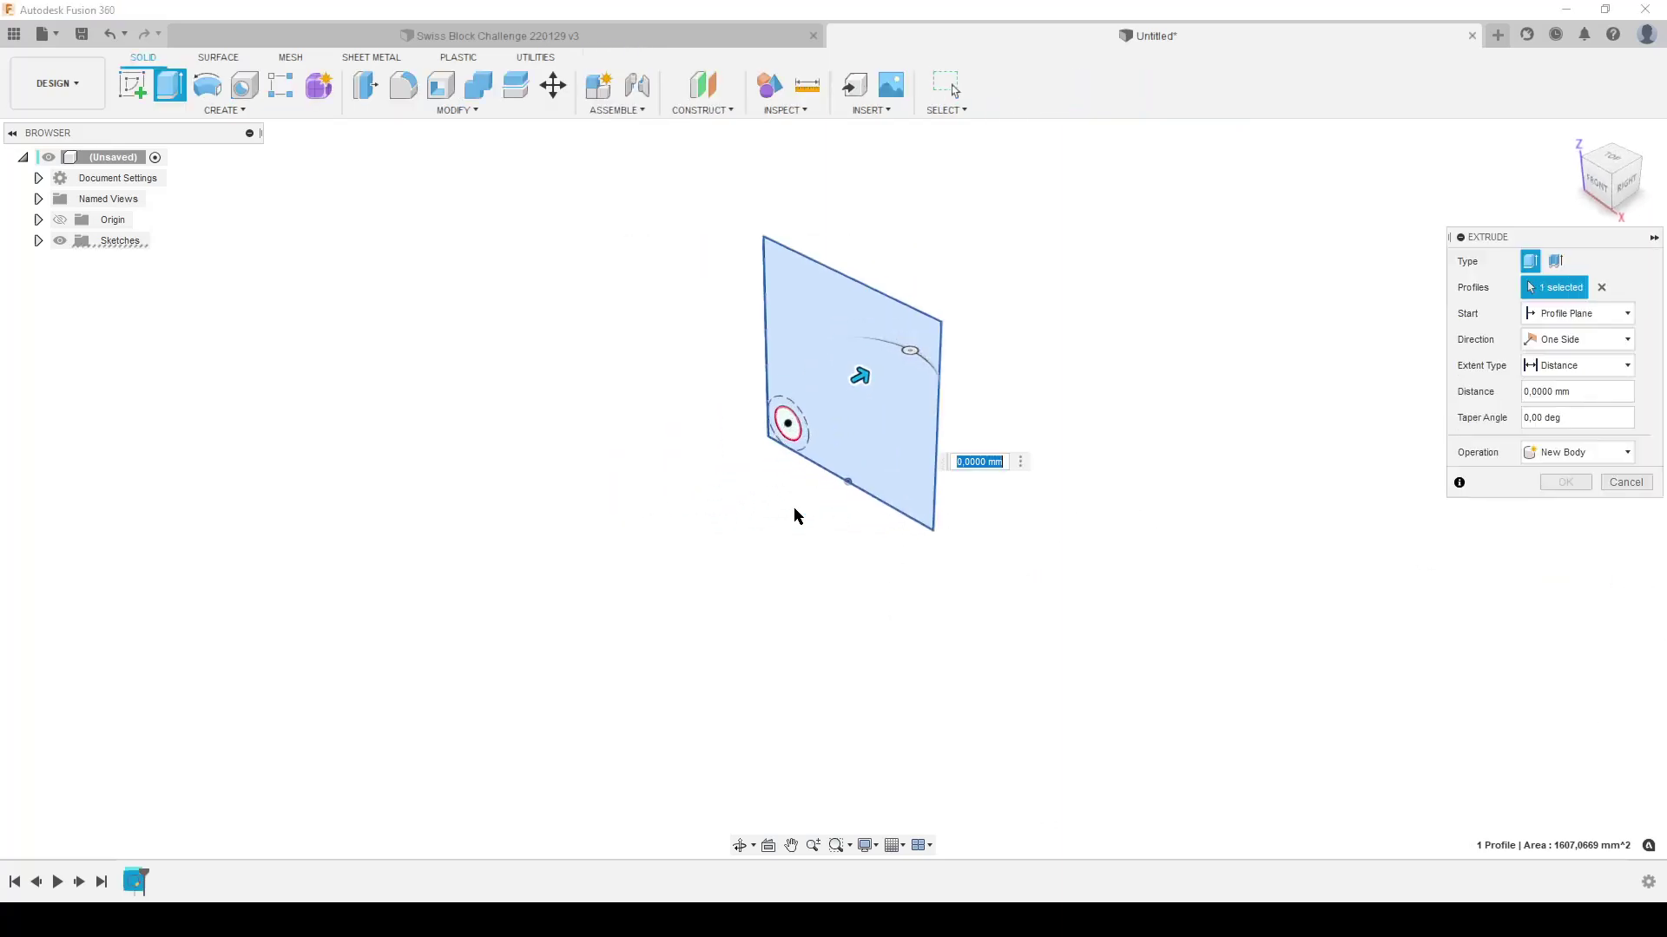
{"action": "left_click", "coordinate": [789, 420]}
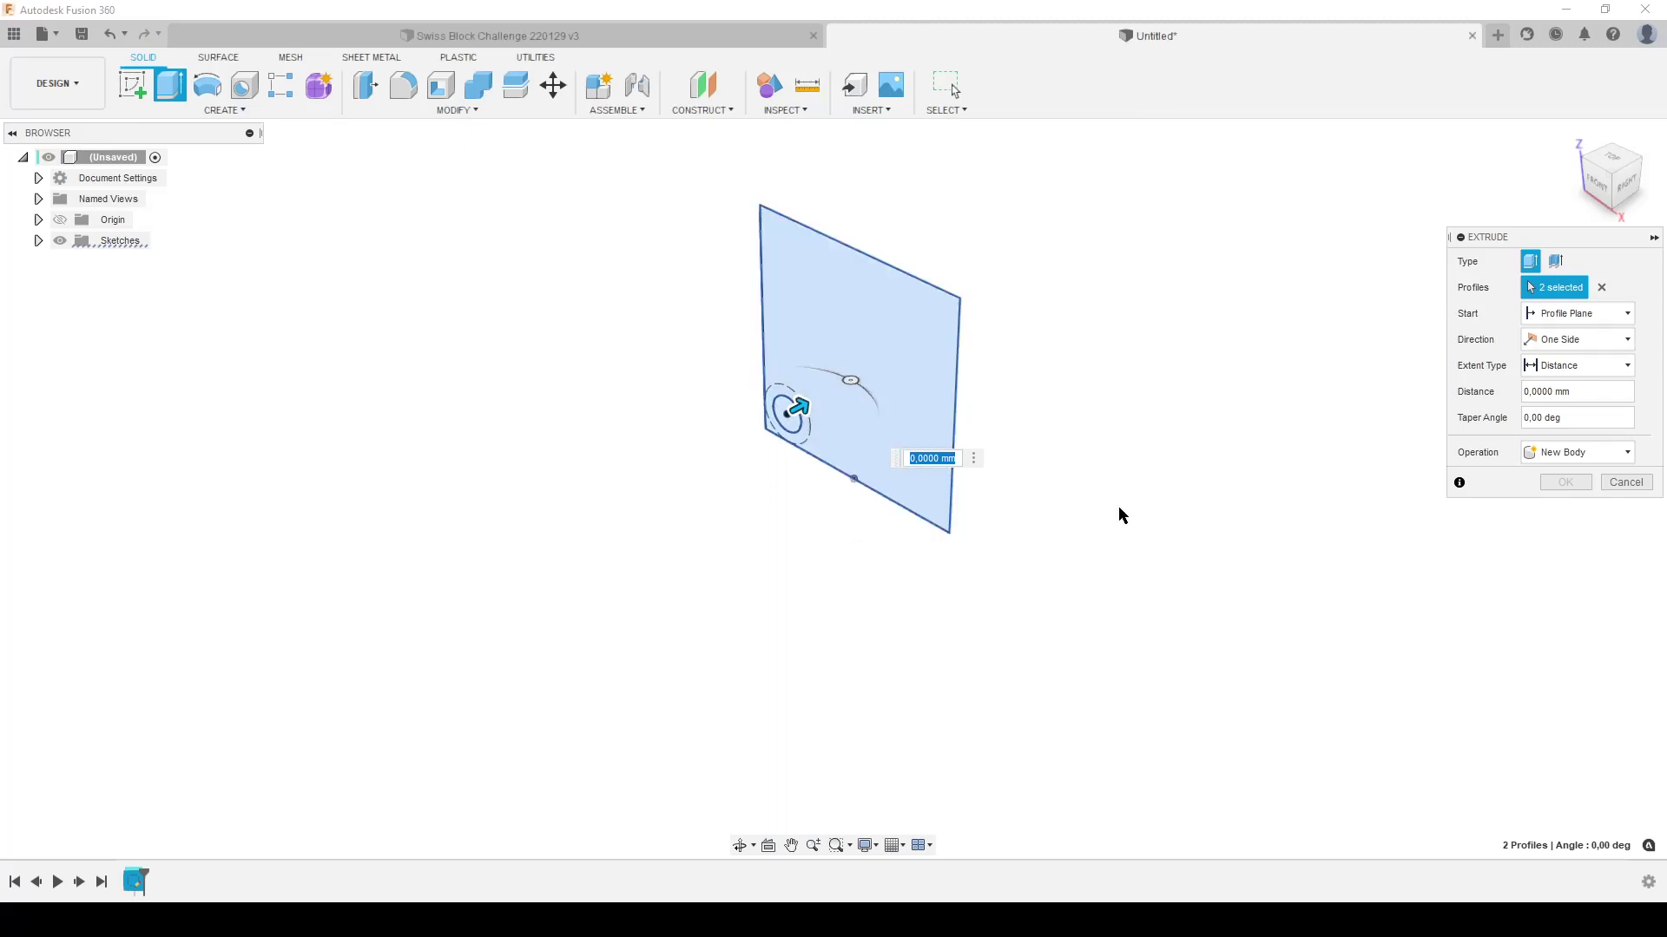
Step: Extrude the profiles symmetrically over a whole length of Side_Cube as a new cube body
{"action": "left_click", "coordinate": [1606, 339]}
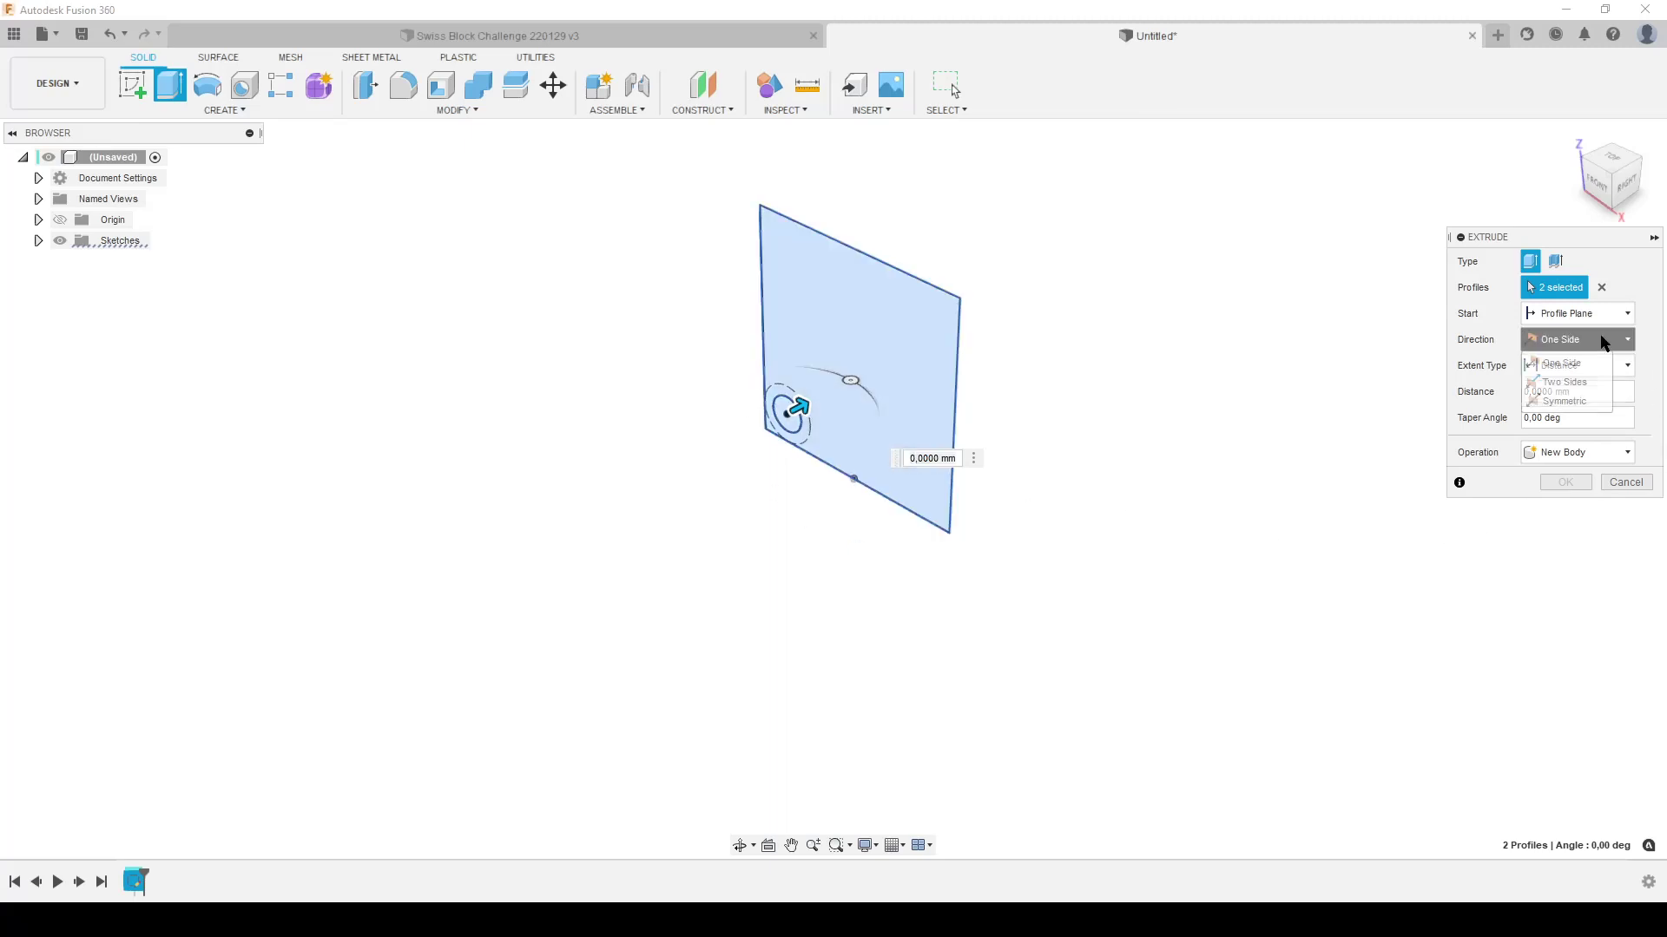
{"action": "left_click", "coordinate": [1562, 401]}
{"action": "left_click", "coordinate": [1560, 392]}
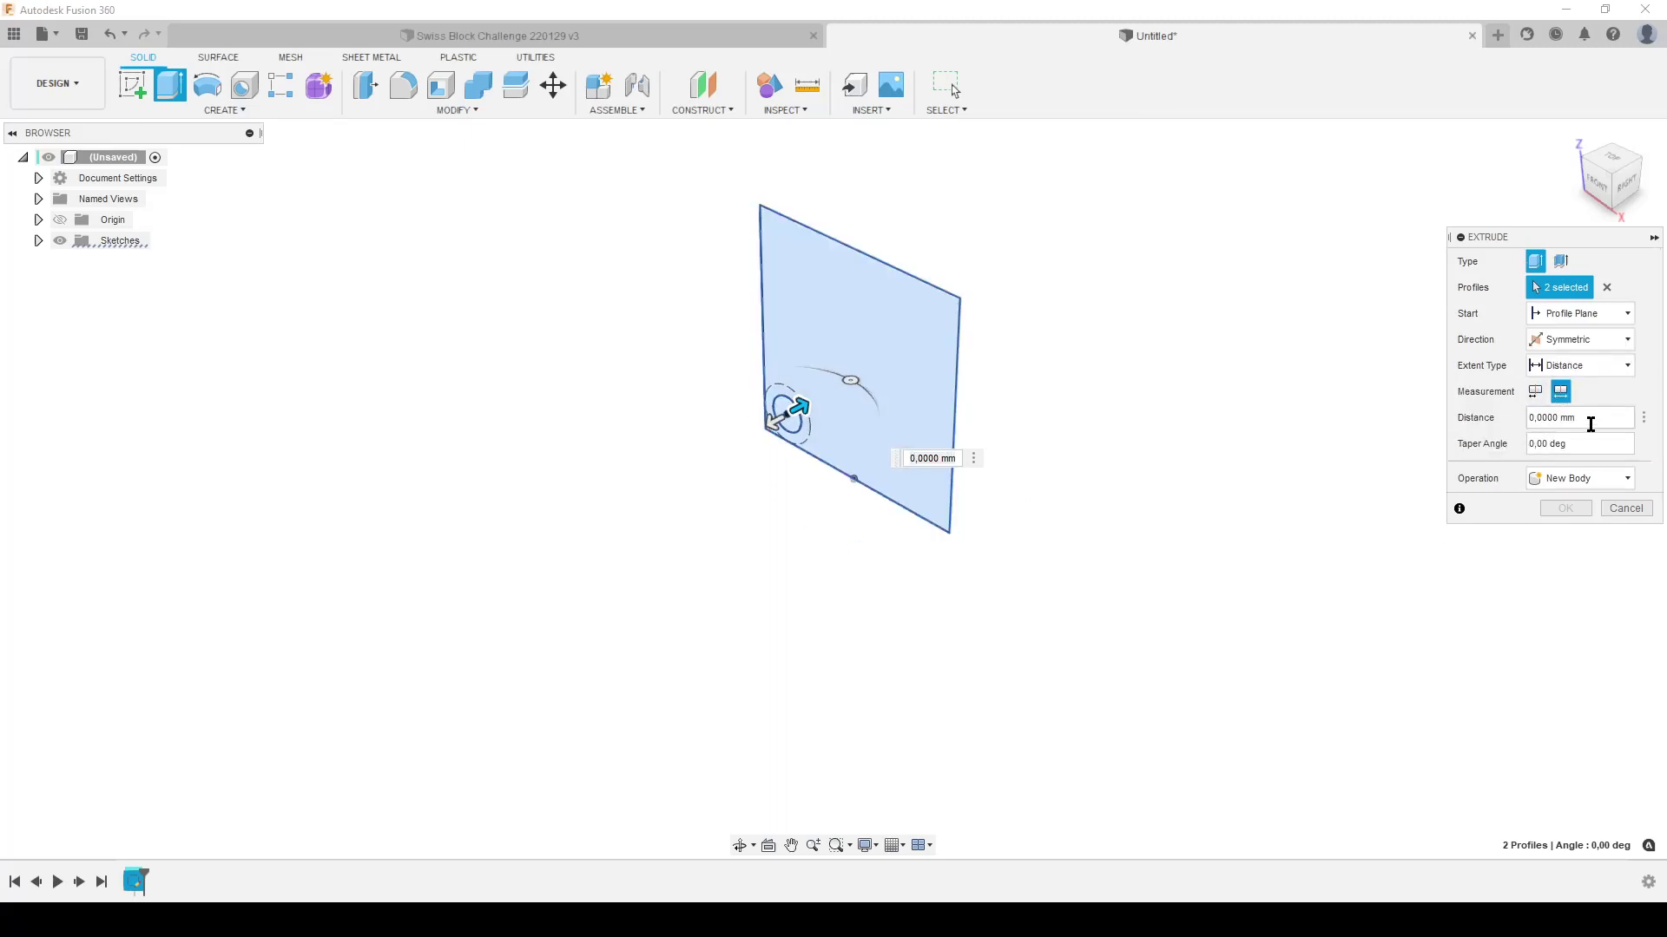
{"action": "left_click", "coordinate": [1586, 421]}
{"action": "left_click_drag", "start_coordinate": [1586, 421], "coordinate": [1490, 427]}
{"action": "type", "text": "s"}
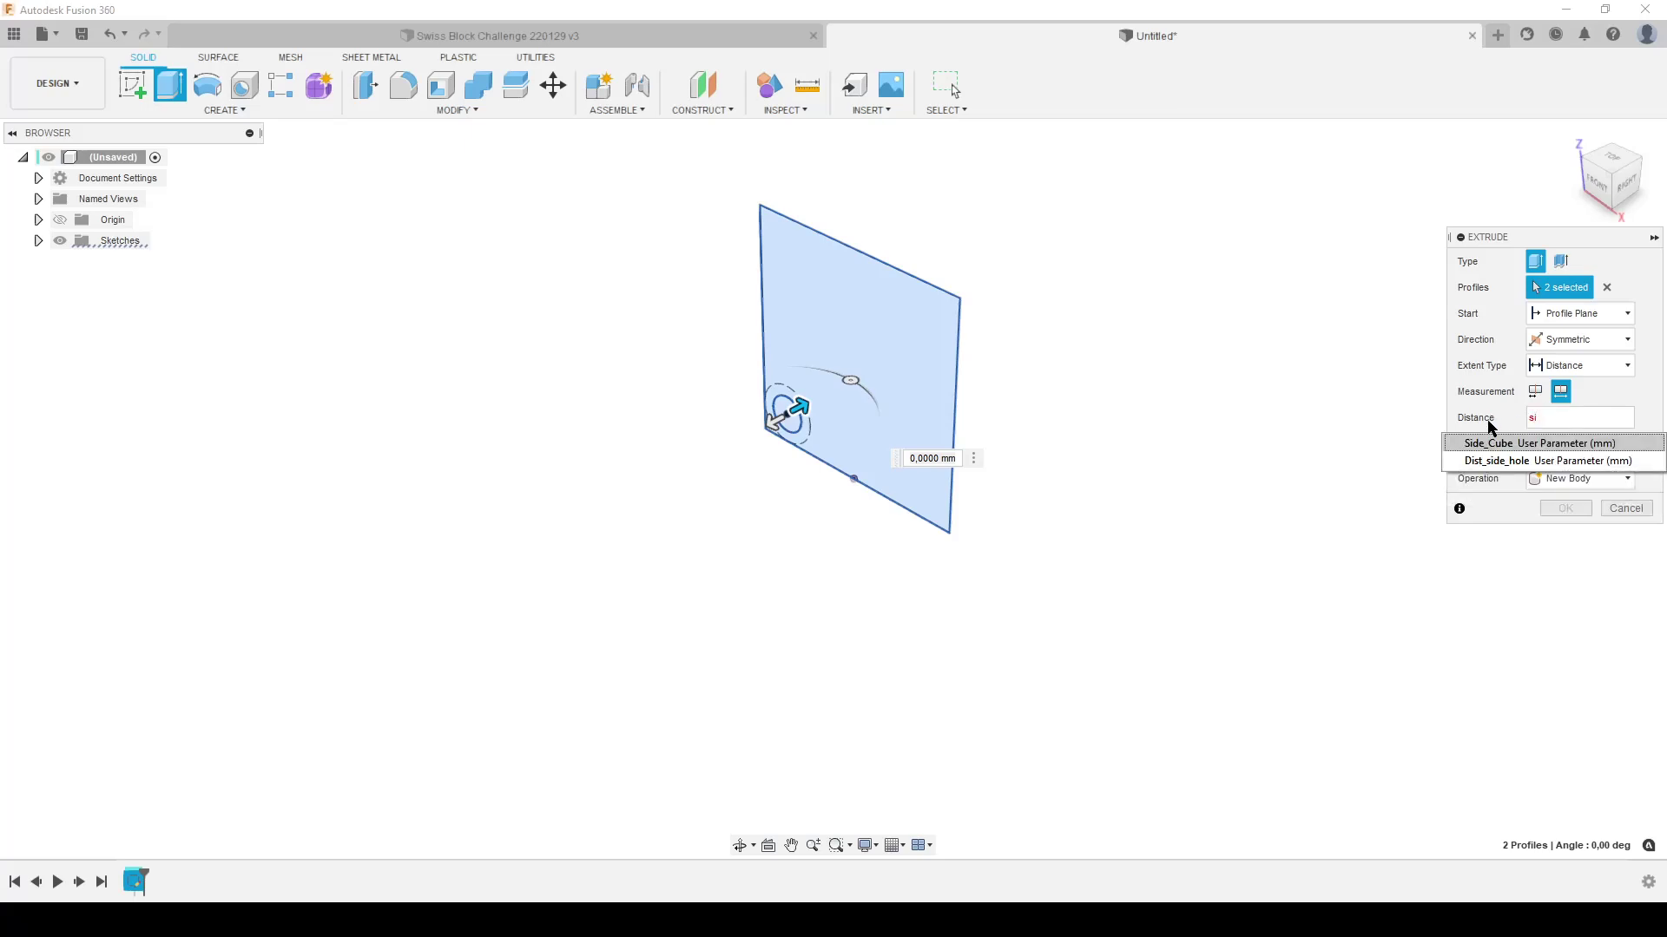
{"action": "type", "text": "i"}
{"action": "key", "text": "Return"}
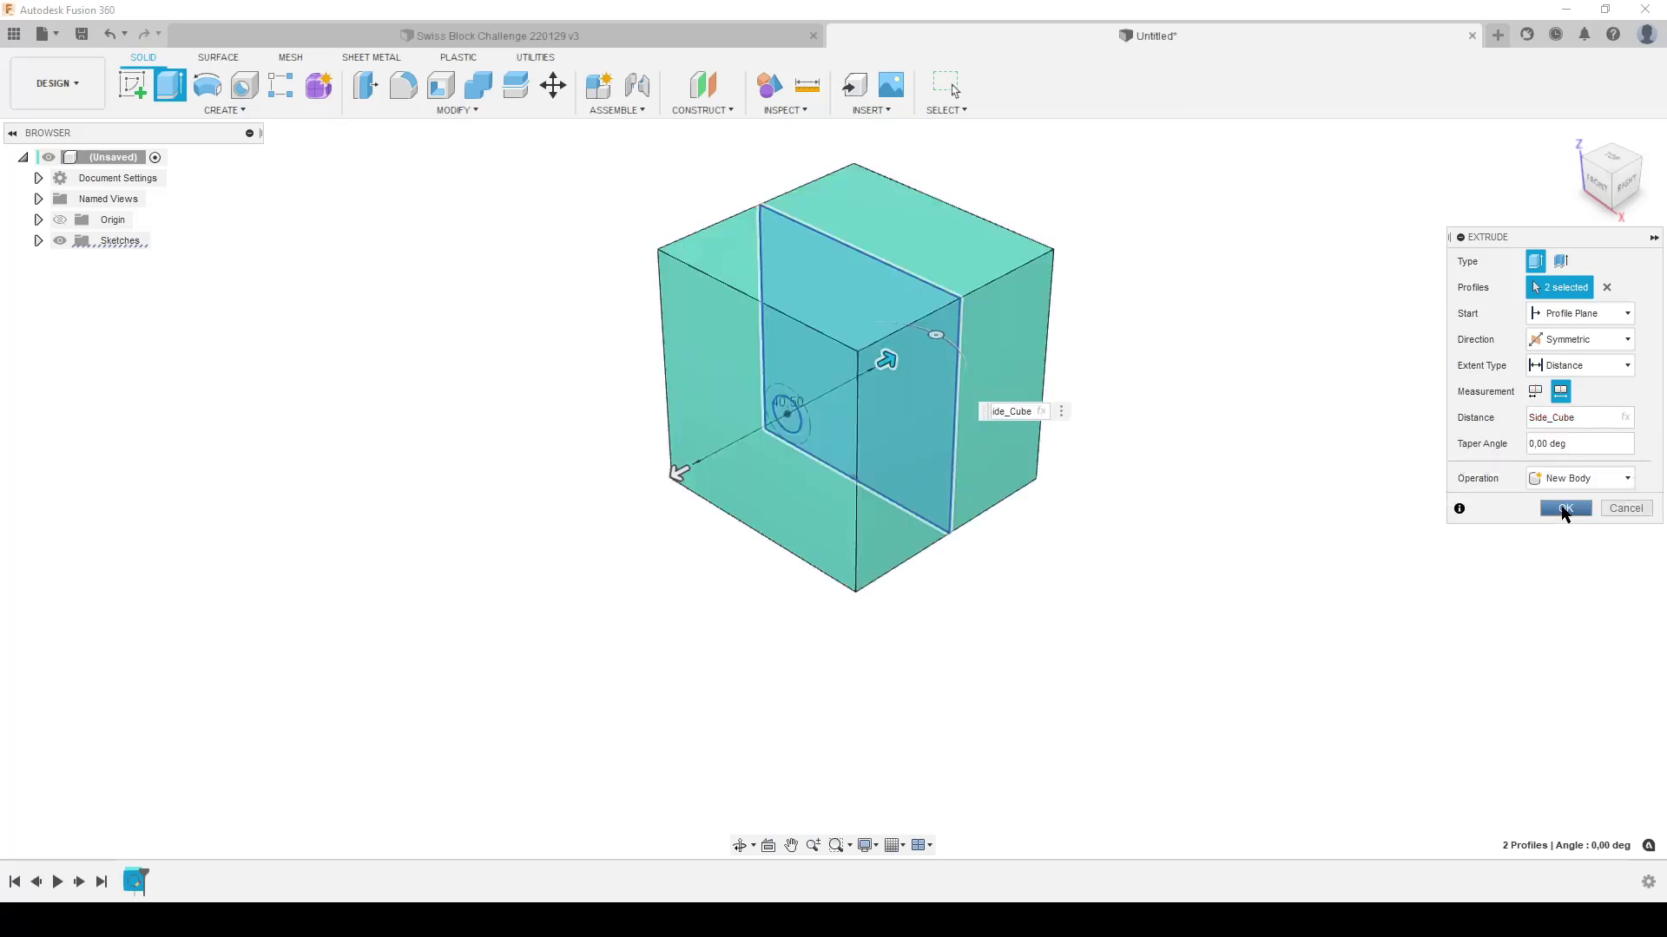
{"action": "left_click", "coordinate": [1566, 509]}
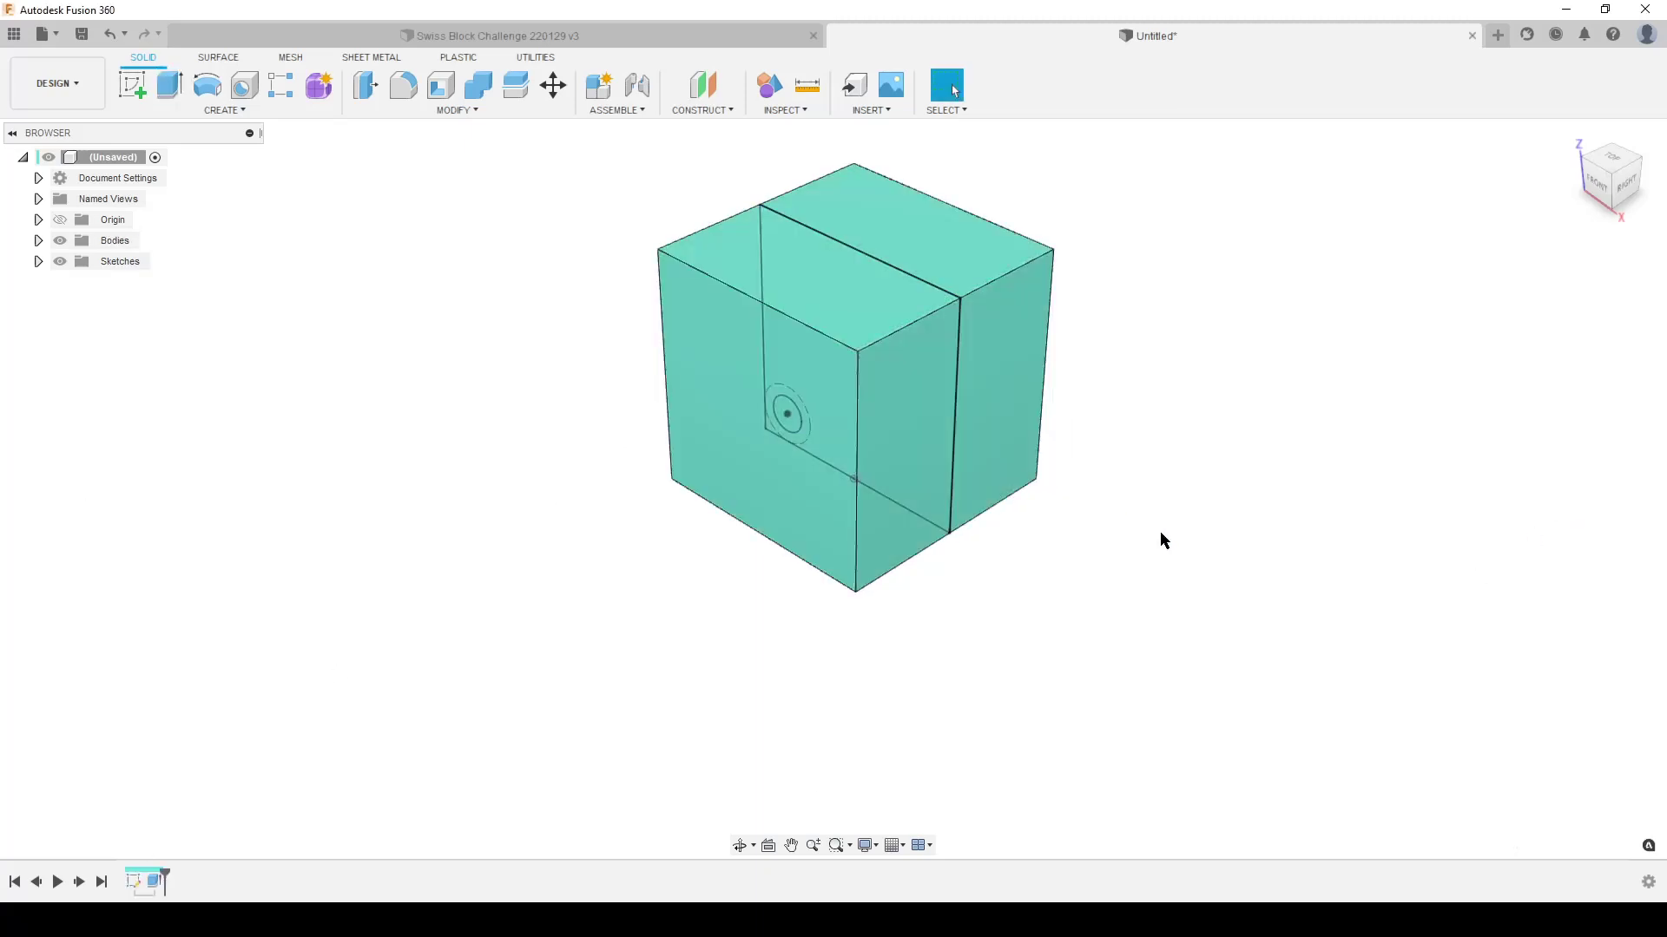
{"action": "middle_click_drag", "start_coordinate": [1028, 451], "coordinate": [911, 551]}
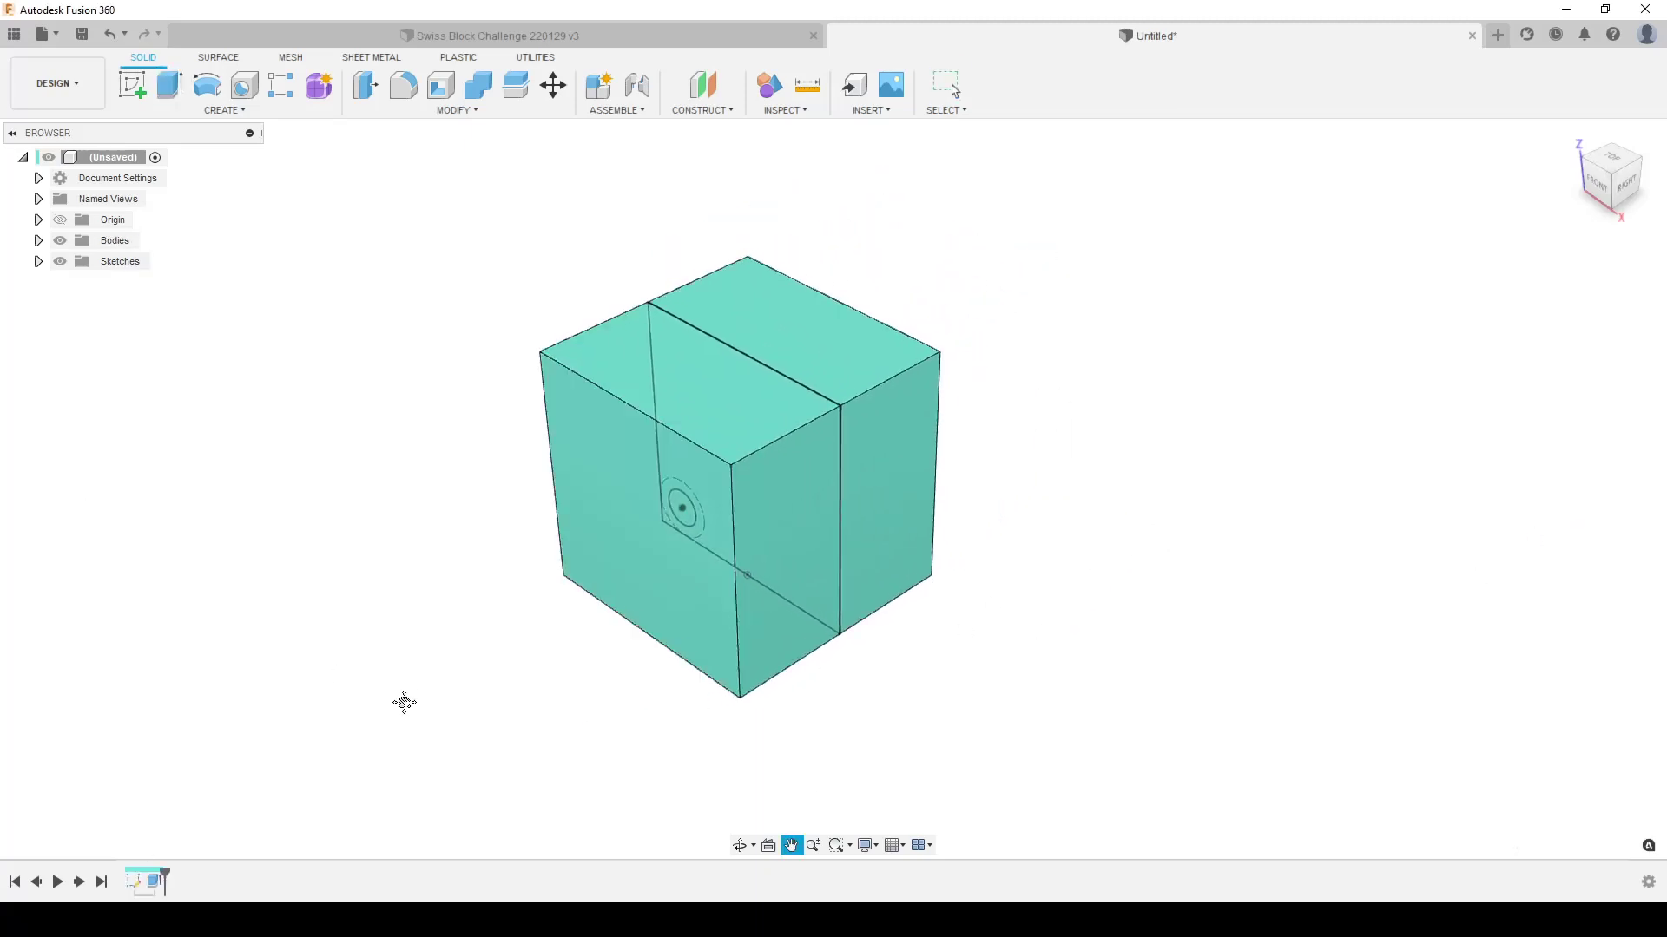
{"action": "middle_click_drag", "start_coordinate": [414, 695], "coordinate": [464, 641]}
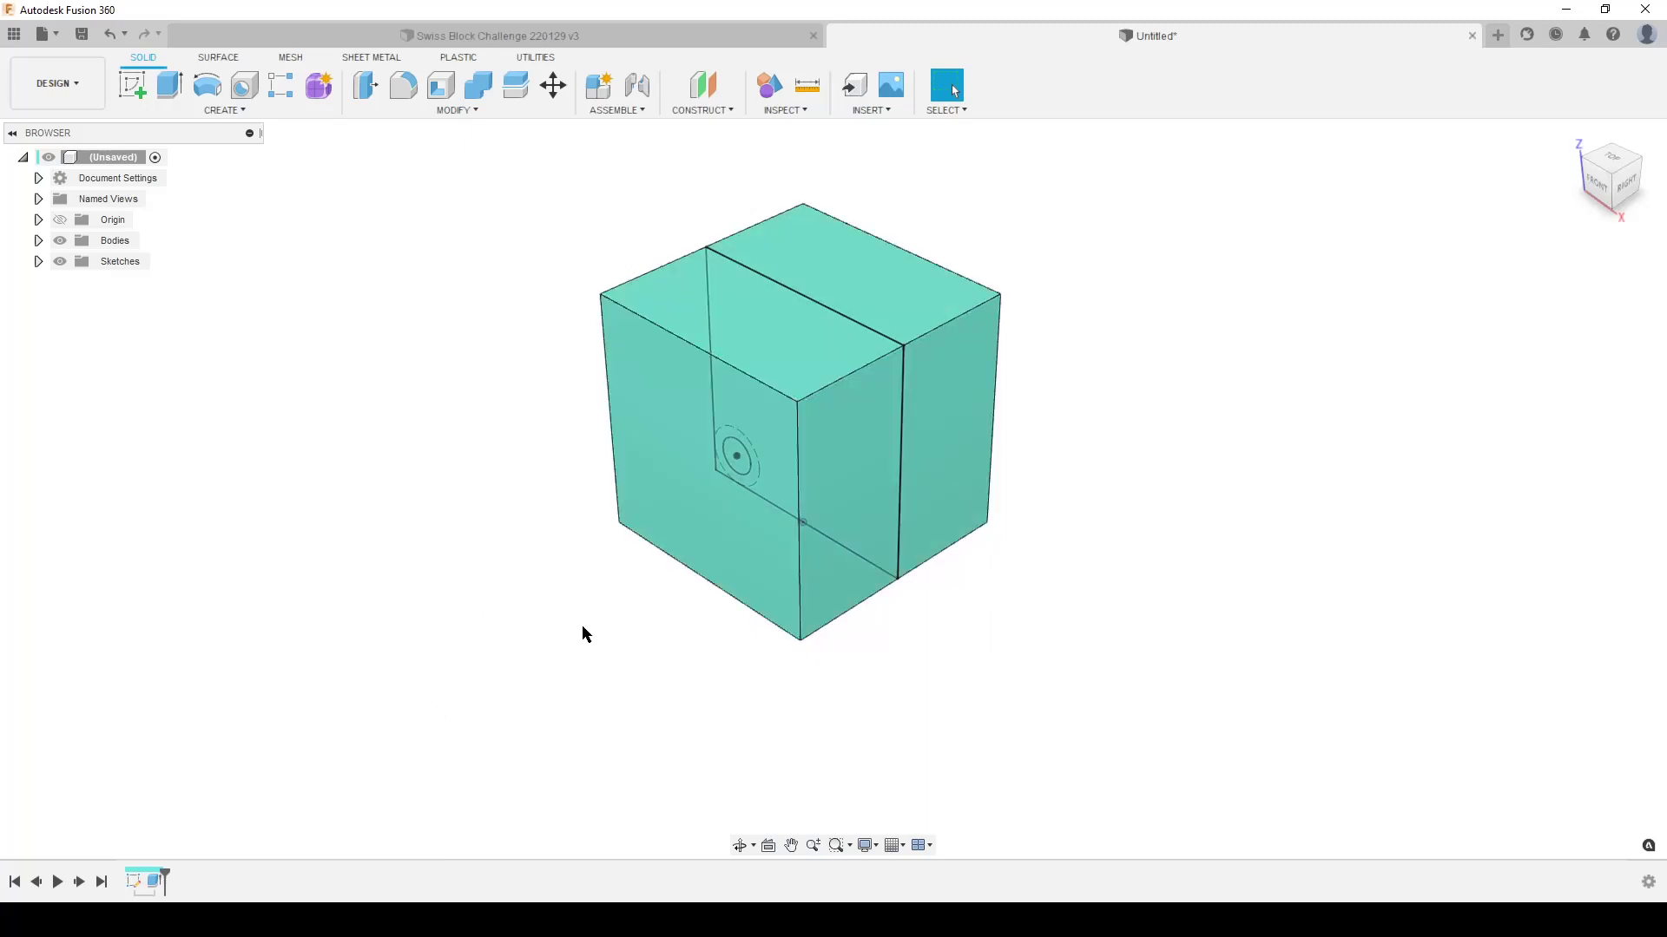
Step: Cut the small circle profile symmetrically through the cube with distance Side_Cube
{"action": "key", "text": "e"}
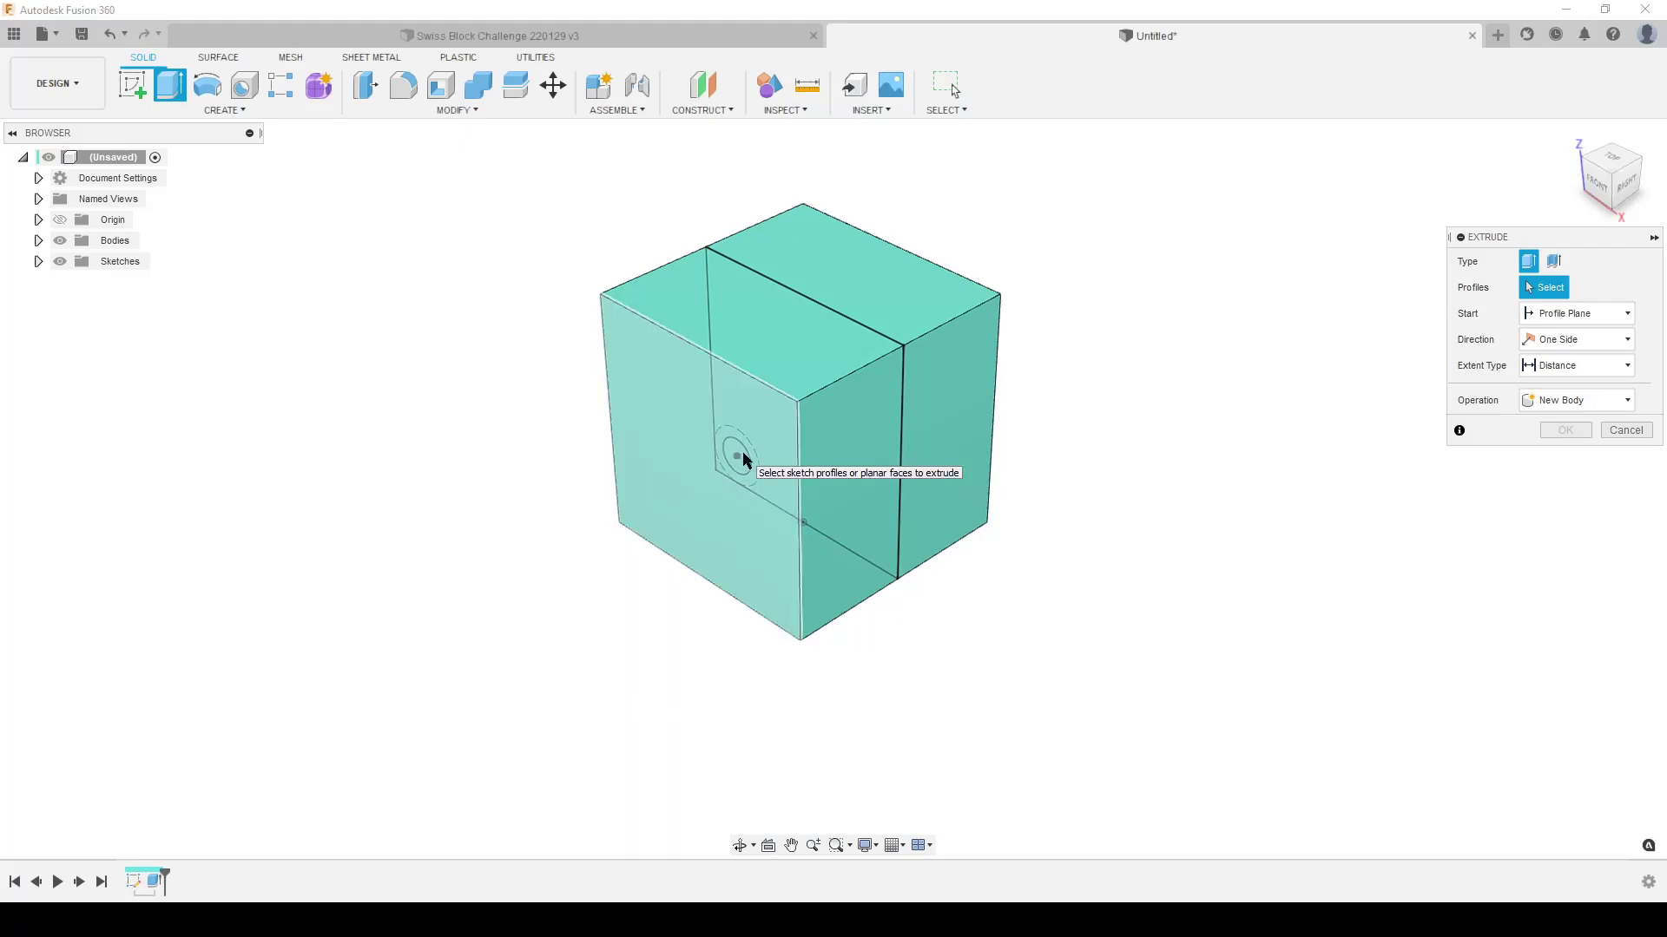
{"action": "left_click_drag", "start_coordinate": [738, 459], "coordinate": [755, 516]}
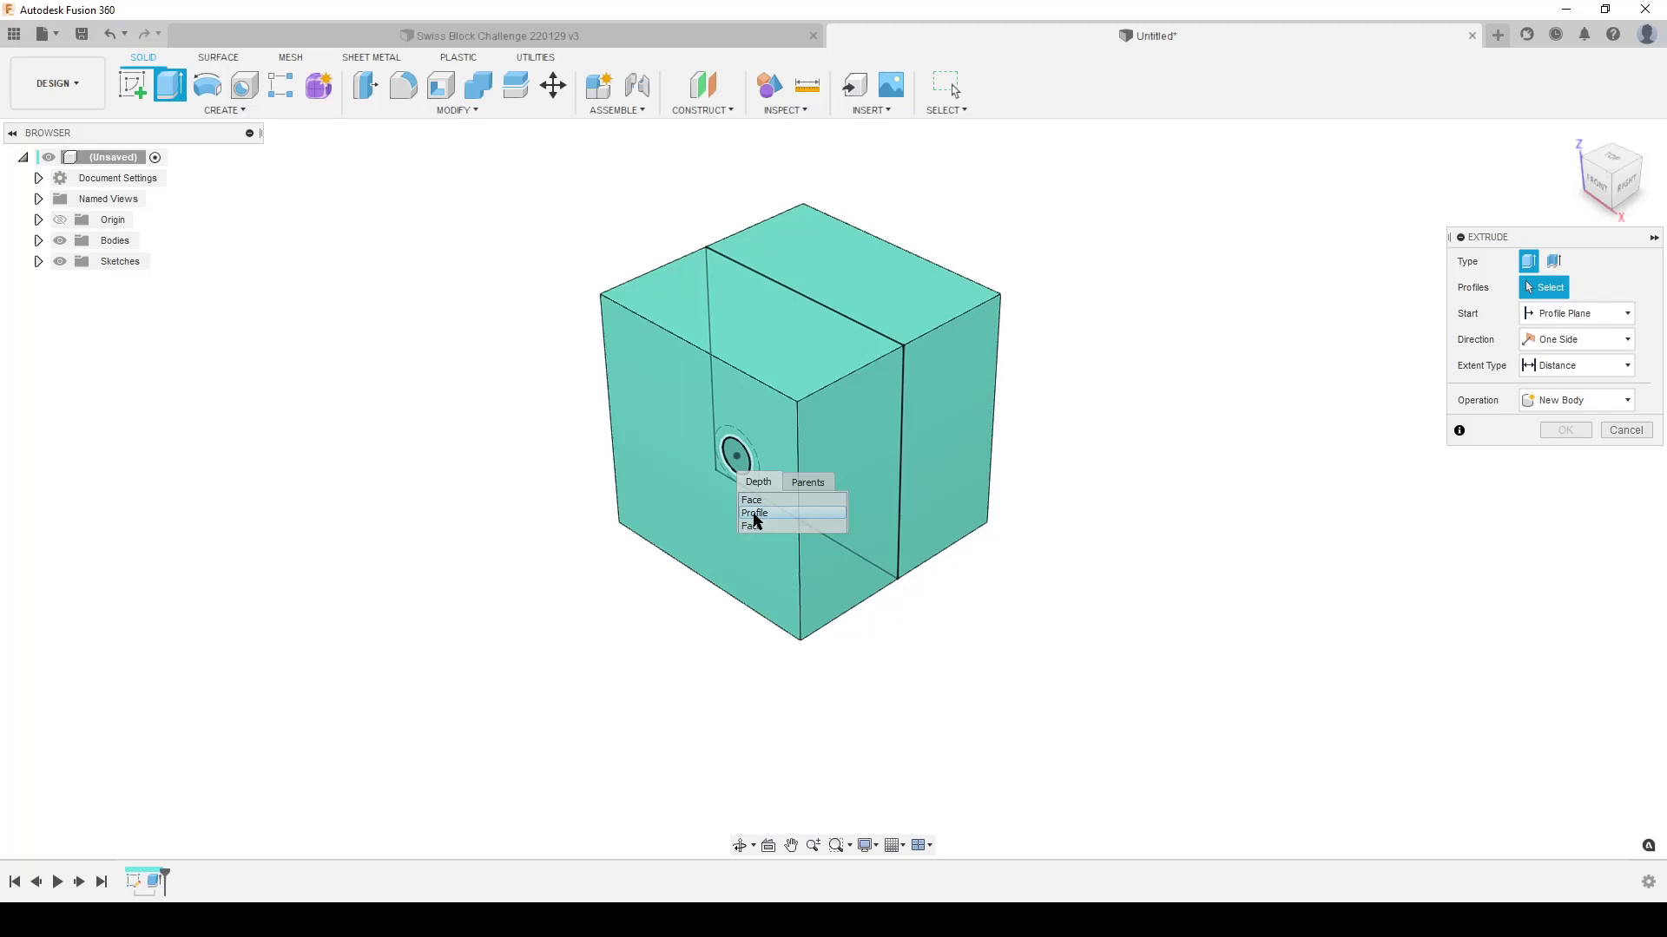
{"action": "left_click_drag", "start_coordinate": [754, 519], "coordinate": [755, 514]}
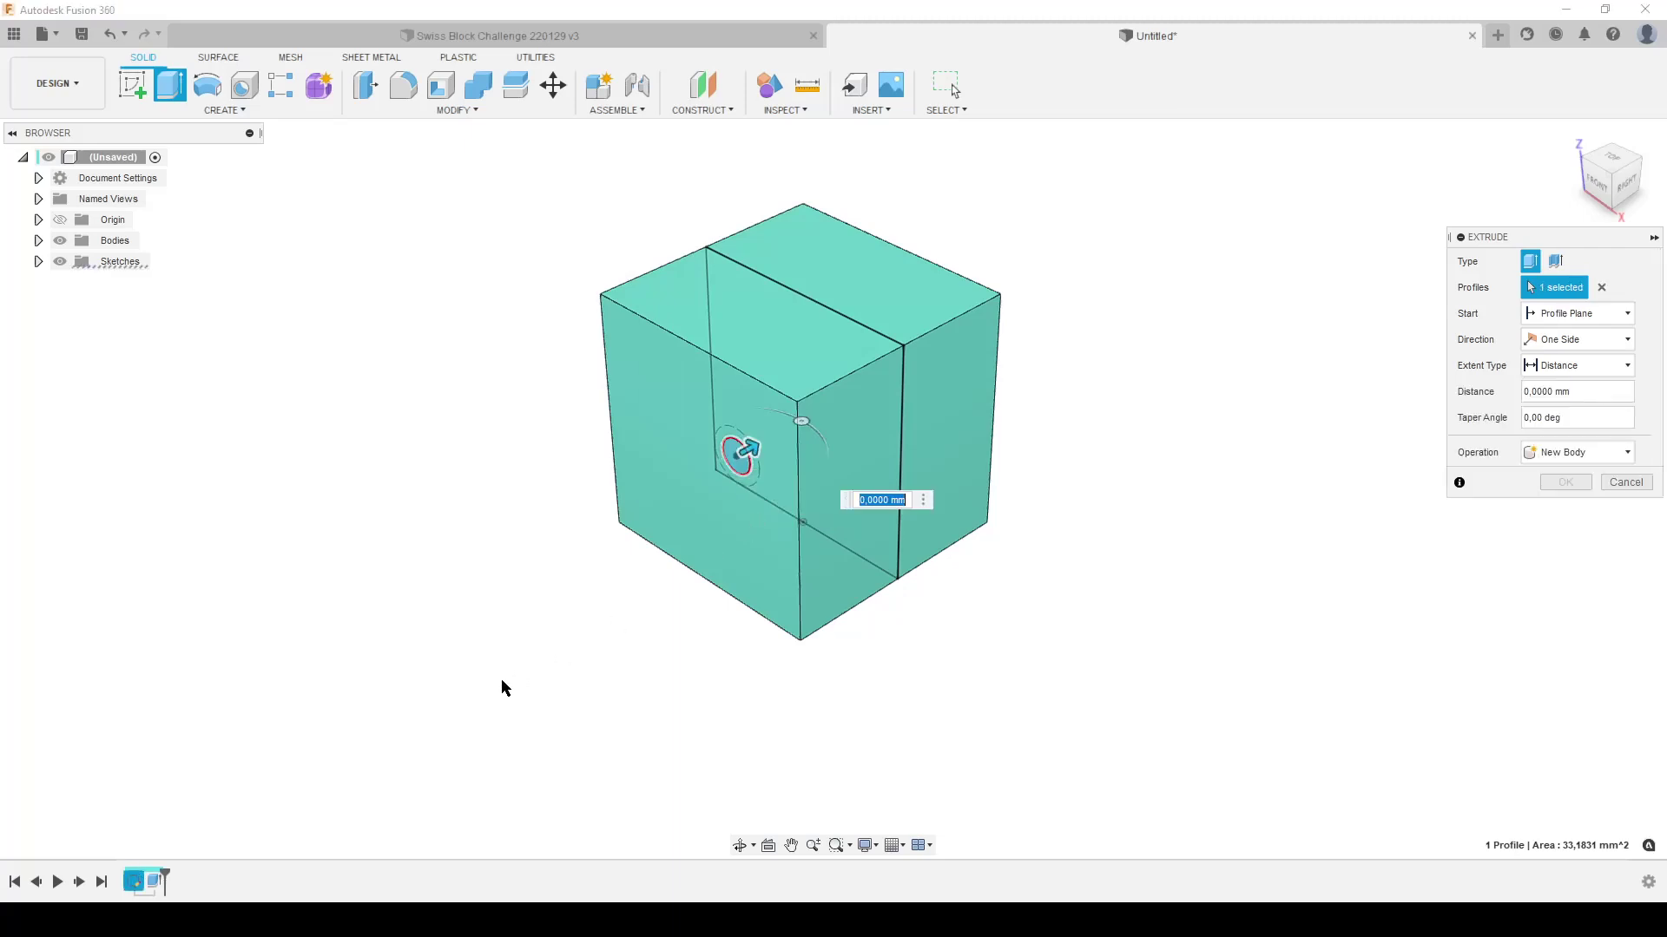
{"action": "left_click", "coordinate": [1606, 339]}
{"action": "left_click", "coordinate": [1575, 400]}
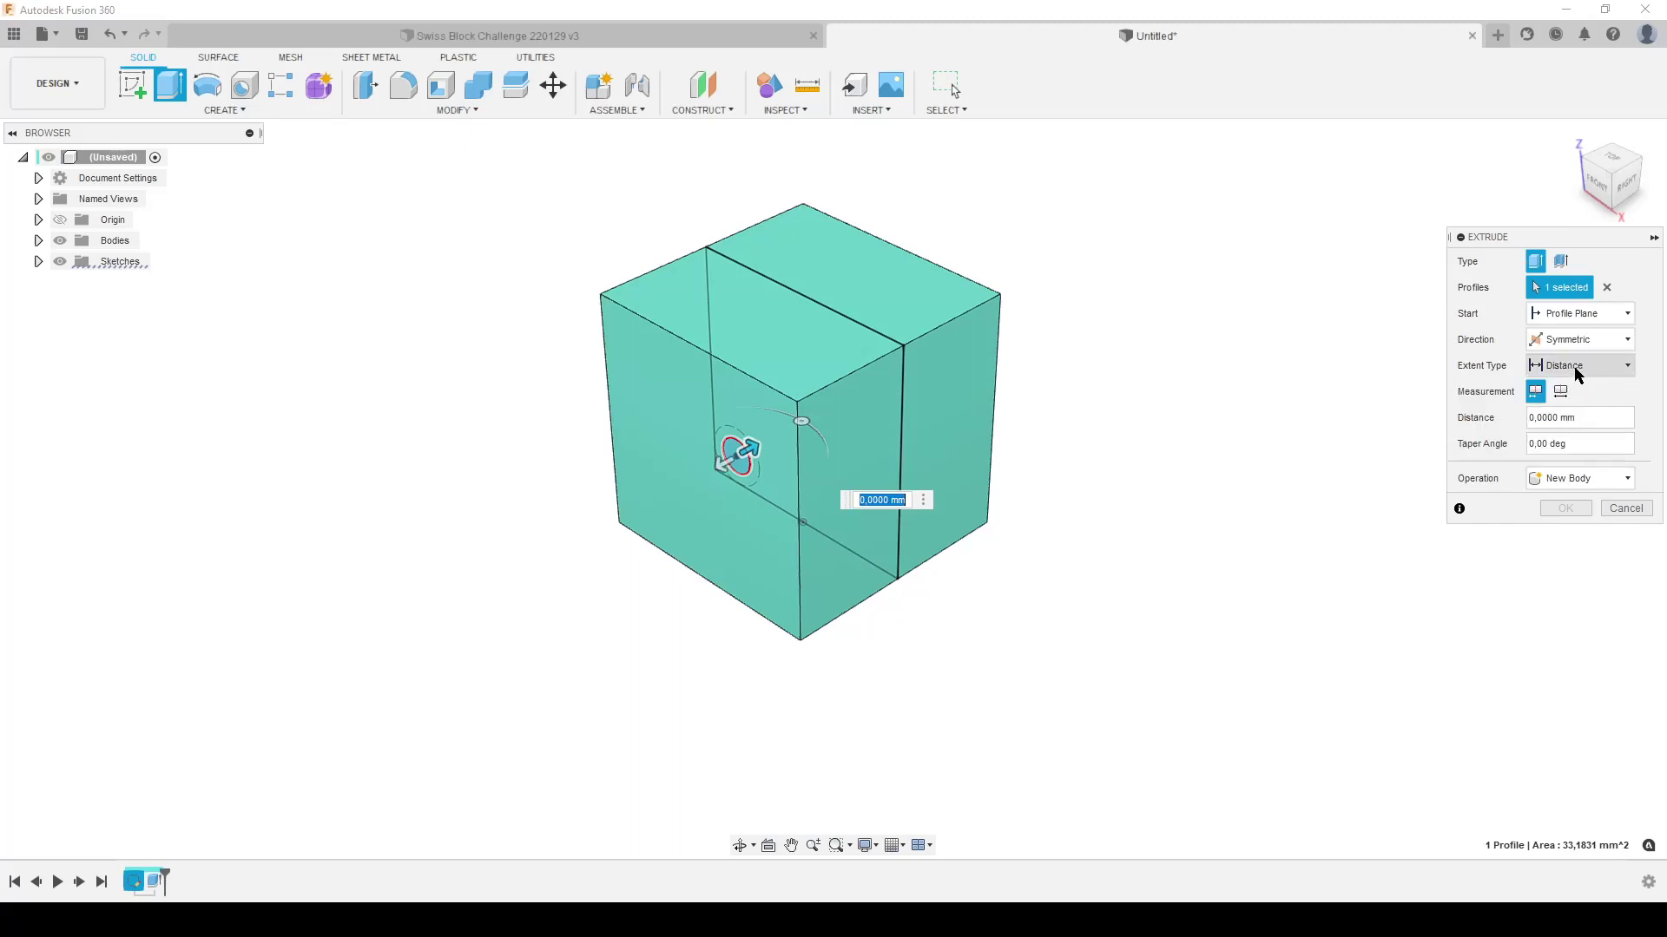
{"action": "left_click", "coordinate": [1578, 369]}
{"action": "left_click", "coordinate": [1569, 392]}
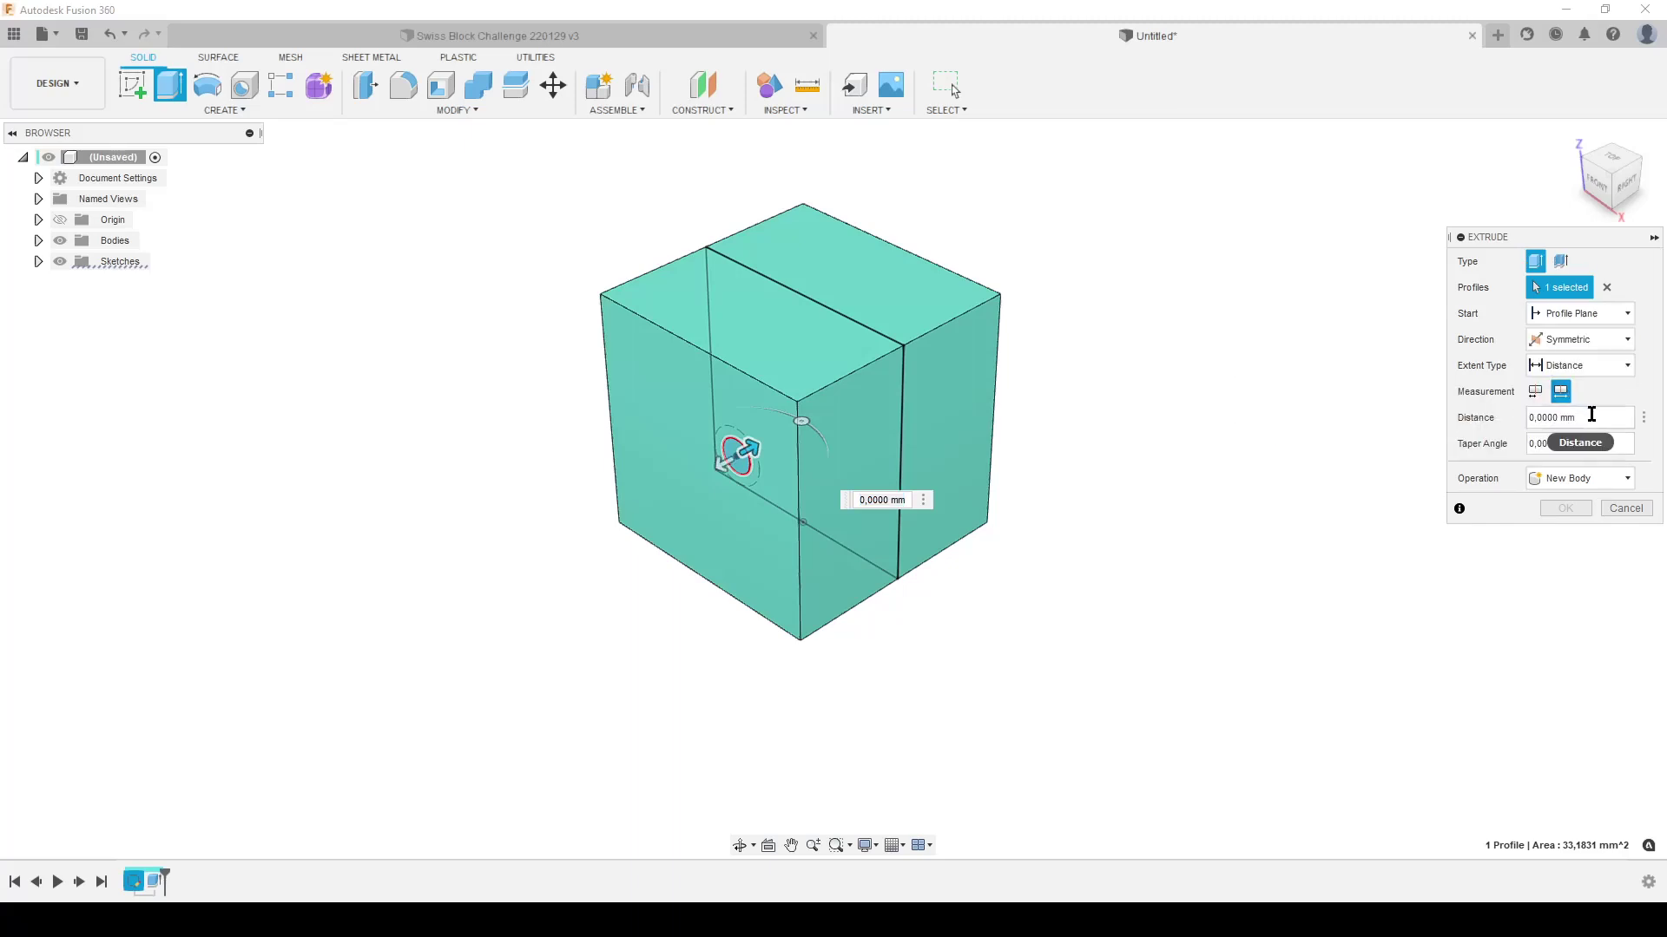
{"action": "left_click", "coordinate": [1562, 418]}
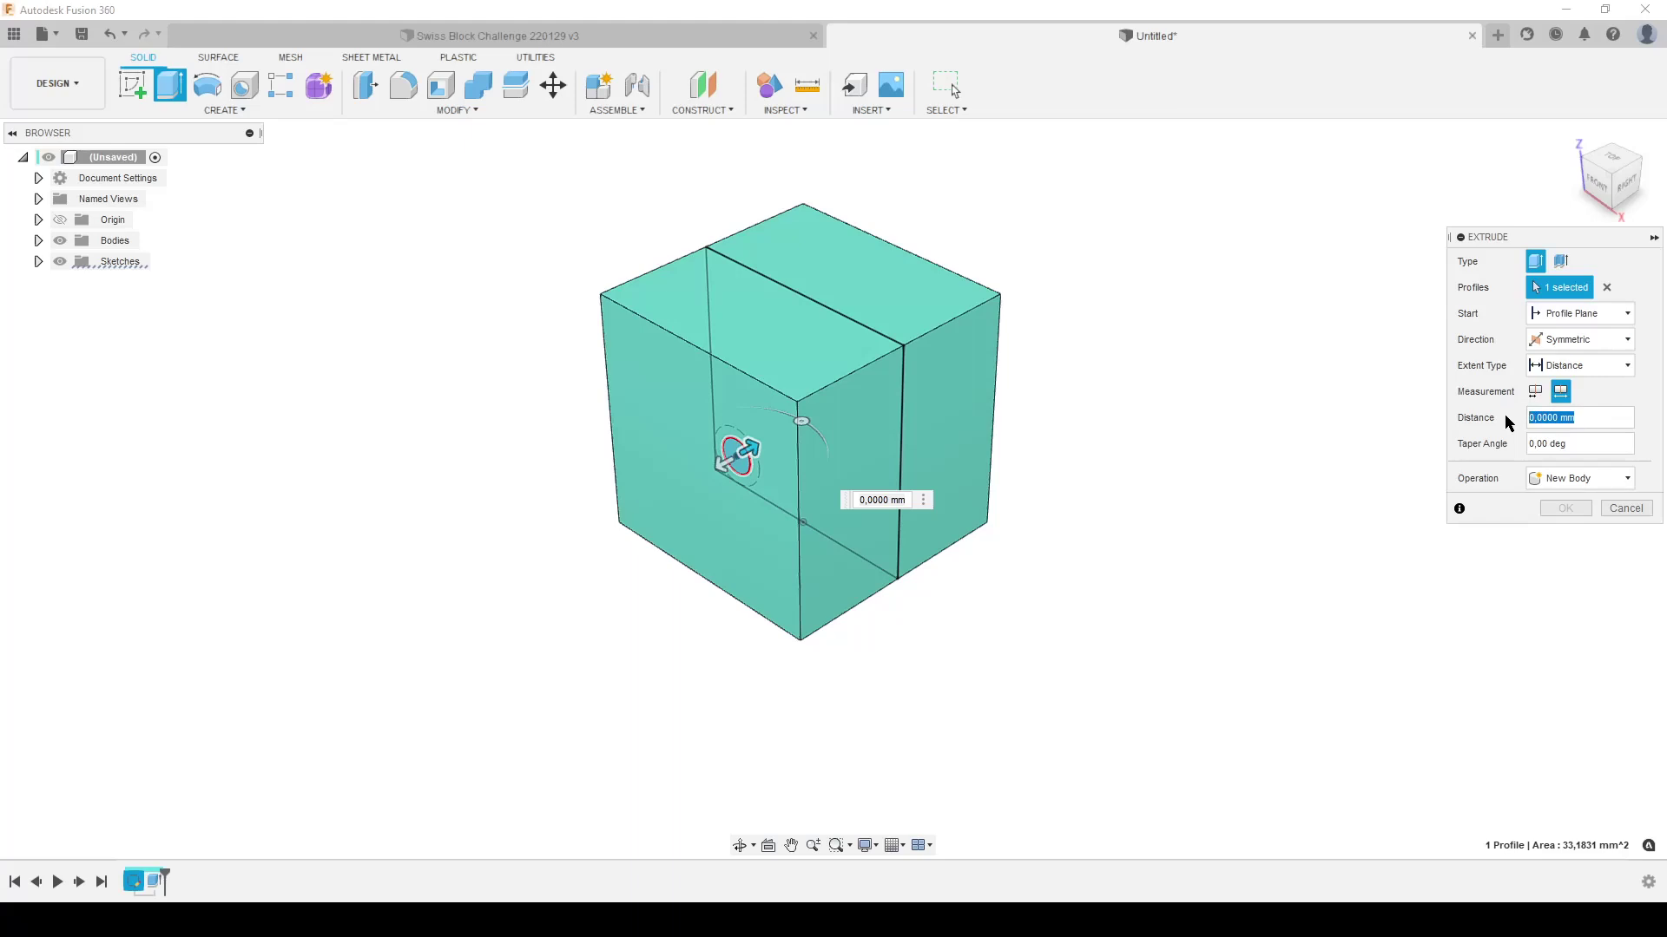
{"action": "type", "text": "si"}
{"action": "key", "text": "Return"}
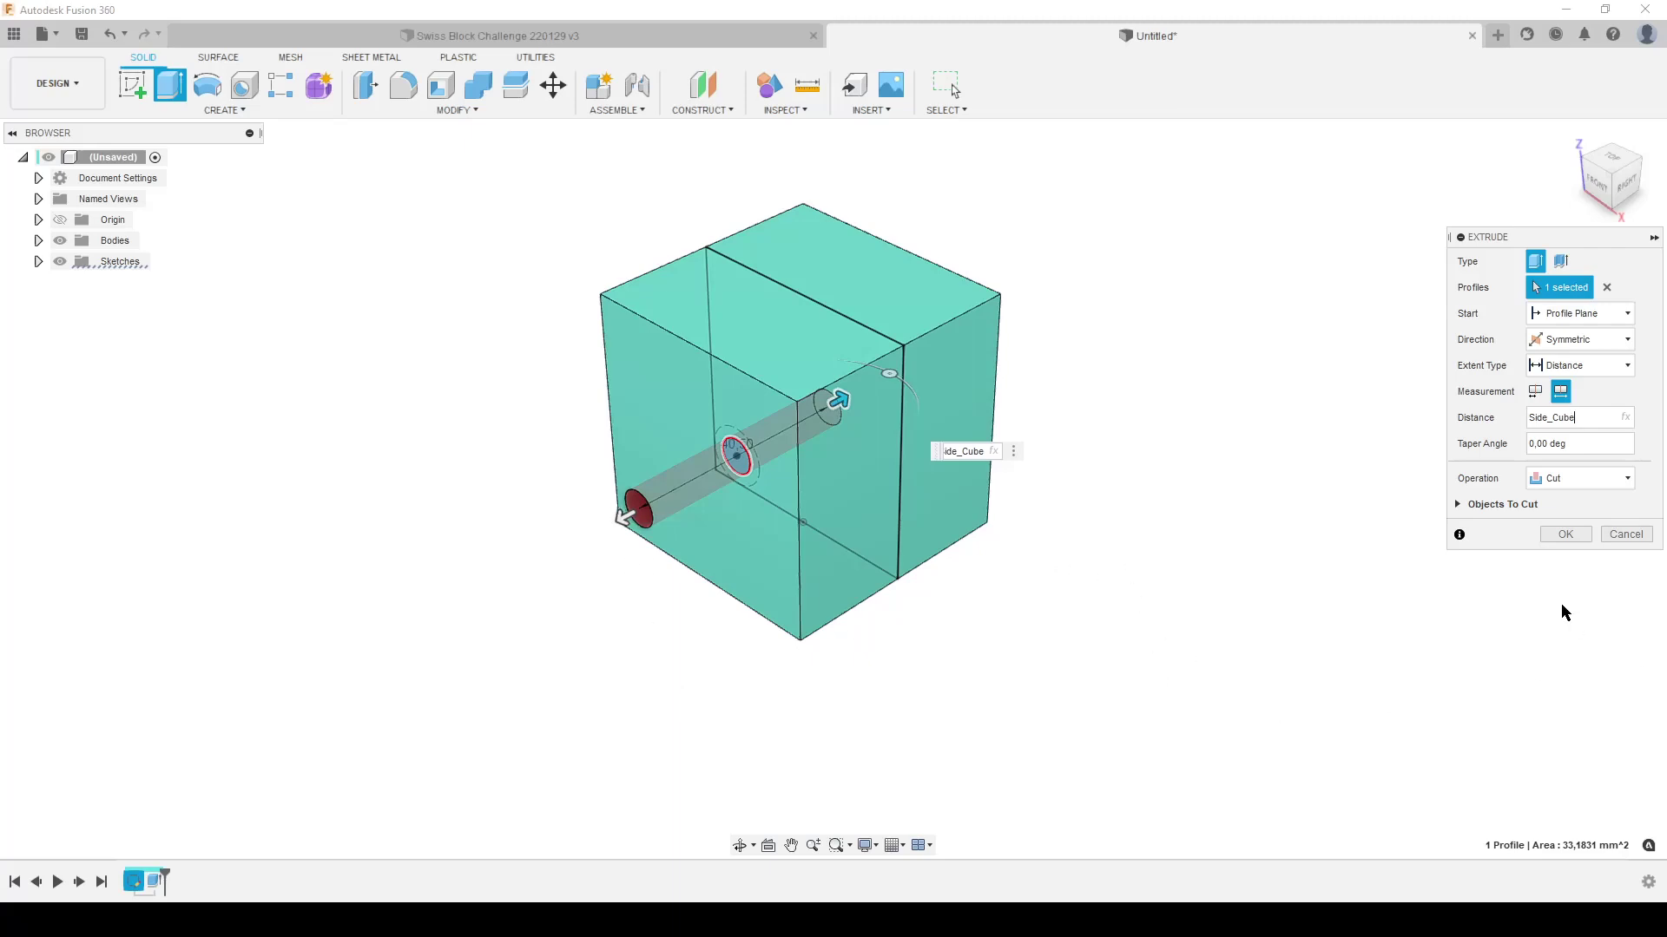
{"action": "left_click", "coordinate": [1575, 534]}
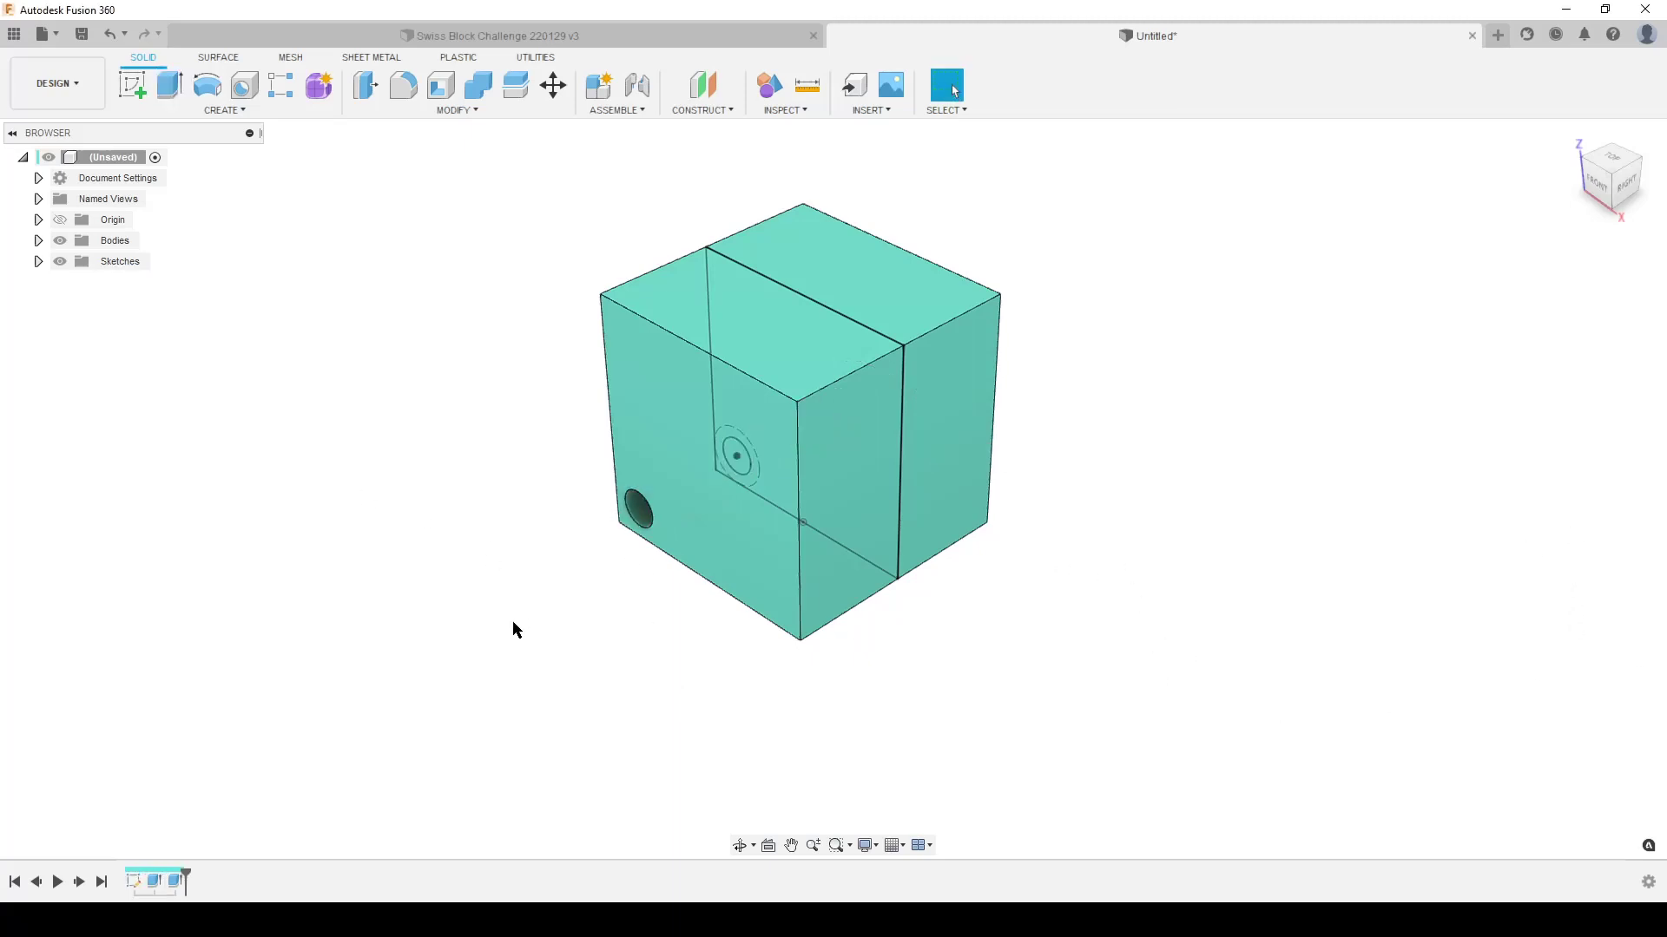
Step: Expand the browser's Sketches and Bodies lists and hide Sketch1
{"action": "middle_click_drag", "start_coordinate": [612, 619], "coordinate": [513, 550], "text": "shift"}
{"action": "left_click", "coordinate": [38, 261]}
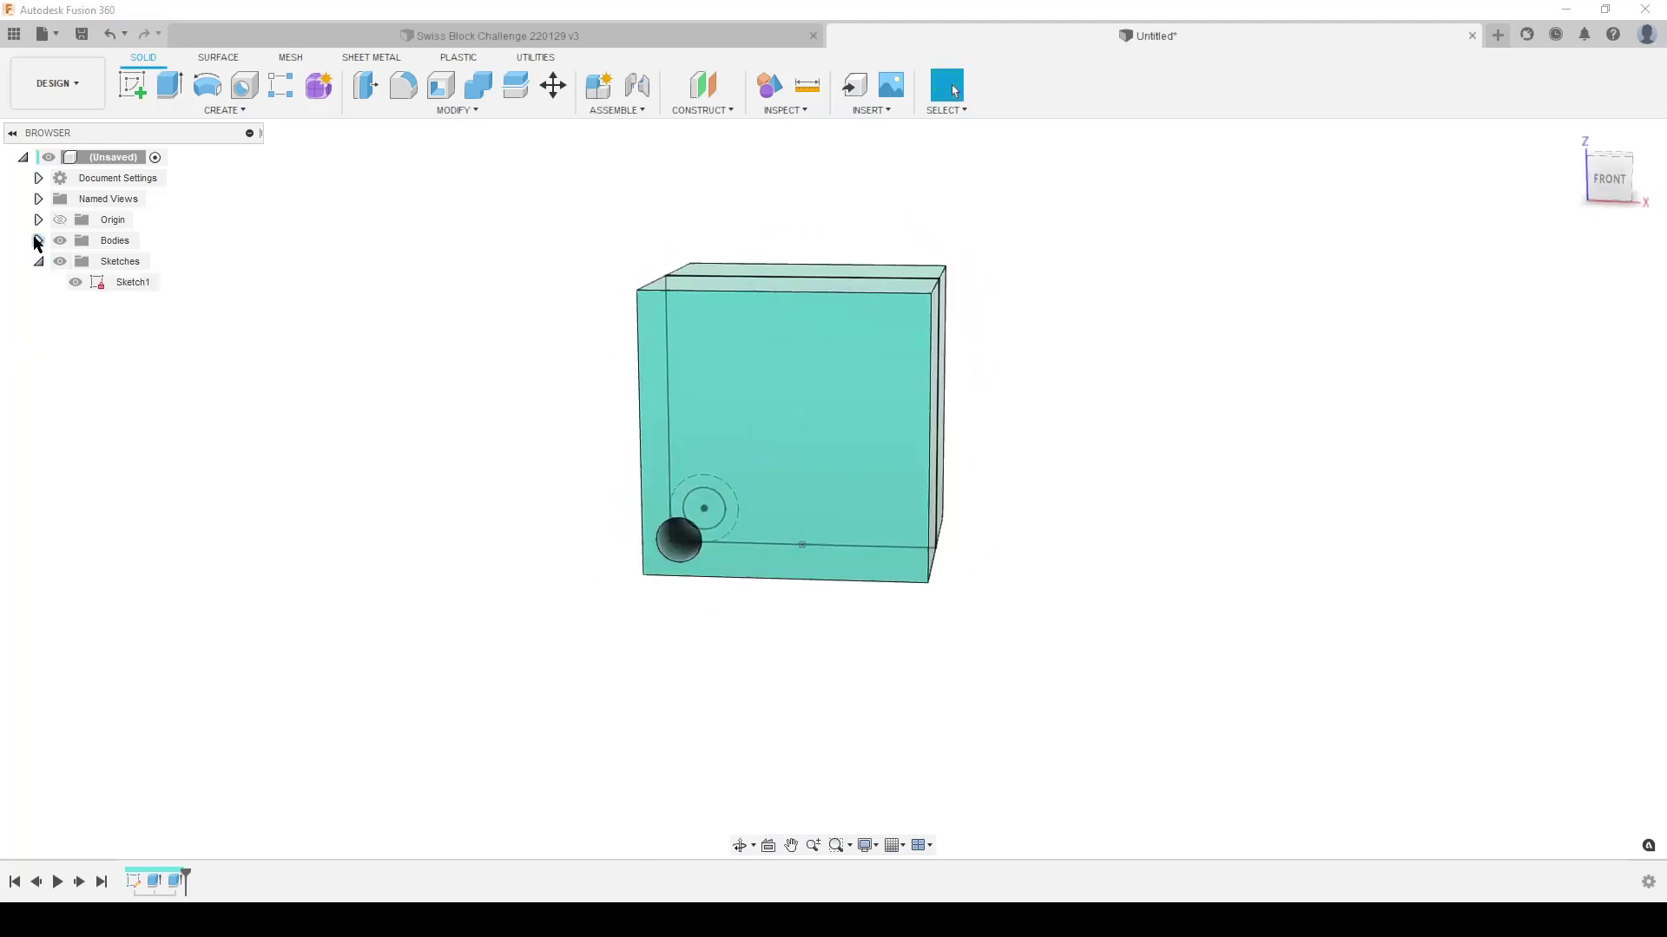
{"action": "left_click", "coordinate": [39, 242]}
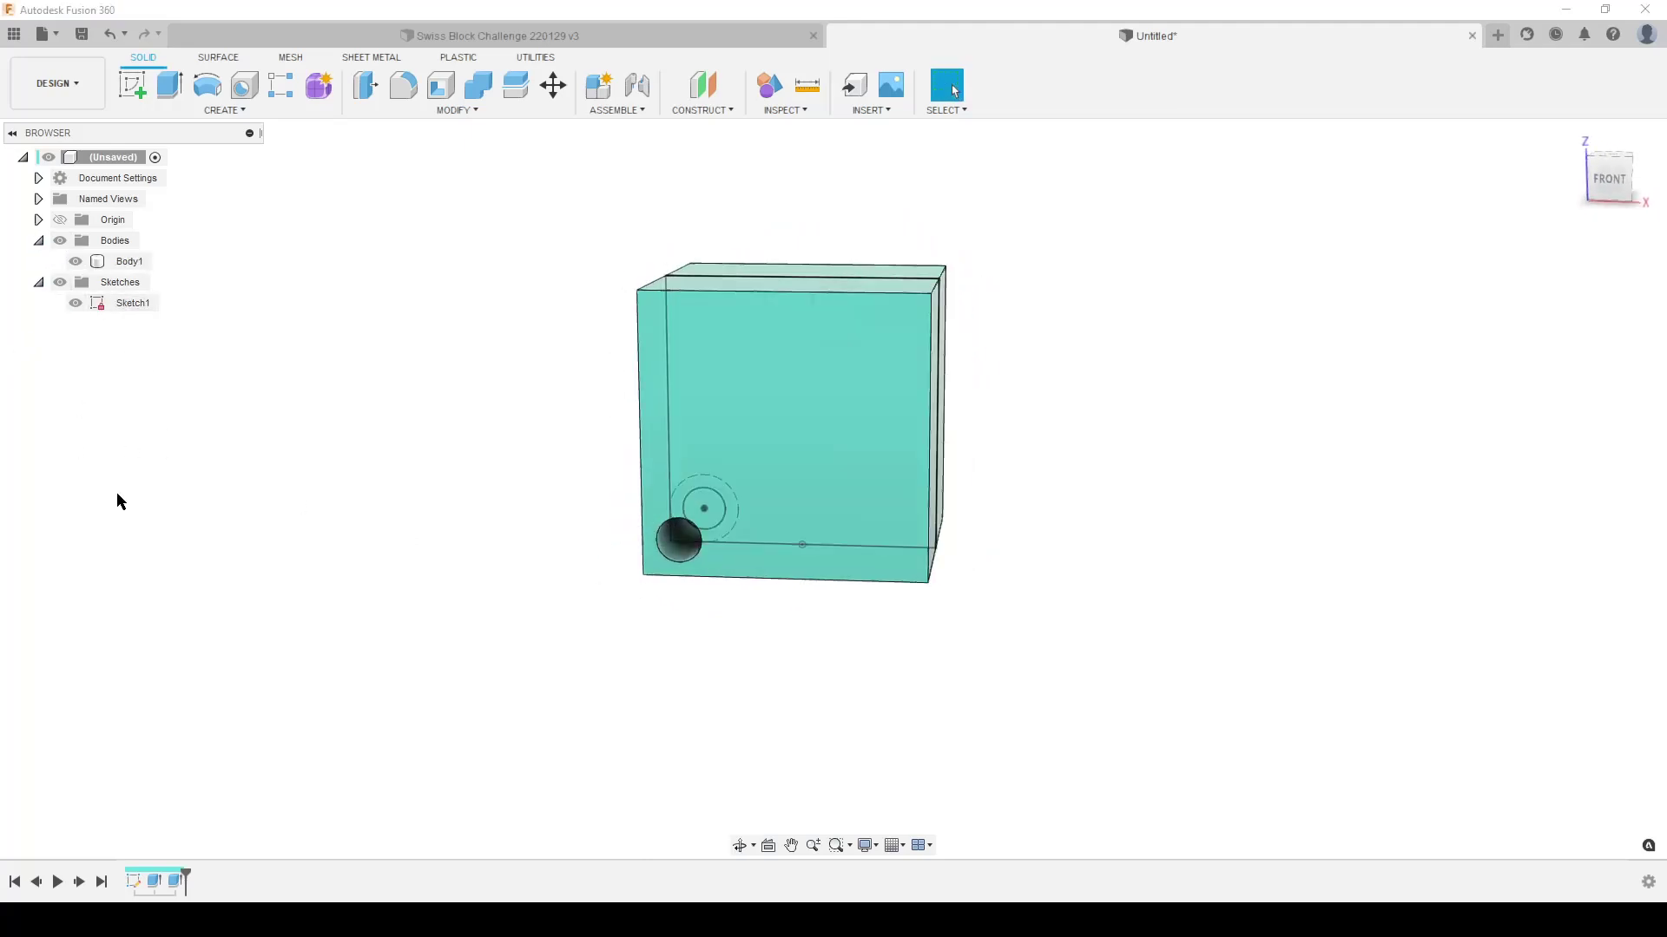
{"action": "left_click", "coordinate": [75, 303]}
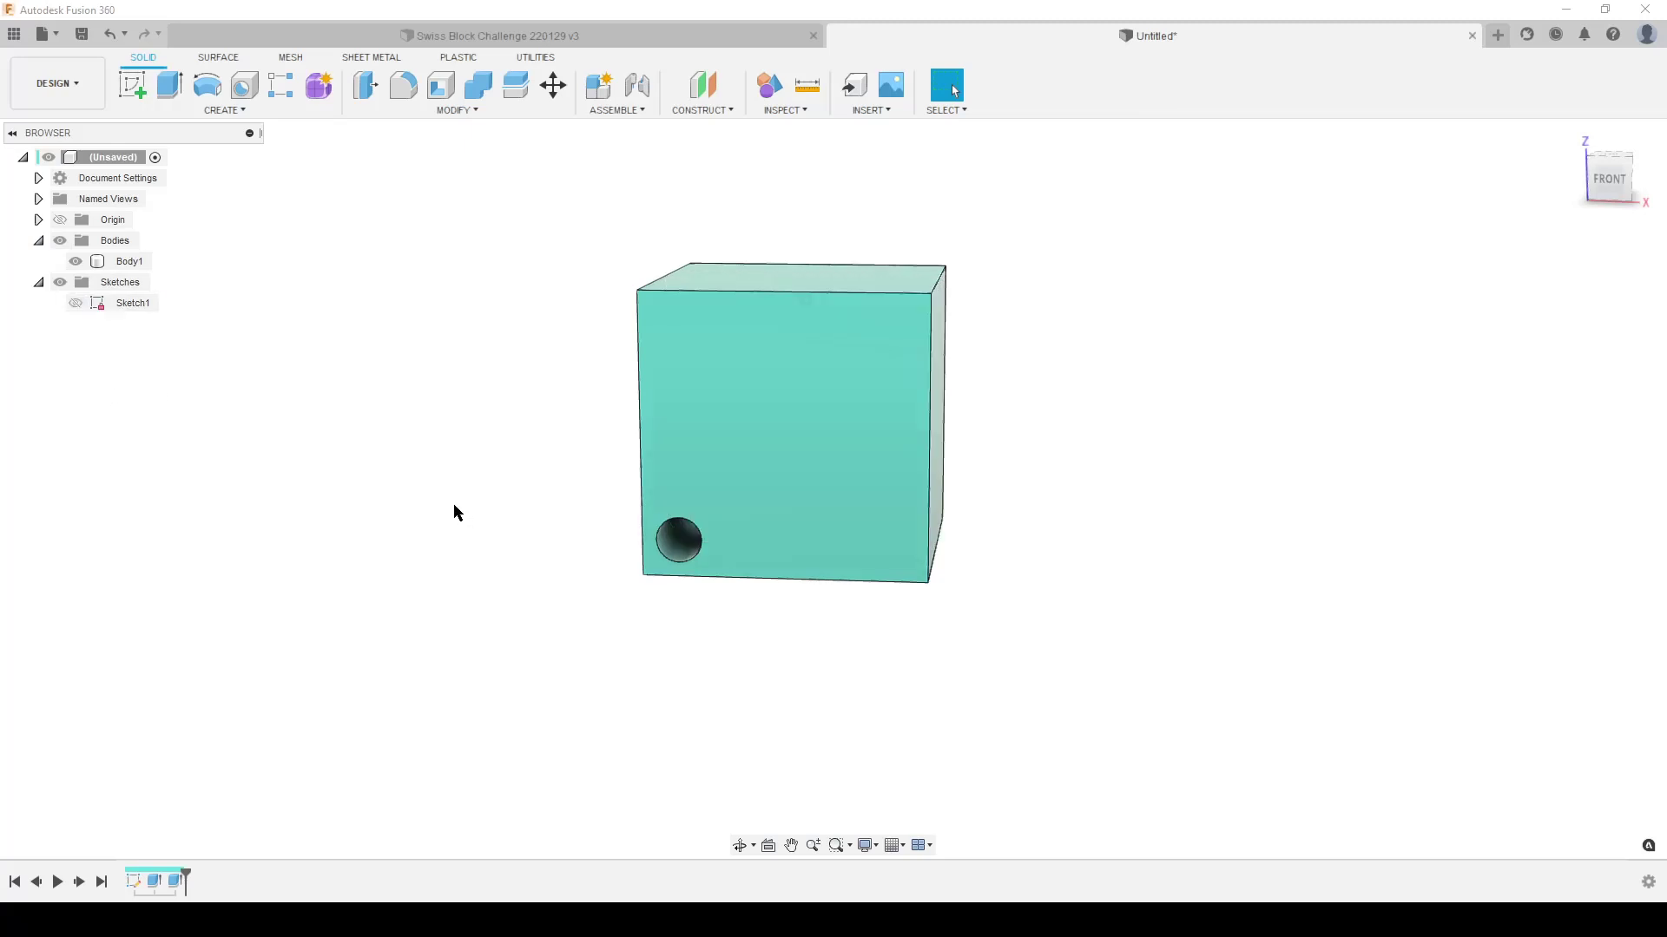
Step: Set up a rectangular feature pattern of Extrude2 along two cube edges using Spacing distance type
{"action": "type", "text": "srec"}
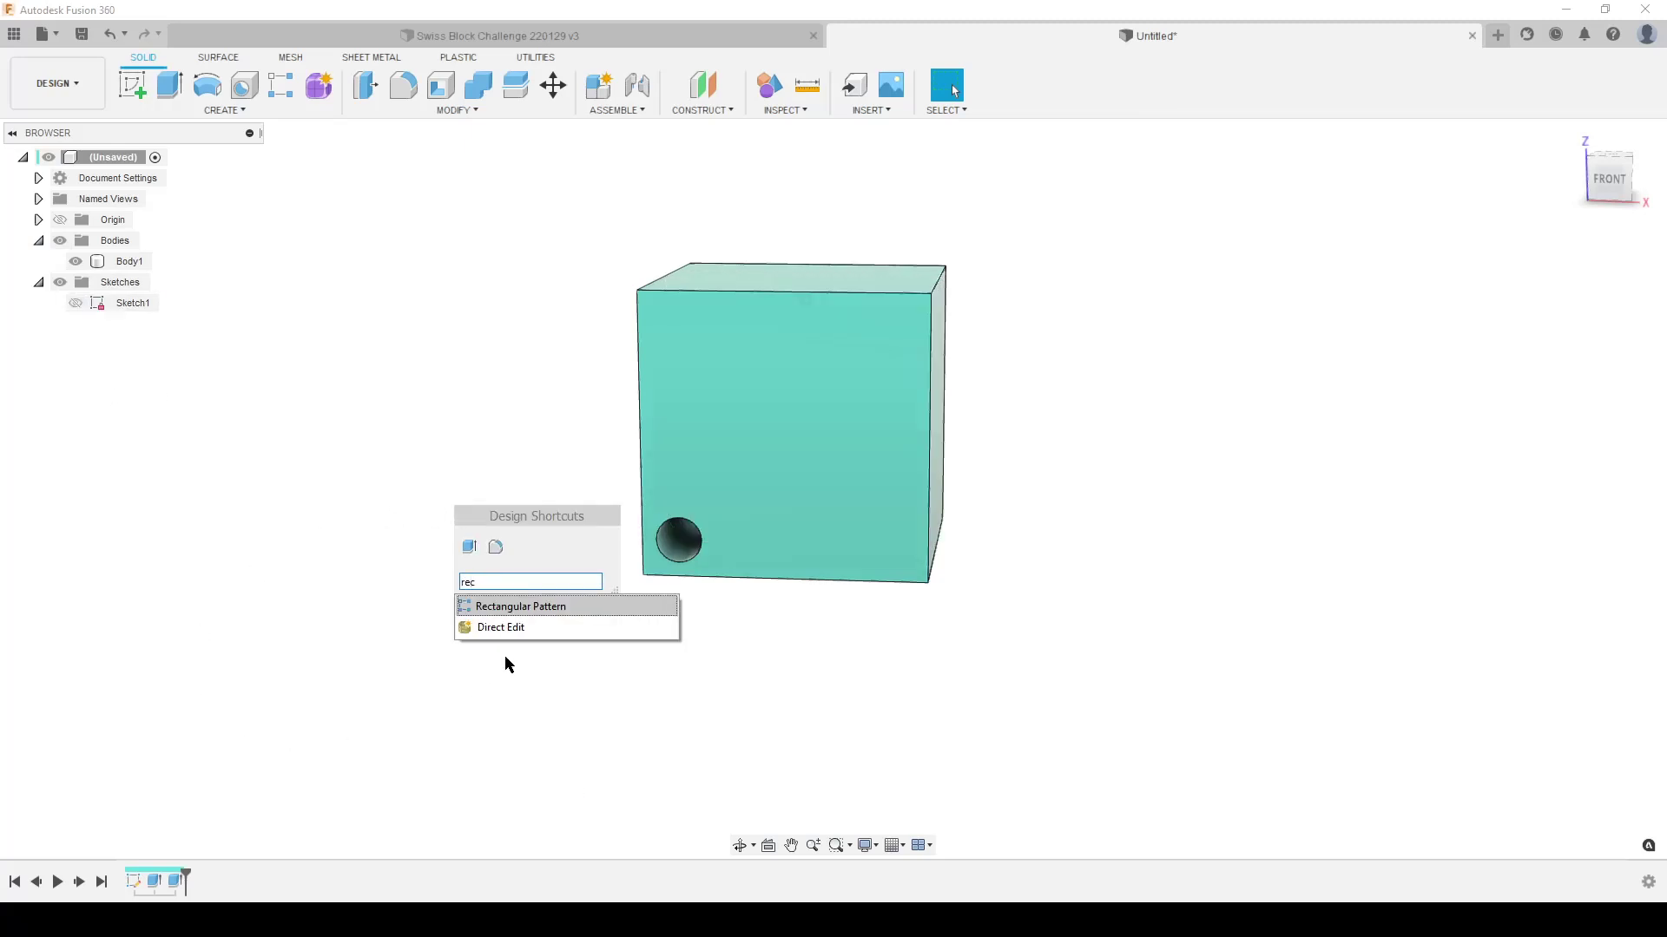
{"action": "left_click", "coordinate": [525, 606]}
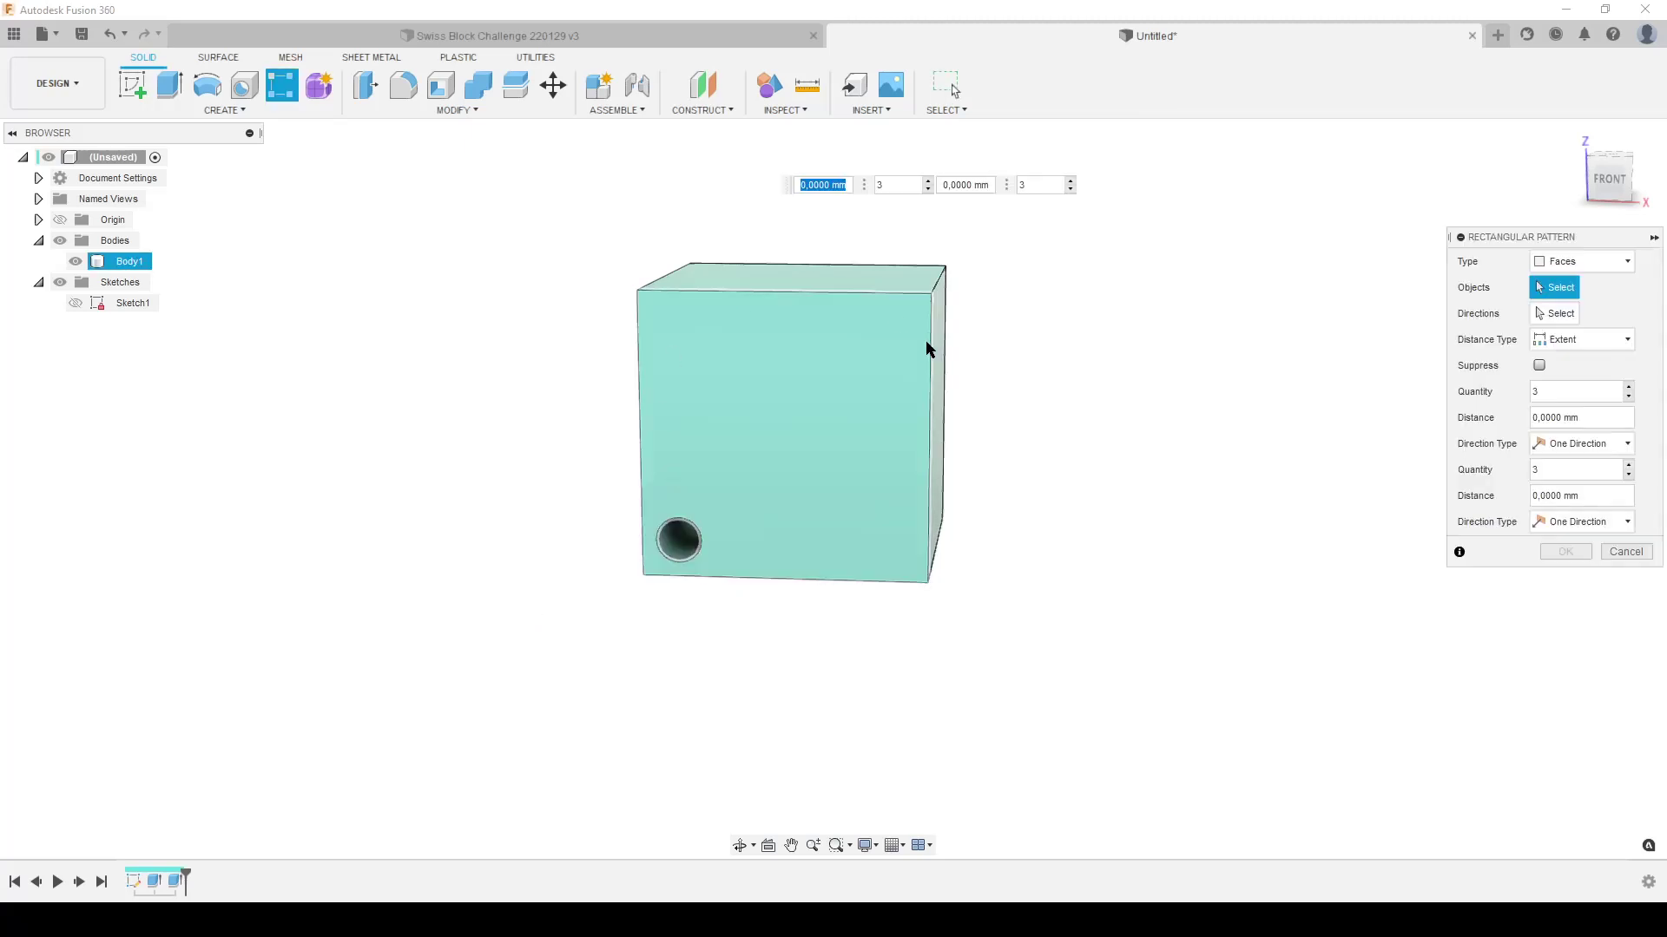
{"action": "left_click", "coordinate": [1567, 261]}
{"action": "left_click", "coordinate": [1571, 324]}
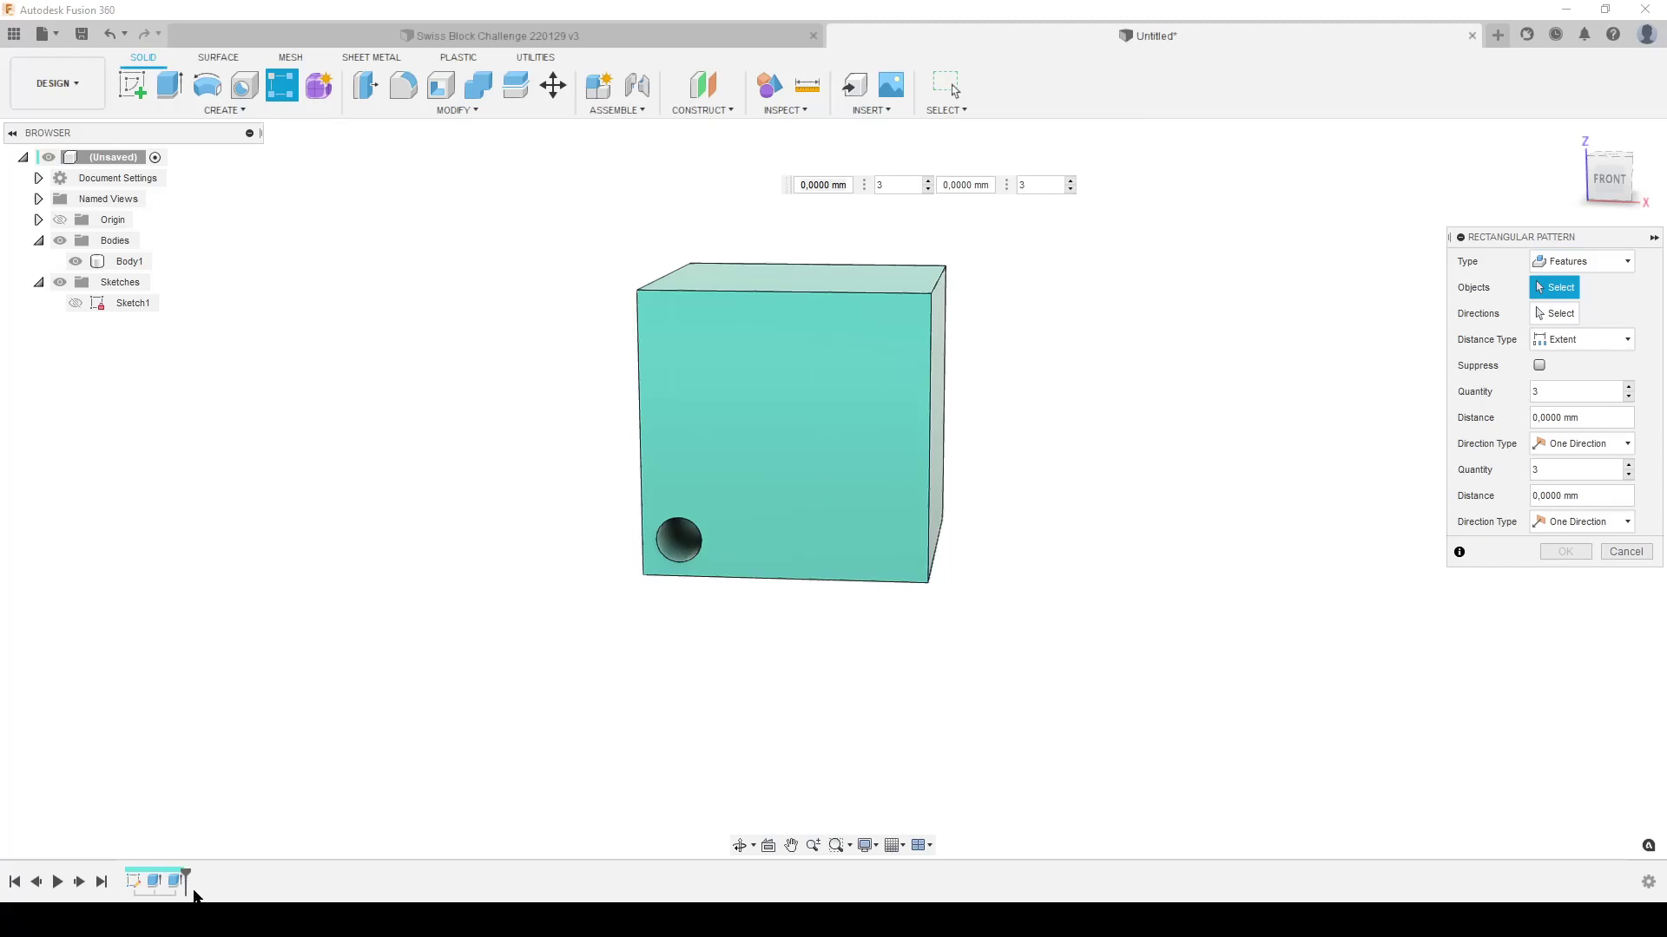
{"action": "left_click", "coordinate": [177, 881]}
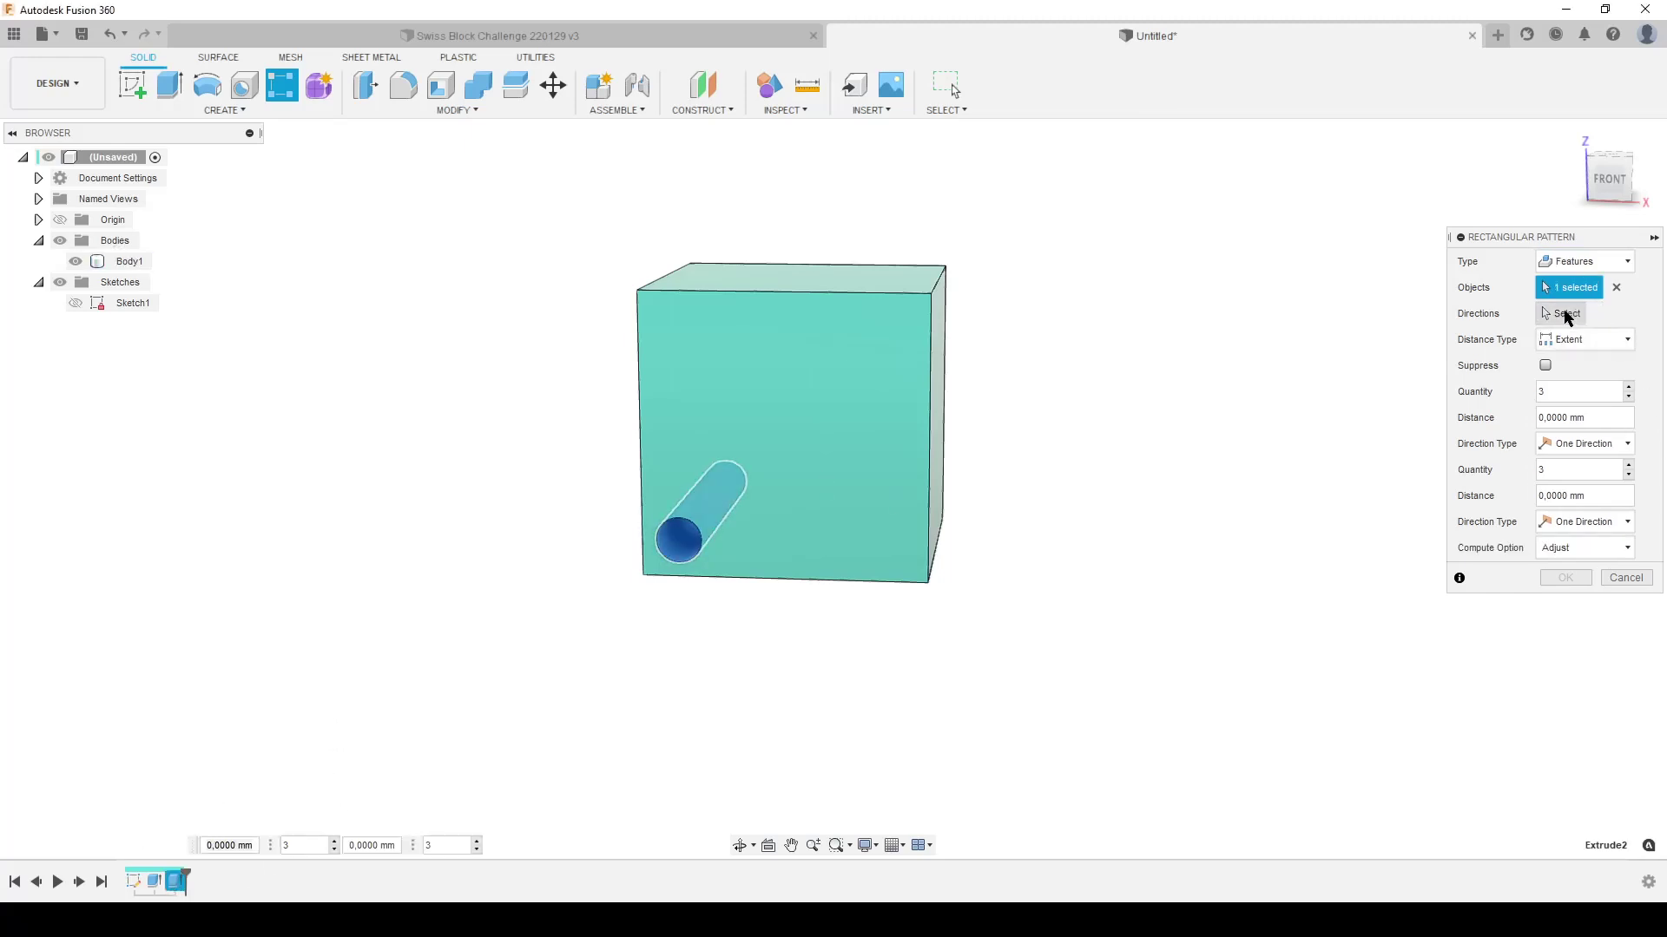
{"action": "left_click", "coordinate": [1563, 314]}
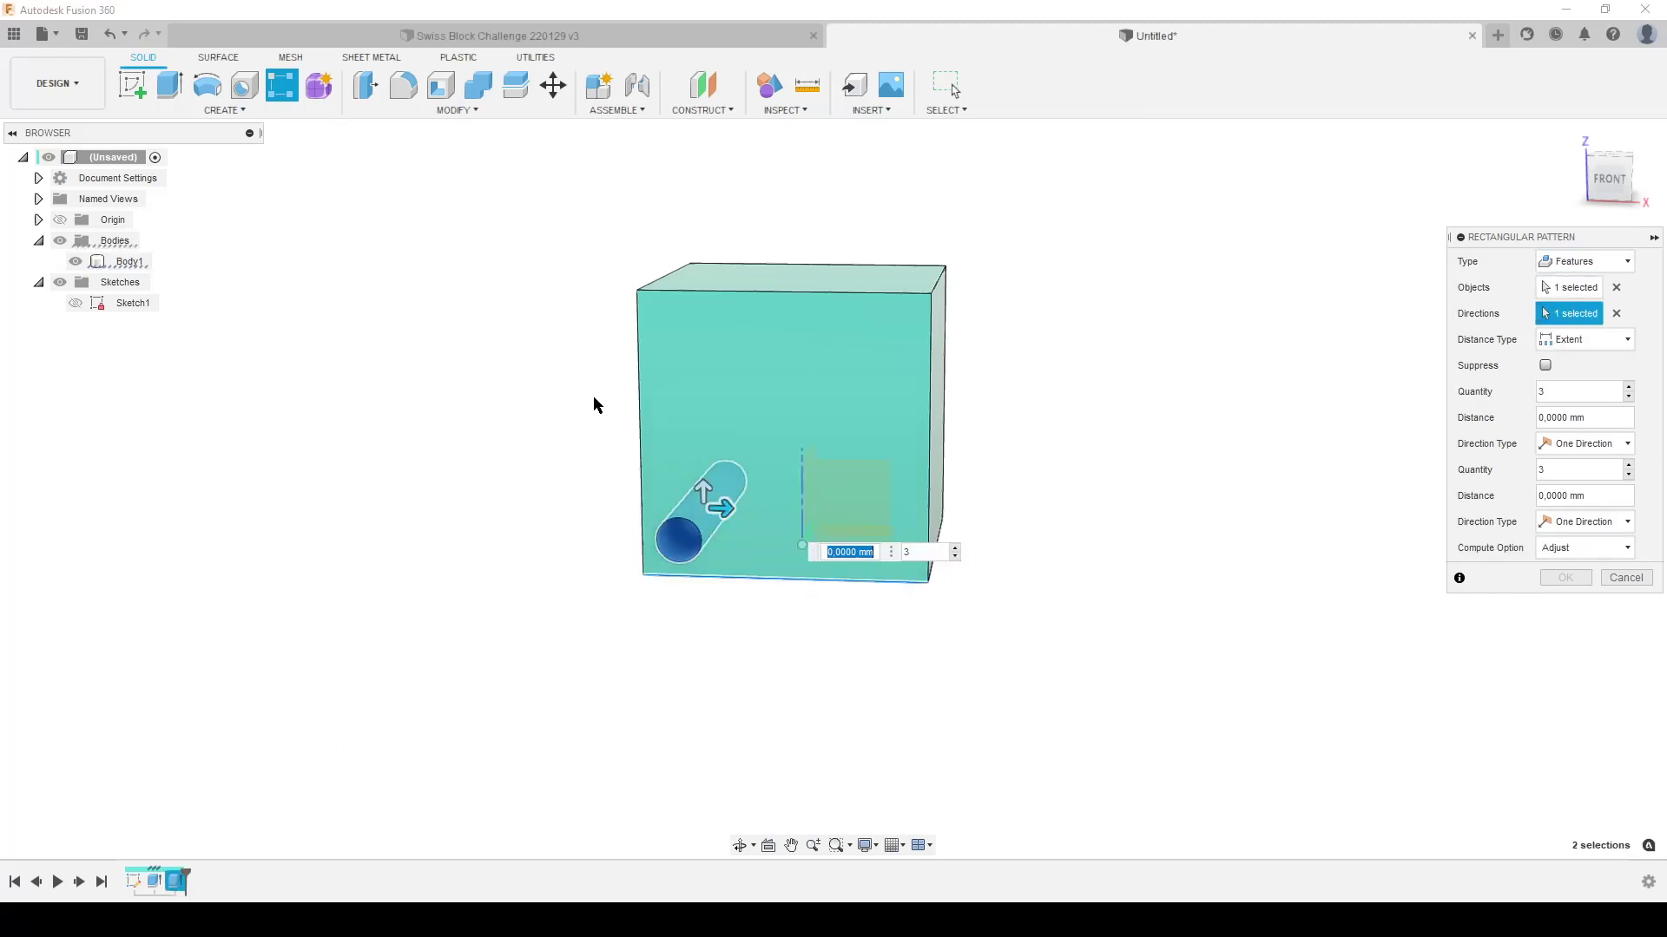
{"action": "left_click", "coordinate": [639, 395]}
{"action": "left_click", "coordinate": [639, 395]}
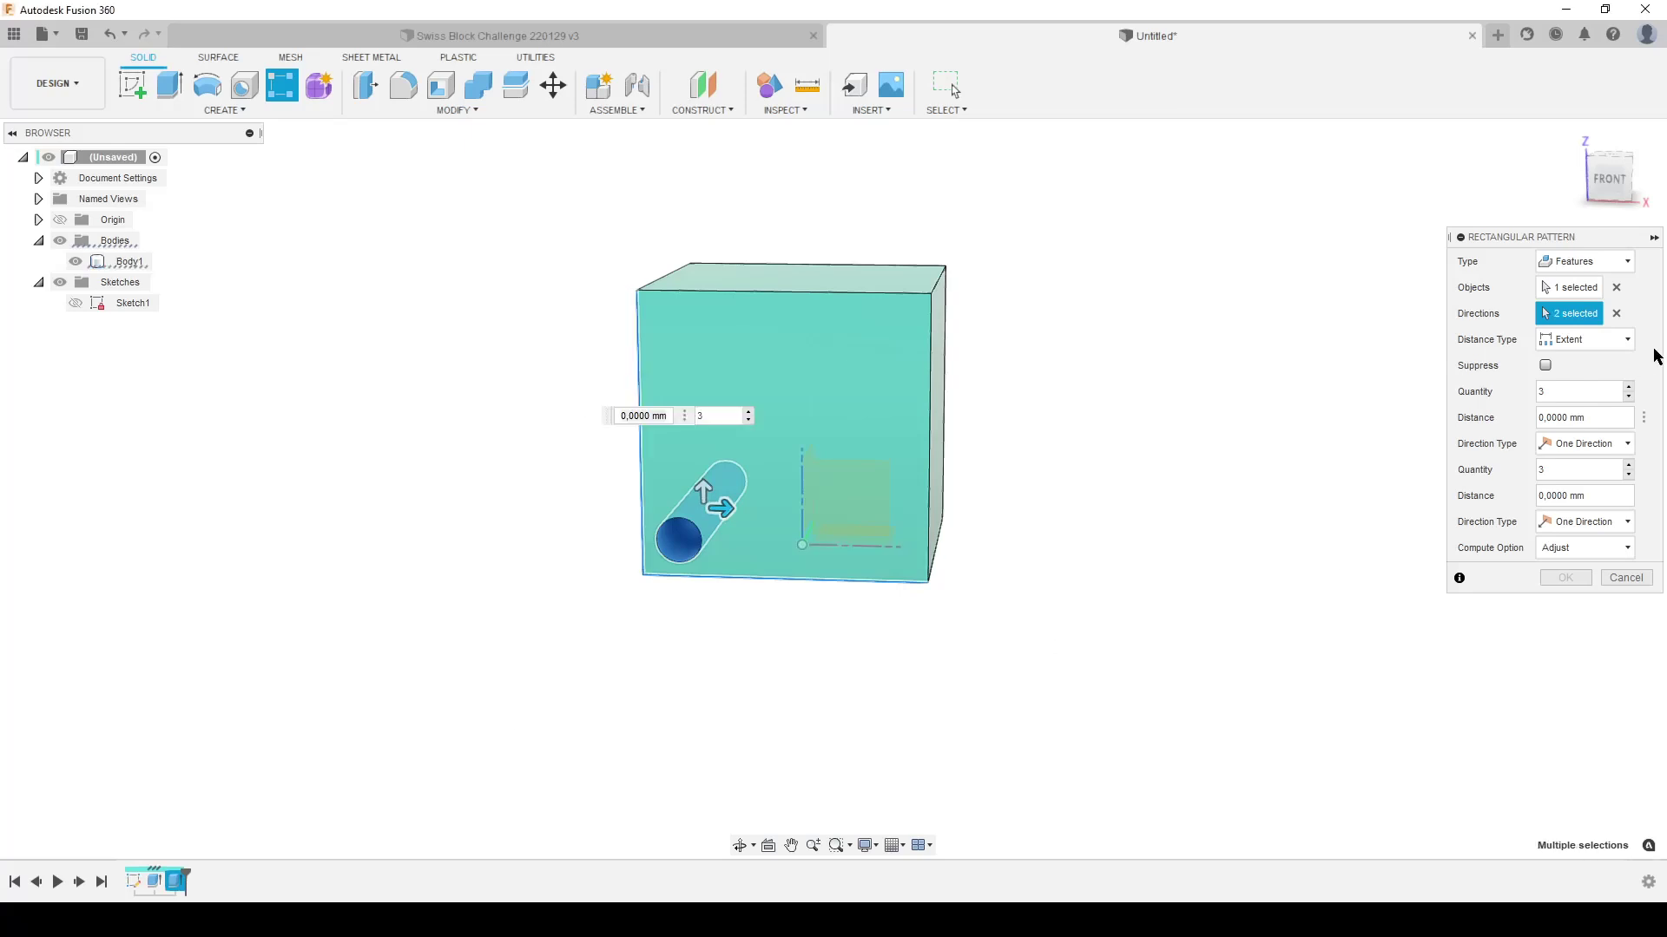
{"action": "left_click", "coordinate": [1588, 340]}
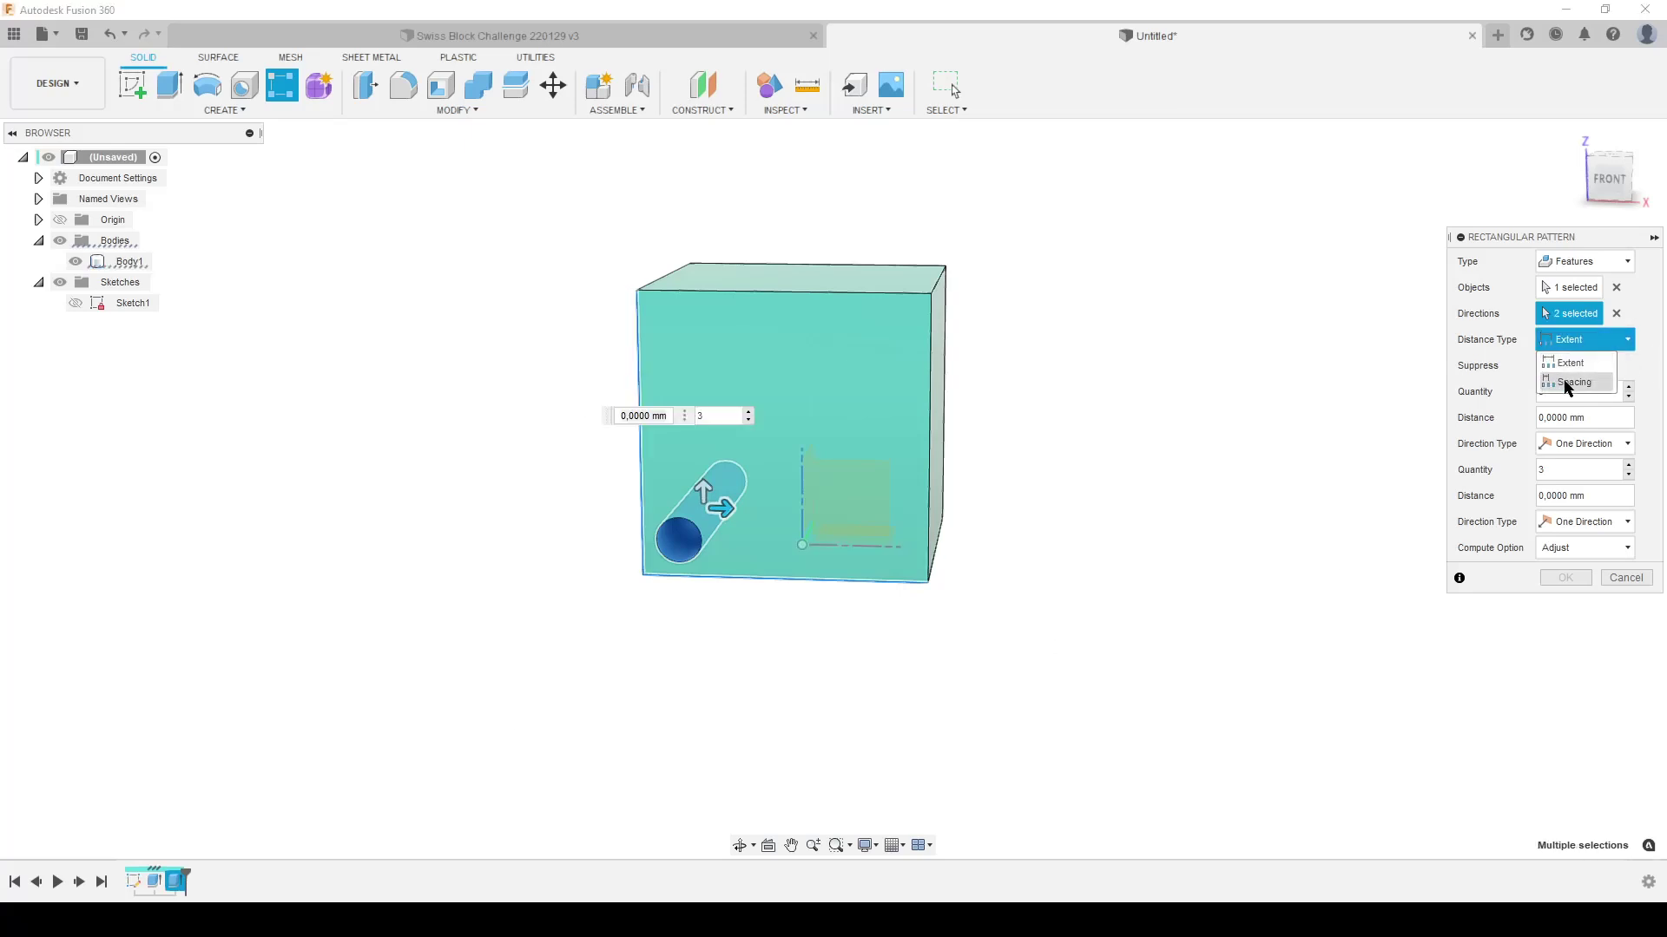
{"action": "left_click", "coordinate": [1567, 384]}
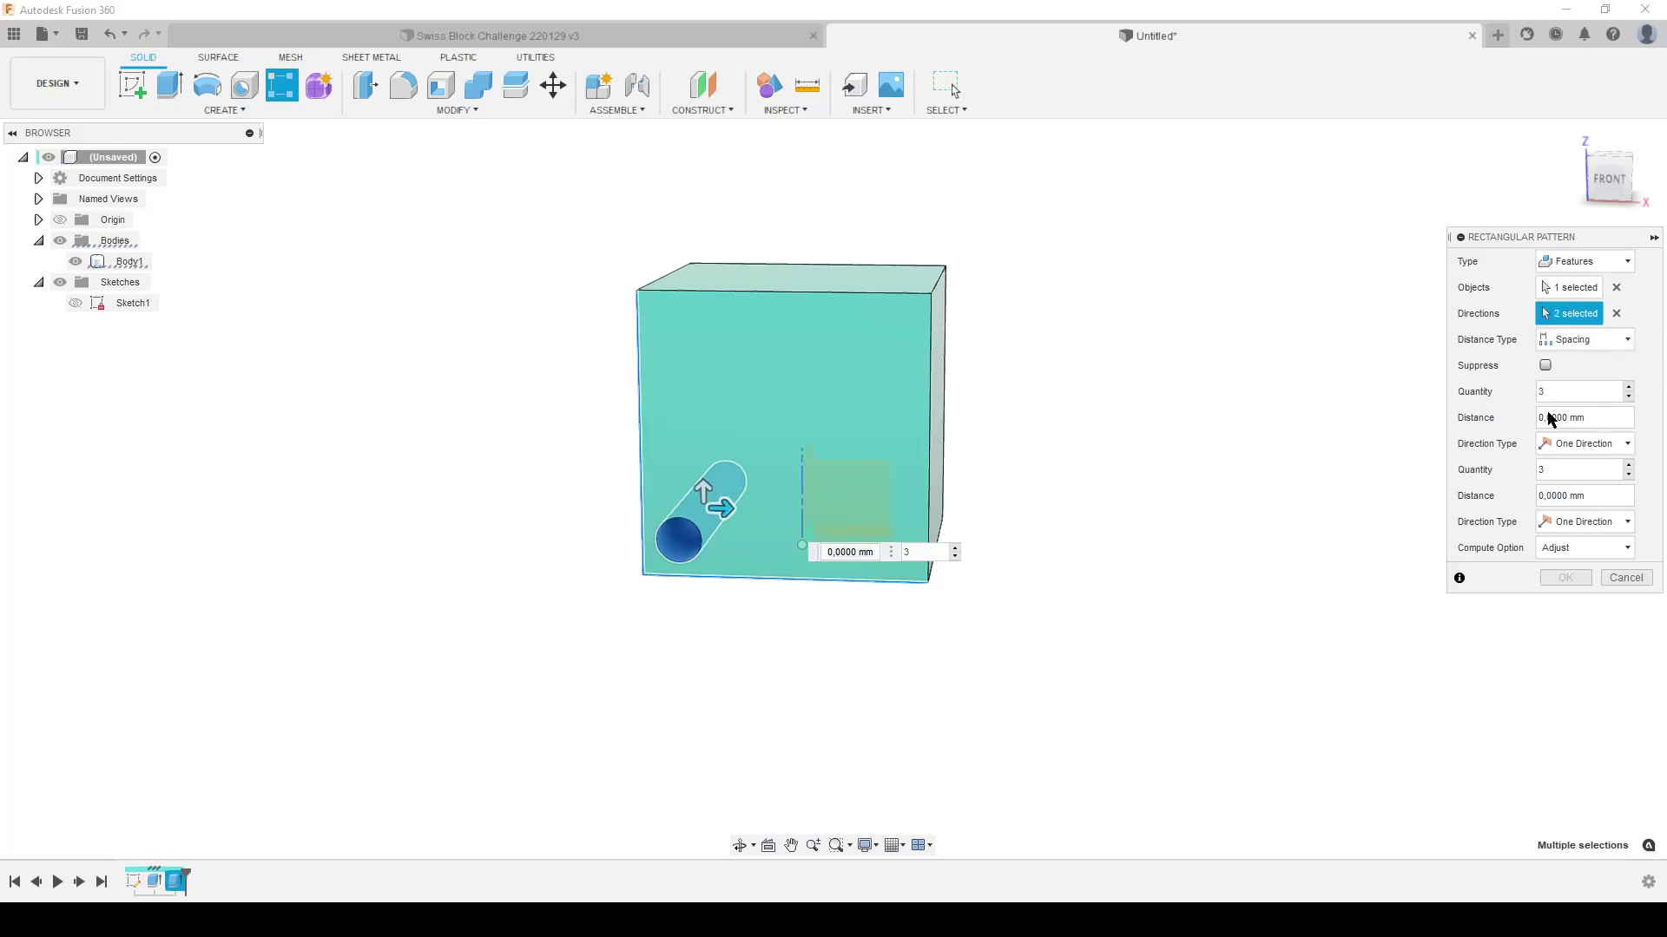
Step: Set both directions to Nr_Hole copies spaced Dist_Pattern apart and confirm the 5×5 hole grid
{"action": "left_click_drag", "start_coordinate": [1554, 399], "coordinate": [1474, 395]}
{"action": "type", "text": "nr"}
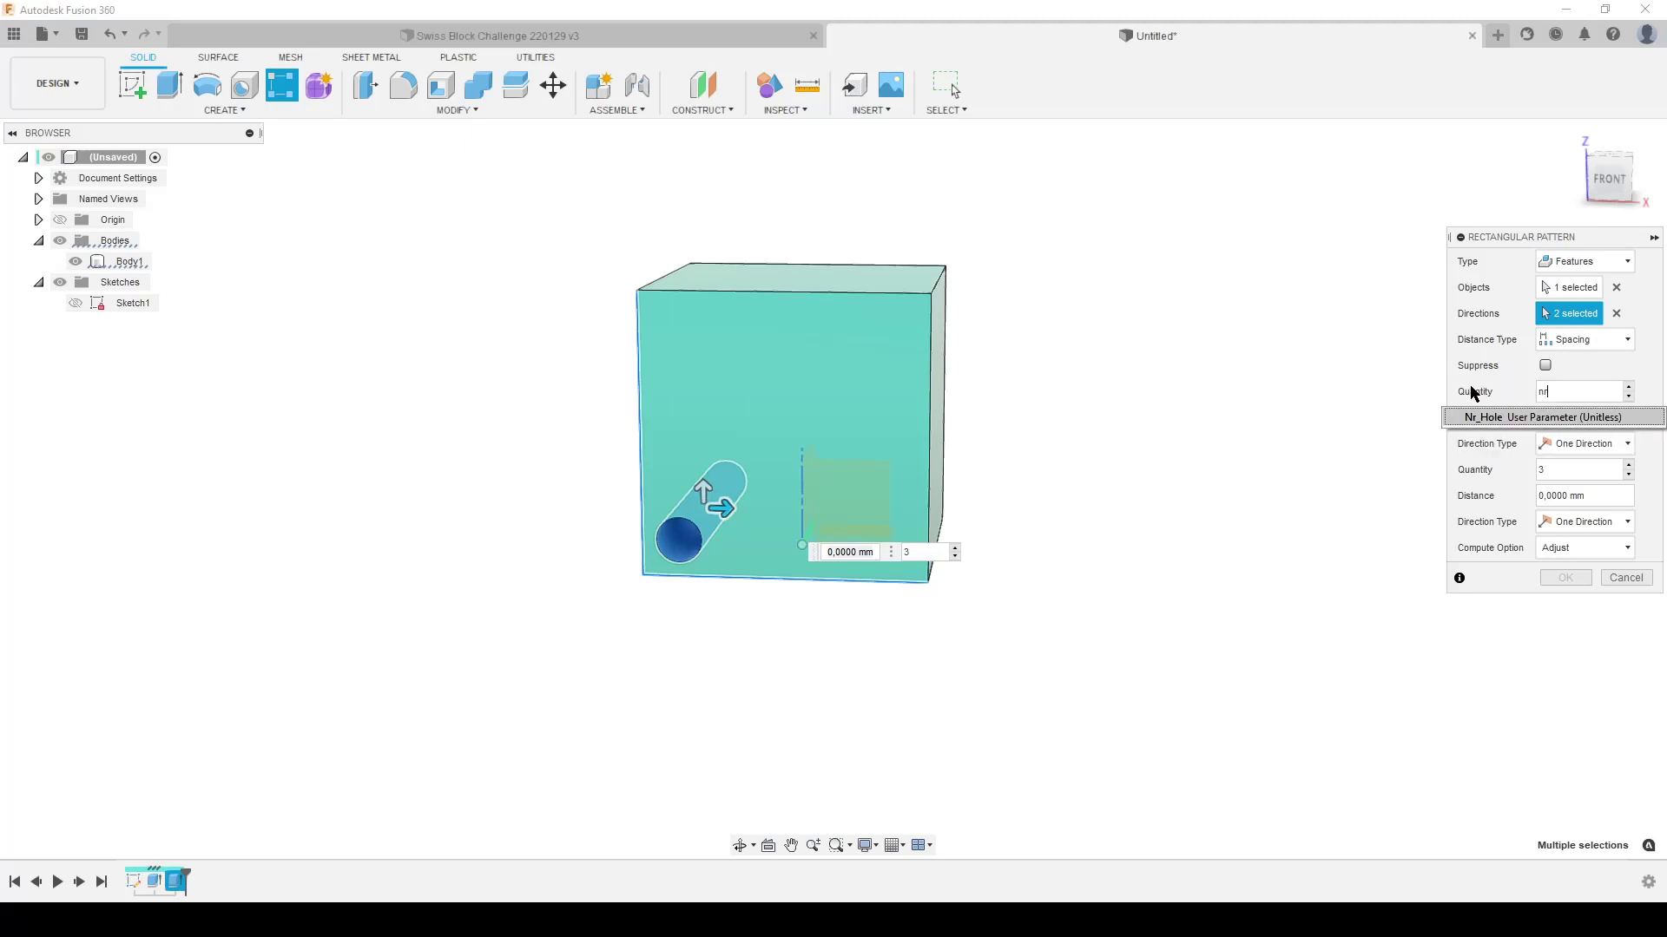
{"action": "key", "text": "Return"}
{"action": "key", "text": "Tab"}
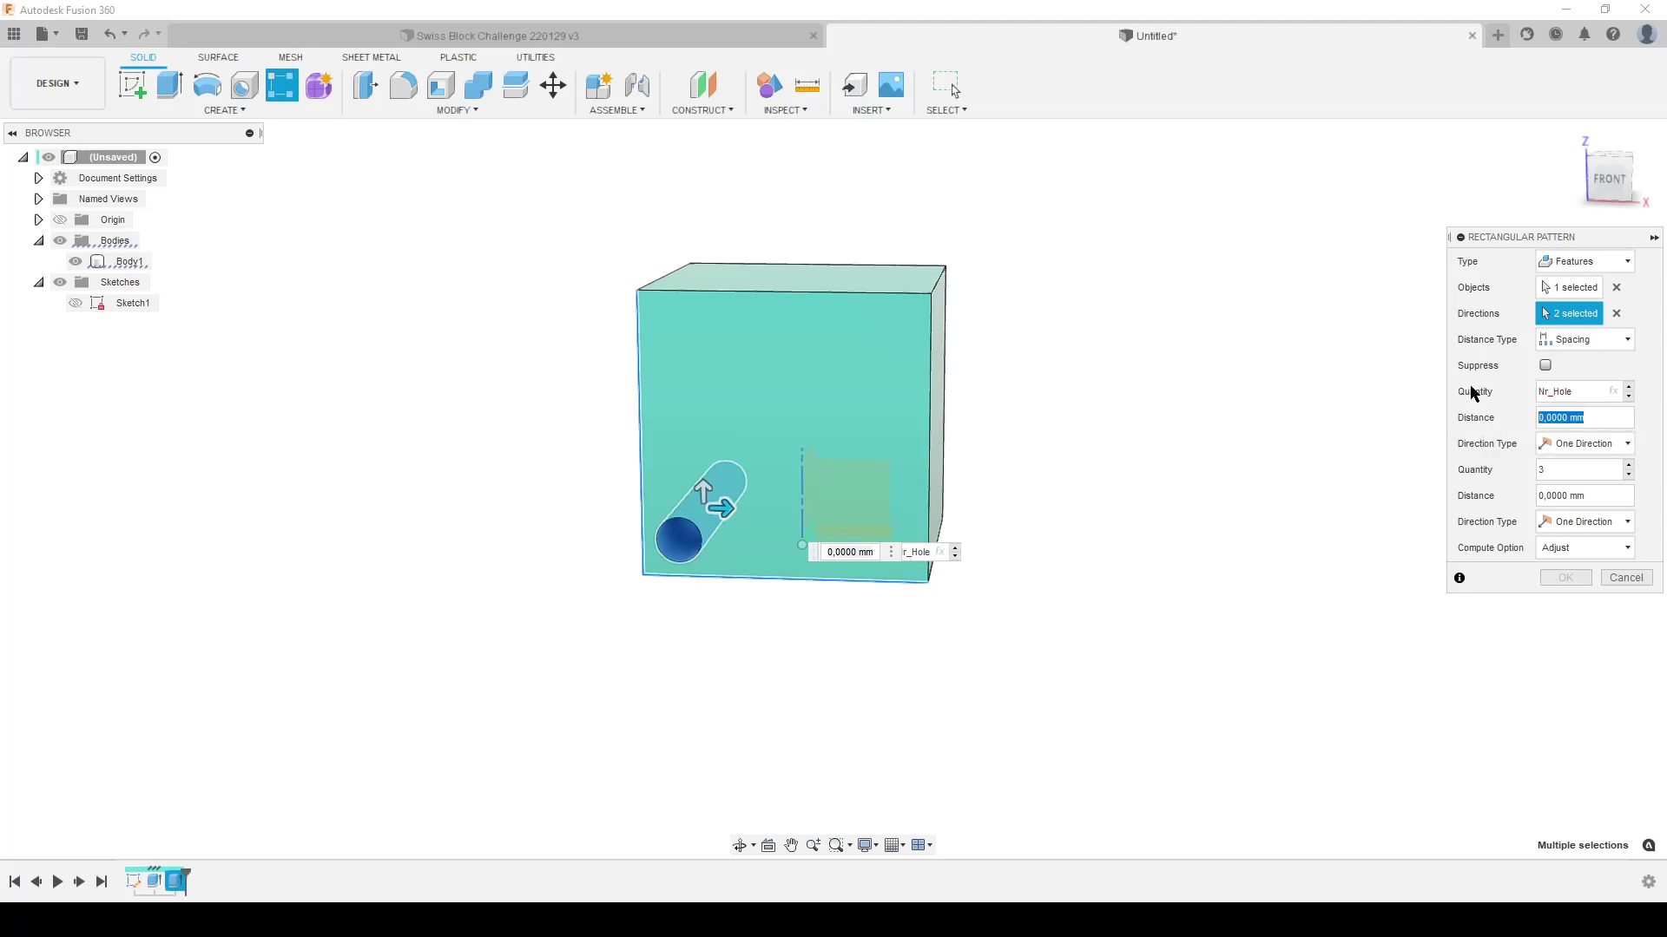
{"action": "type", "text": "p"}
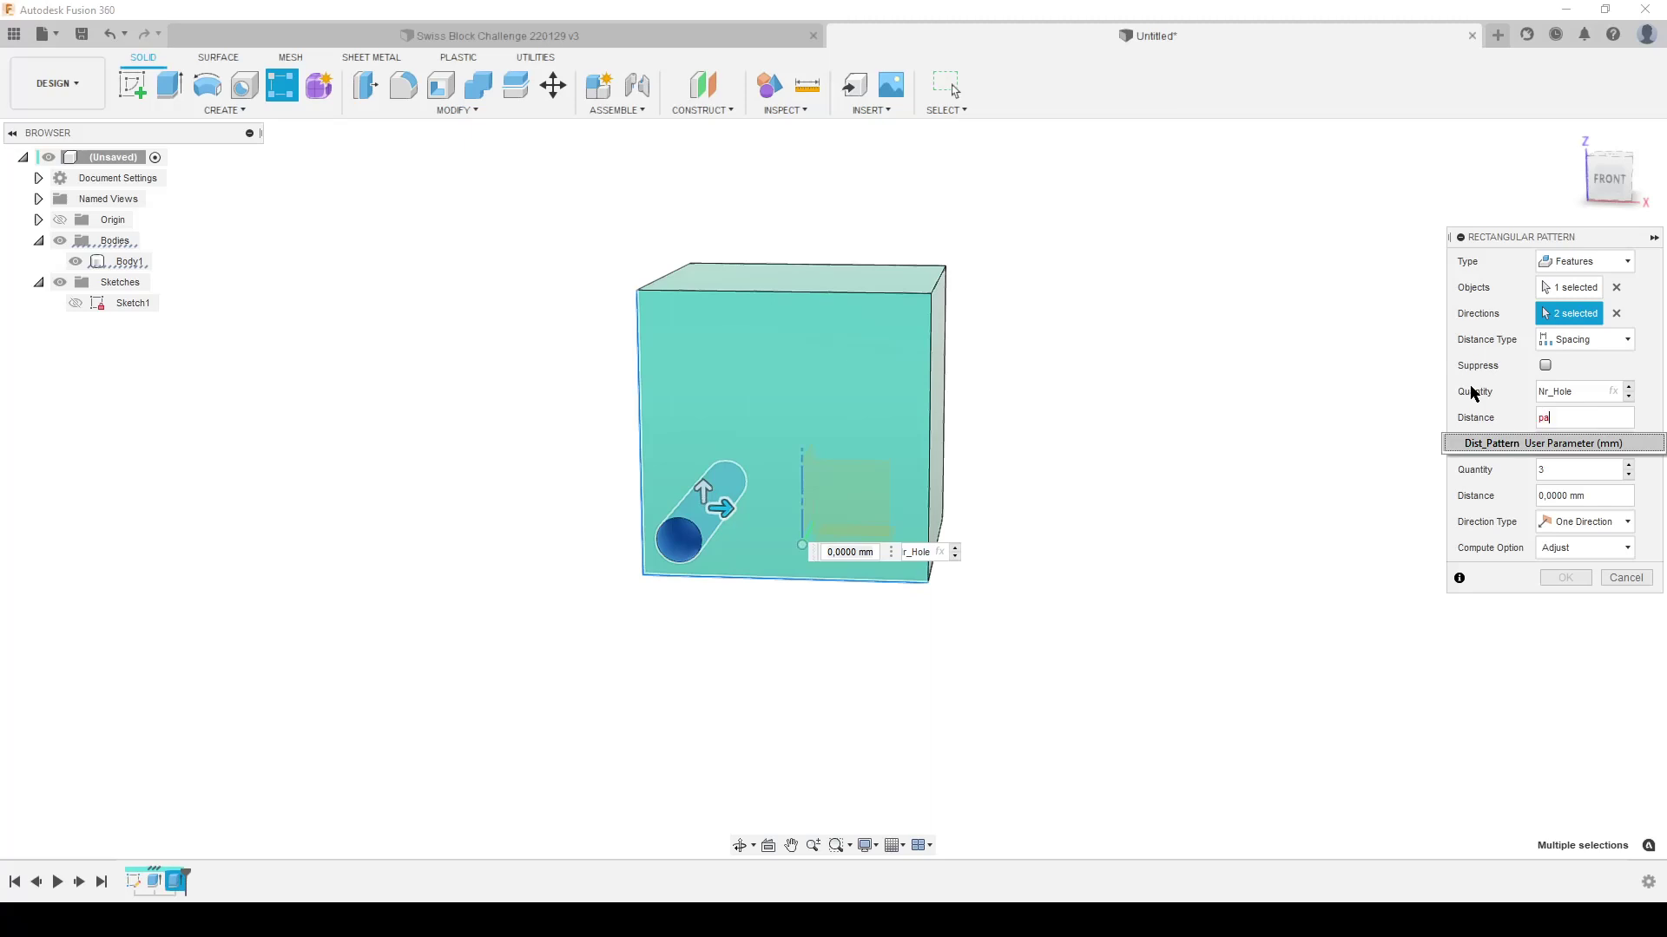
{"action": "type", "text": "a"}
{"action": "key", "text": "Return"}
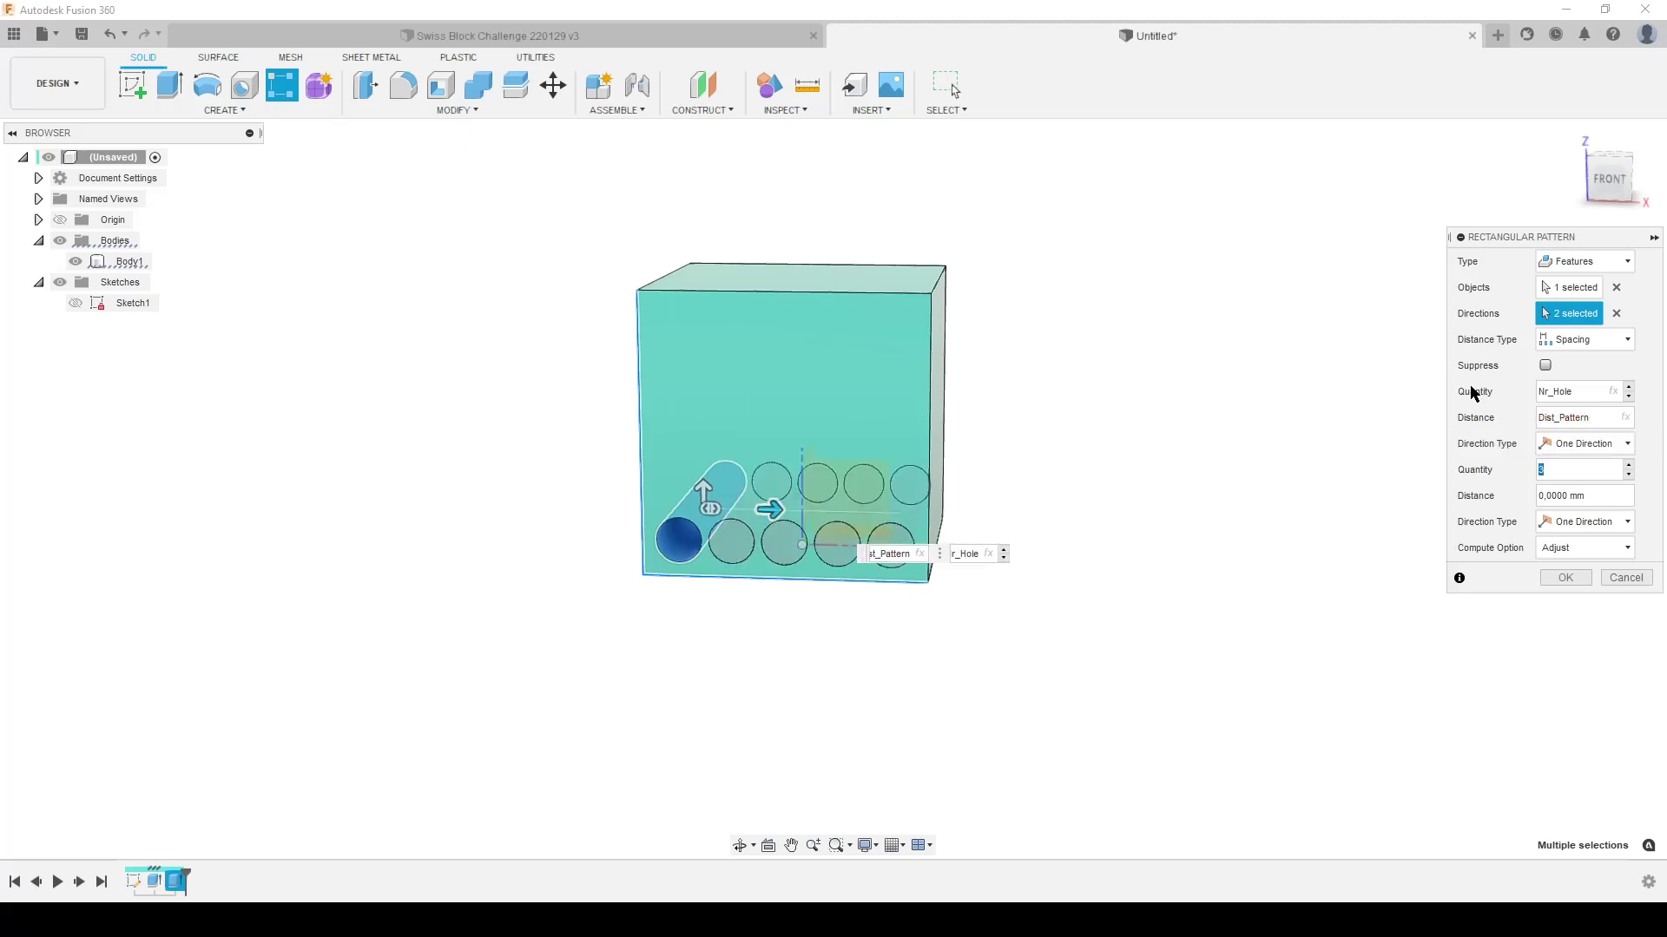
{"action": "type", "text": "nr"}
{"action": "key", "text": "Return"}
{"action": "key", "text": "Tab"}
{"action": "type", "text": "di"}
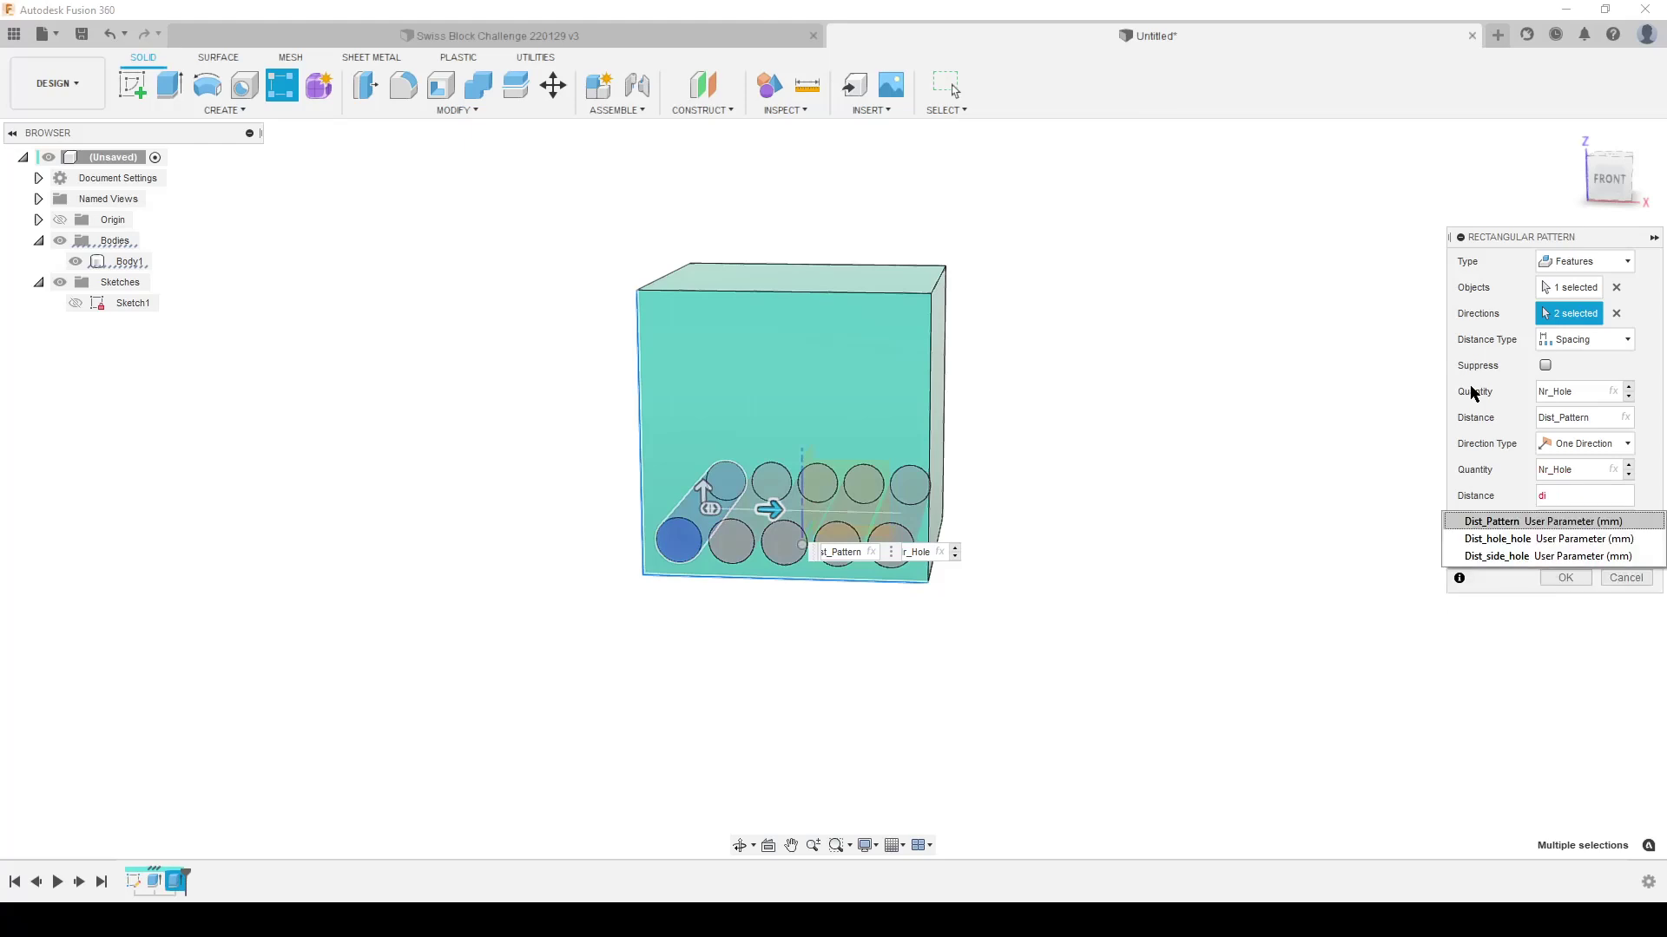
{"action": "key", "text": "Return"}
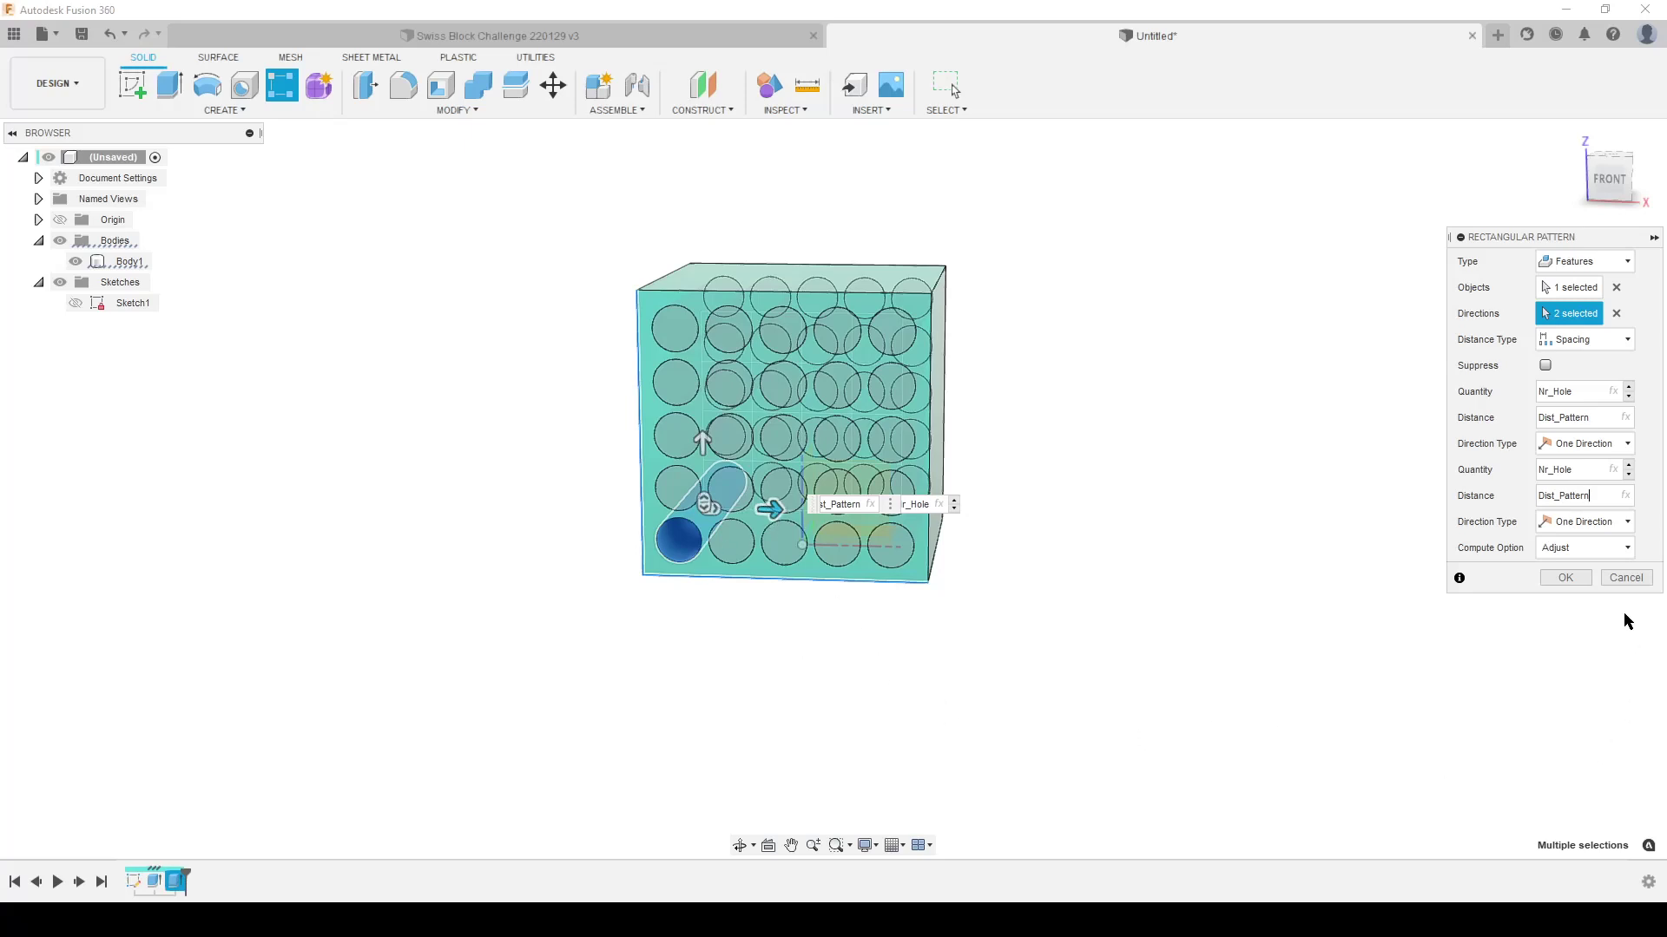
{"action": "left_click", "coordinate": [1565, 577]}
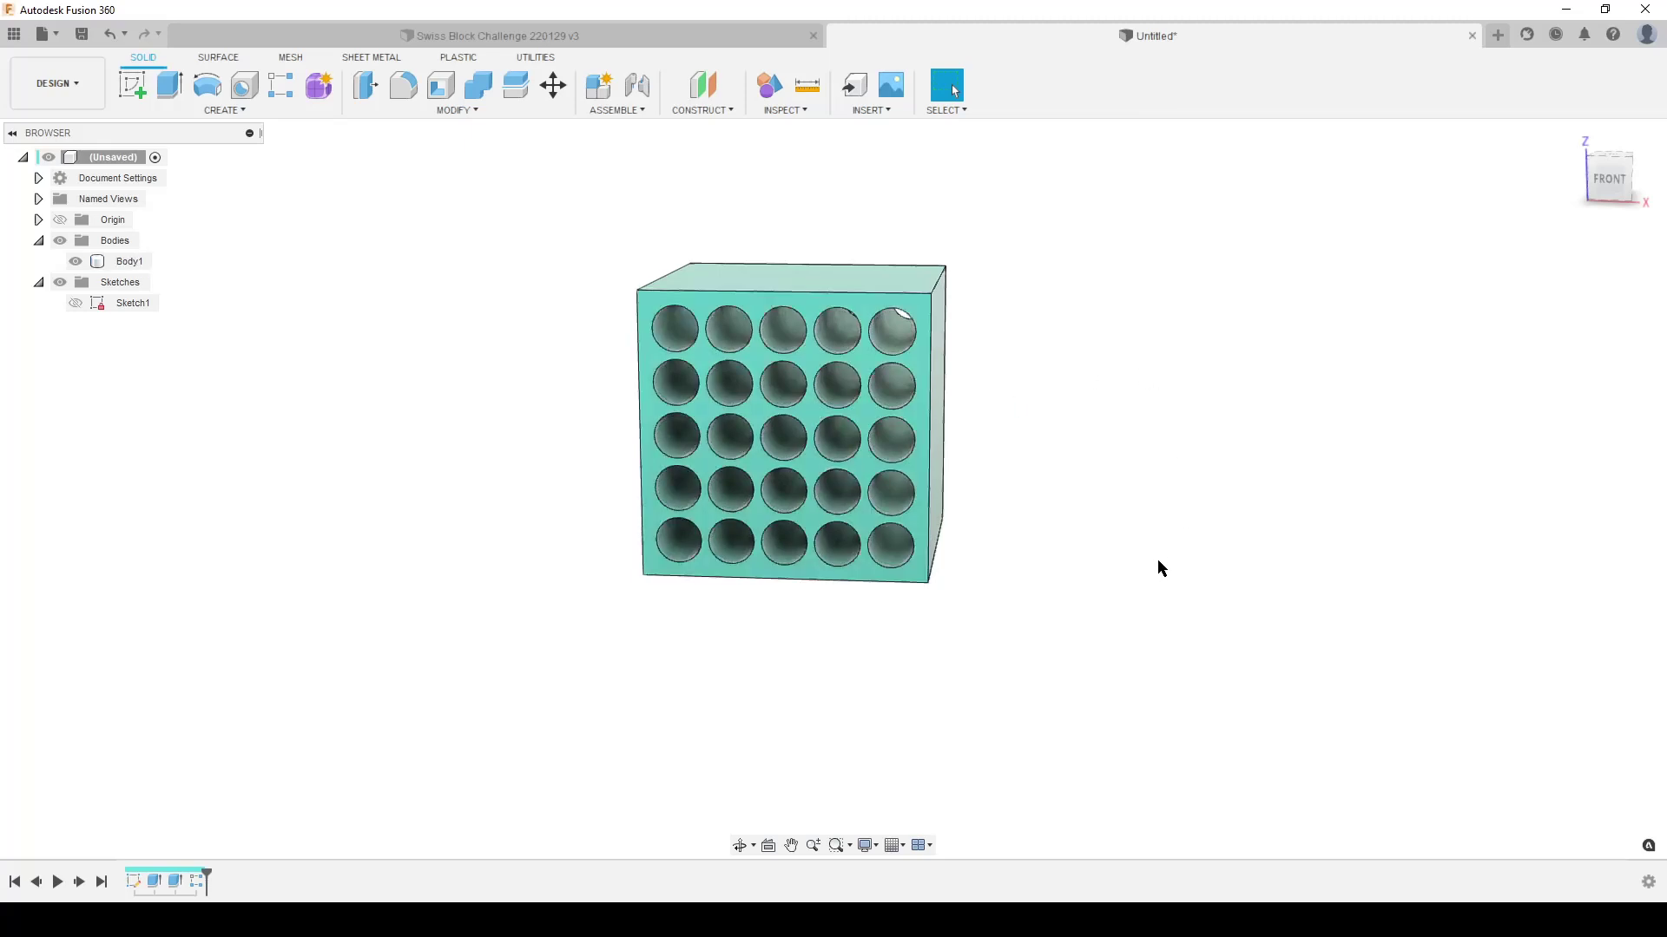
Step: Orbit the cube to an angled view showing its front, left side and top
{"action": "mouse_move", "coordinate": [1120, 614]}
{"action": "middle_mouse_down", "text": "shift"}
{"action": "mouse_move", "coordinate": [1105, 633]}
{"action": "mouse_move", "coordinate": [1201, 598]}
{"action": "mouse_move", "coordinate": [1153, 655]}
{"action": "mouse_move", "coordinate": [1119, 635]}
{"action": "mouse_move", "coordinate": [1157, 655]}
{"action": "mouse_move", "coordinate": [1097, 580]}
{"action": "mouse_move", "coordinate": [1145, 640]}
{"action": "mouse_move", "coordinate": [1120, 618]}
{"action": "middle_mouse_up", "text": "shift"}
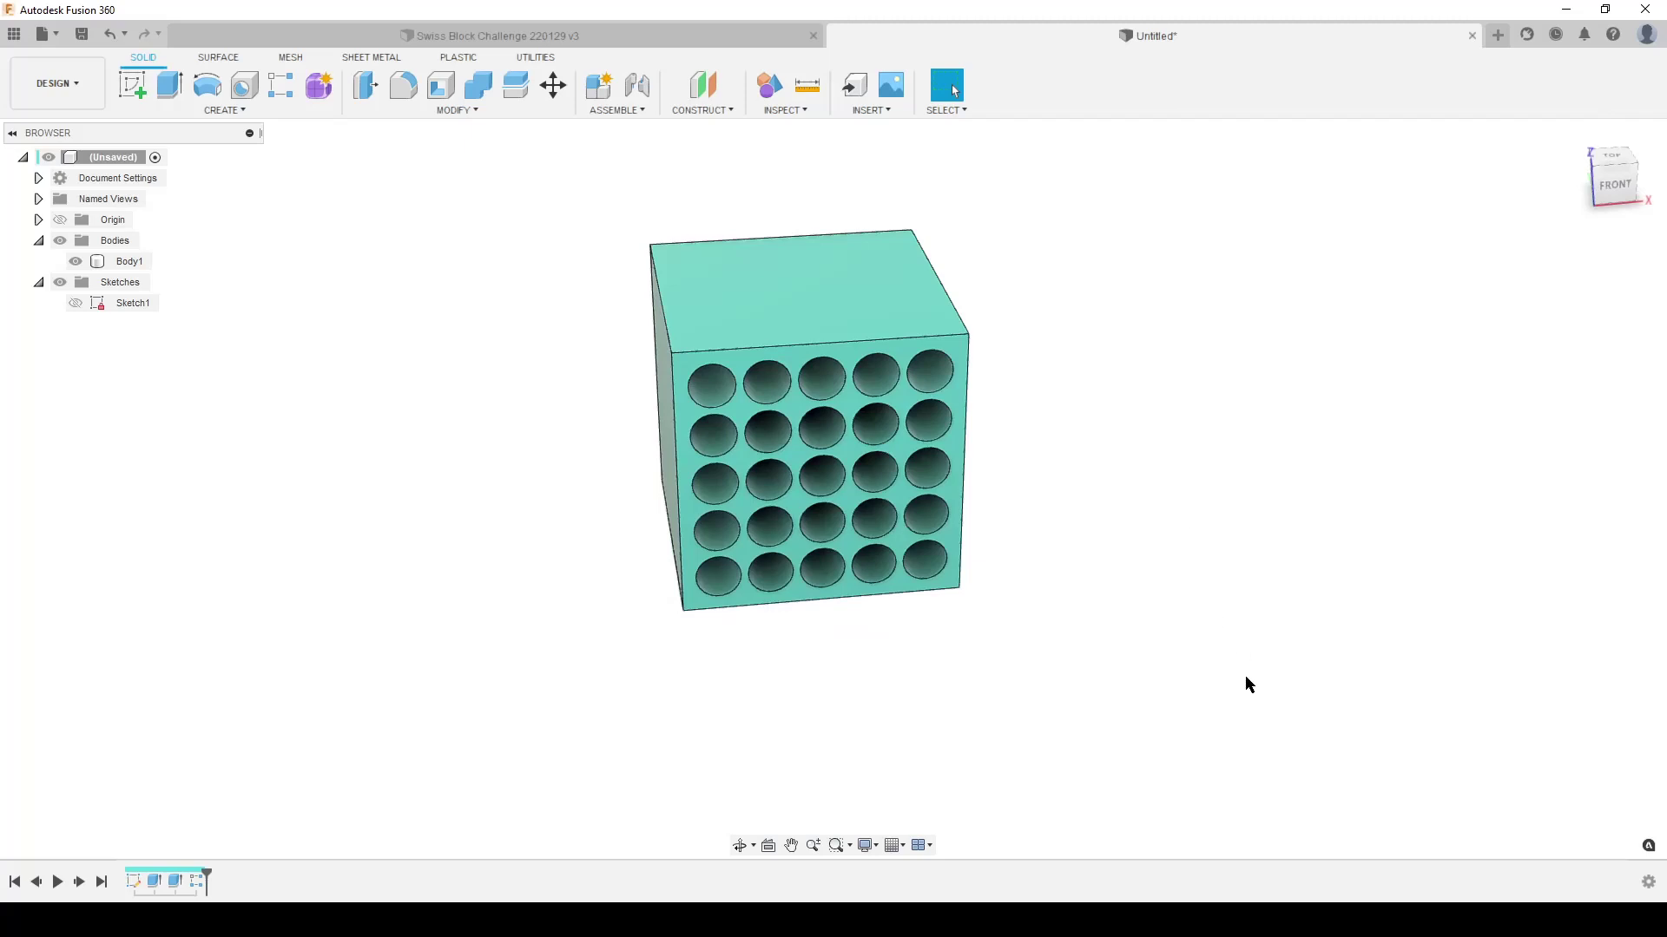
{"action": "middle_click_drag", "start_coordinate": [1244, 677], "coordinate": [1231, 627], "text": "shift"}
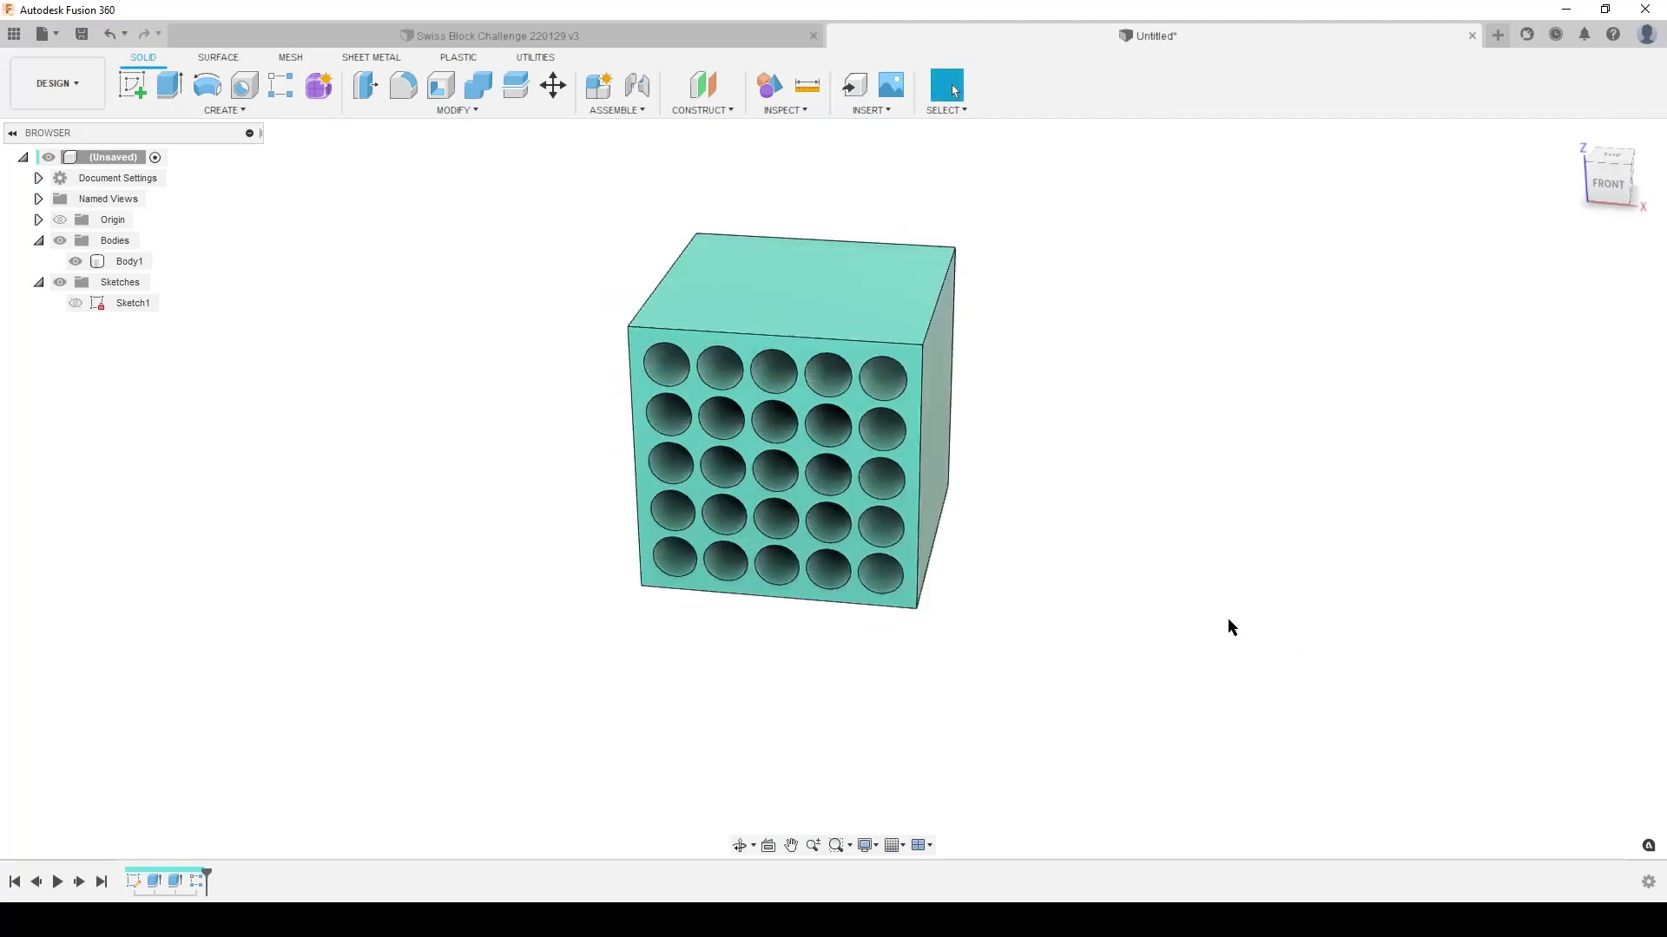
Step: Create a construction axis through the cube's top-left front corner and the opposite corner
{"action": "left_click", "coordinate": [690, 111]}
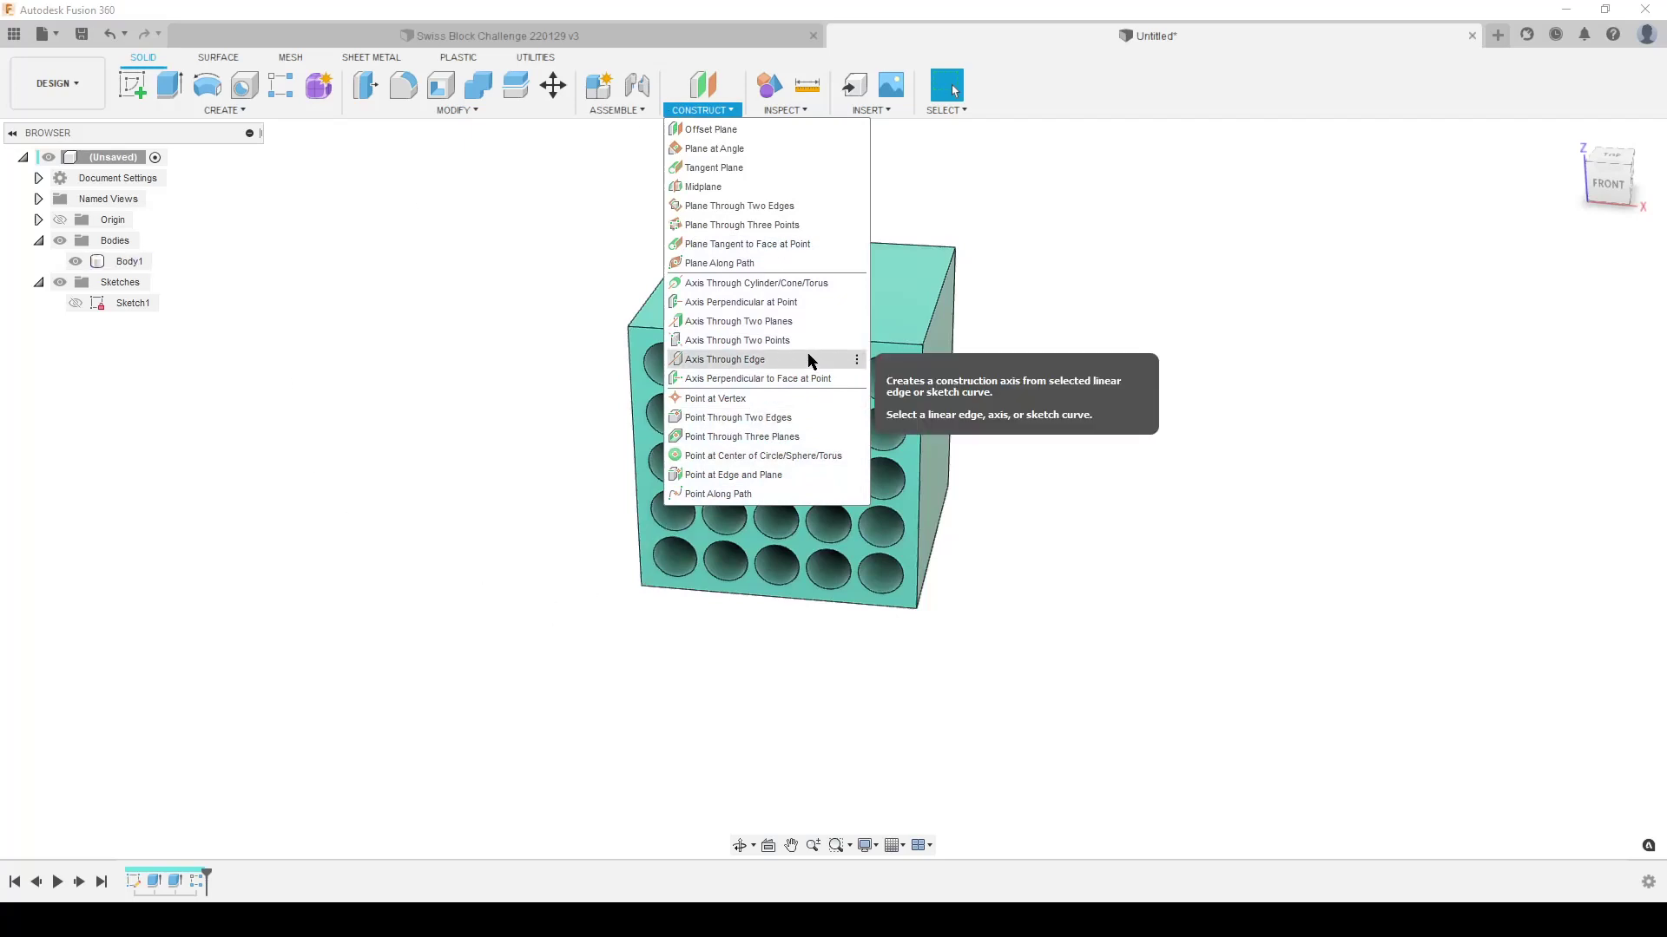
{"action": "left_click", "coordinate": [773, 341]}
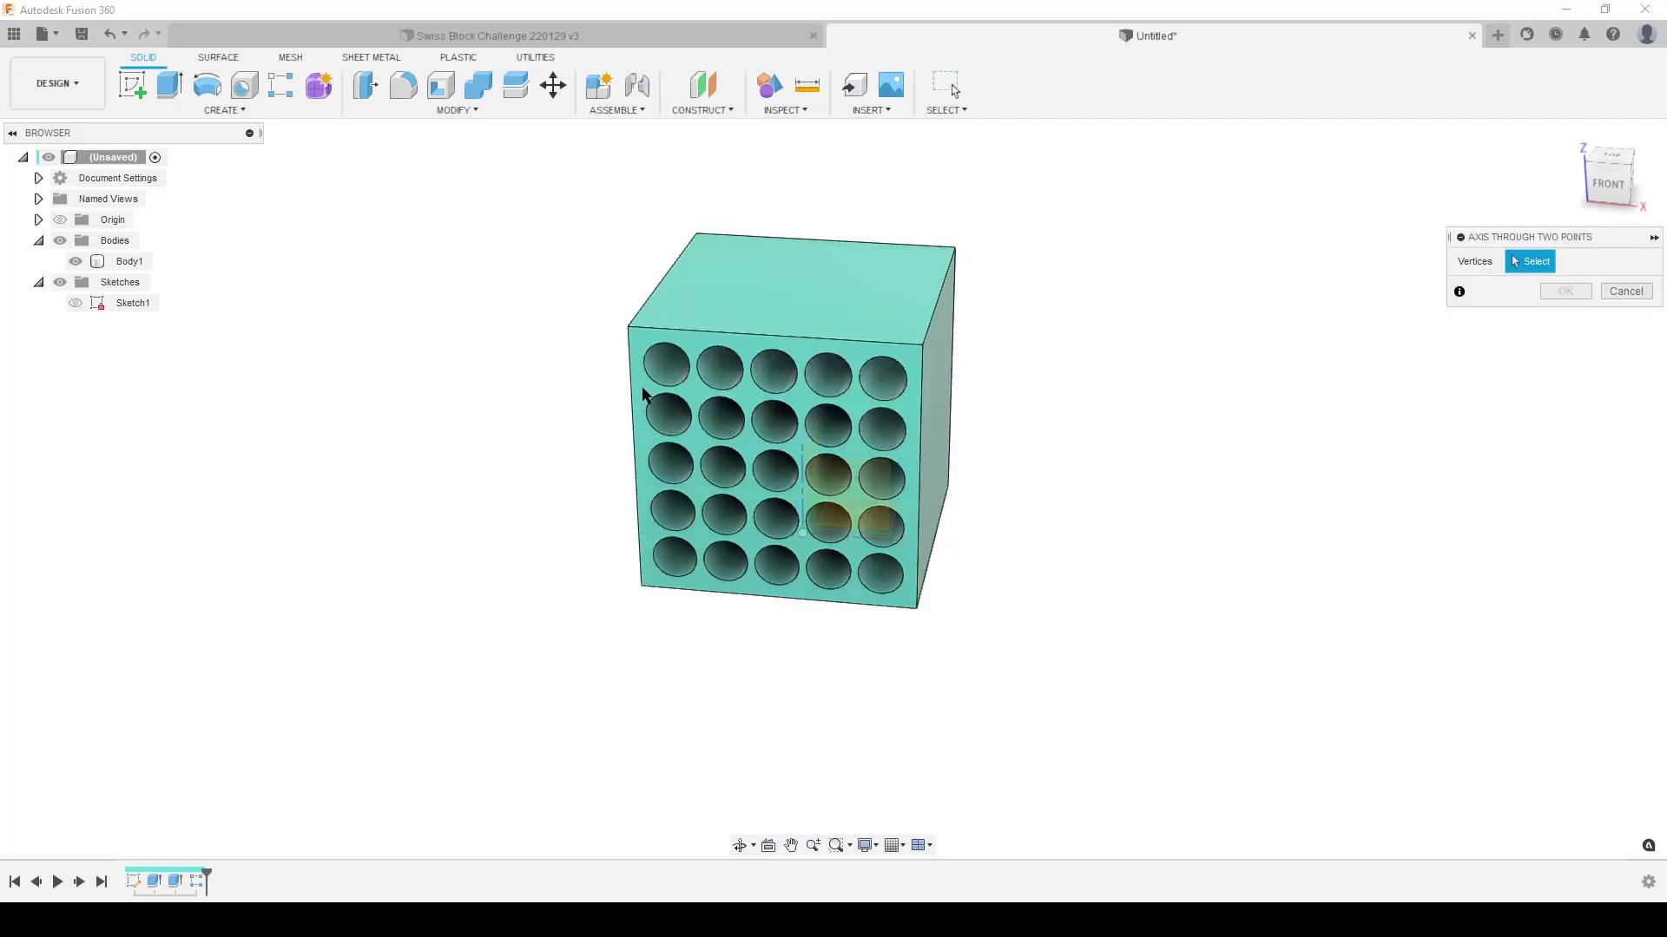
{"action": "left_click", "coordinate": [627, 327]}
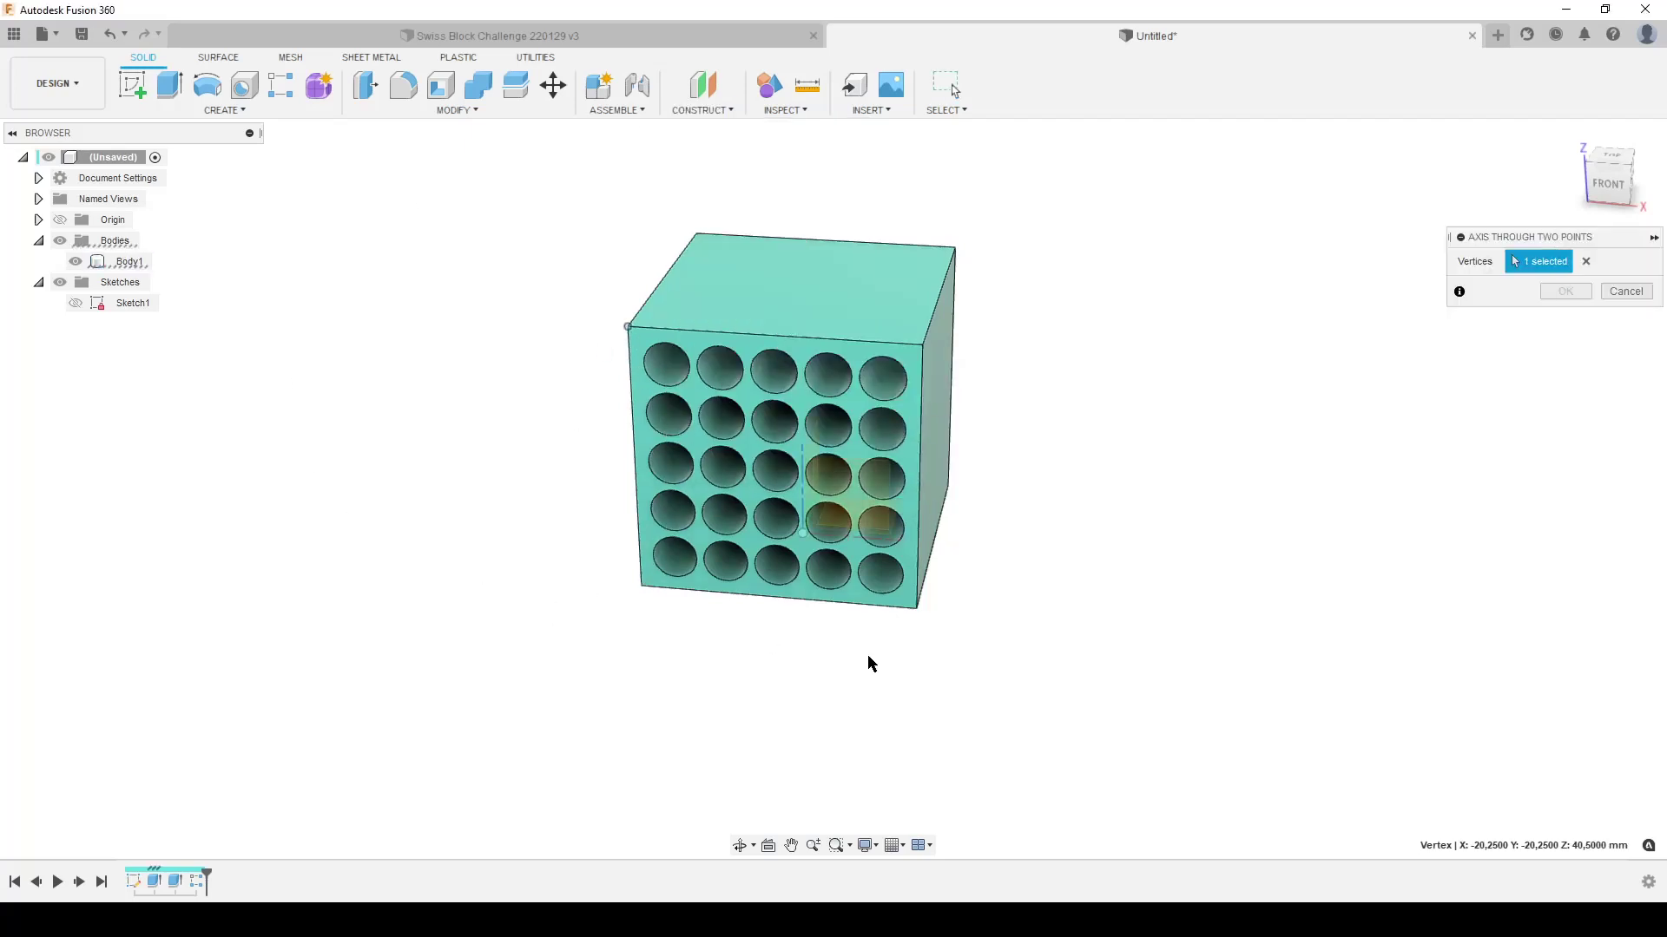
{"action": "left_click", "coordinate": [948, 485]}
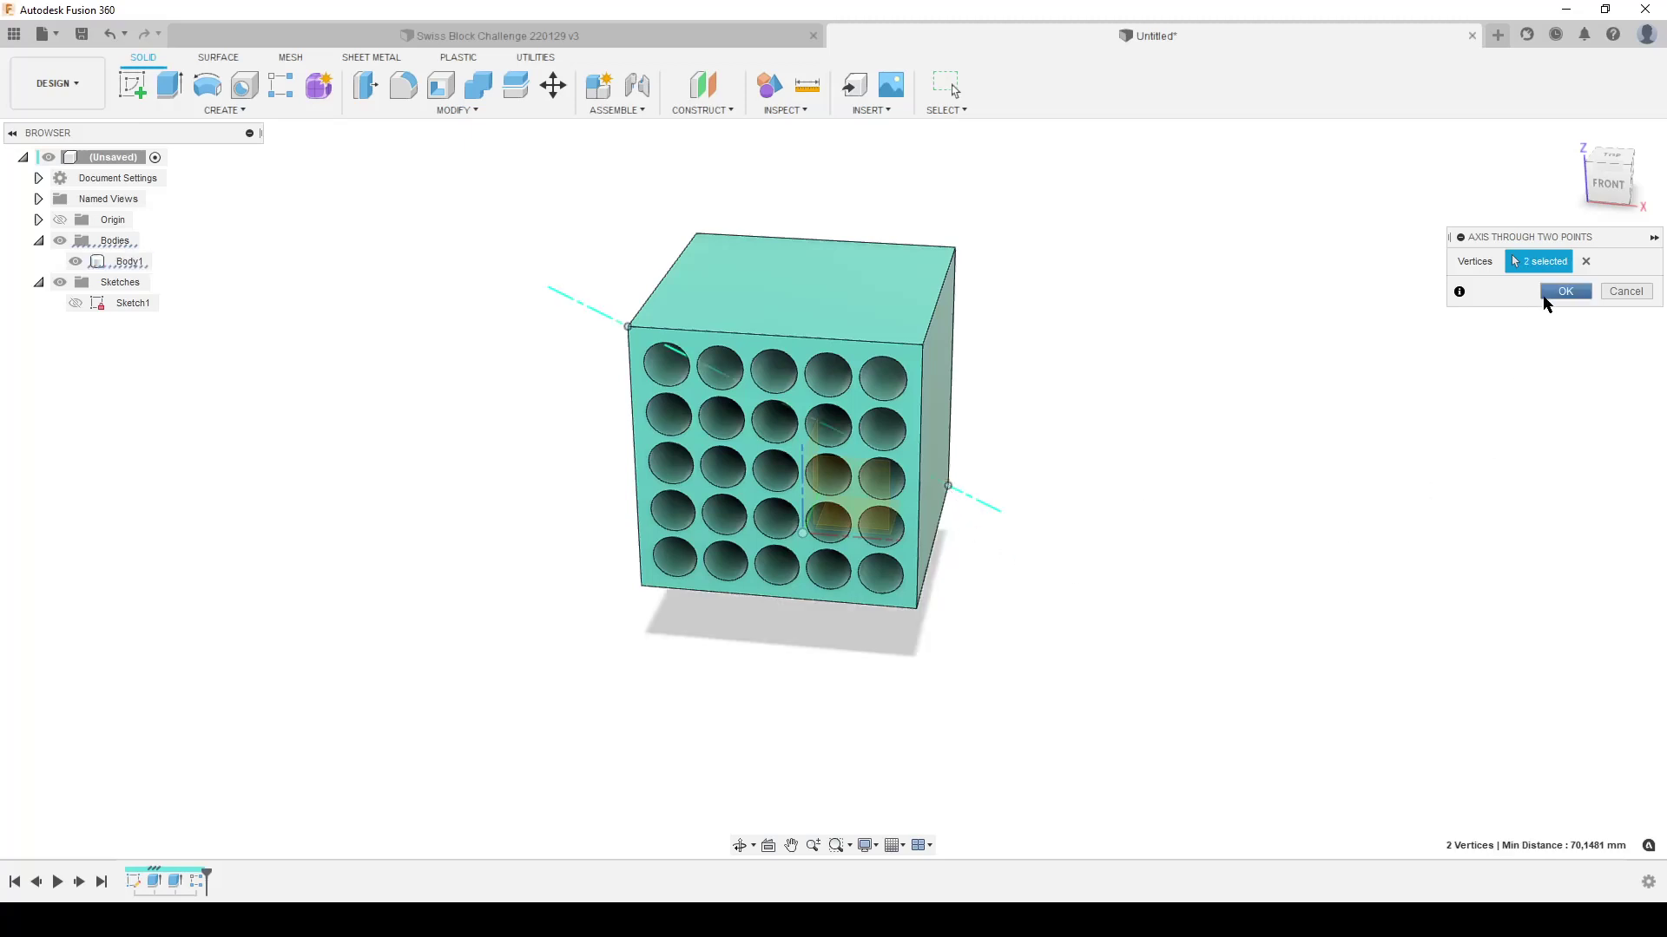
{"action": "left_click", "coordinate": [1546, 299]}
{"action": "type", "text": "scir"}
Step: Circular-pattern Extrude2 and R-Pattern1 three times around the diagonal Axis1 to cover all faces
{"action": "left_click", "coordinate": [1215, 685]}
{"action": "left_click", "coordinate": [1576, 252]}
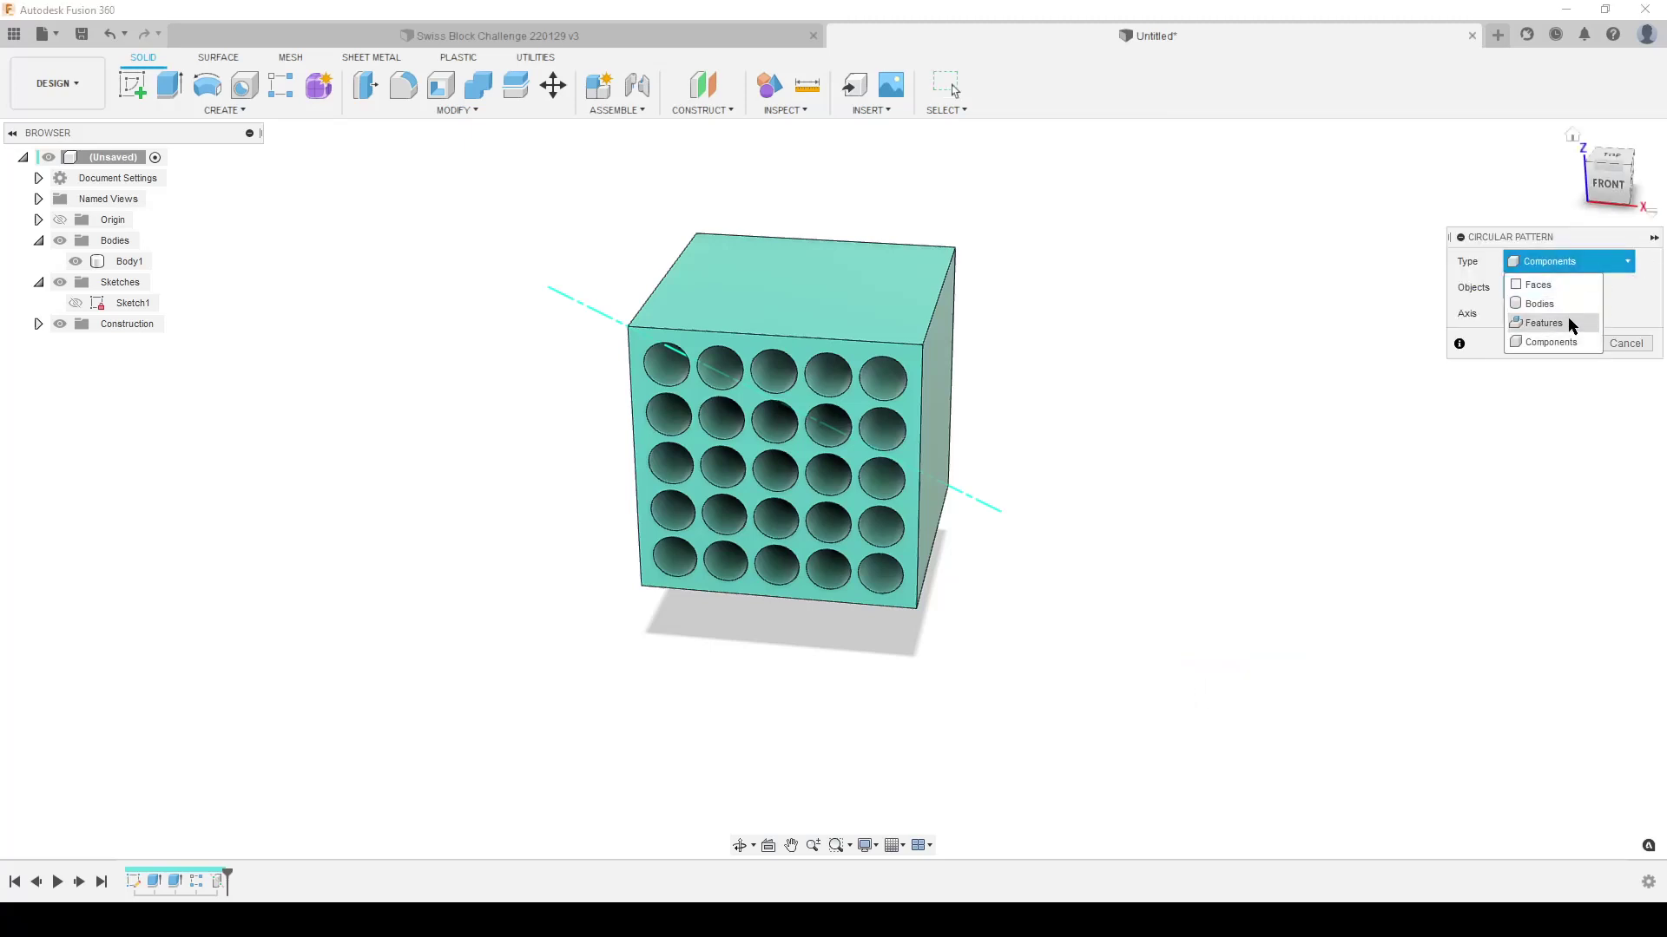
{"action": "left_click", "coordinate": [1576, 321]}
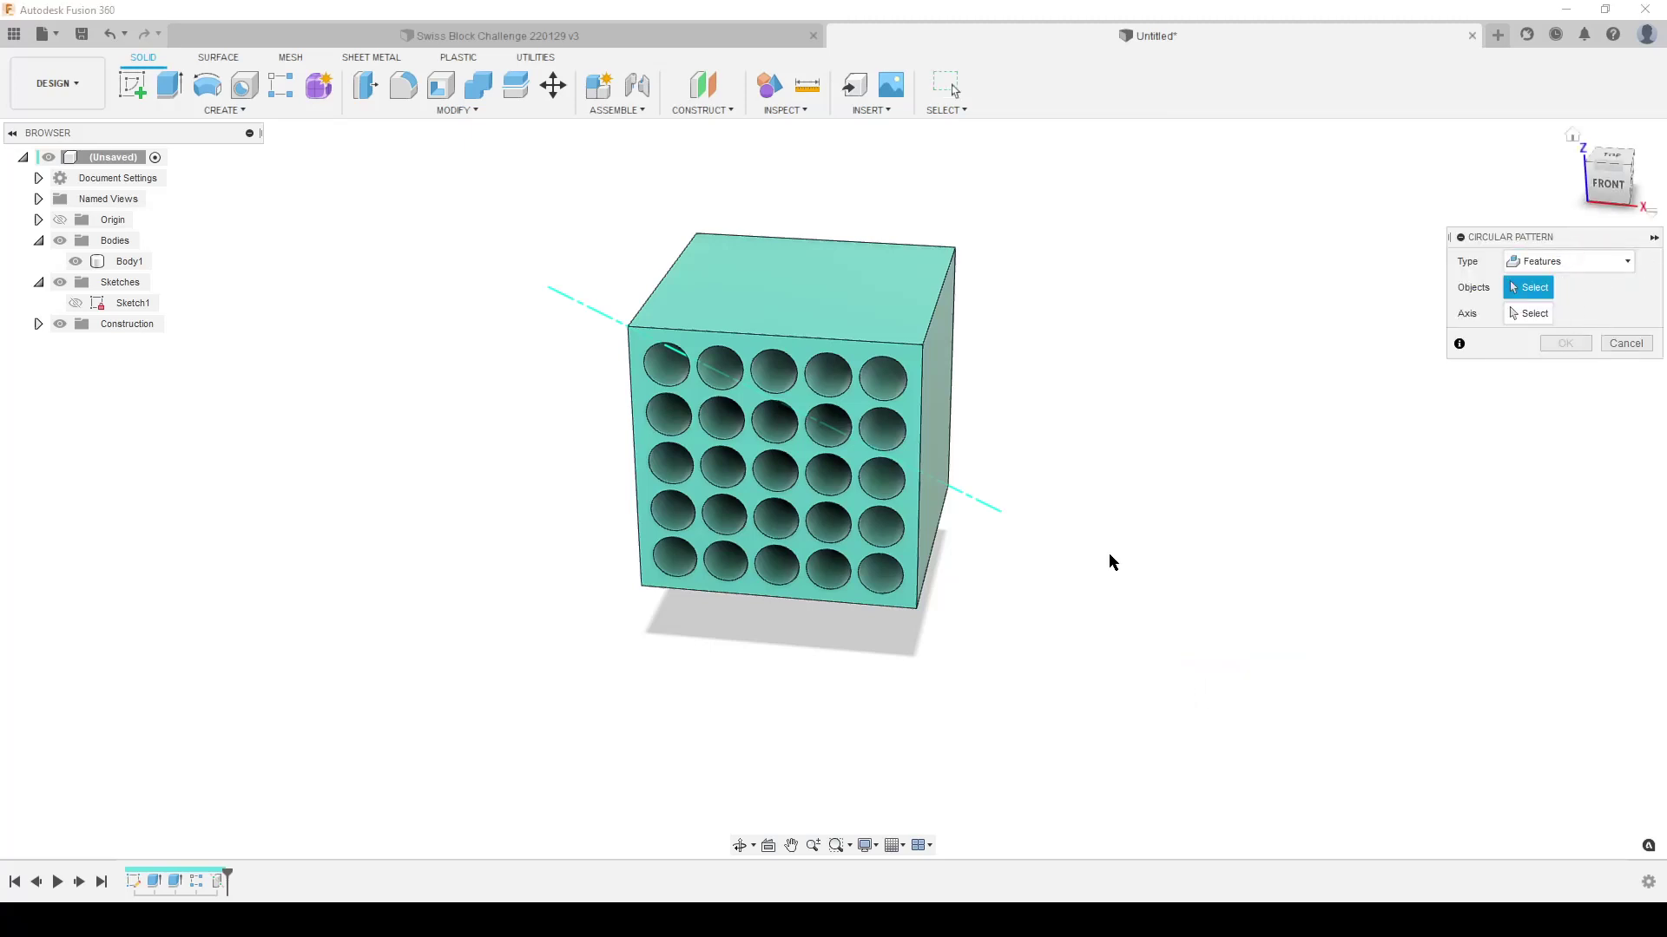
{"action": "left_click", "coordinate": [174, 881]}
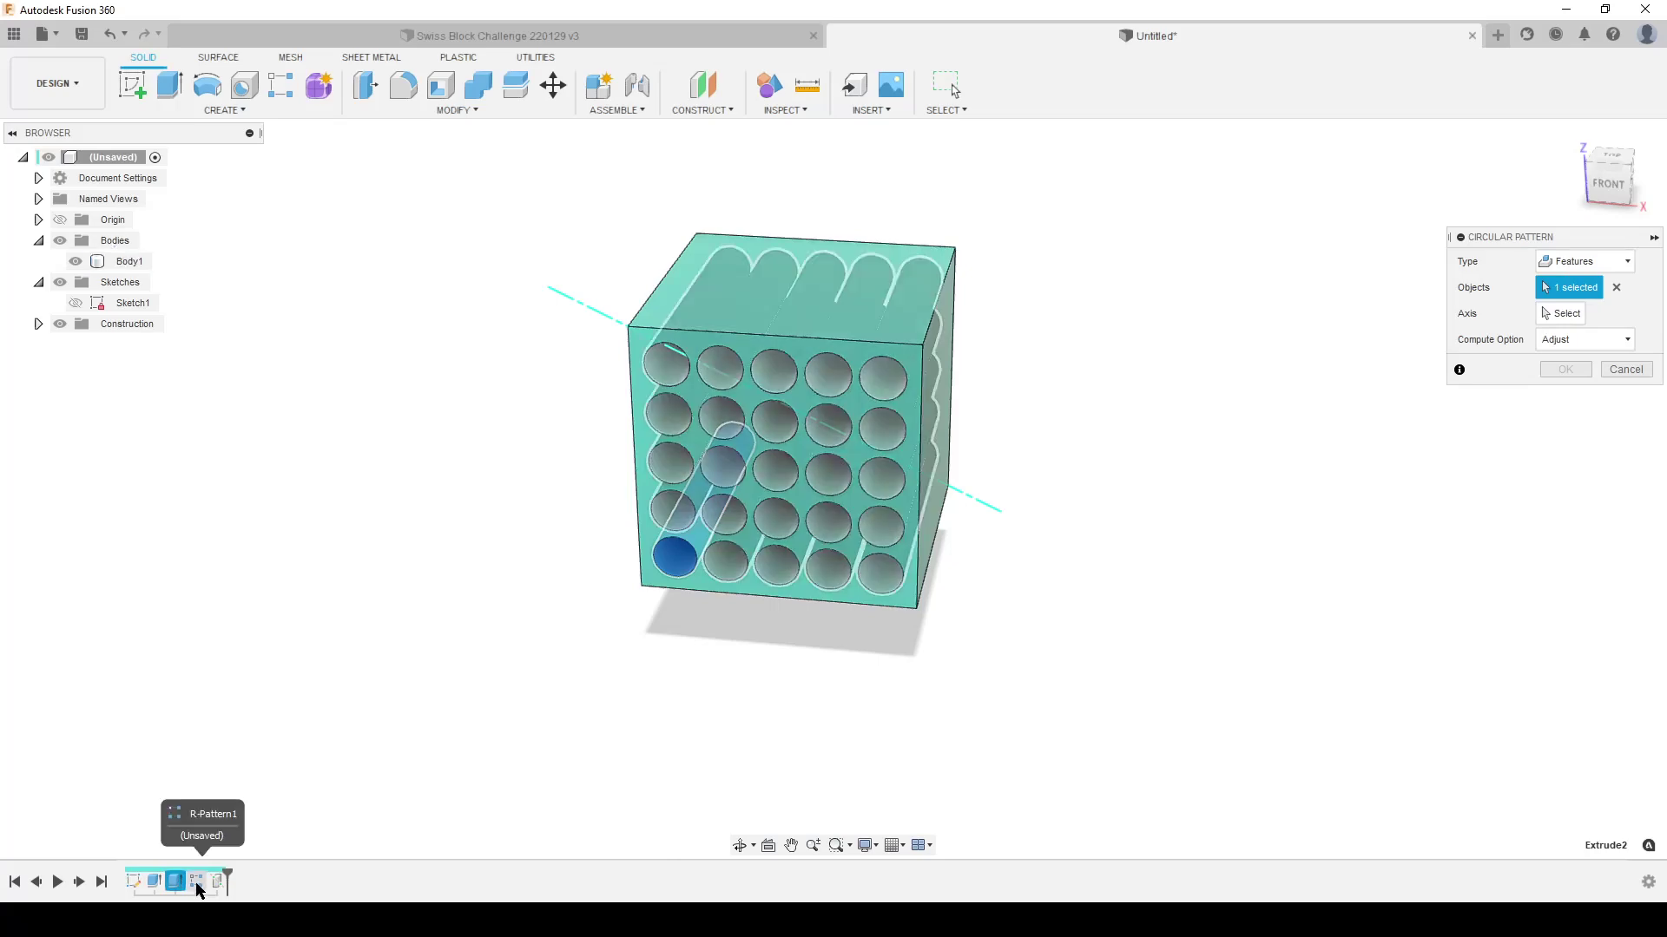
{"action": "left_click", "coordinate": [198, 882]}
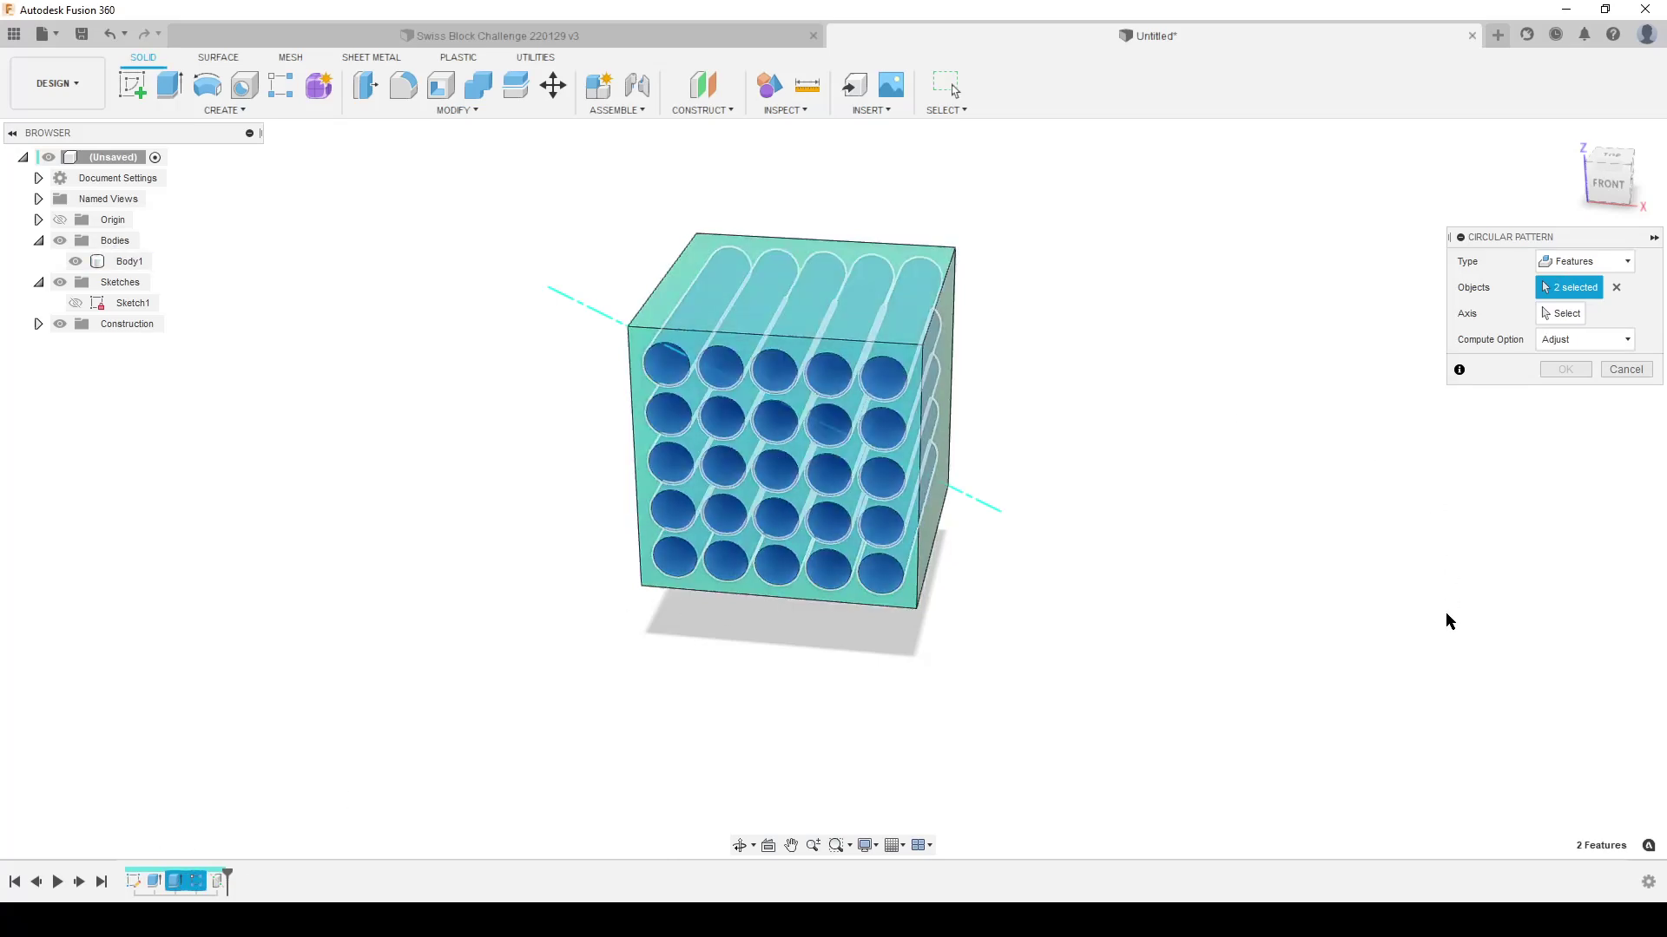
{"action": "left_click", "coordinate": [1564, 313]}
{"action": "left_click", "coordinate": [588, 314]}
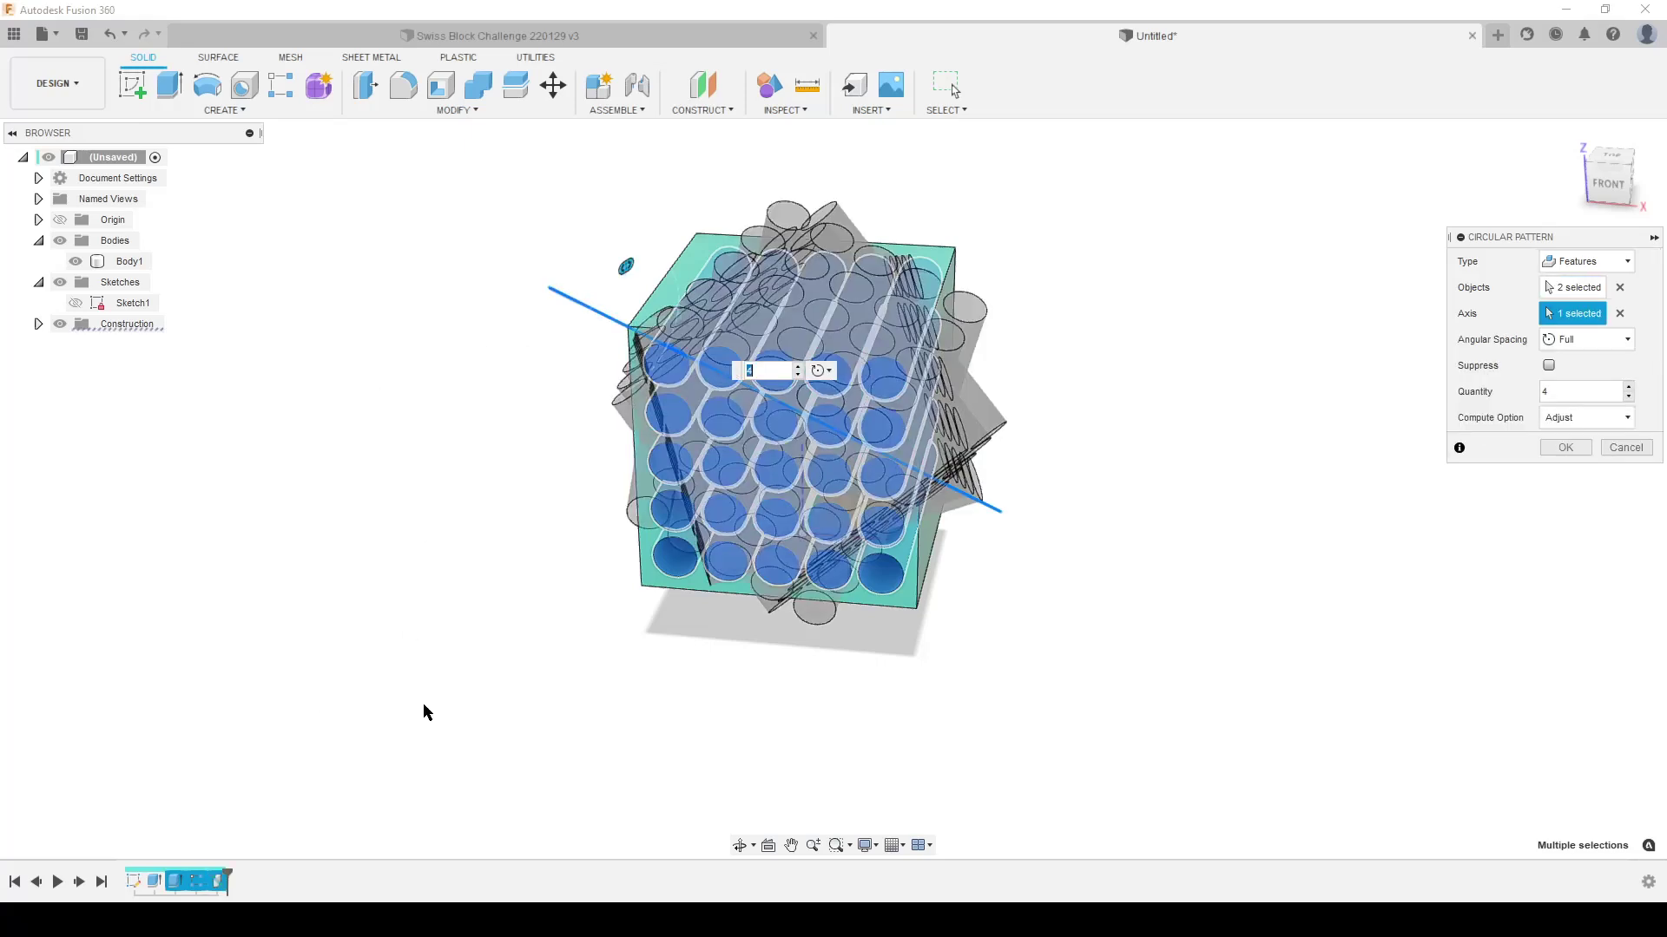
{"action": "double_click", "coordinate": [1558, 392]}
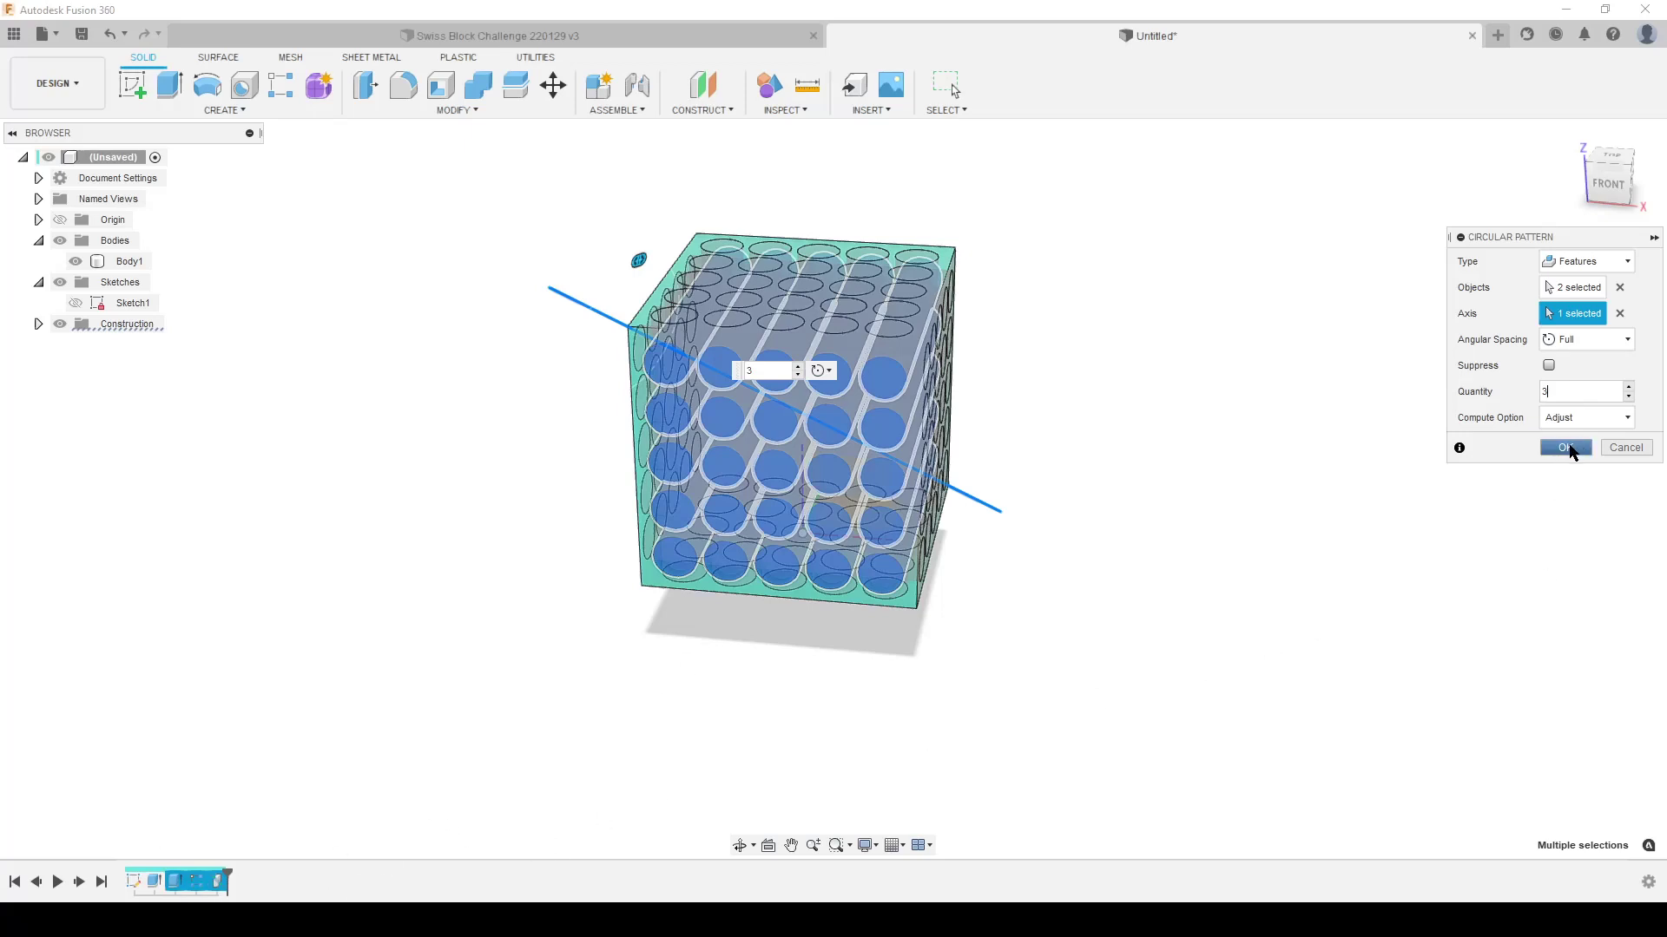
{"action": "left_click", "coordinate": [1567, 448]}
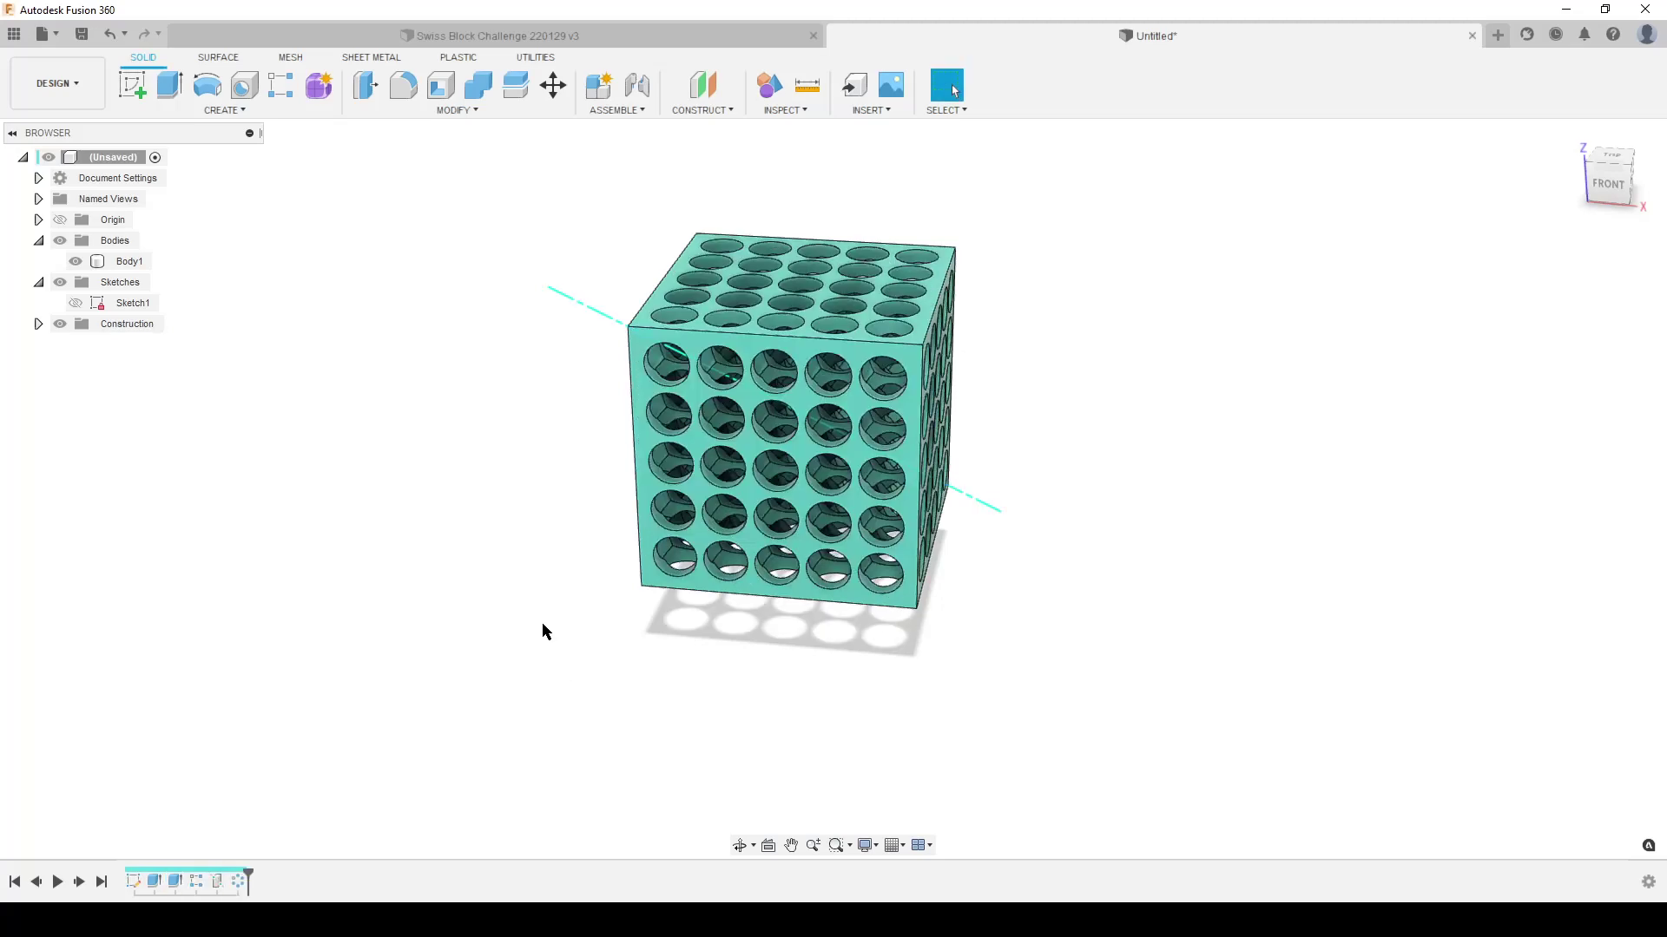
{"action": "left_click", "coordinate": [38, 324]}
Step: Hide the construction axis and open the user parameters table moved aside from the cube
{"action": "left_click", "coordinate": [75, 344]}
{"action": "middle_click_drag", "start_coordinate": [412, 625], "coordinate": [989, 555], "text": "shift"}
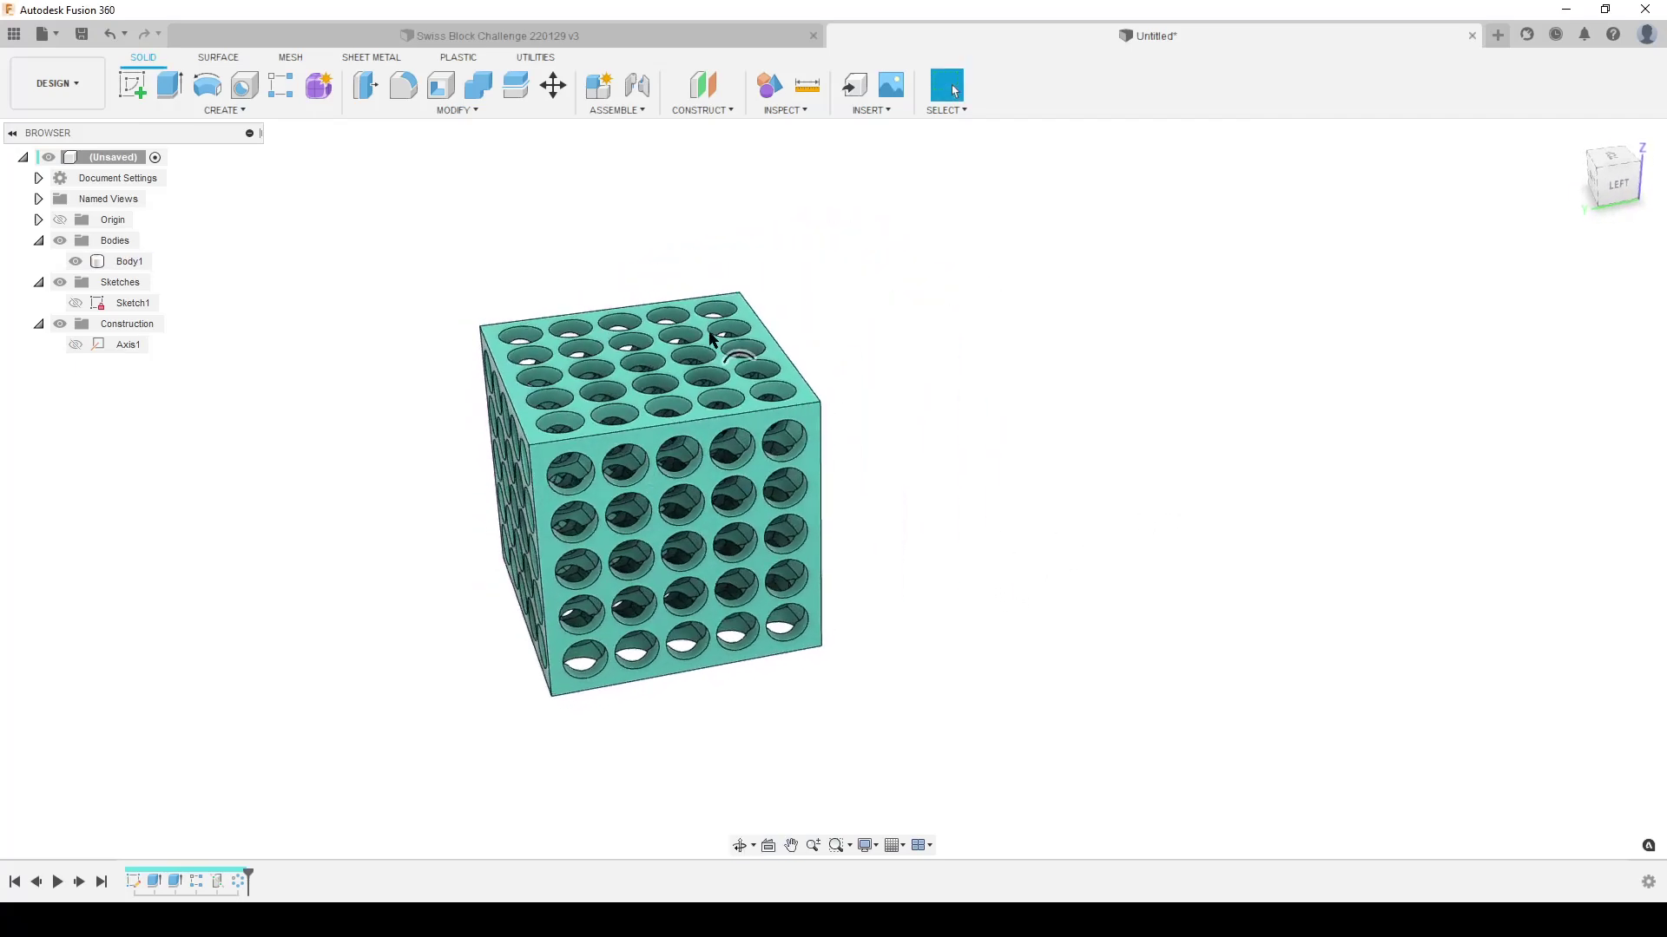
{"action": "left_click", "coordinate": [457, 110]}
{"action": "left_click", "coordinate": [396, 478]}
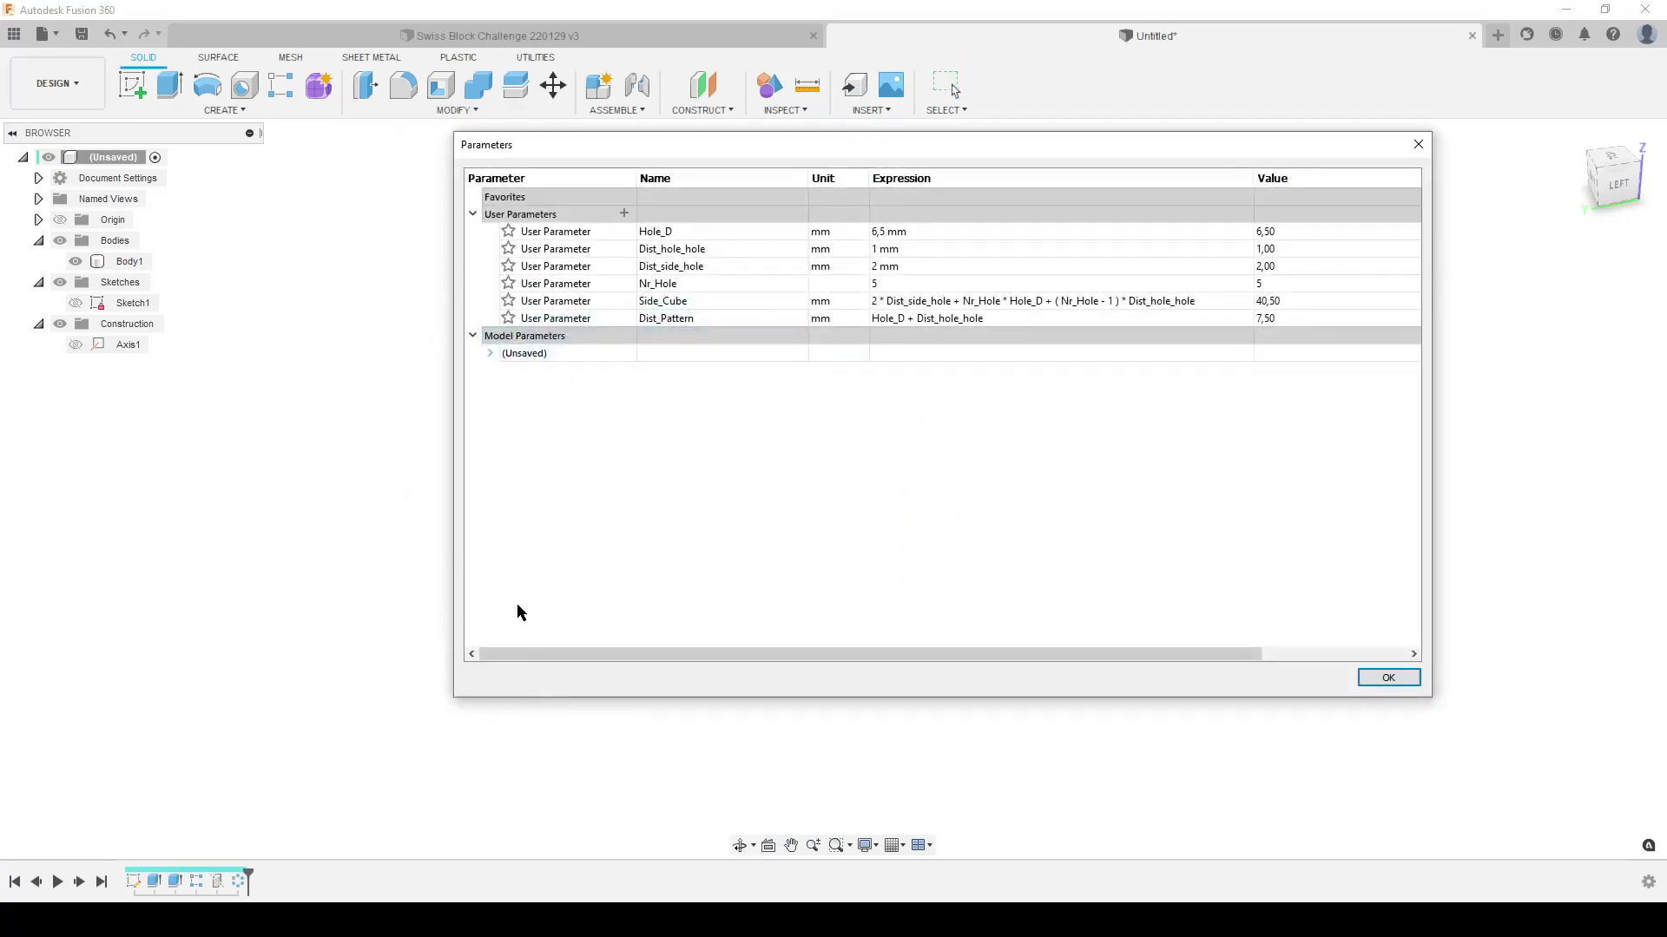
{"action": "left_click_drag", "start_coordinate": [901, 146], "coordinate": [1091, 180]}
{"action": "middle_click_drag", "start_coordinate": [505, 526], "coordinate": [293, 536]}
{"action": "scroll", "coordinate": [293, 536], "scroll_direction": "down", "scroll_amount": 3}
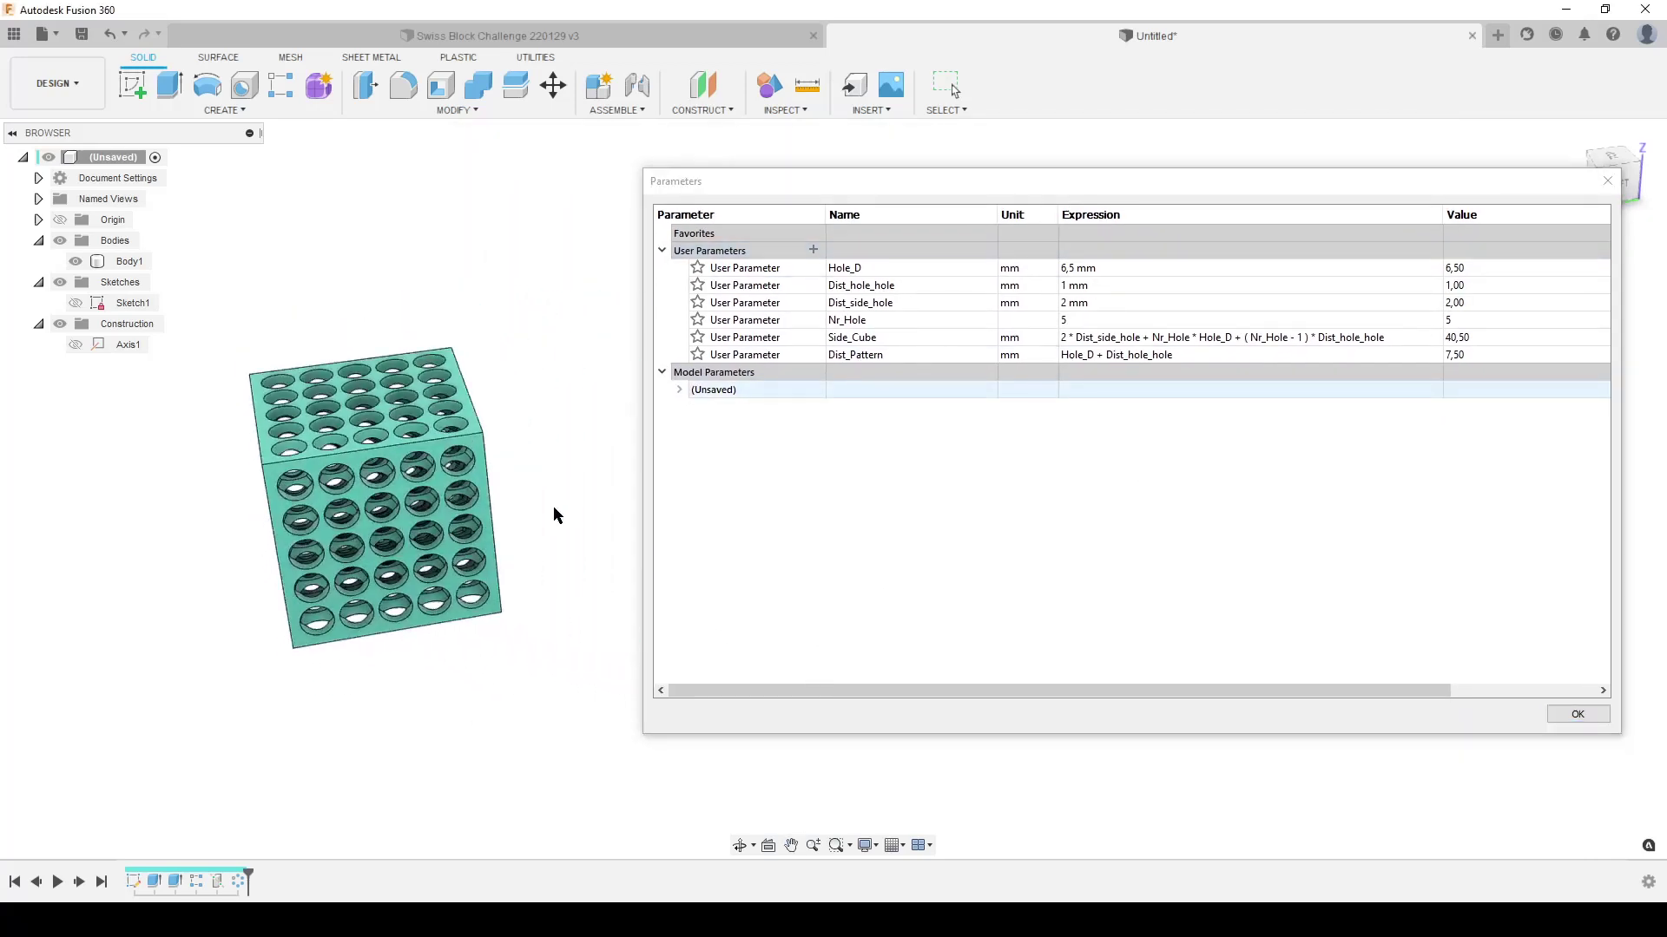
Step: Test the model with Nr_Hole 3, Hole_D 8 mm and Dist_hole_hole 5 mm
{"action": "left_click", "coordinate": [1104, 319]}
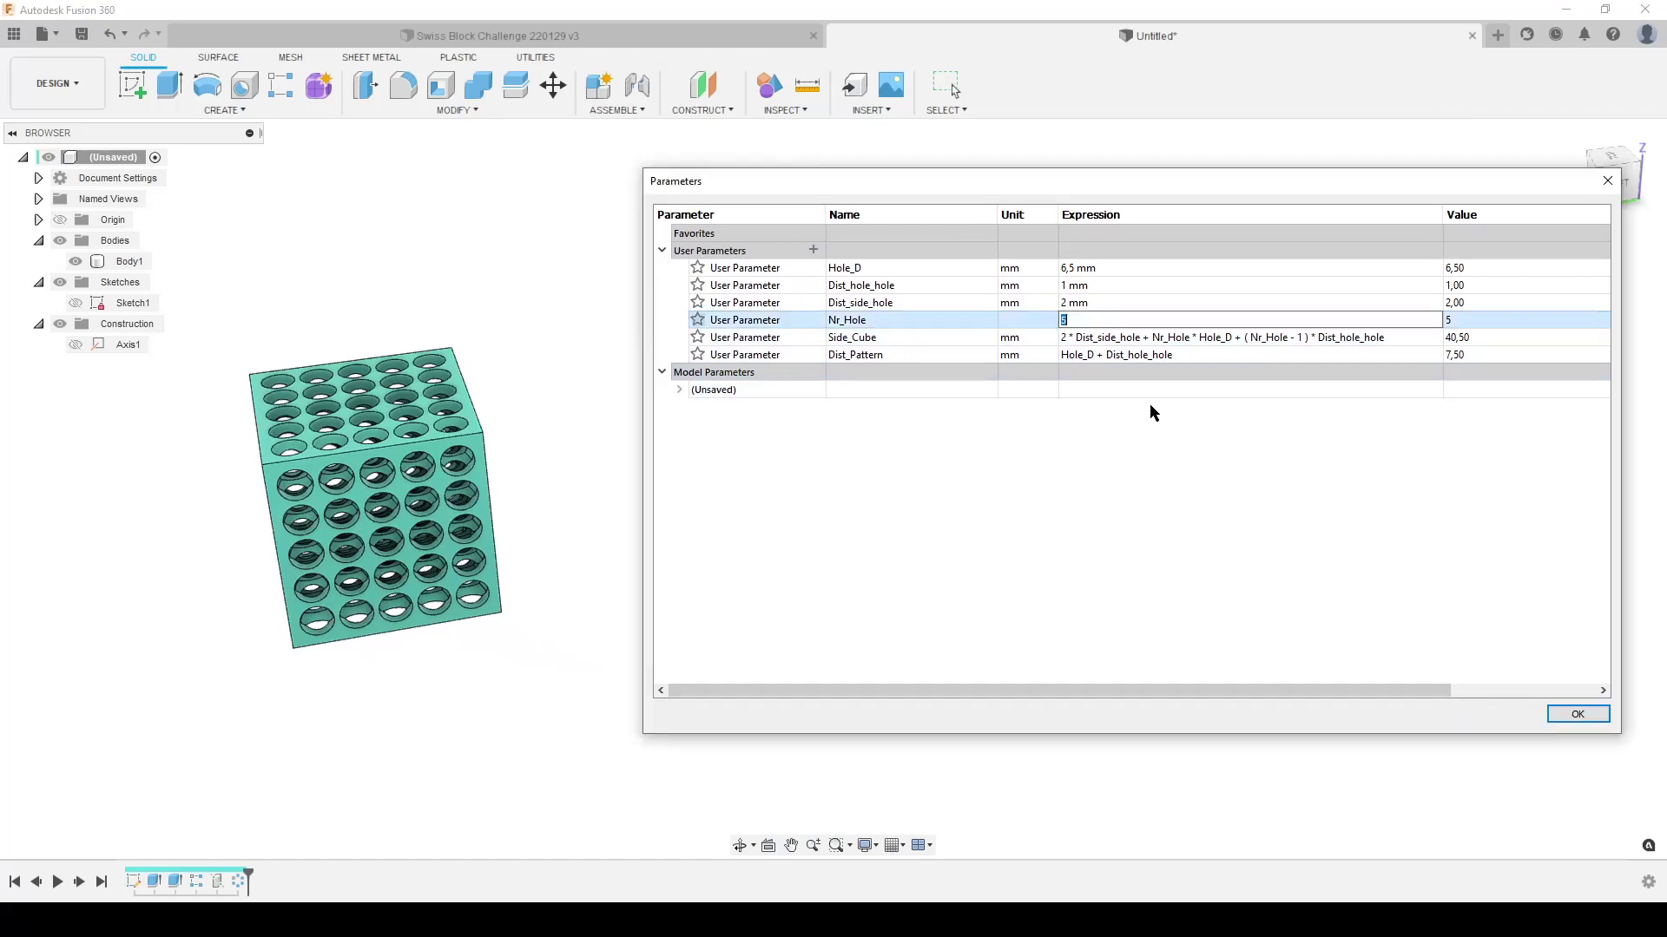
{"action": "key", "text": "Return"}
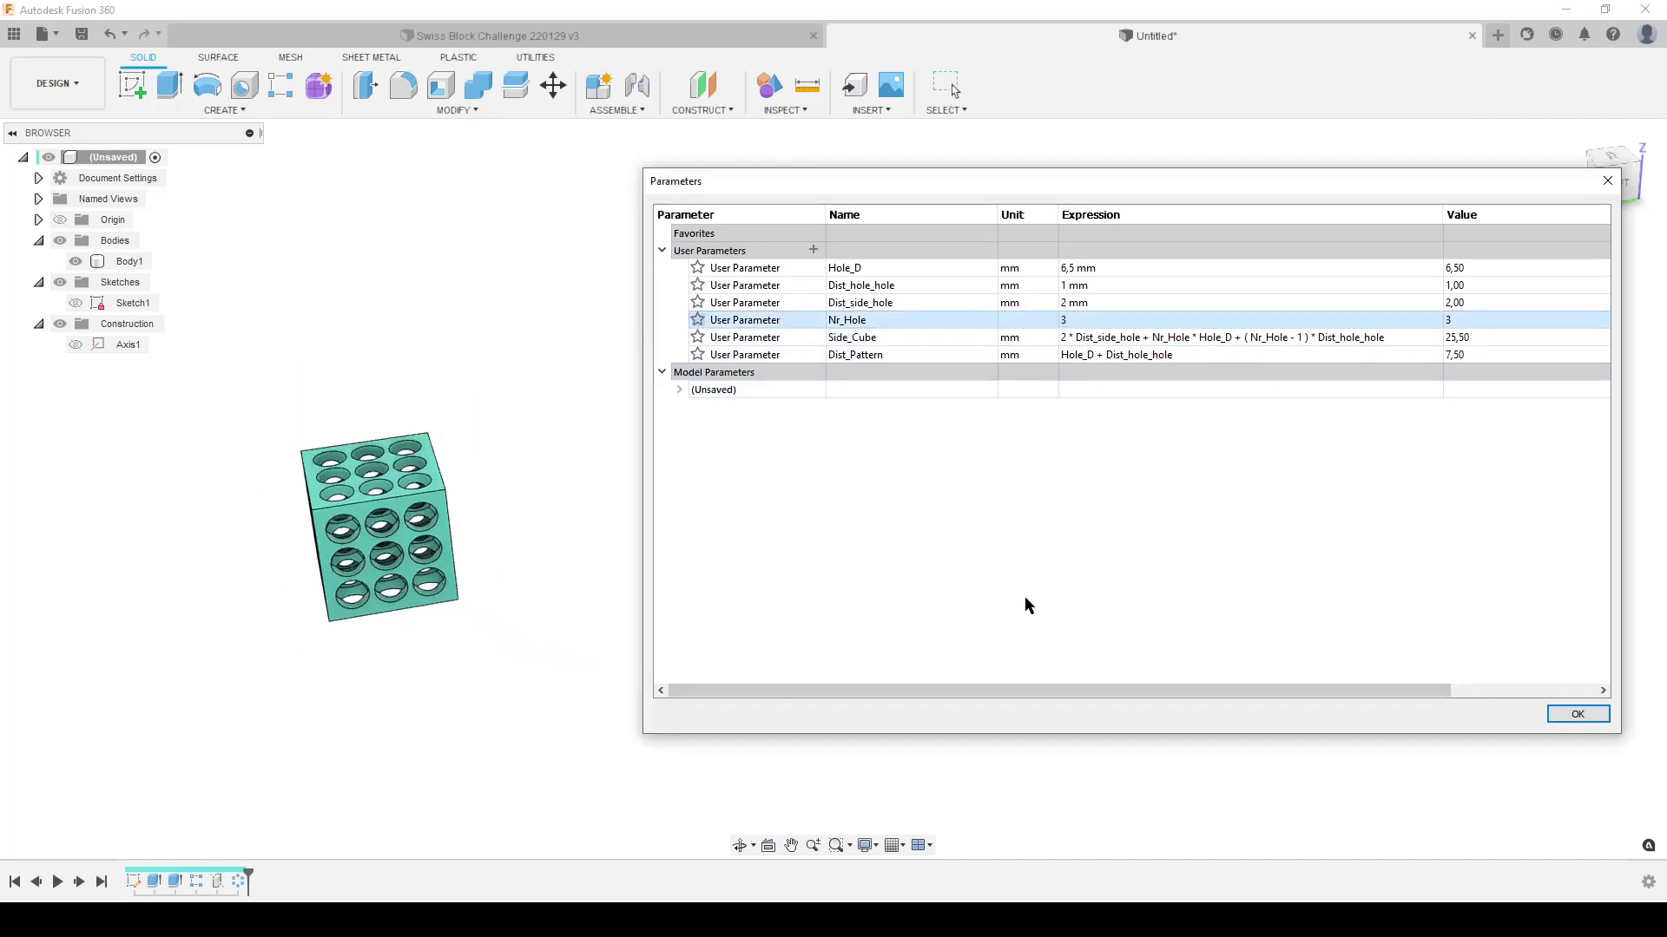
{"action": "scroll", "coordinate": [435, 657], "scroll_direction": "up", "scroll_amount": 2}
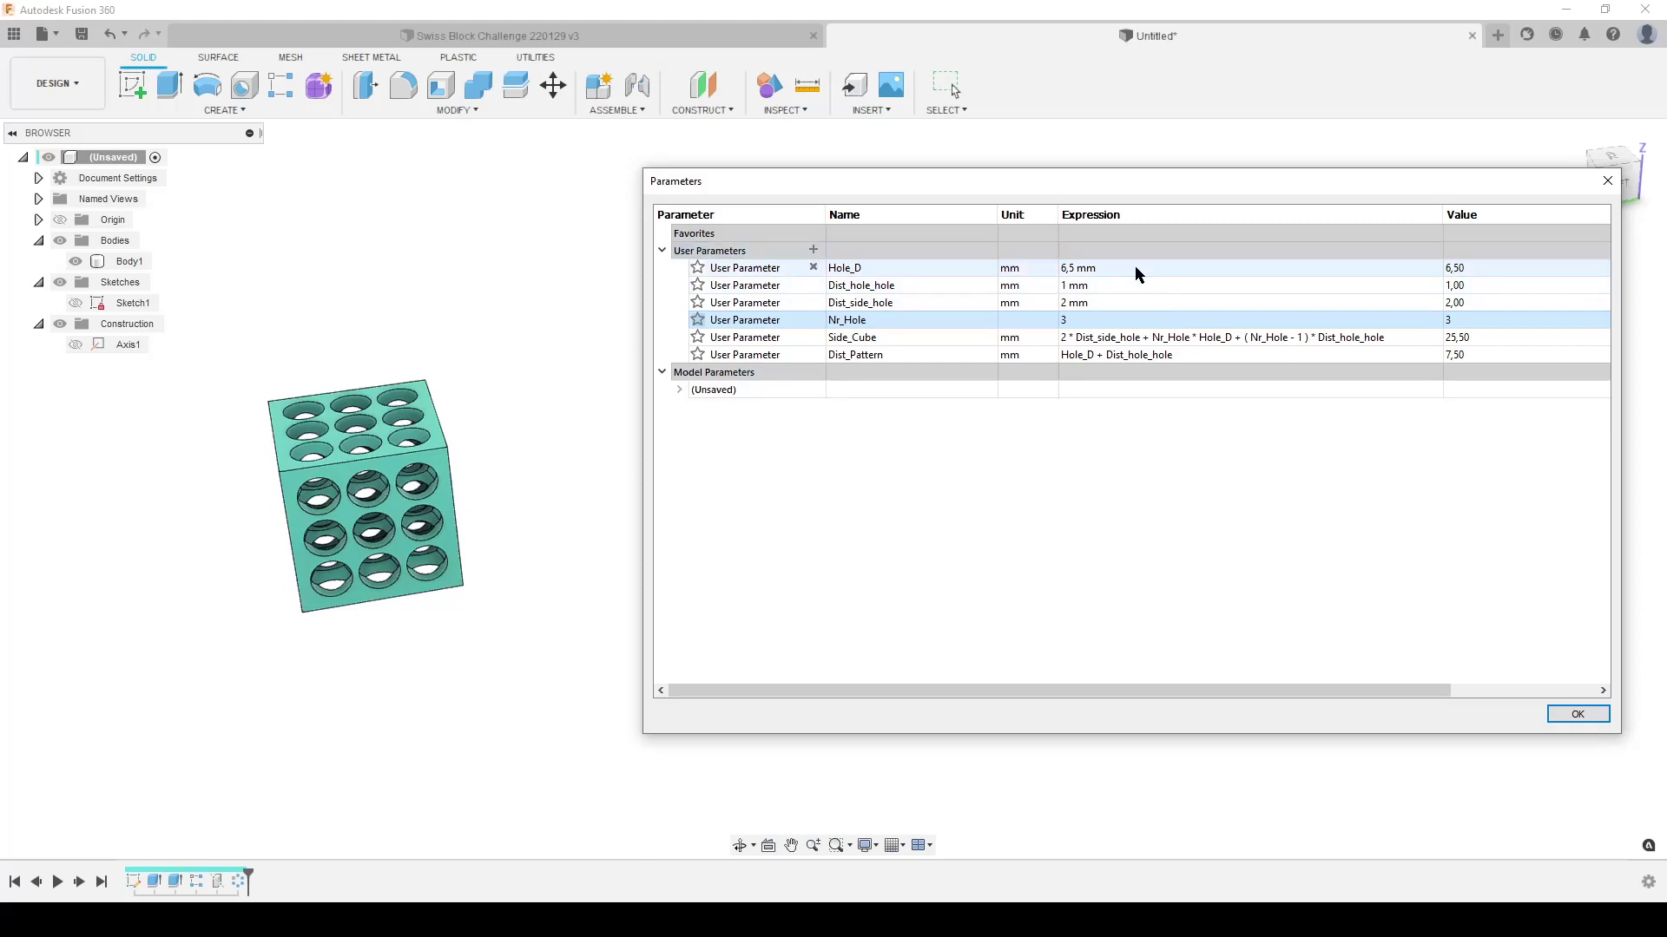
{"action": "left_click", "coordinate": [1082, 269]}
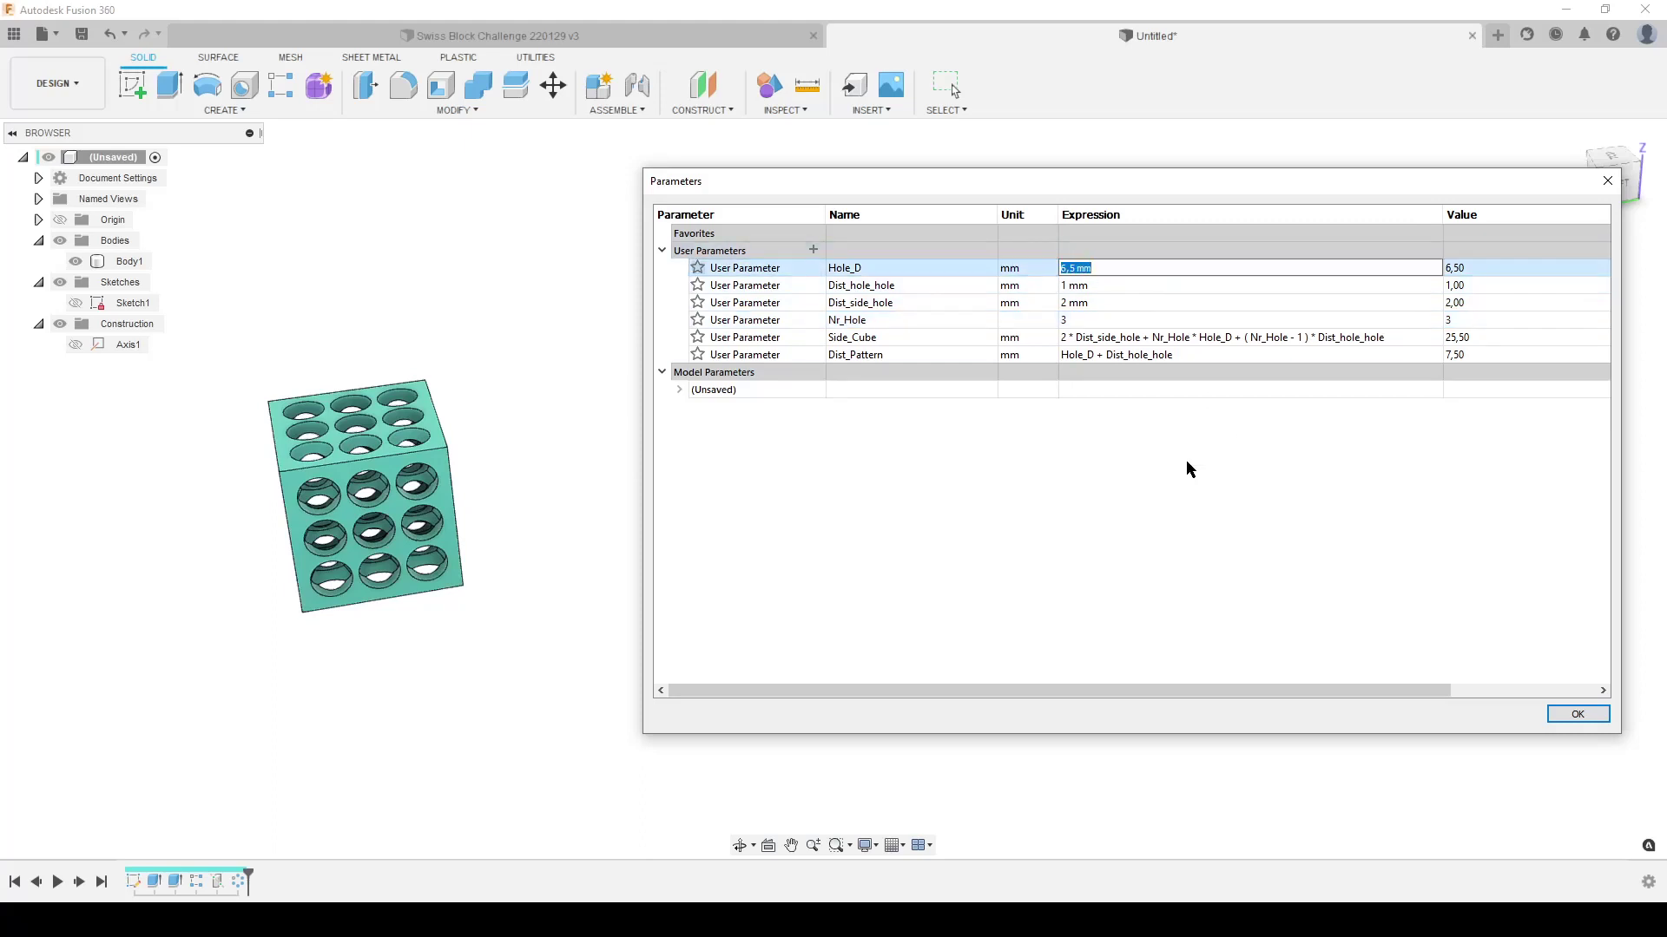
{"action": "type", "text": "8"}
{"action": "key", "text": "Return"}
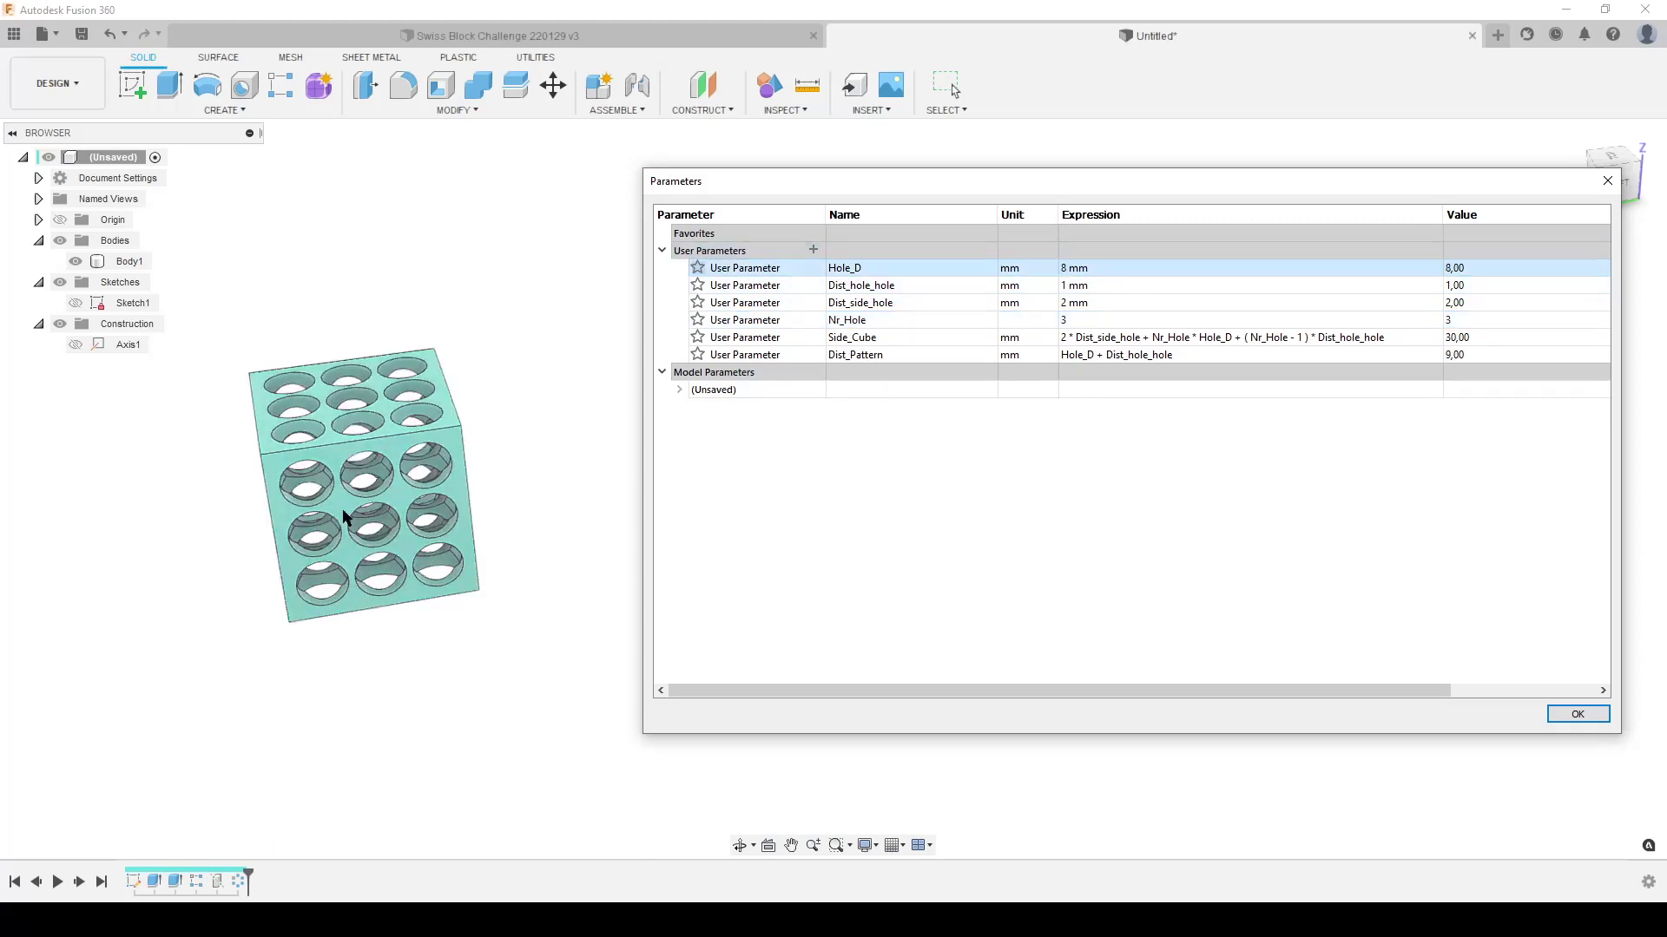
{"action": "left_click", "coordinate": [1096, 287]}
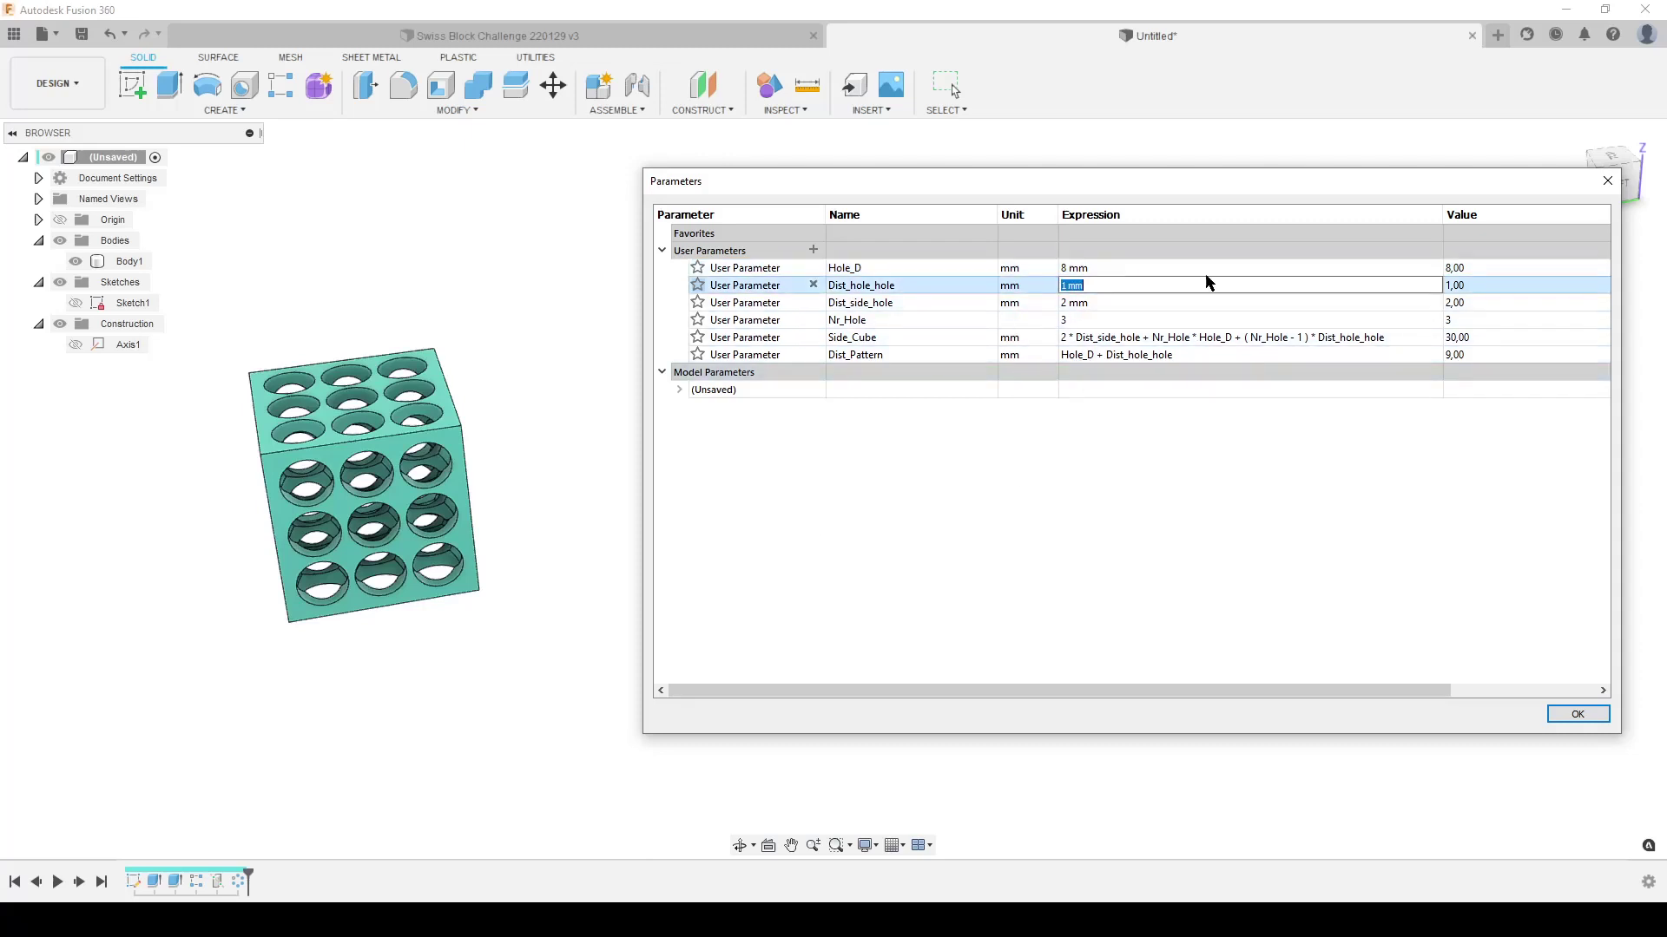
{"action": "type", "text": "5"}
{"action": "key", "text": "Return"}
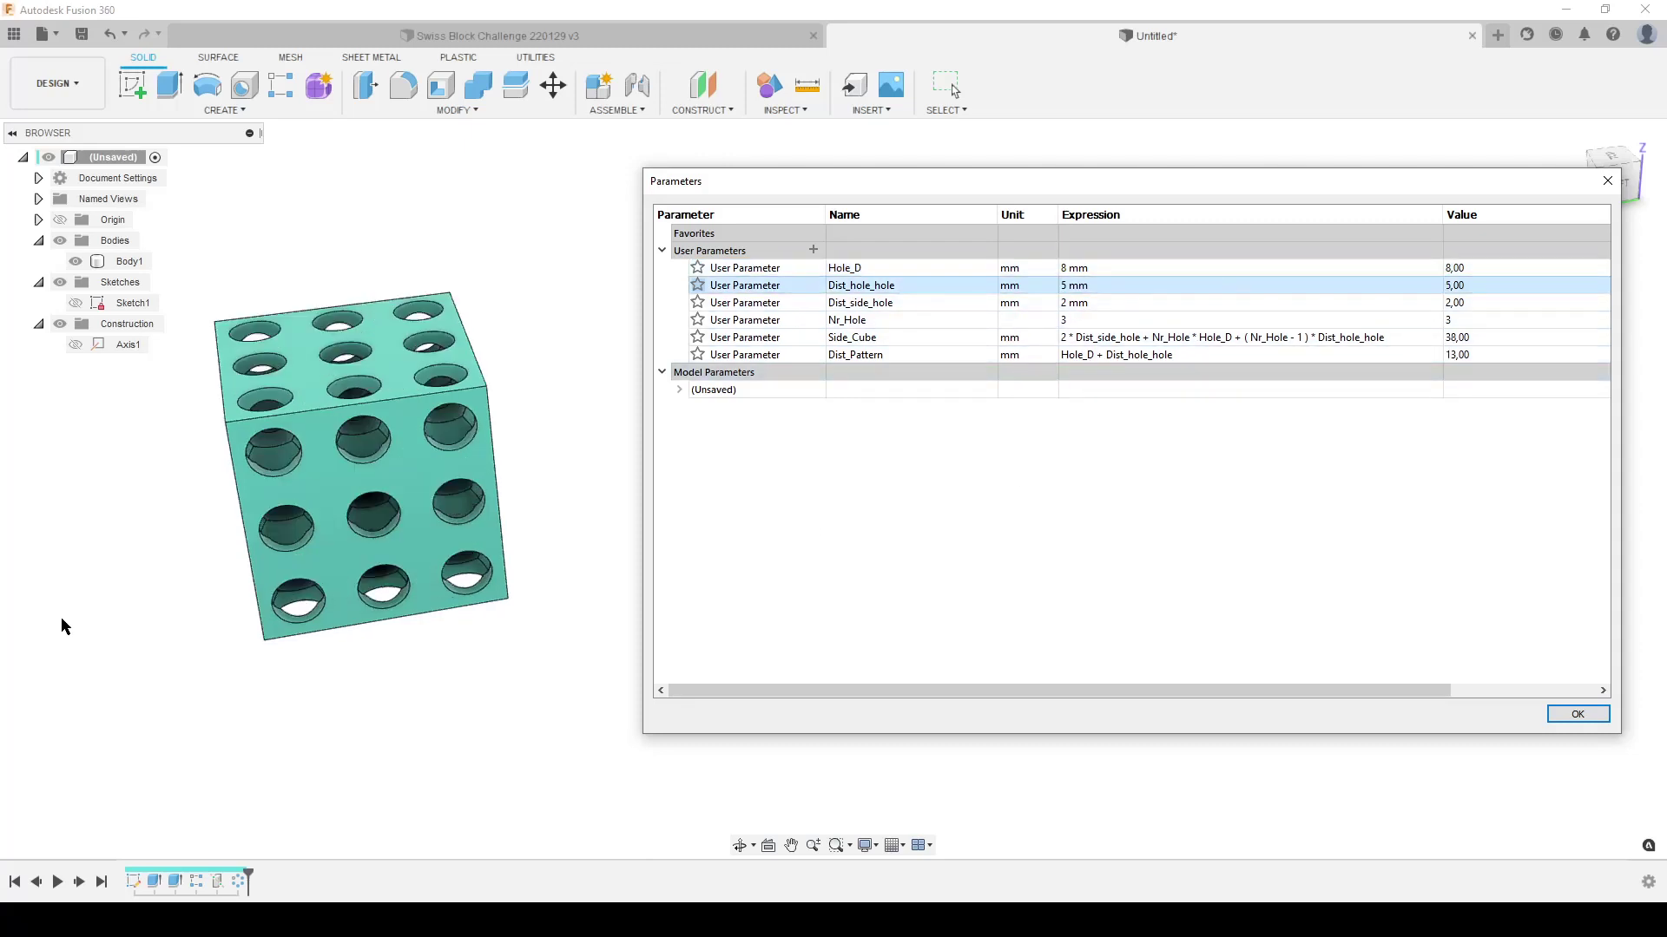
Step: Set Dist_hole_hole to 1 mm, Nr_Hole back to 5 and Dist_side_hole to 2 mm, then accept
{"action": "middle_click_drag", "start_coordinate": [304, 759], "coordinate": [390, 734], "text": "shift"}
{"action": "left_click", "coordinate": [1174, 283]}
{"action": "type", "text": "1"}
{"action": "left_click", "coordinate": [1125, 297]}
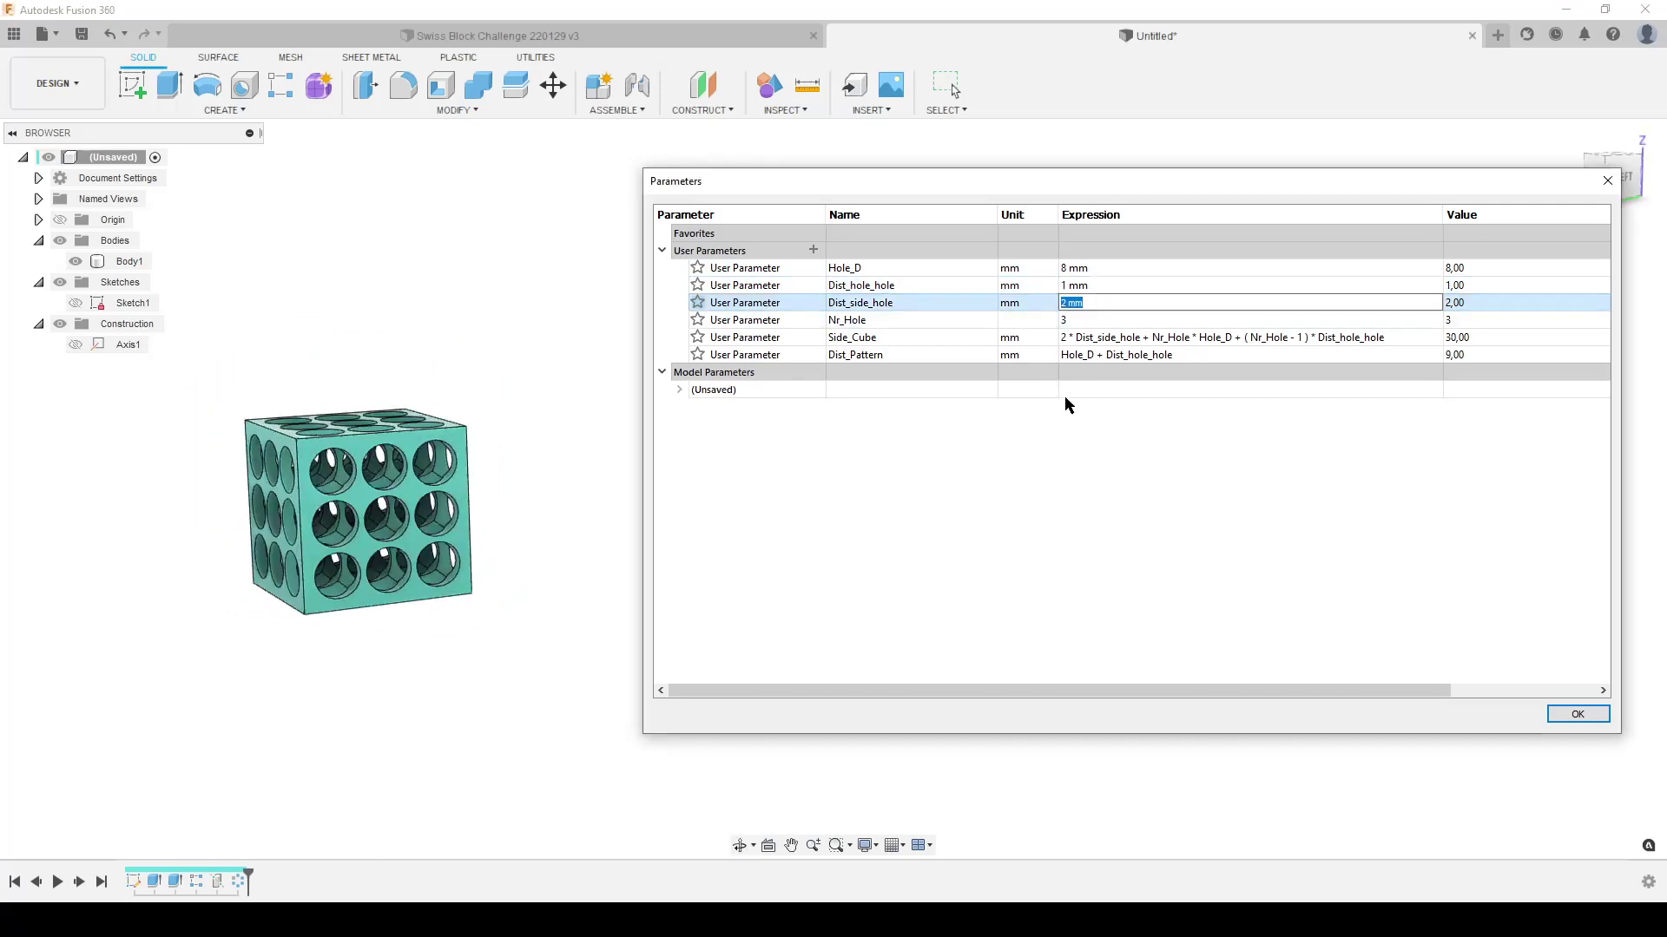
{"action": "type", "text": "5"}
{"action": "key", "text": "Return"}
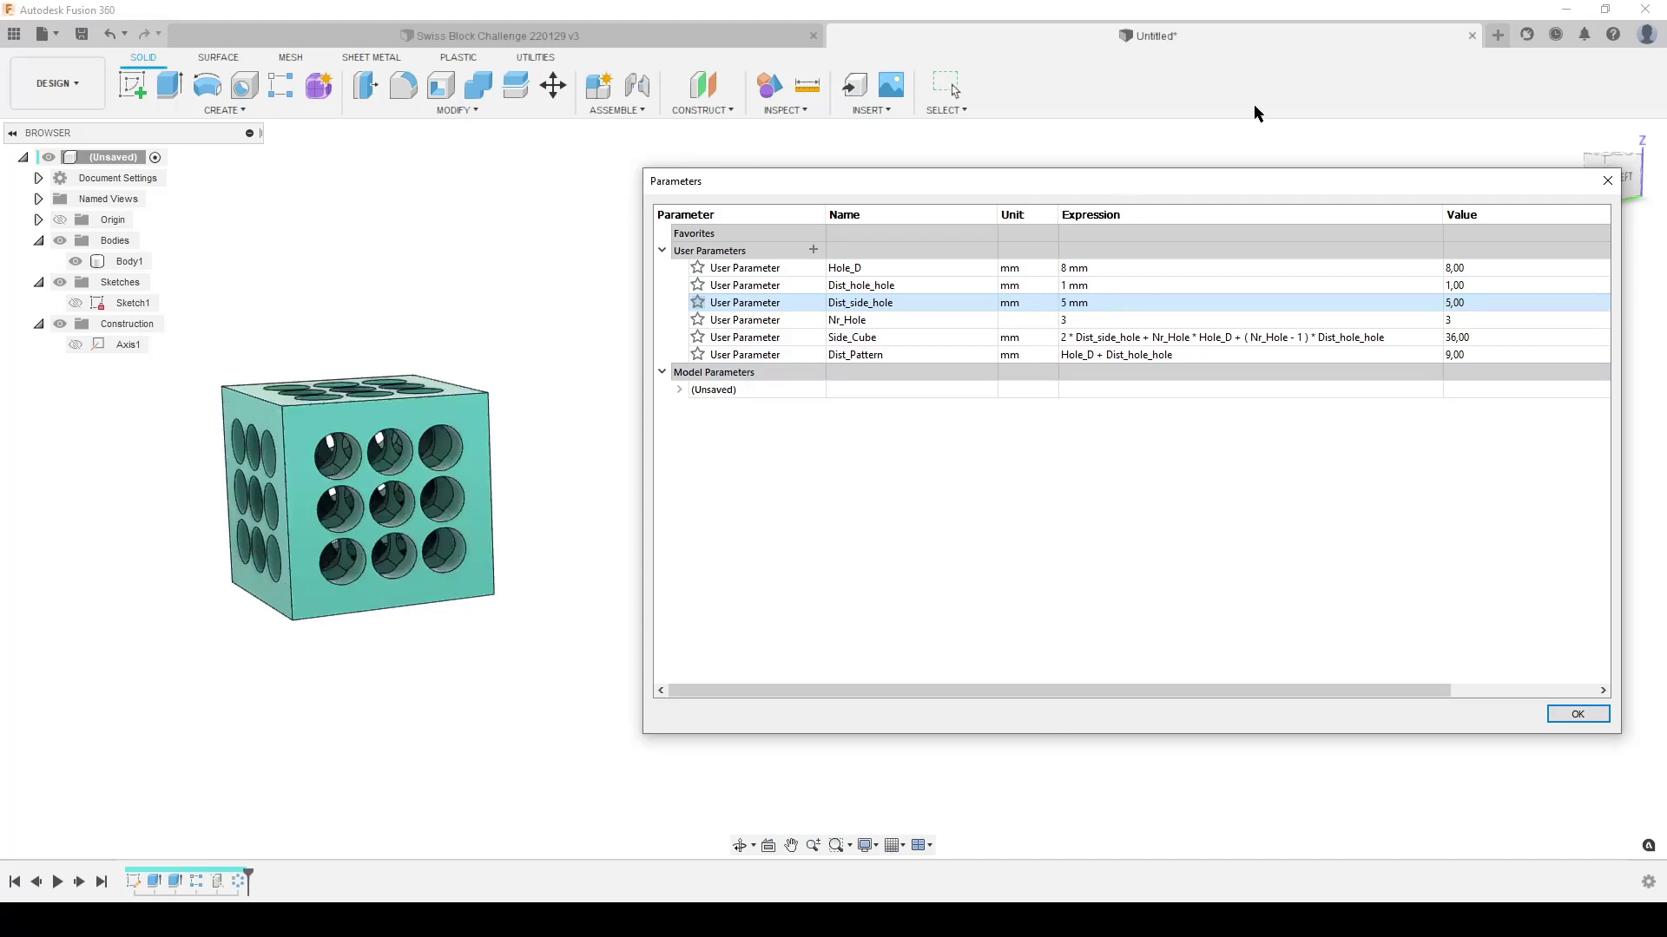
{"action": "left_click", "coordinate": [1079, 322]}
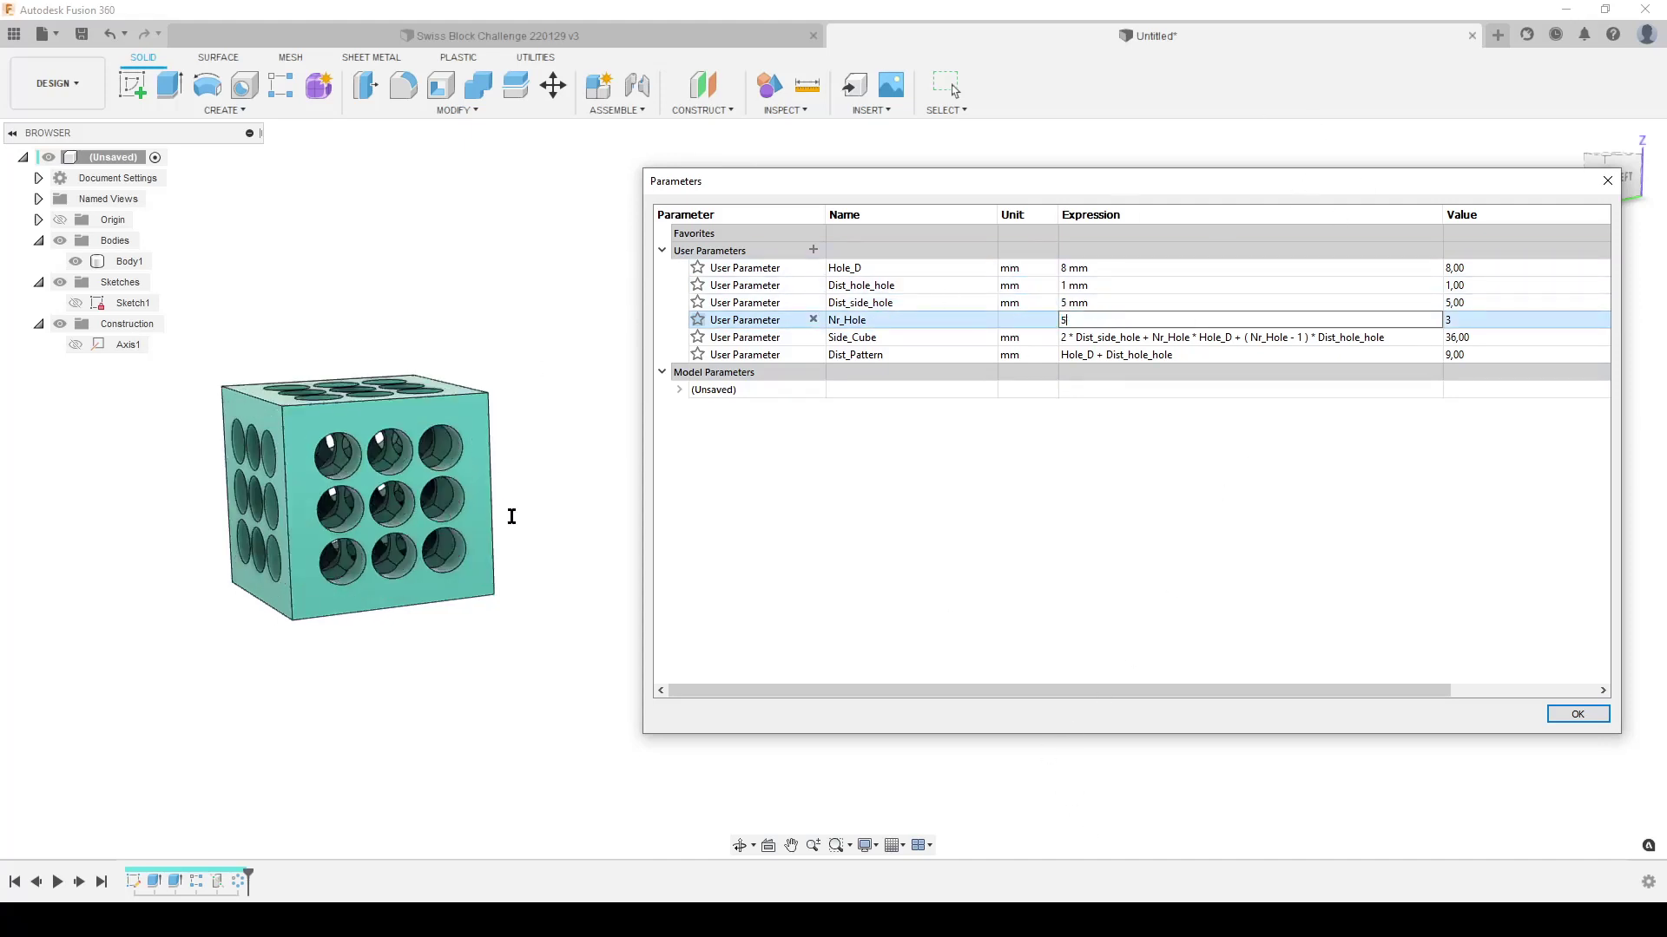
{"action": "key", "text": "Return"}
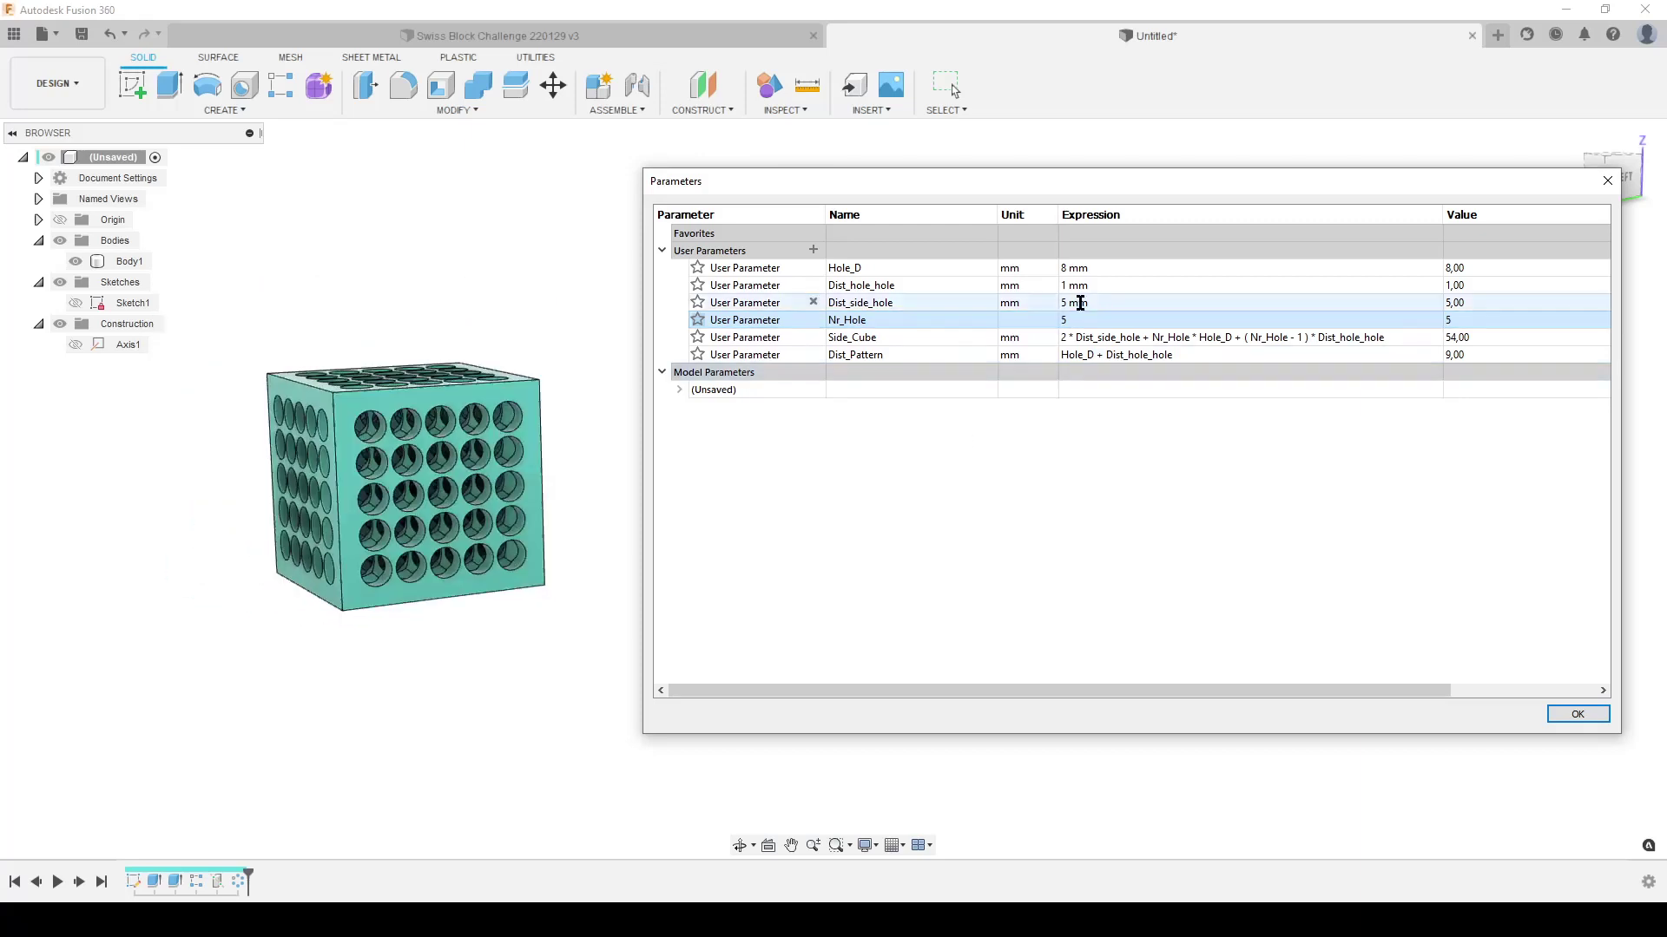
{"action": "left_click", "coordinate": [1140, 303]}
{"action": "type", "text": "2"}
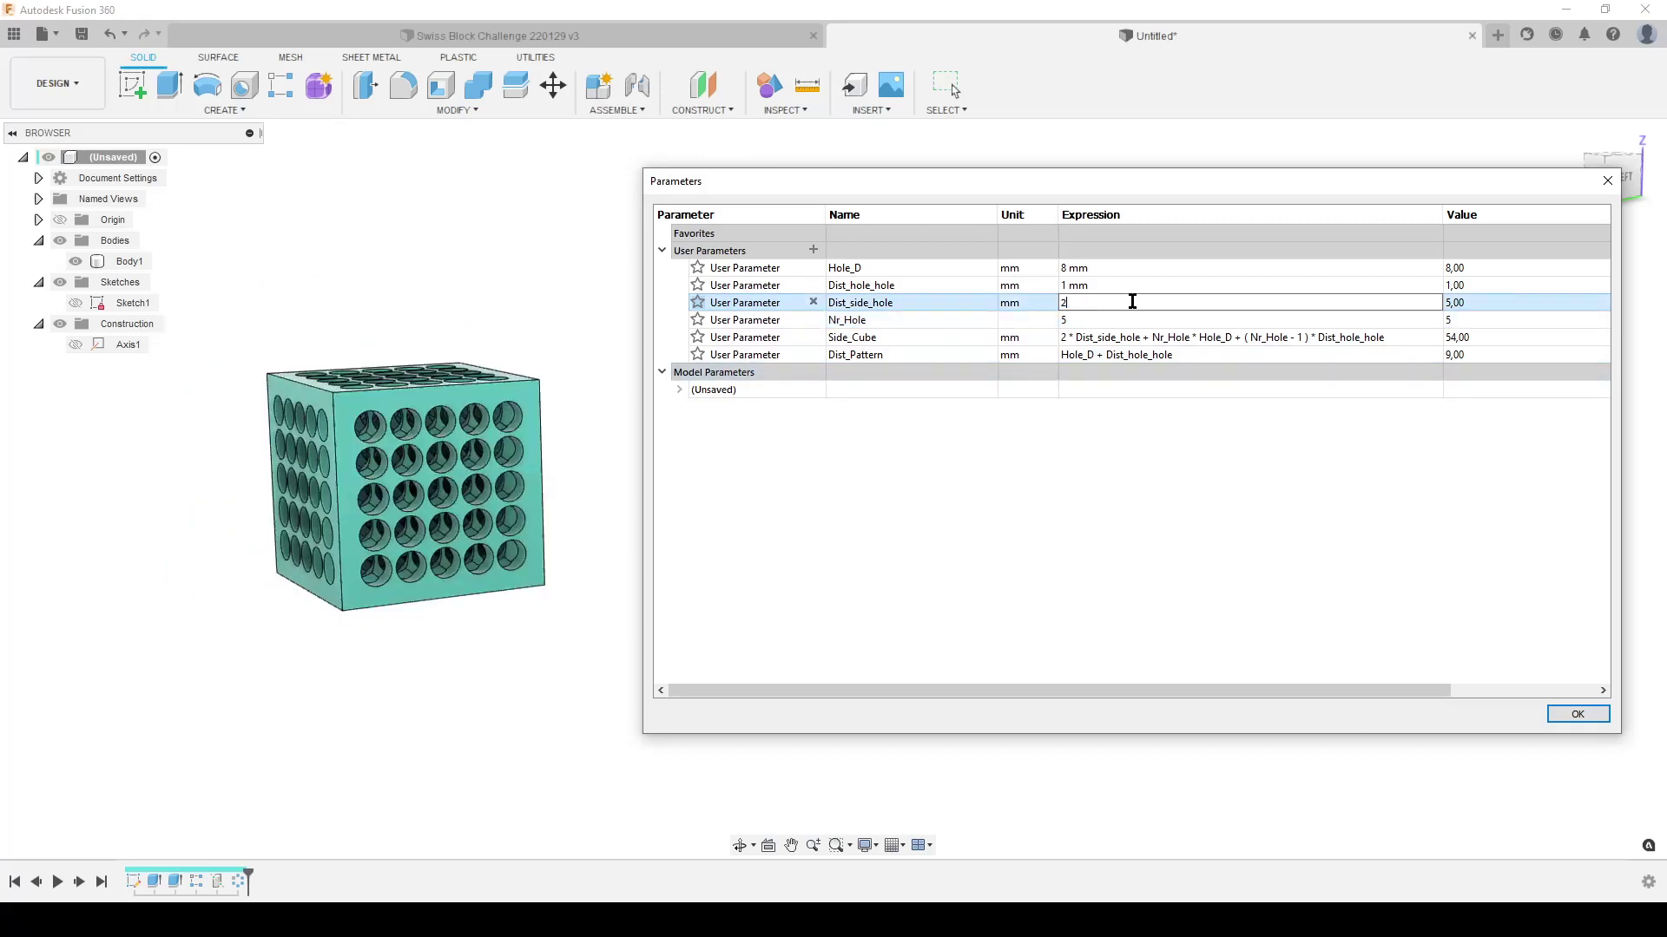
{"action": "key", "text": "Return"}
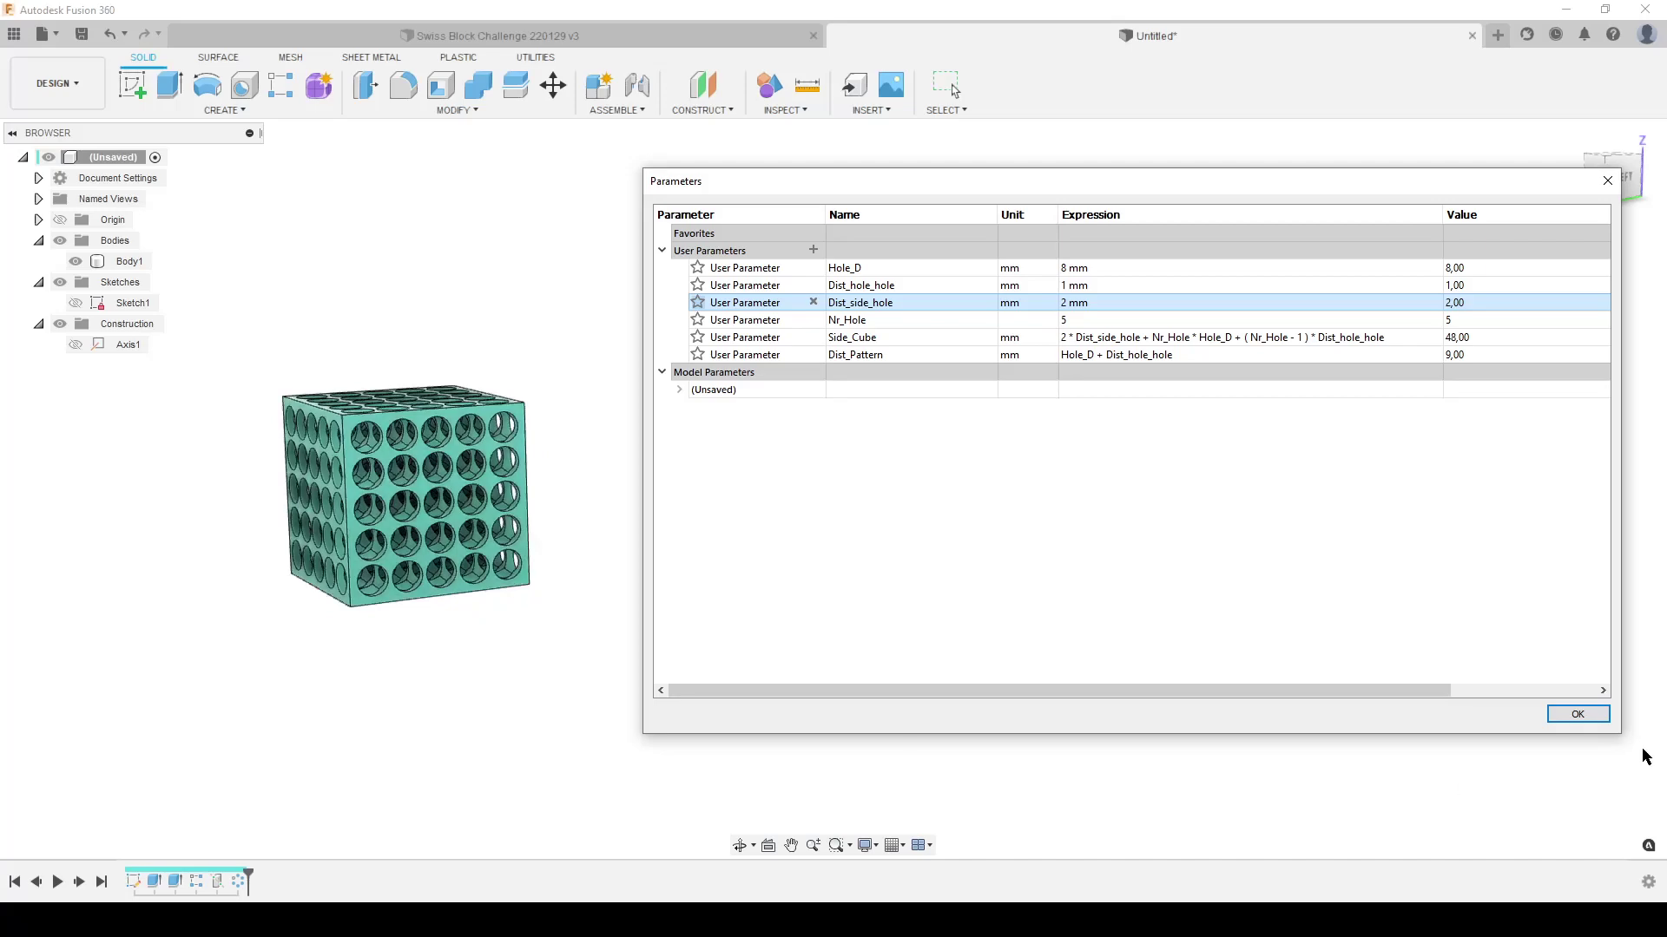
{"action": "left_click", "coordinate": [1577, 715]}
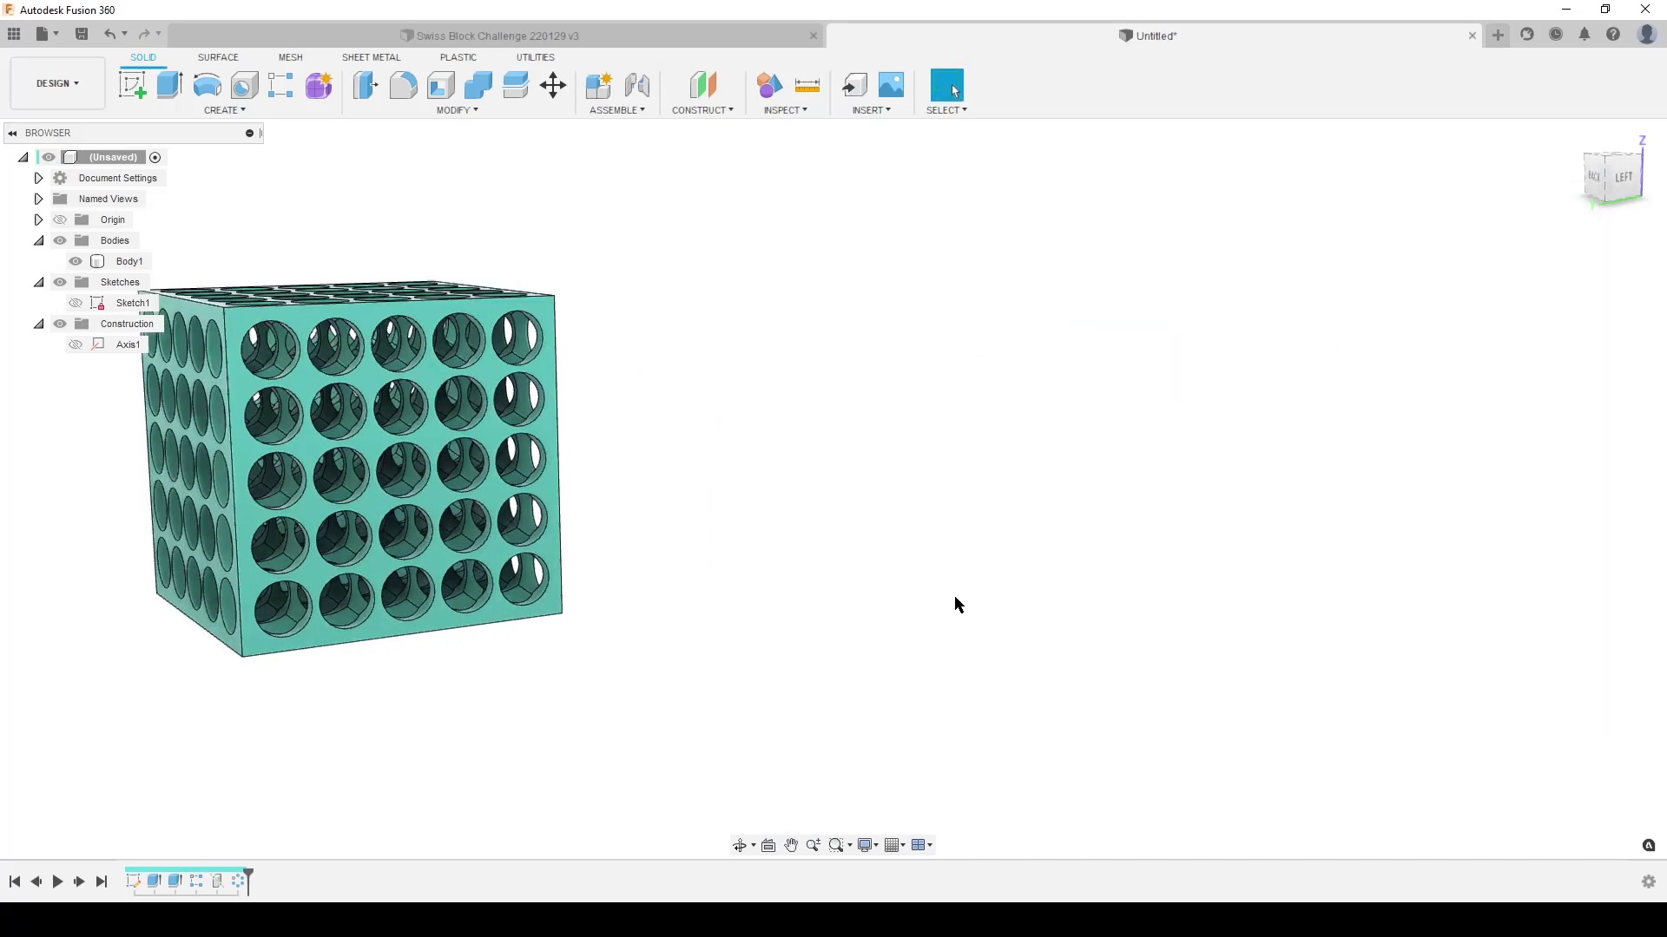
Step: Check Body1's physical properties to see the block's mass
{"action": "right_click", "coordinate": [131, 261]}
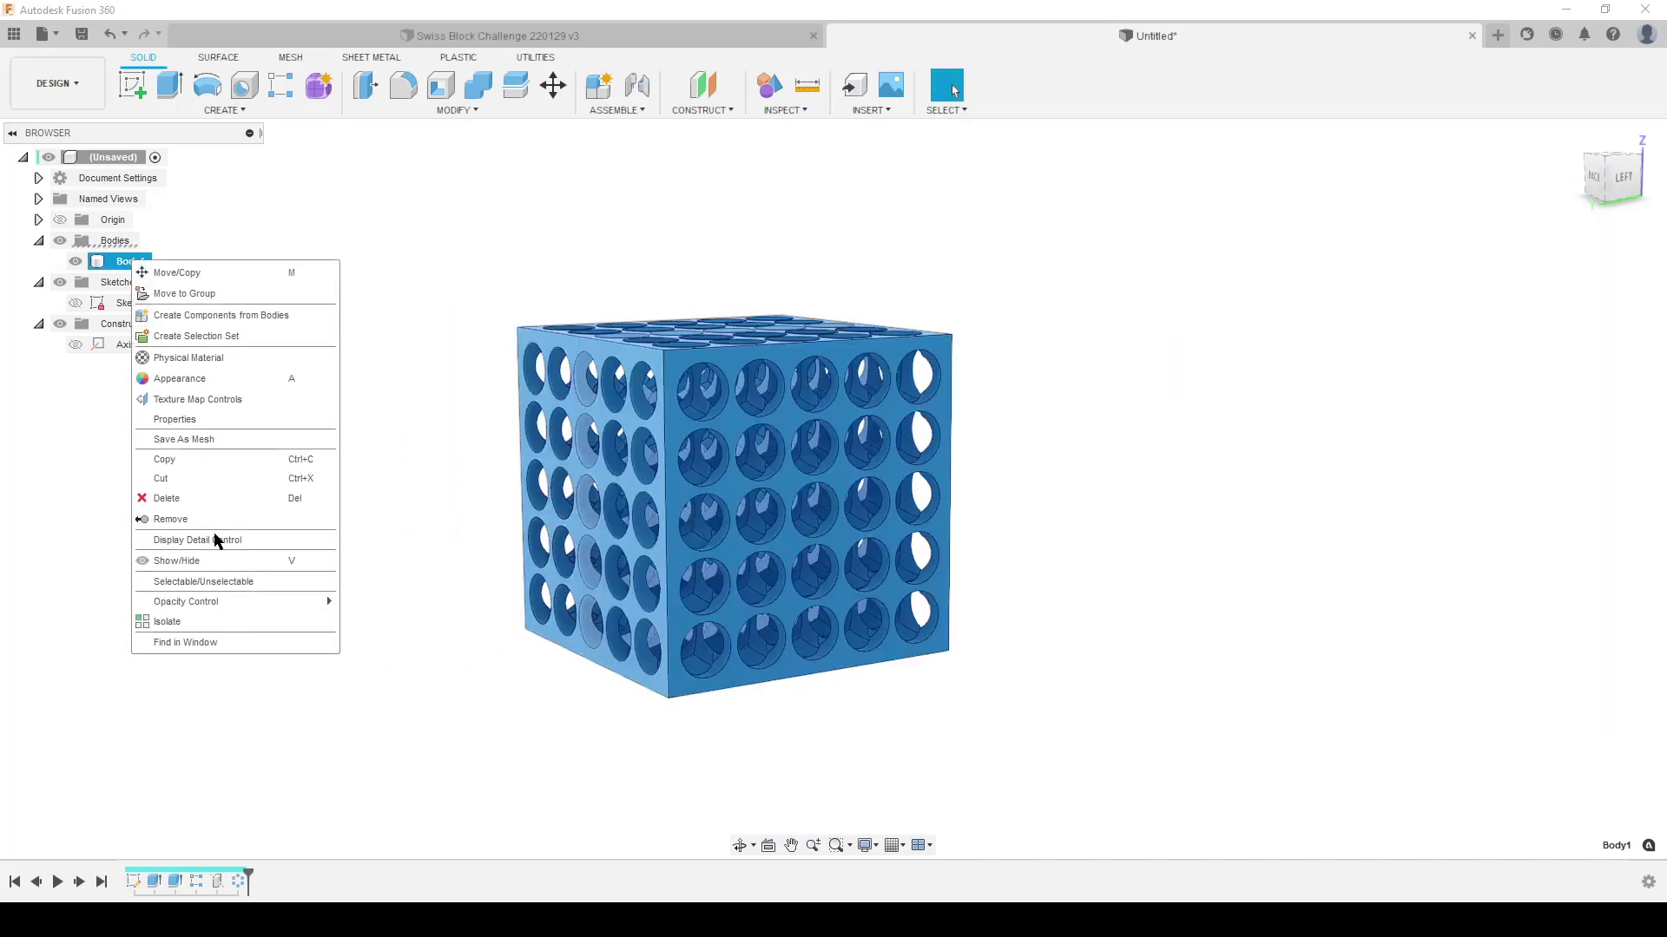
{"action": "left_click", "coordinate": [173, 420]}
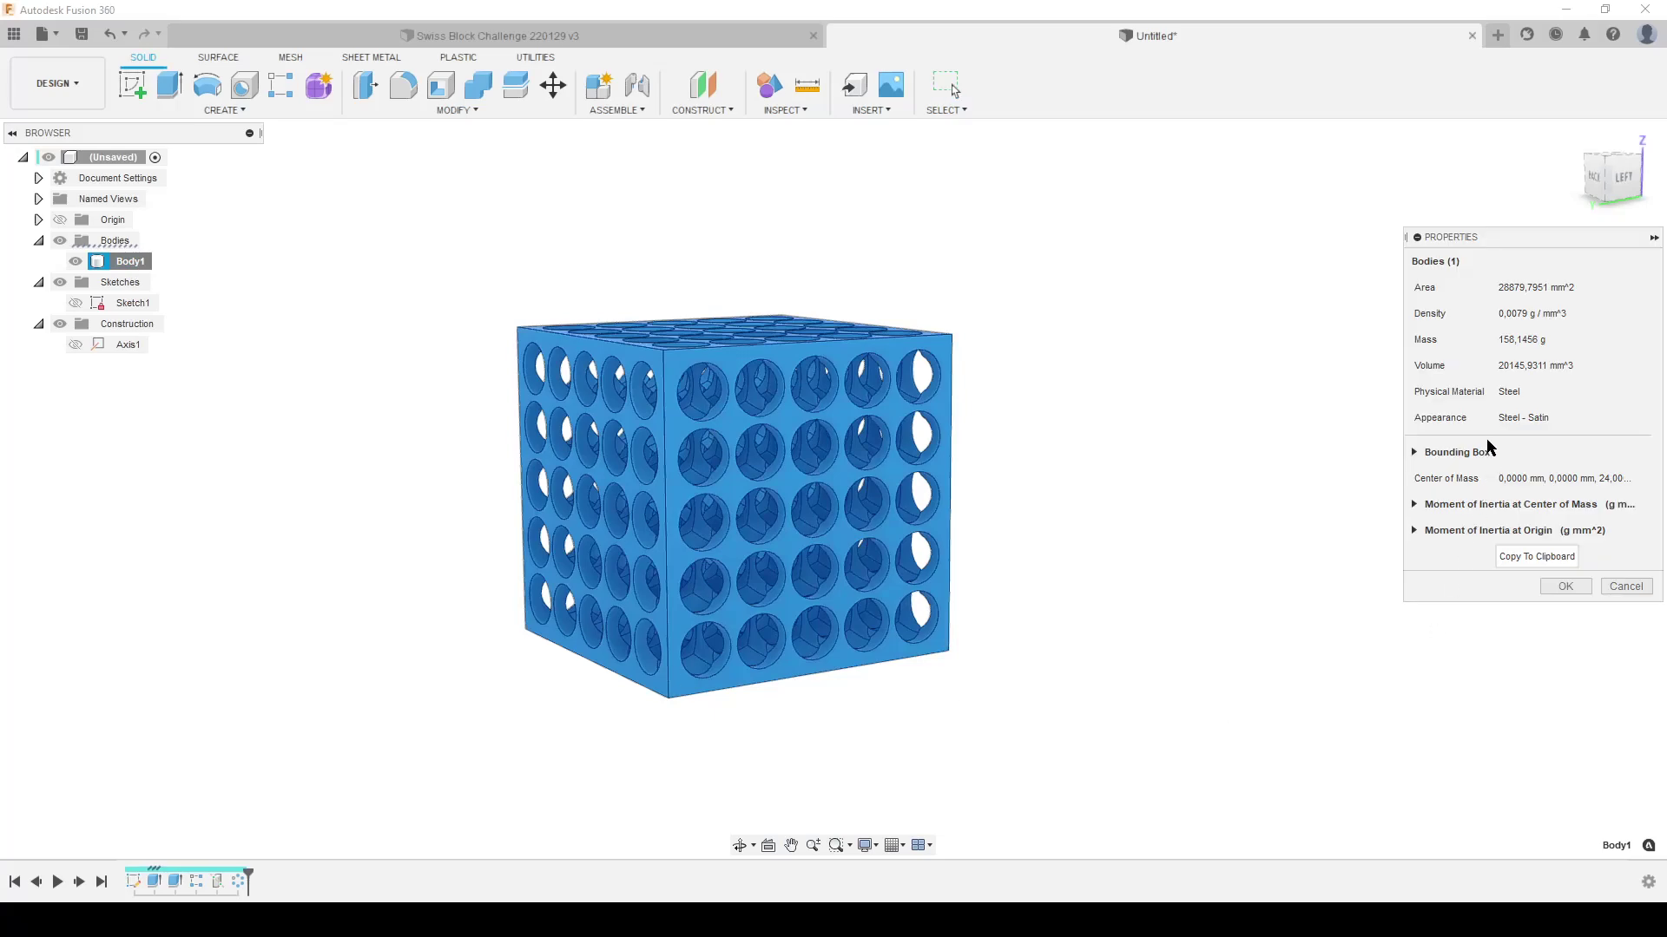
{"action": "left_click", "coordinate": [1646, 583]}
{"action": "middle_click_drag", "start_coordinate": [1290, 651], "coordinate": [1094, 690], "text": "shift"}
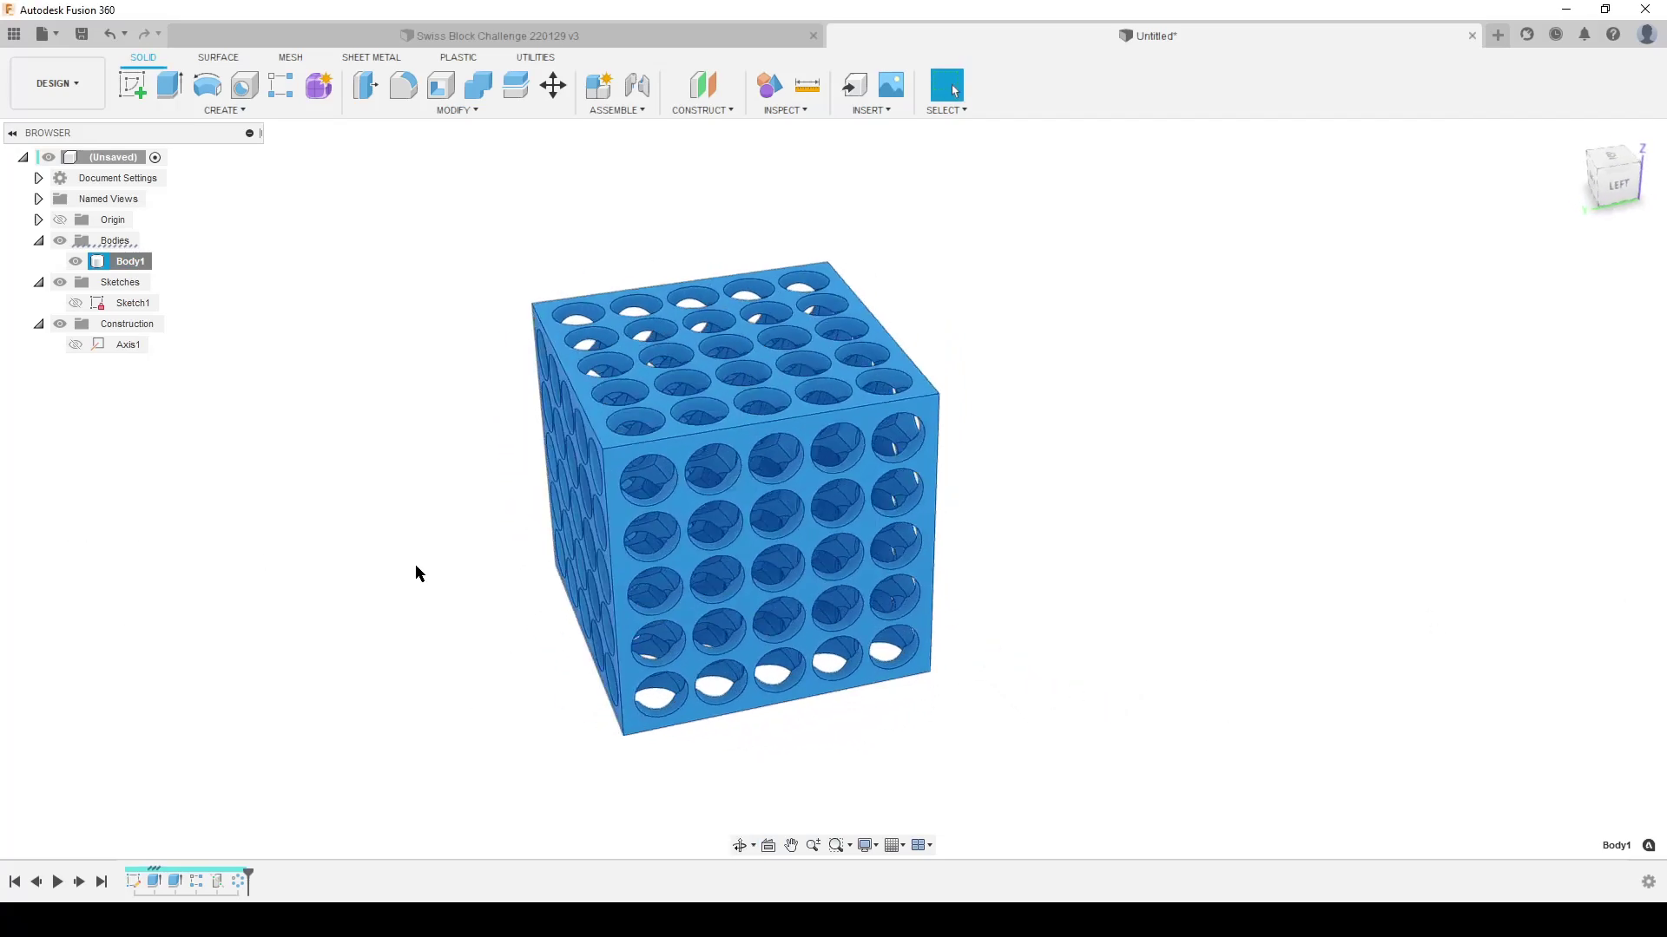
Step: Change the Hole_D user parameter back to 6,5 mm
{"action": "left_click", "coordinate": [449, 112]}
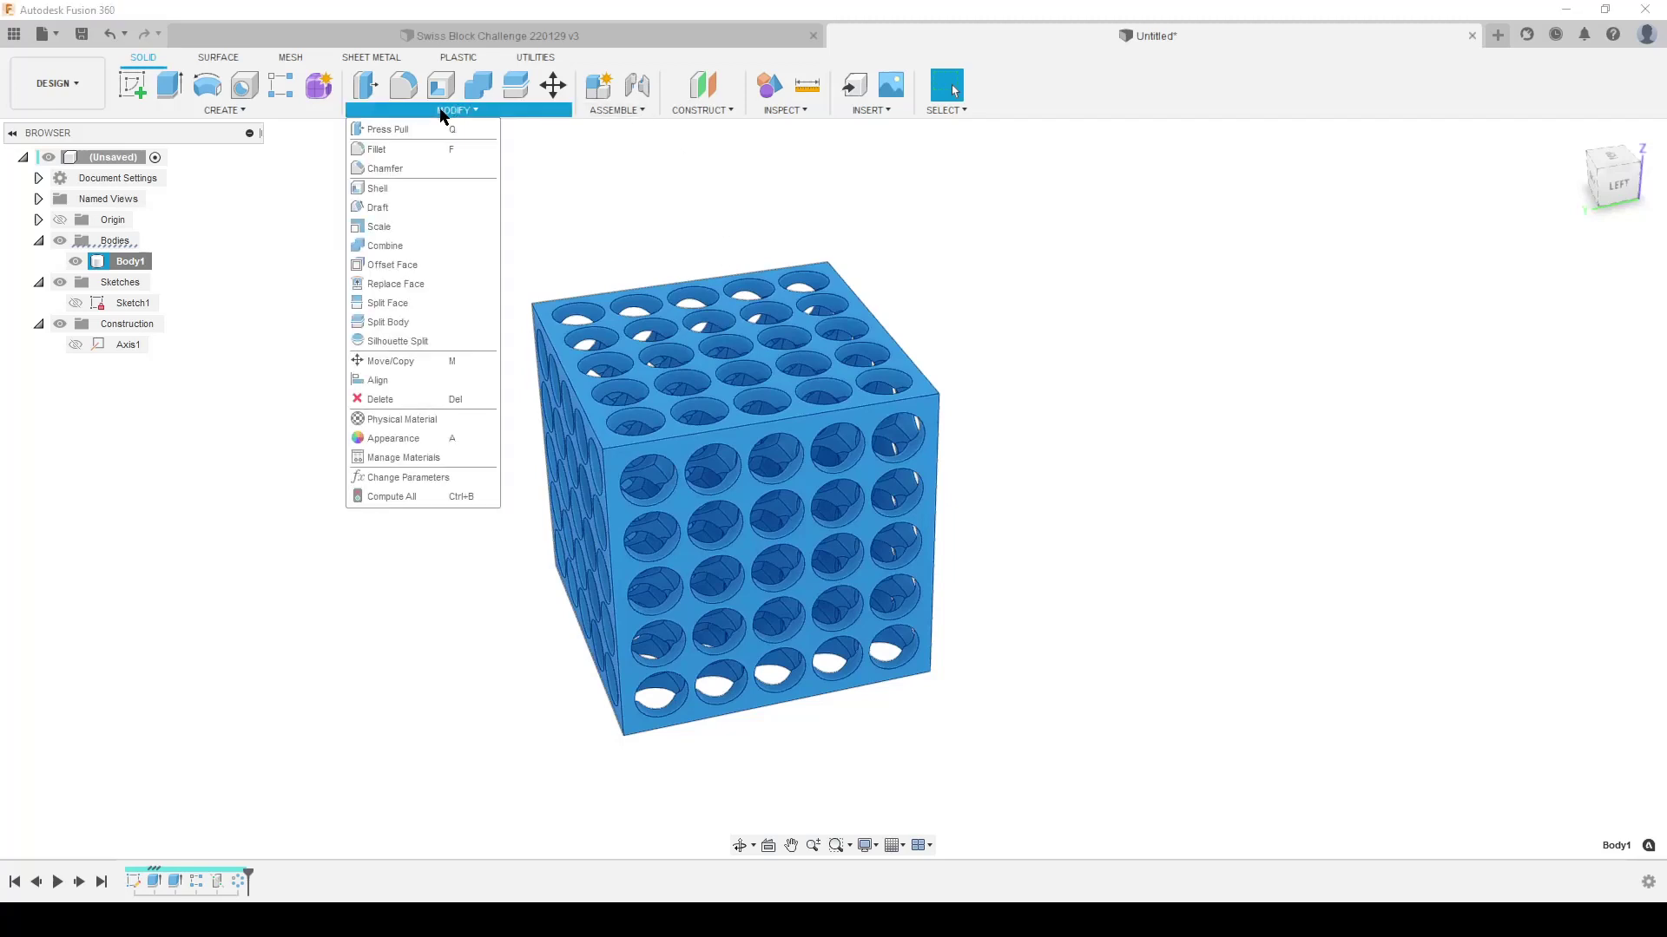
{"action": "left_click", "coordinate": [408, 478]}
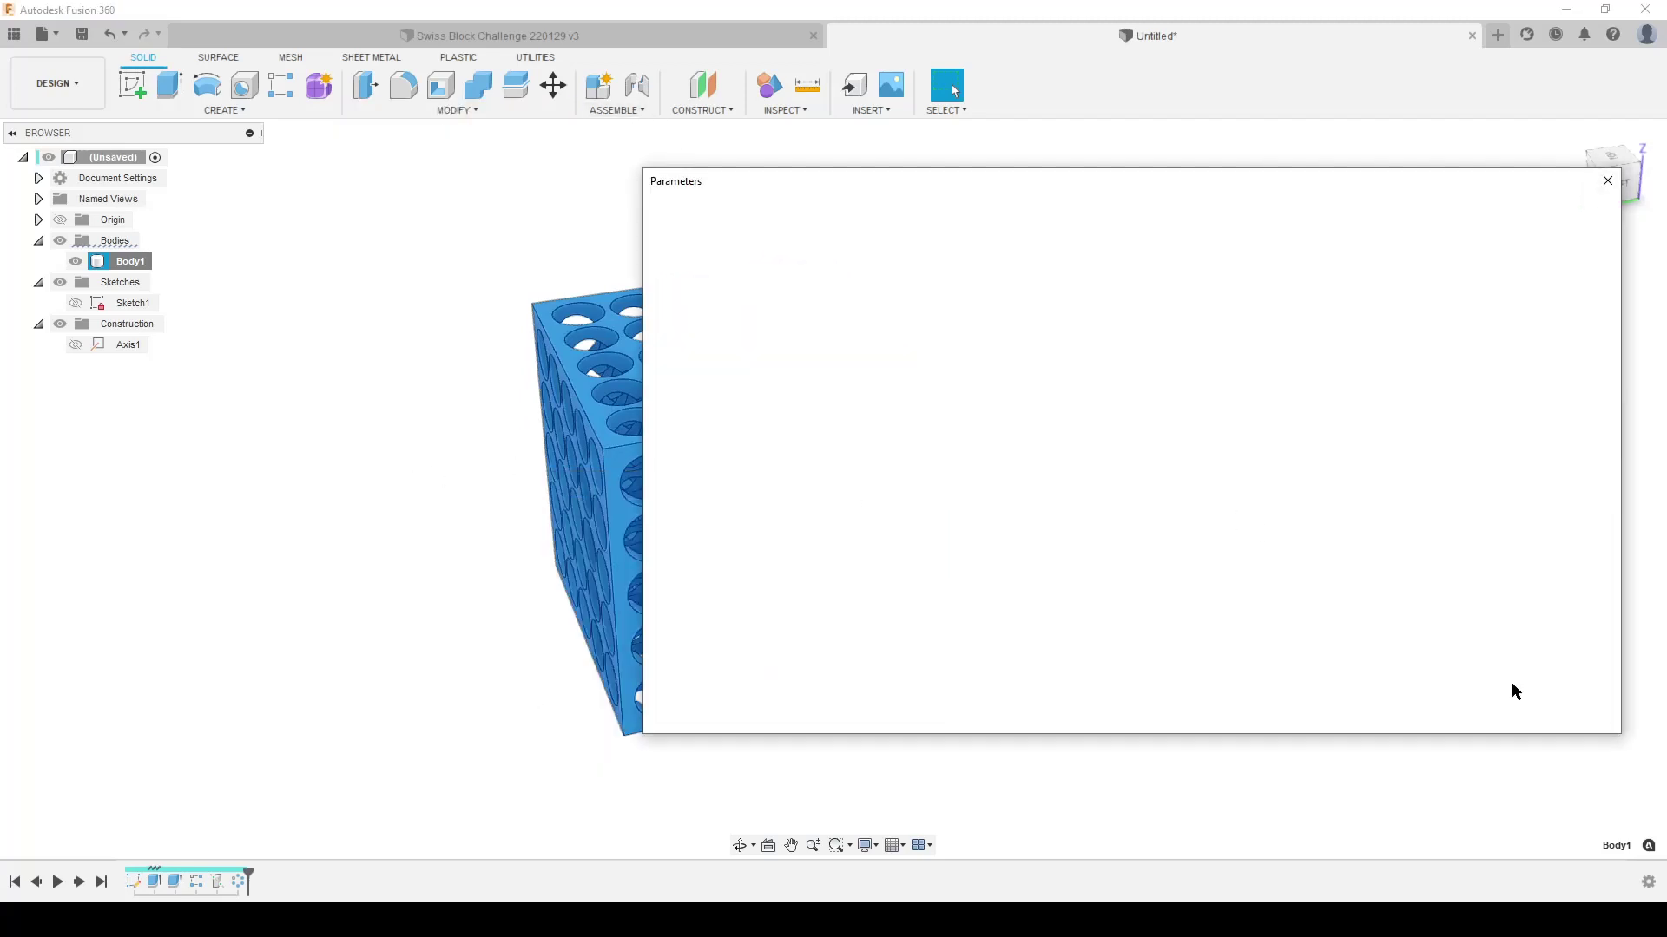
{"action": "left_click", "coordinate": [1091, 269]}
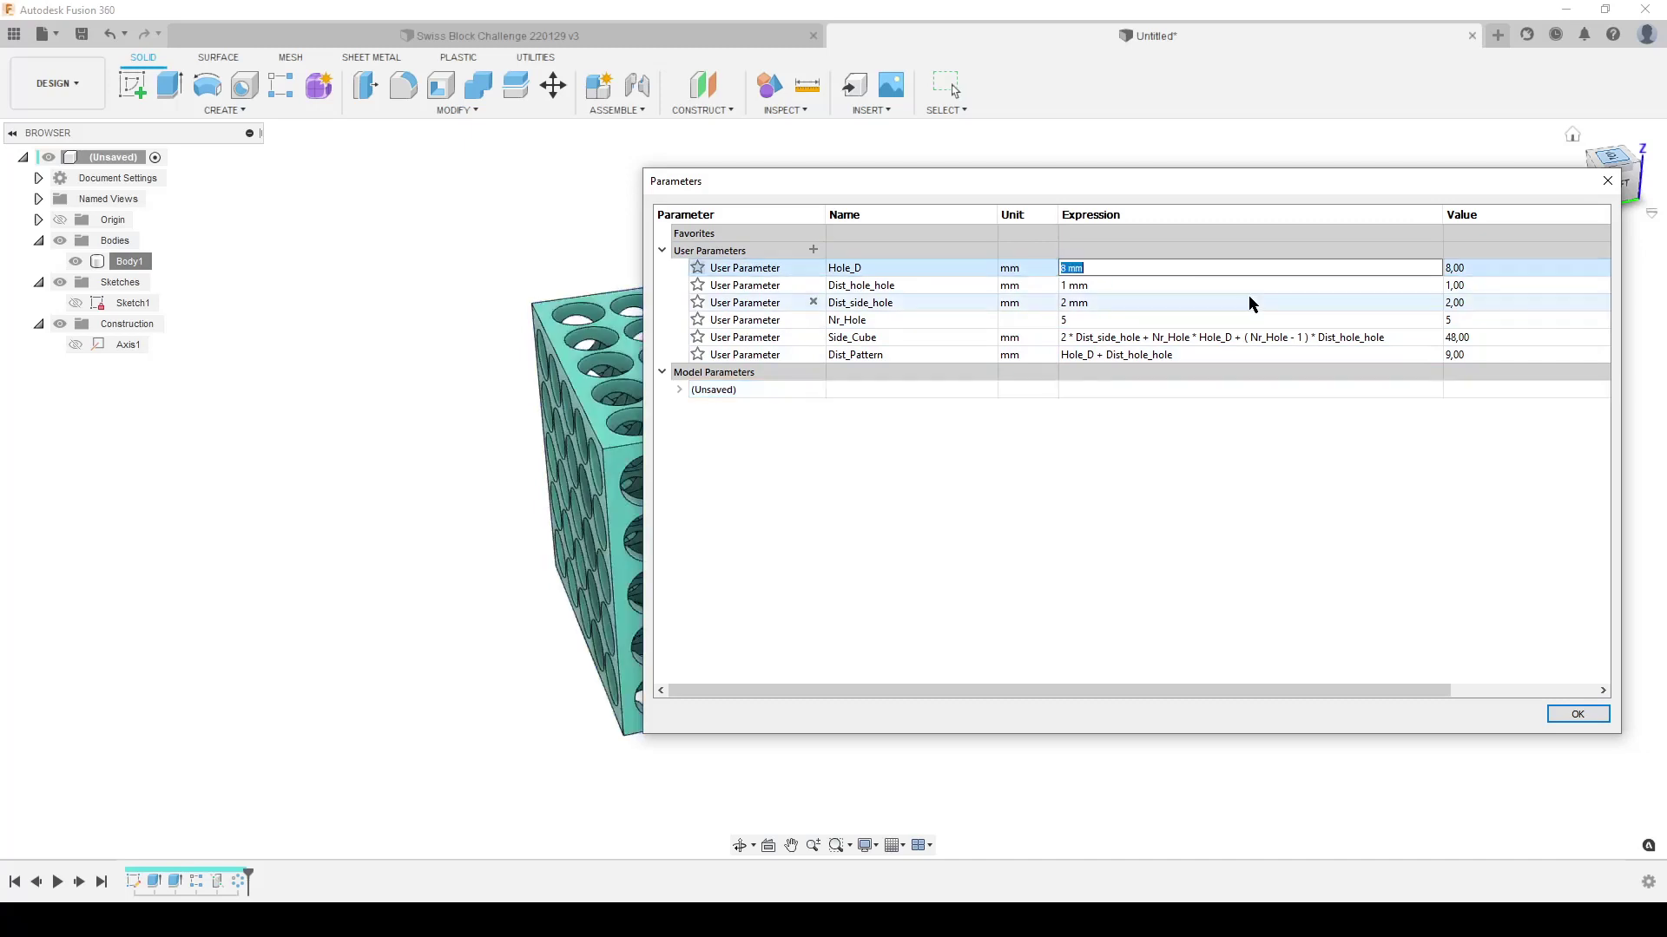
{"action": "type", "text": "6,5"}
{"action": "key", "text": "Return"}
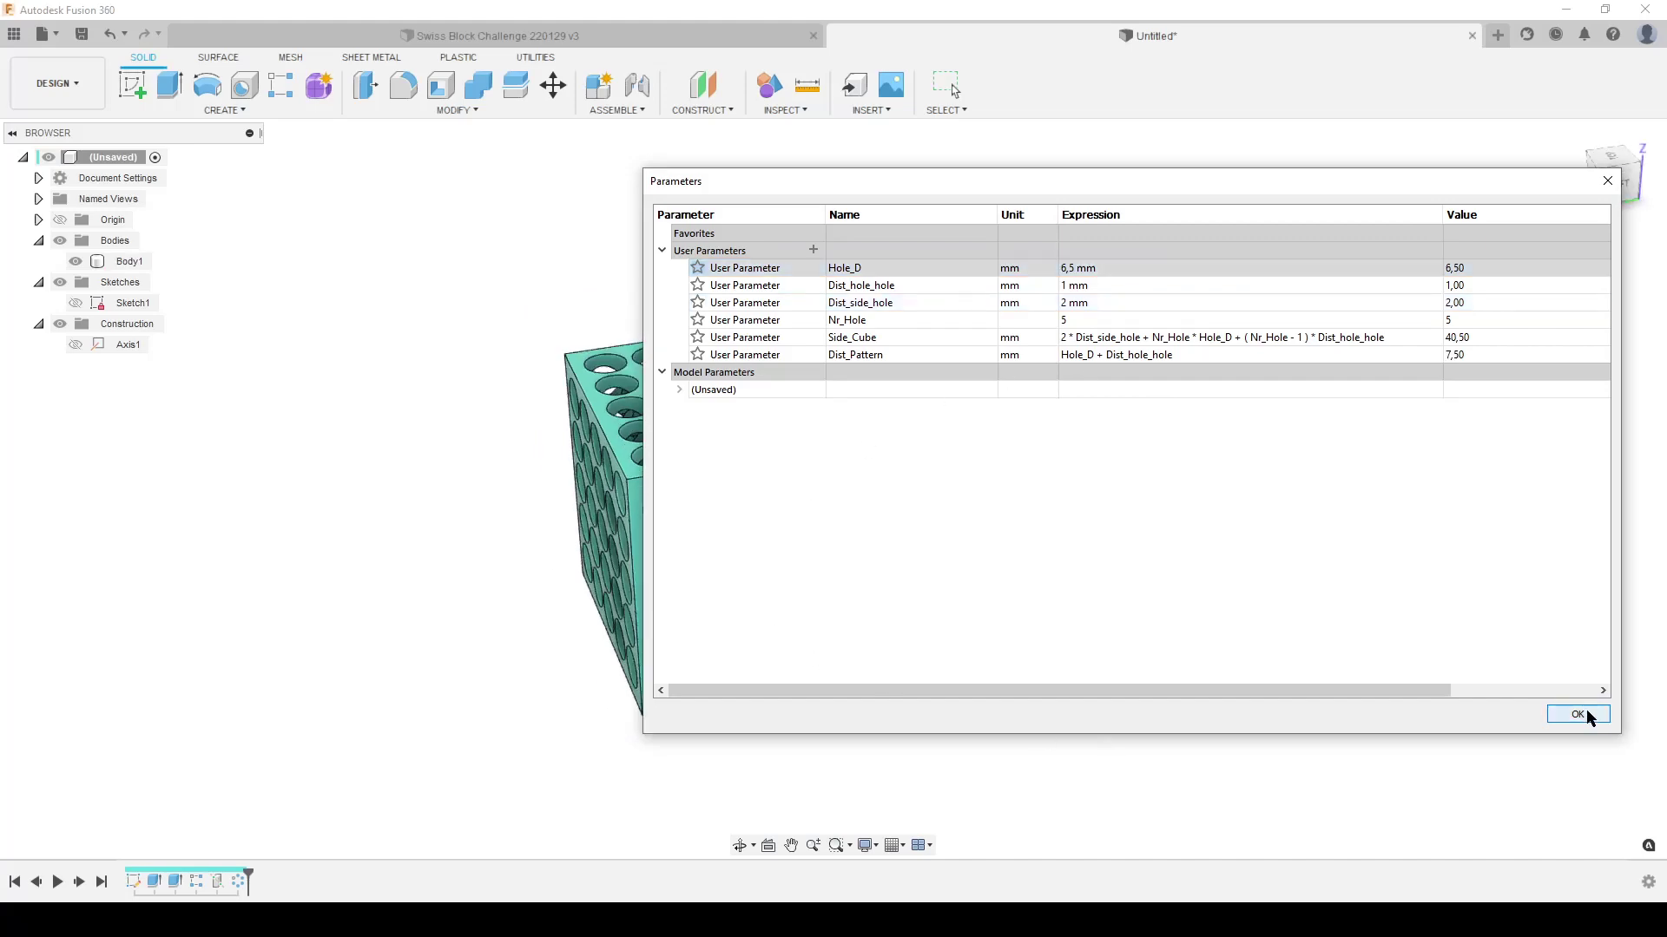
{"action": "left_click", "coordinate": [1577, 715]}
{"action": "right_click", "coordinate": [126, 260]}
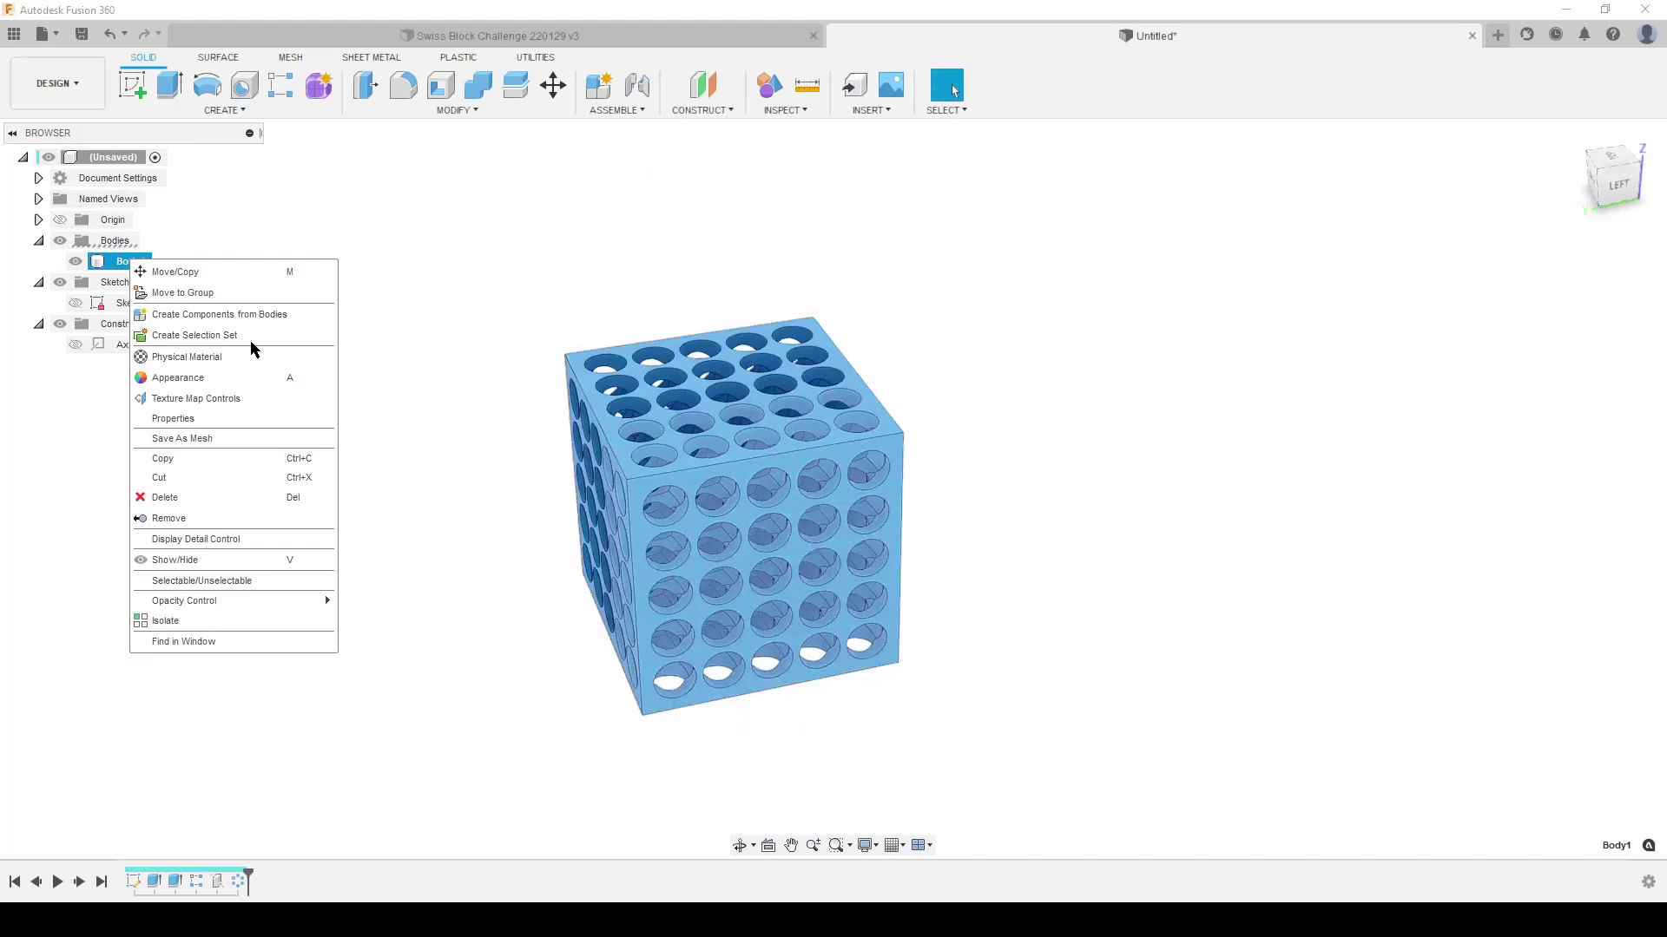
{"action": "left_click", "coordinate": [215, 419]}
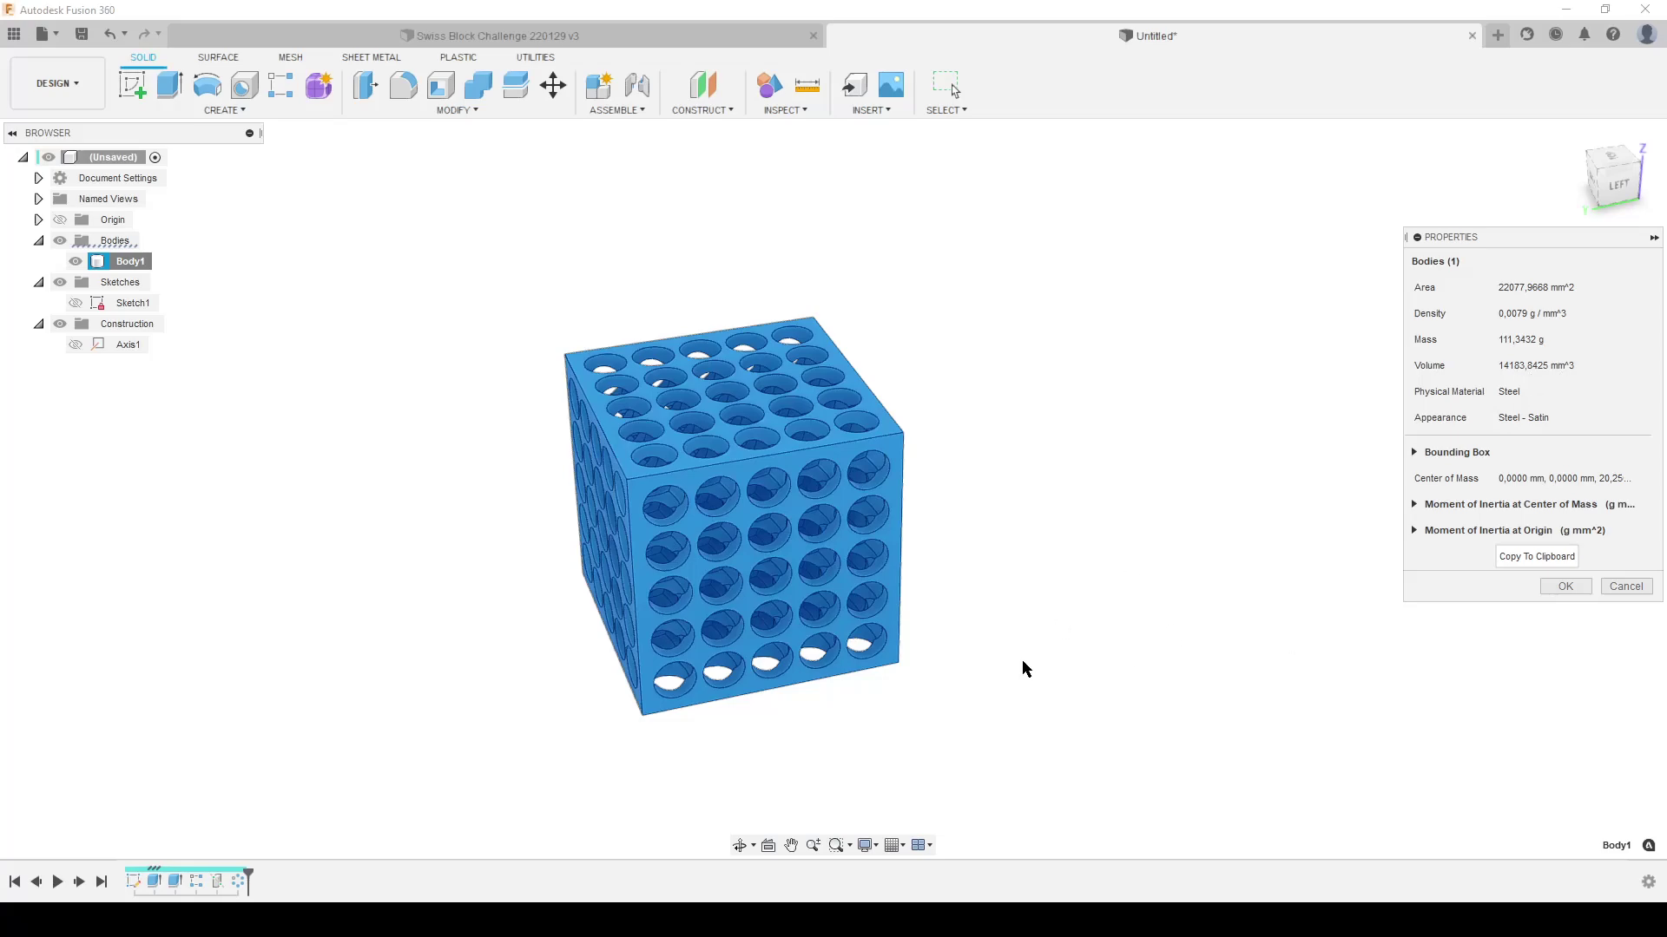
{"action": "middle_click_drag", "start_coordinate": [1024, 668], "coordinate": [1112, 633], "text": "shift"}
{"action": "left_click", "coordinate": [1622, 588]}
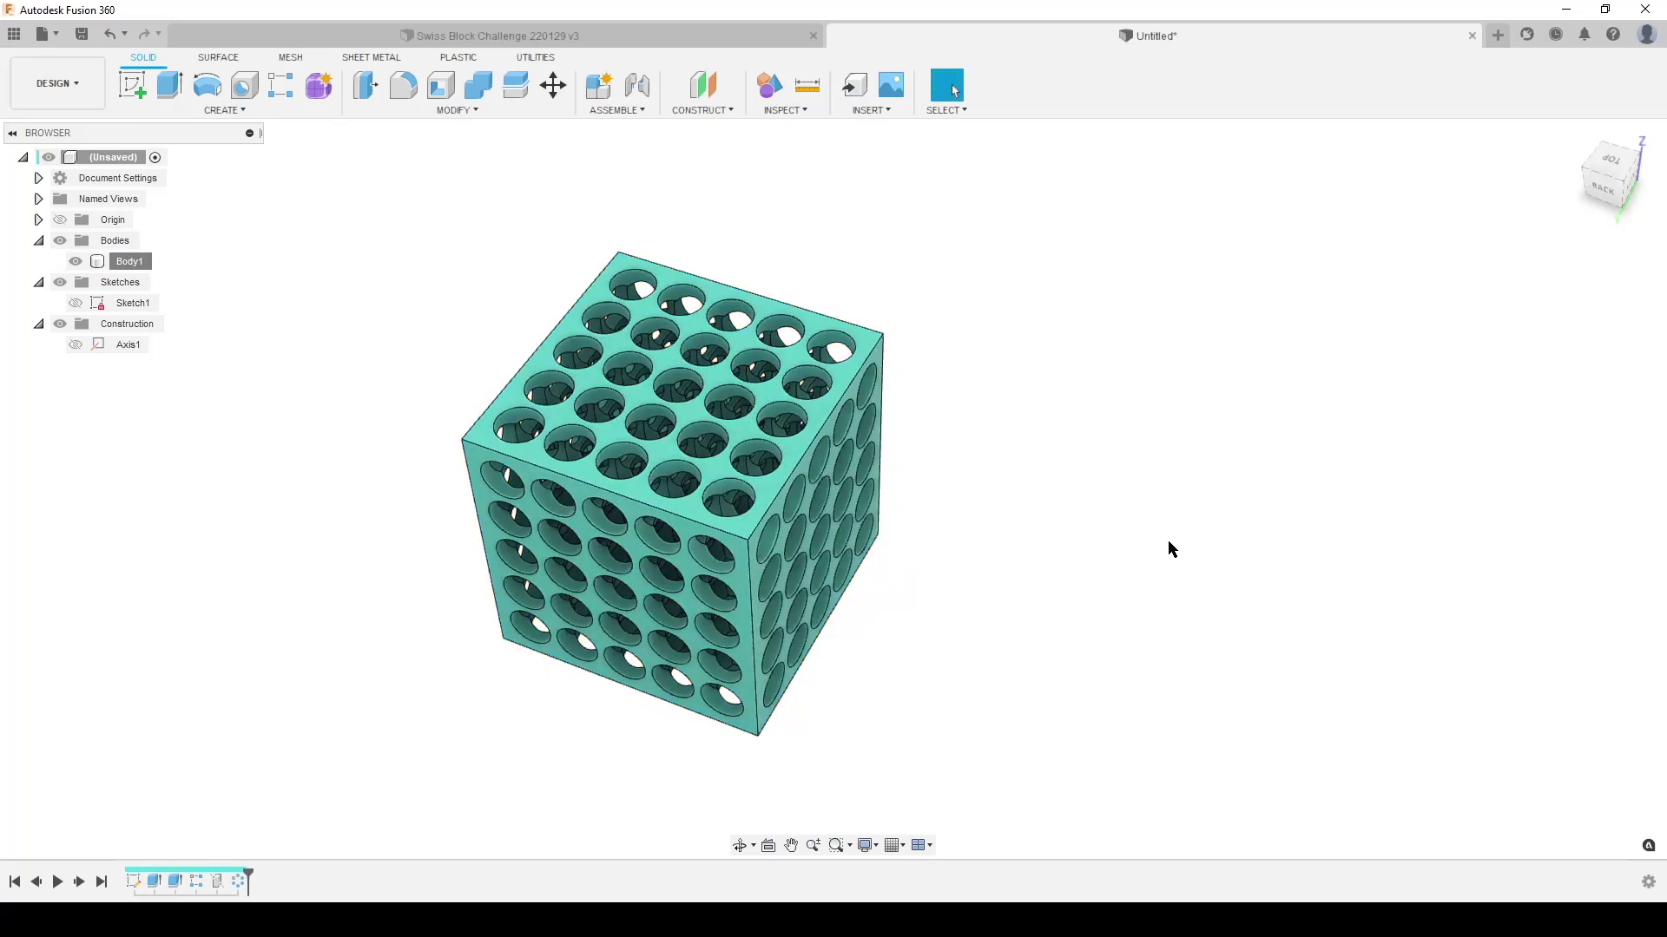
{"action": "middle_click_drag", "start_coordinate": [1164, 565], "coordinate": [1024, 573], "text": "shift"}
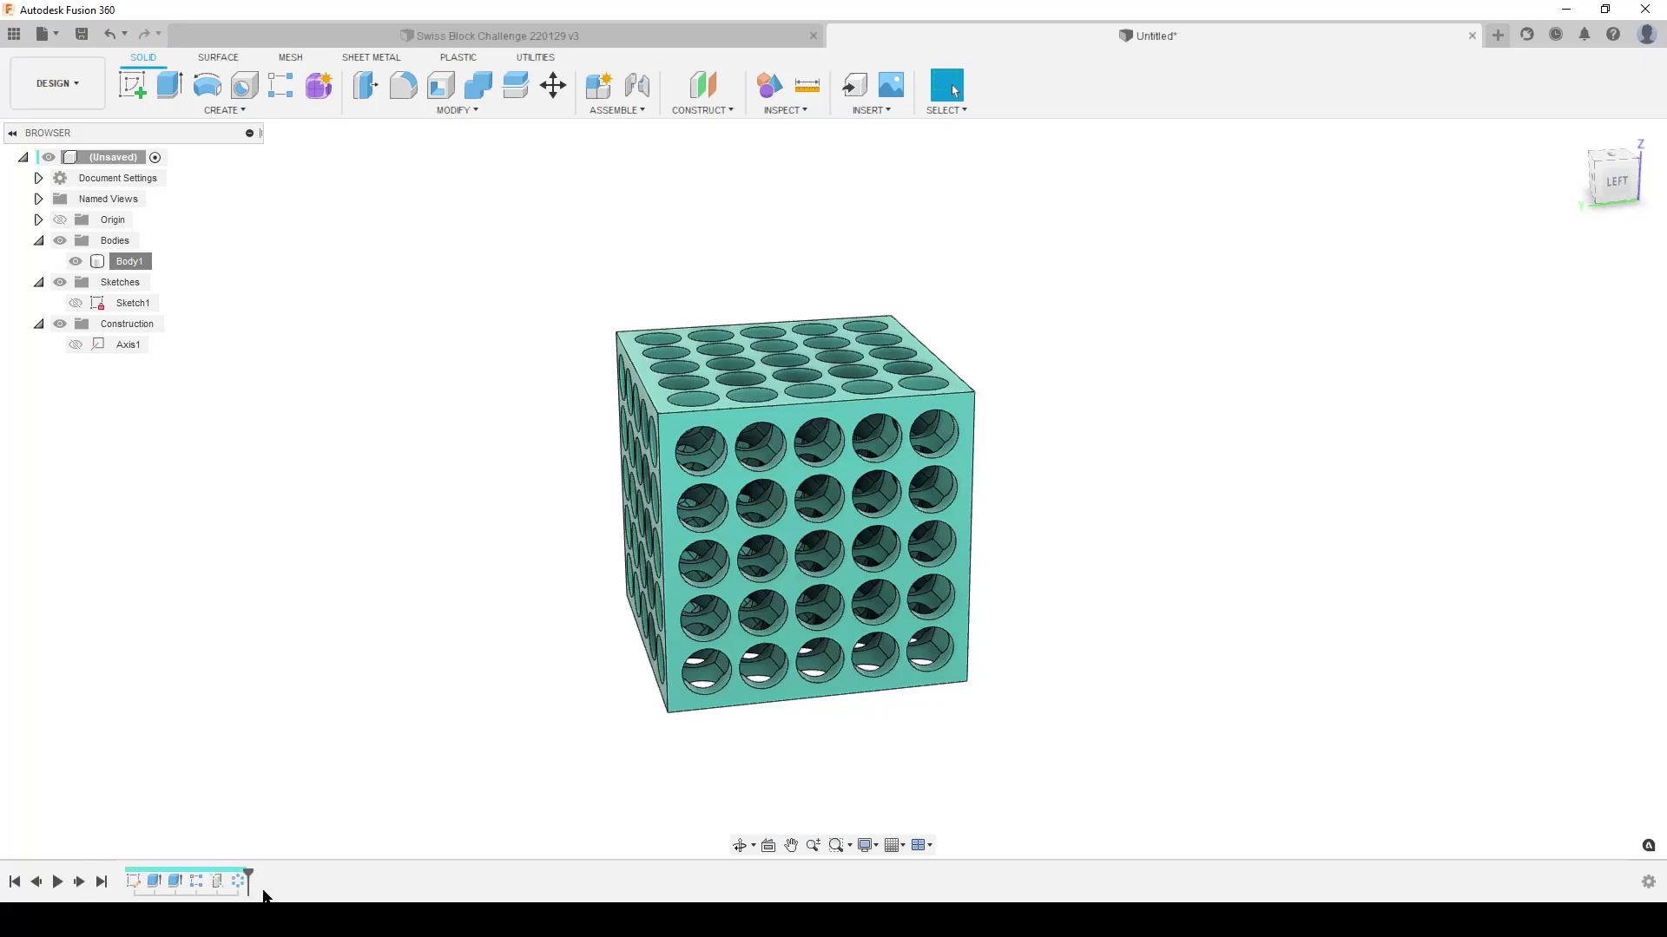
{"action": "middle_click_drag", "start_coordinate": [1138, 606], "coordinate": [1161, 573], "text": "shift"}
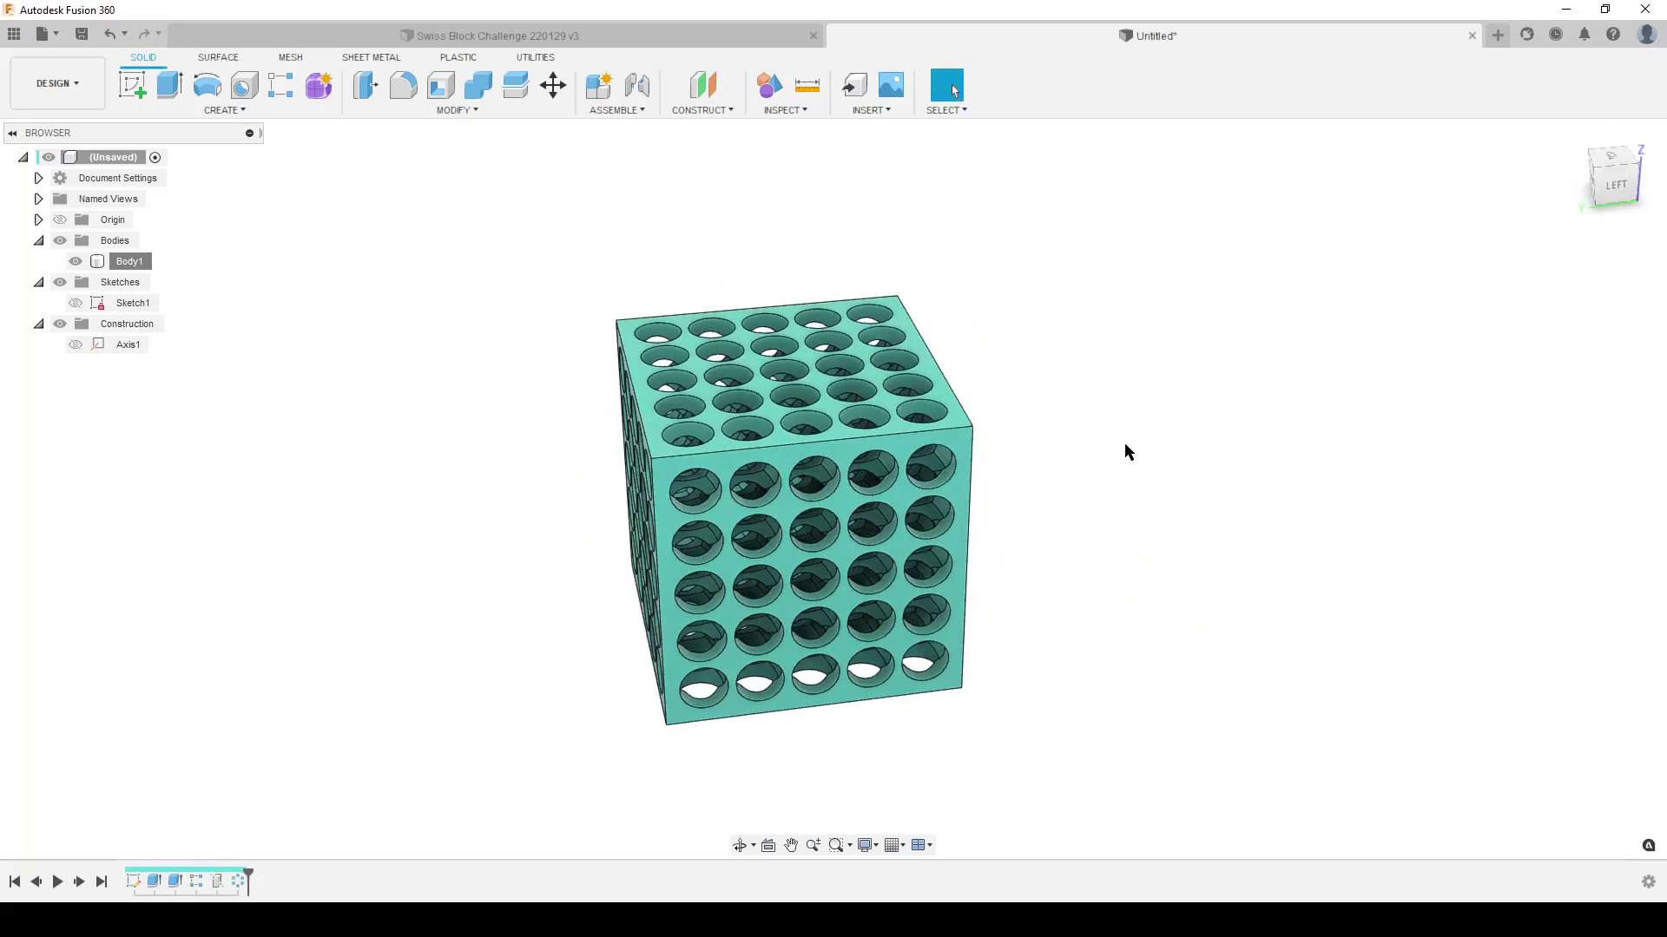